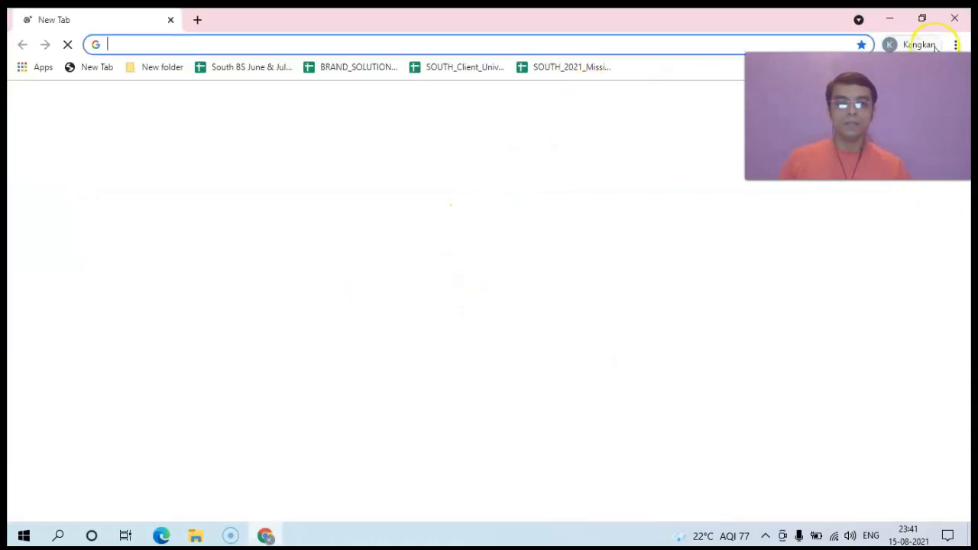
Step: Search the web for 'google ads' and open the Google Ads sign-in account chooser
left_click_drag(923, 39, 923, 9)
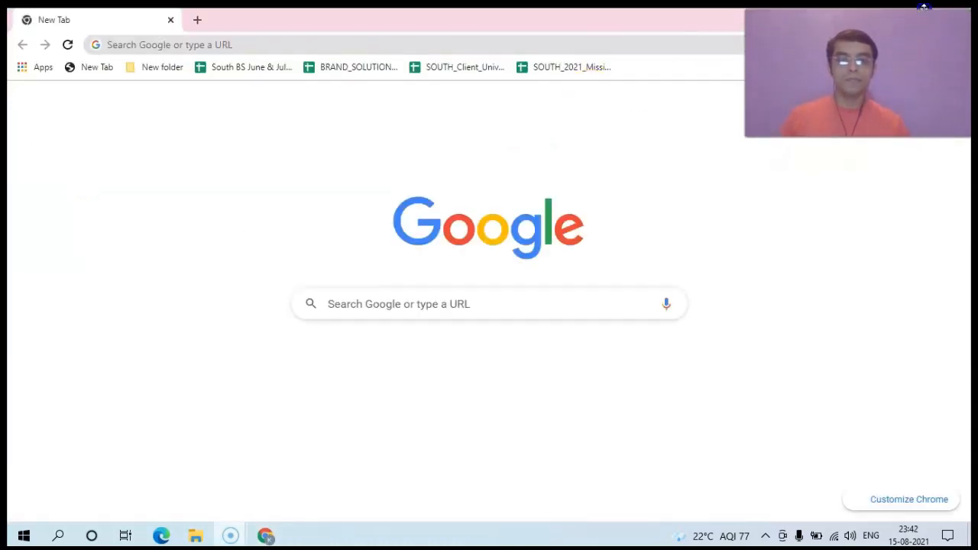
left_click(275, 46)
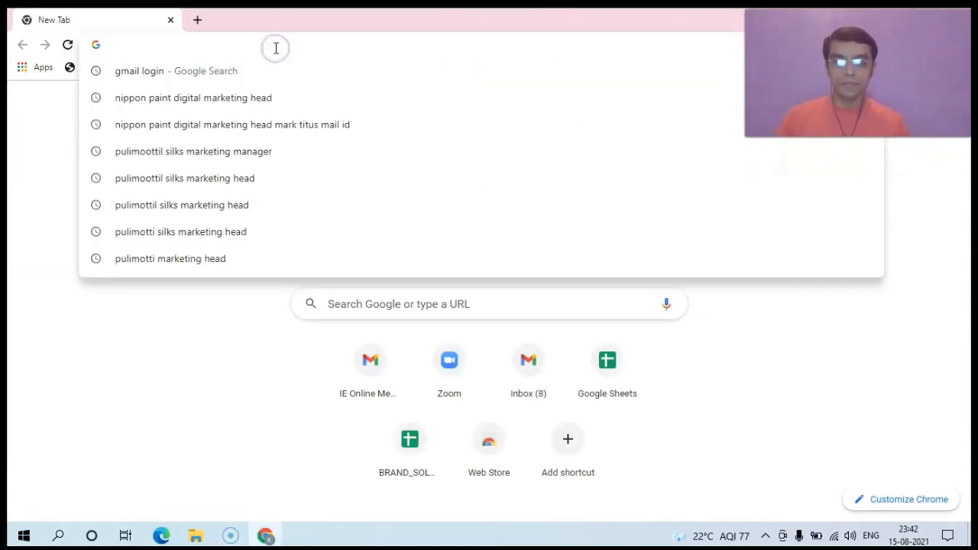
type("goog")
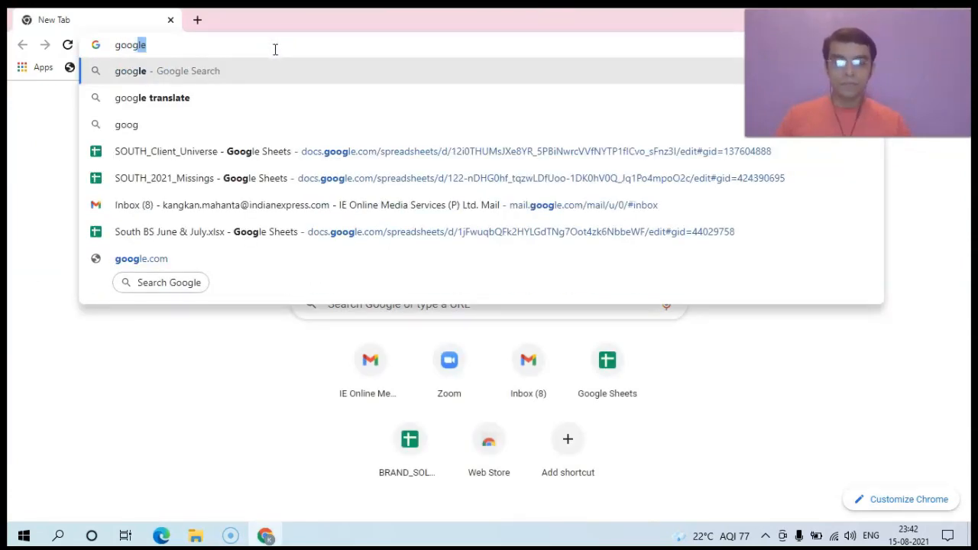
type("le ads")
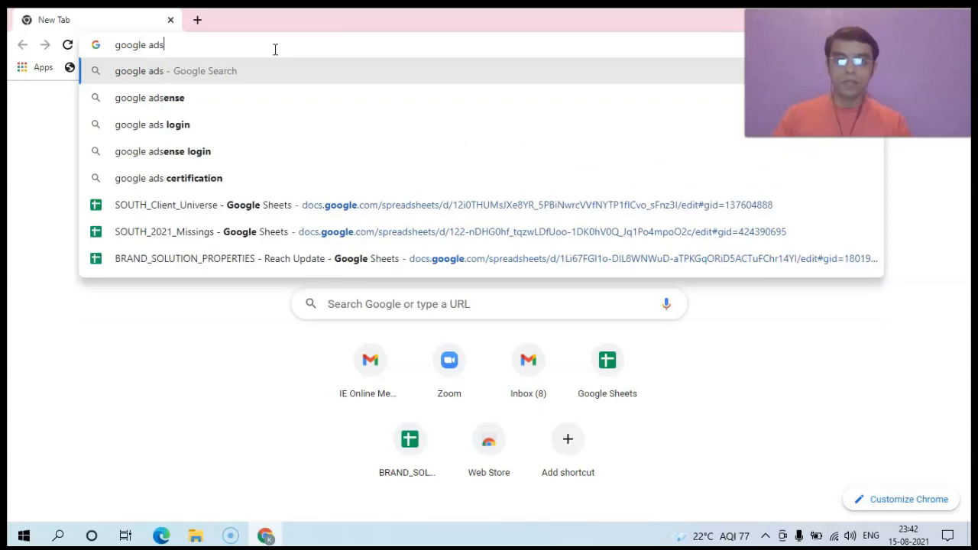
key("Return")
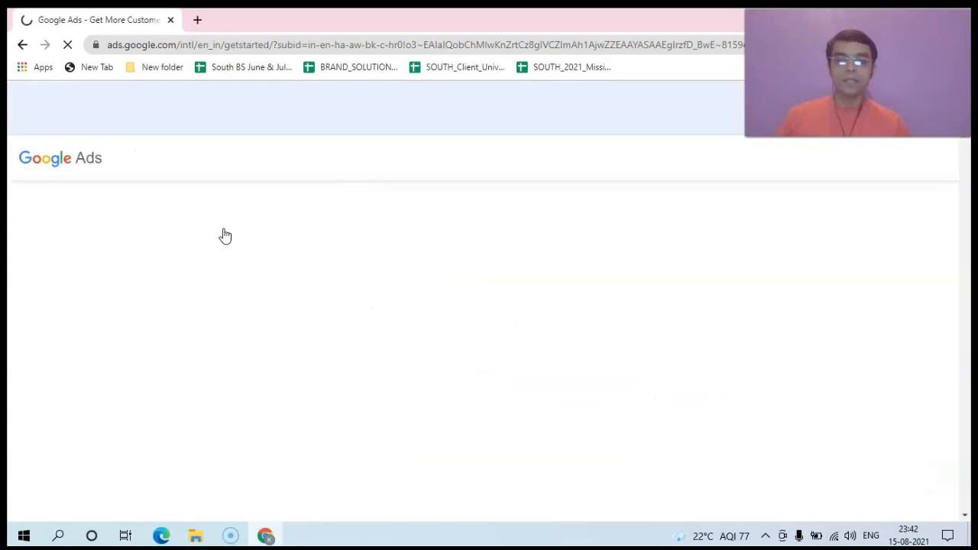
left_click(813, 165)
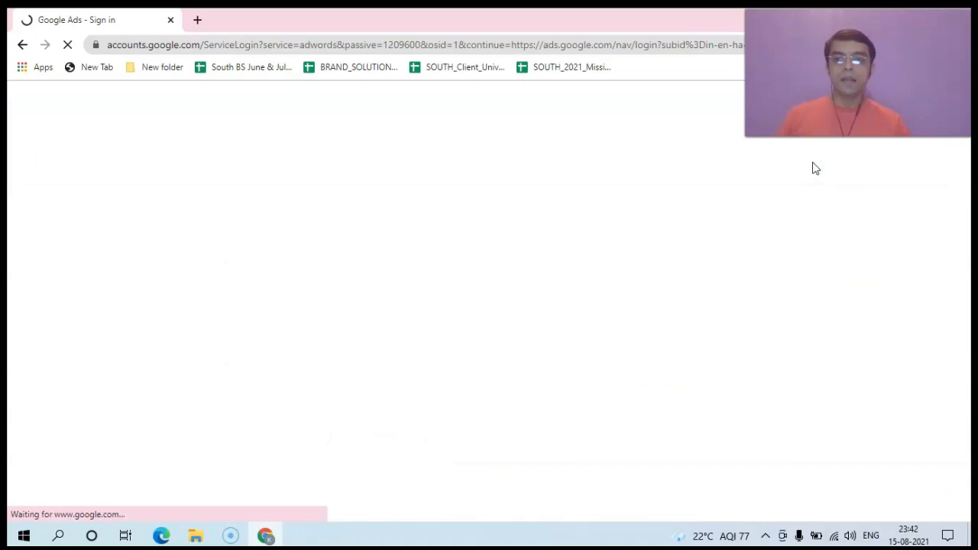
left_click(760, 204)
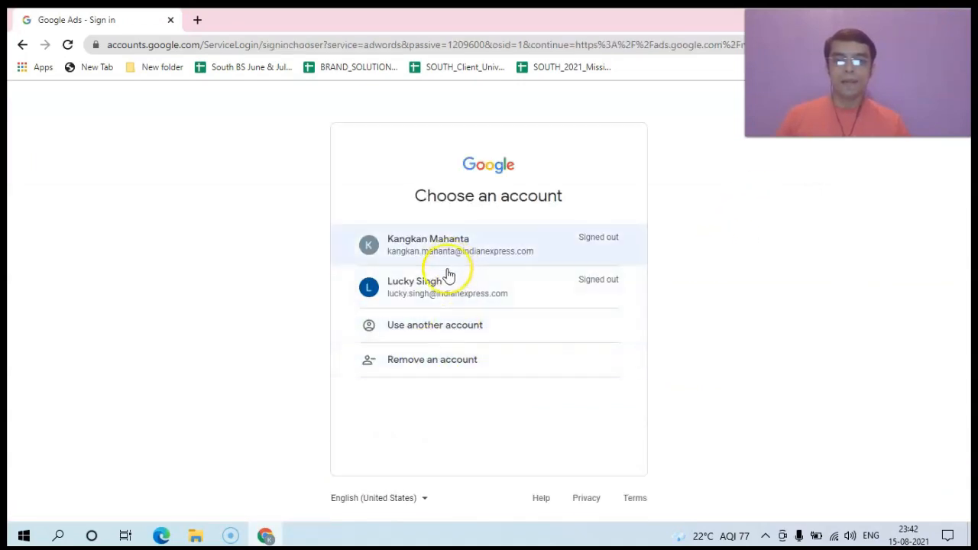
Step: Choose 'Use another account' and enter the account's e-mail address
left_click(420, 328)
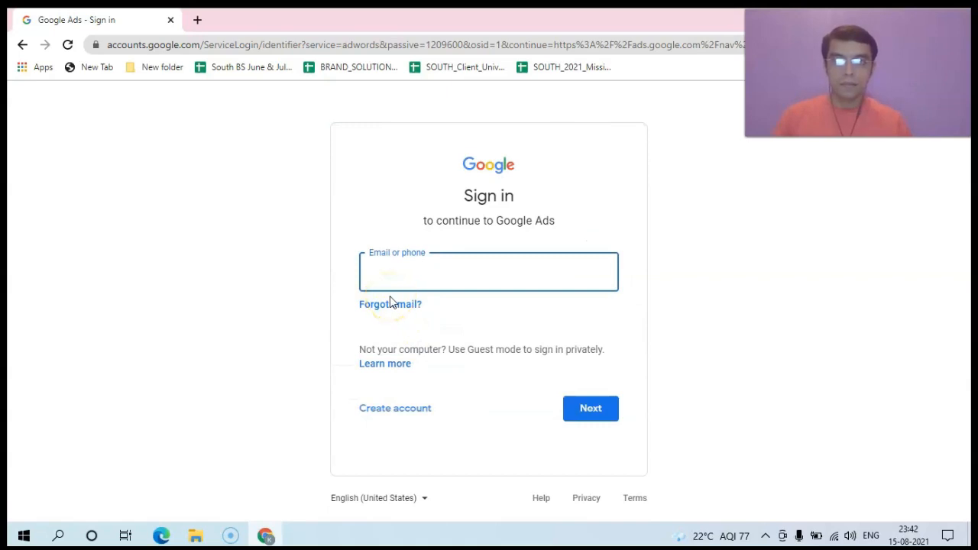
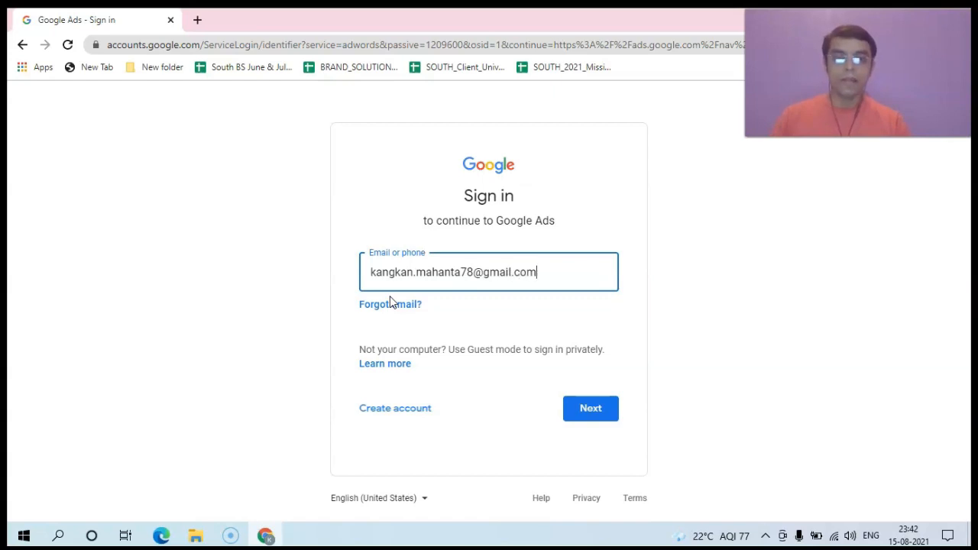
left_click(615, 412)
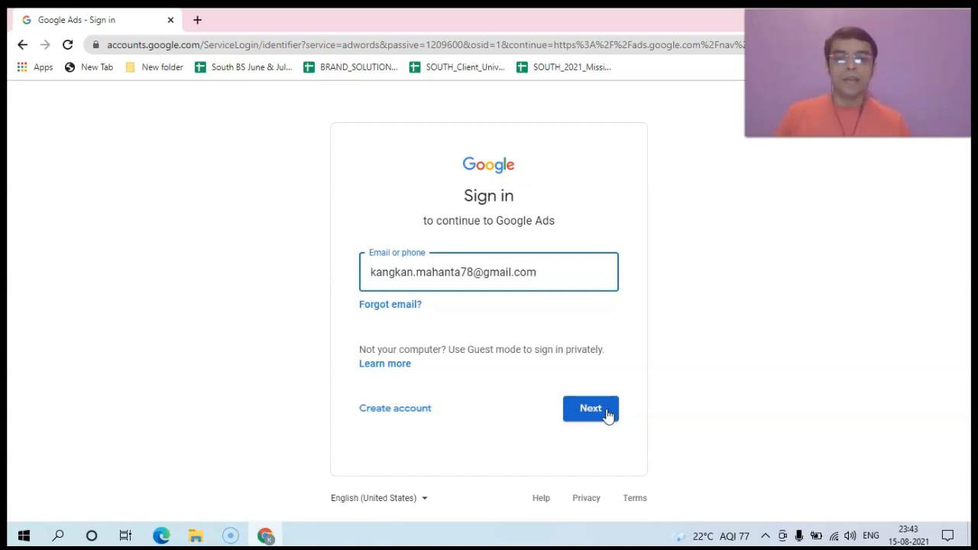
Step: Enter the account password, decline the Chrome profile prompt, and open the Tennis4India account
left_click(608, 415)
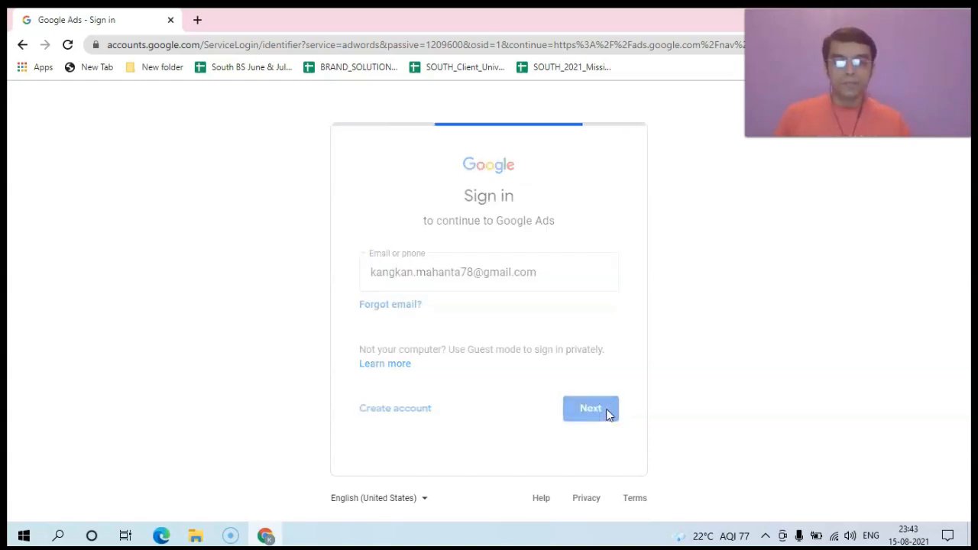
left_click(435, 295)
type("••••••••")
key("Return")
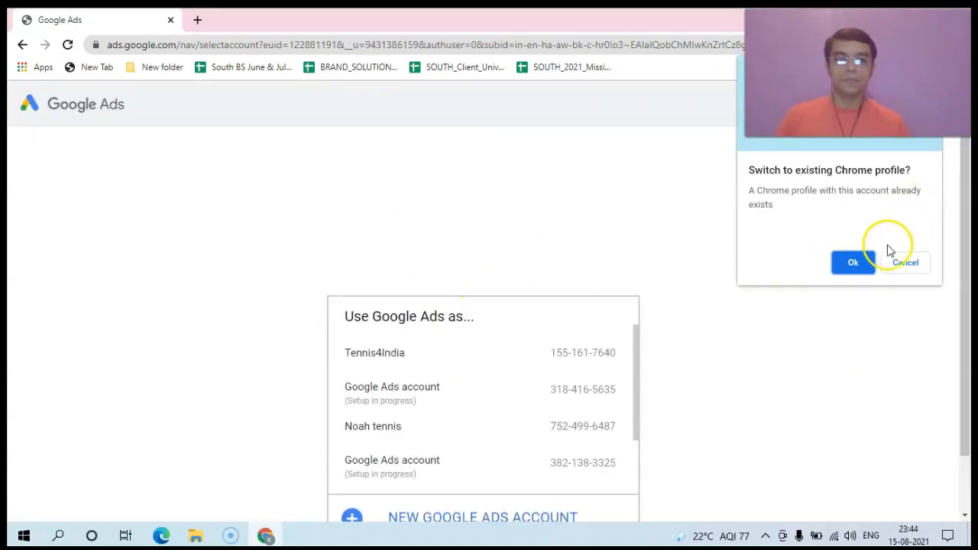
left_click(899, 264)
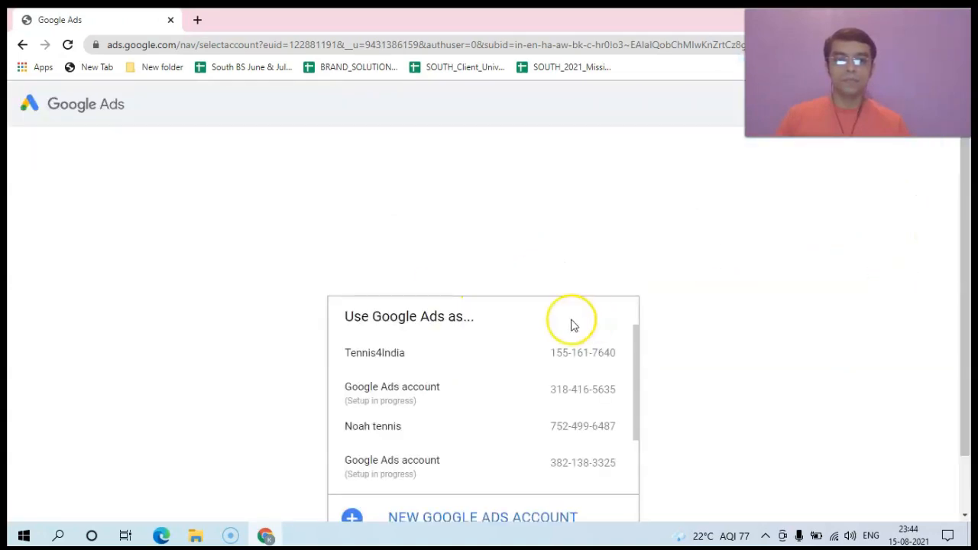
left_click(397, 364)
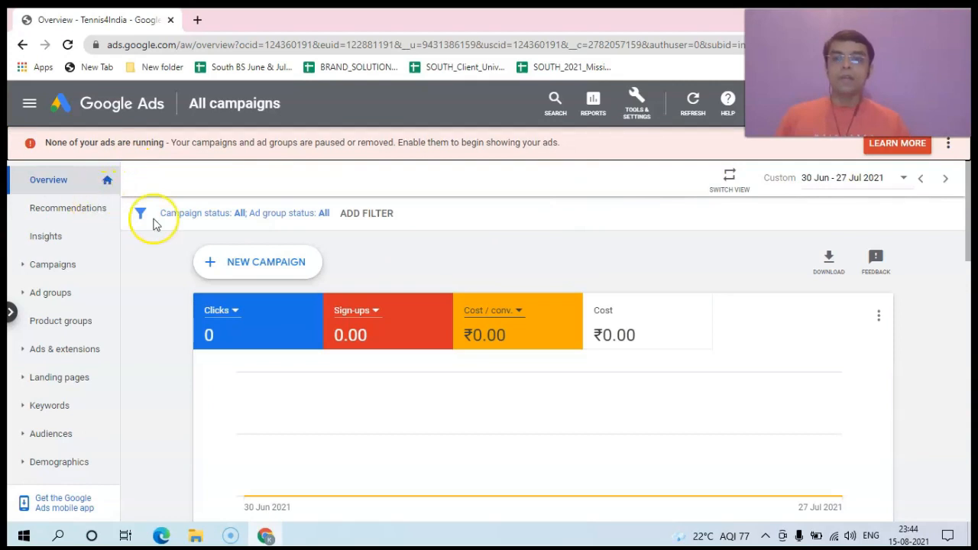
Step: Start a brand-new campaign from the + New Campaign menu
left_click(241, 267)
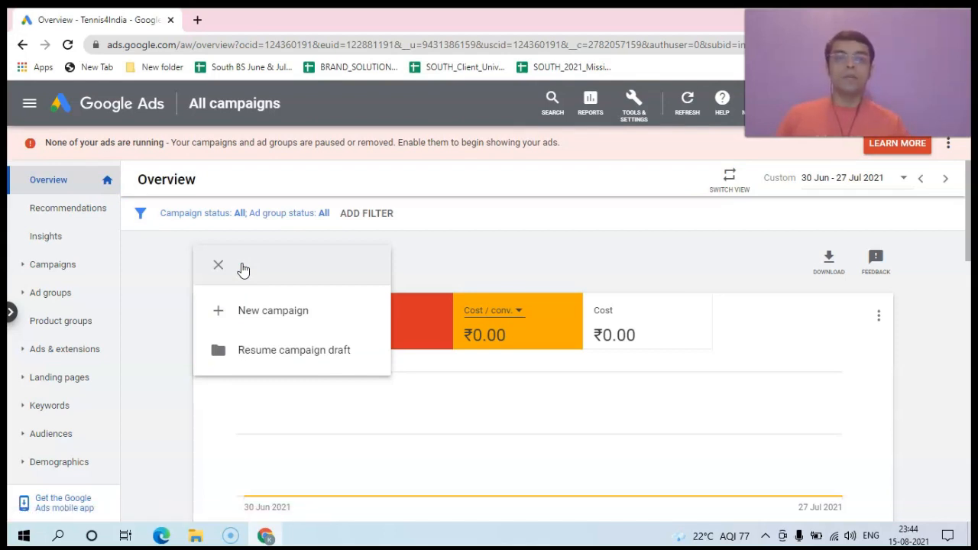
left_click(258, 309)
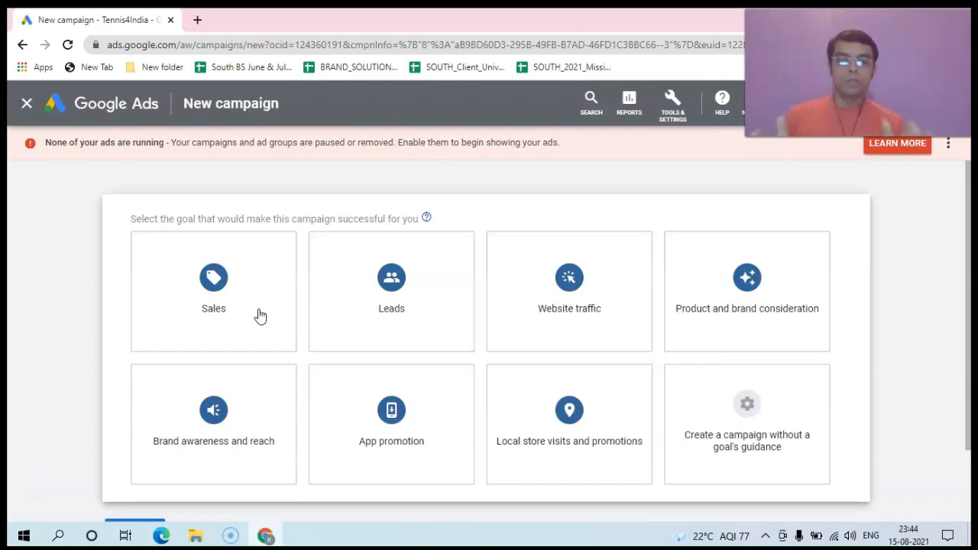
left_click(564, 169)
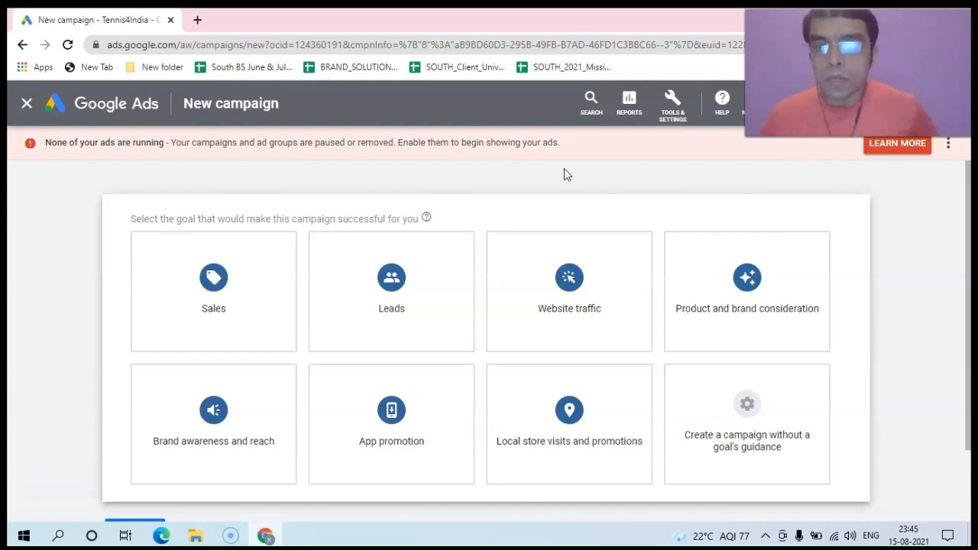
mouse_move(205, 294)
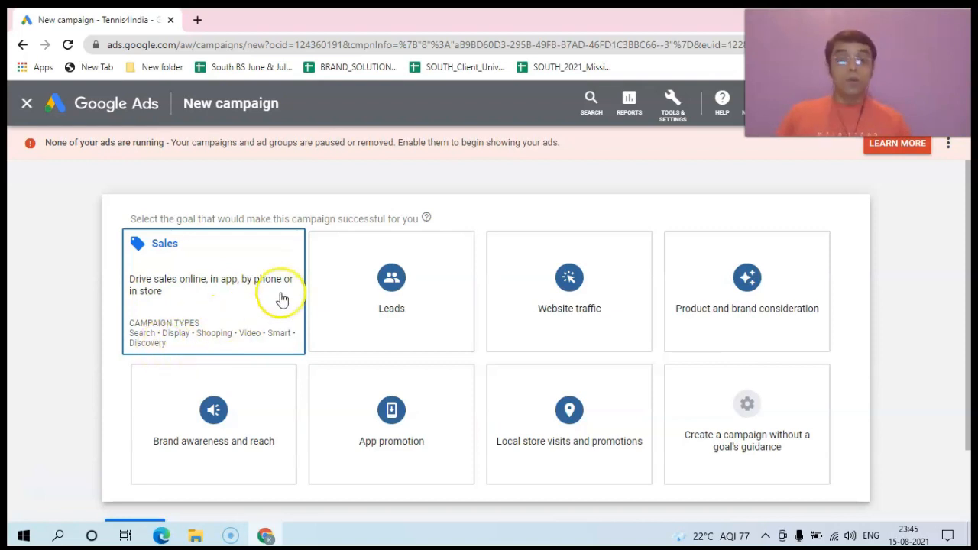
mouse_move(396, 272)
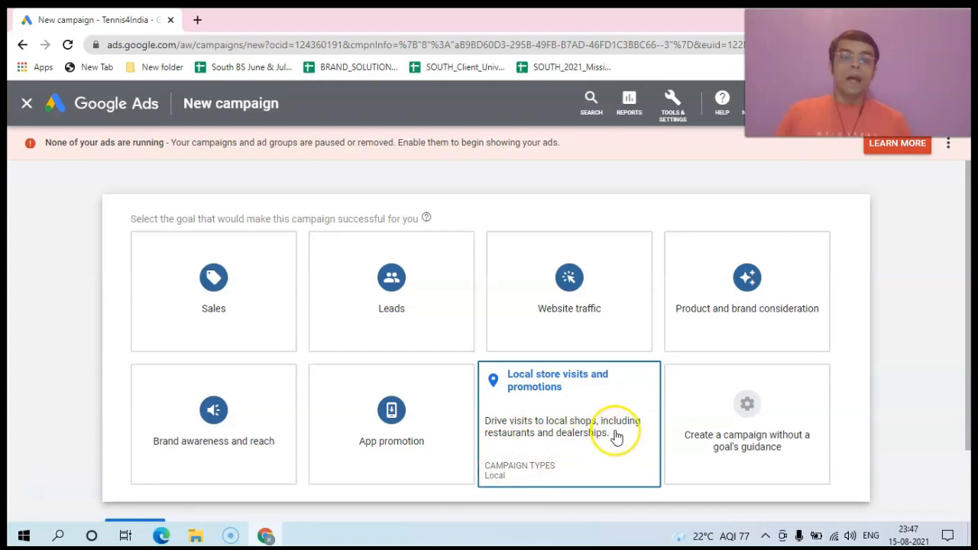
Step: Select the Leads goal card on the New campaign page
left_click(724, 411)
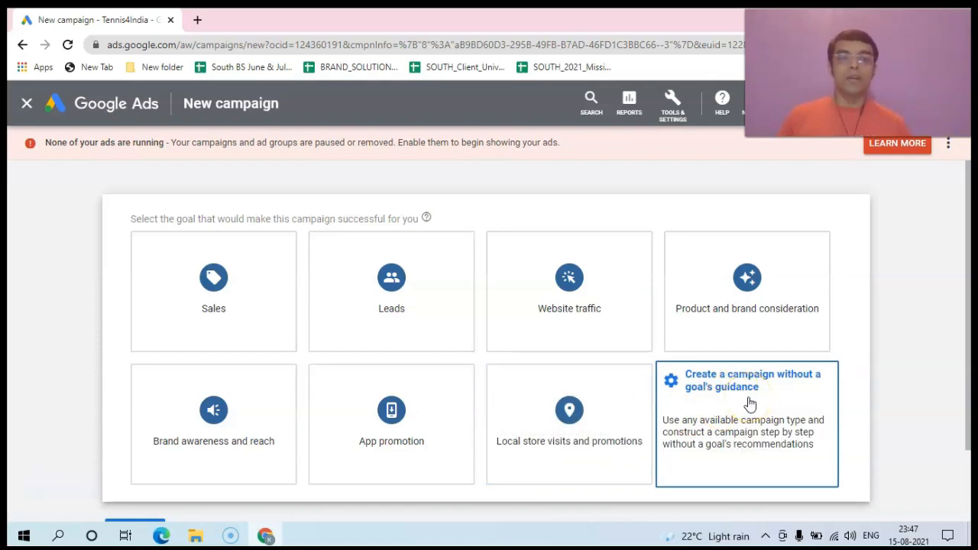
left_click(731, 404)
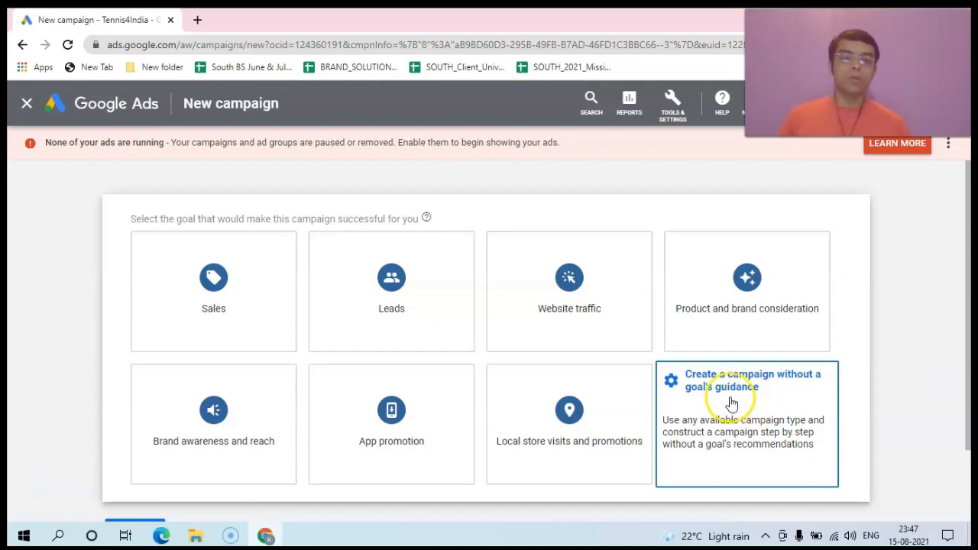
left_click(747, 407)
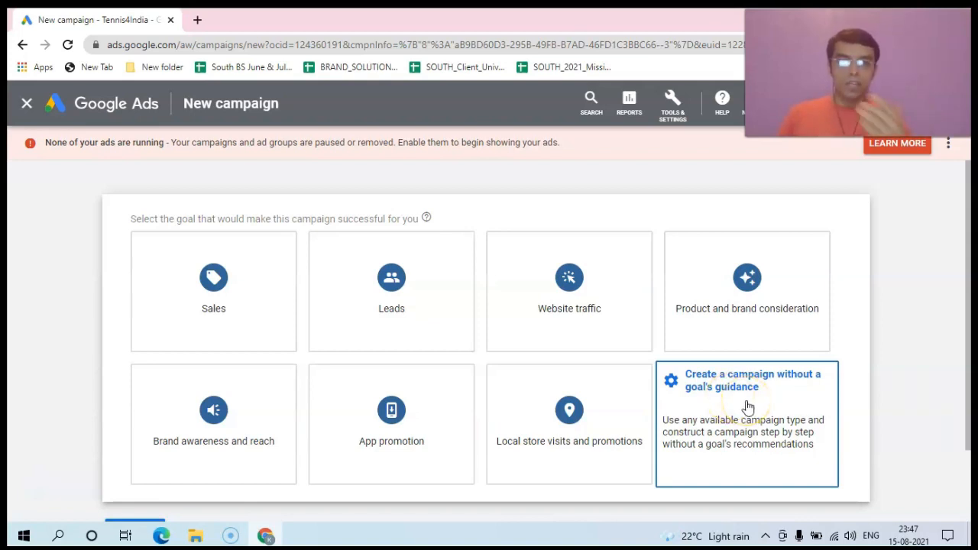
left_click(775, 404)
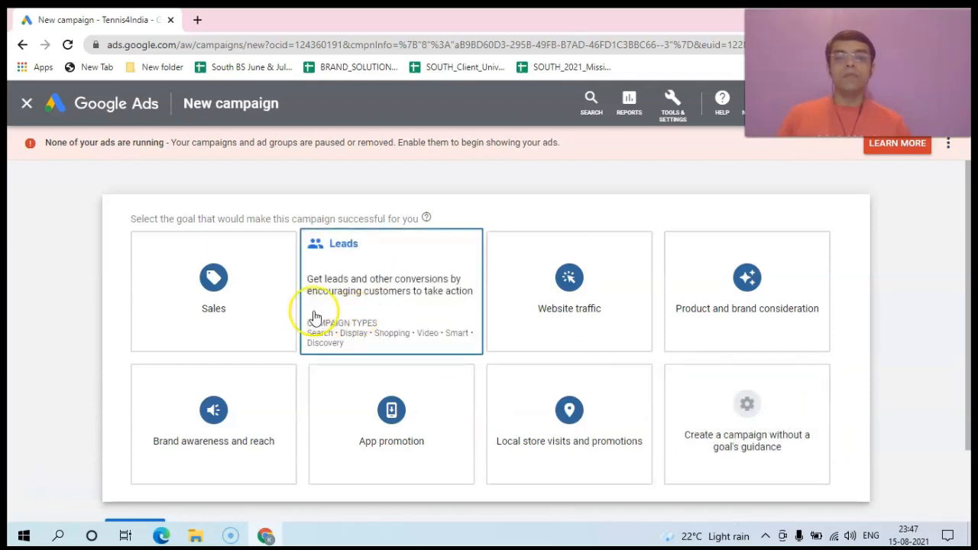
left_click(249, 383)
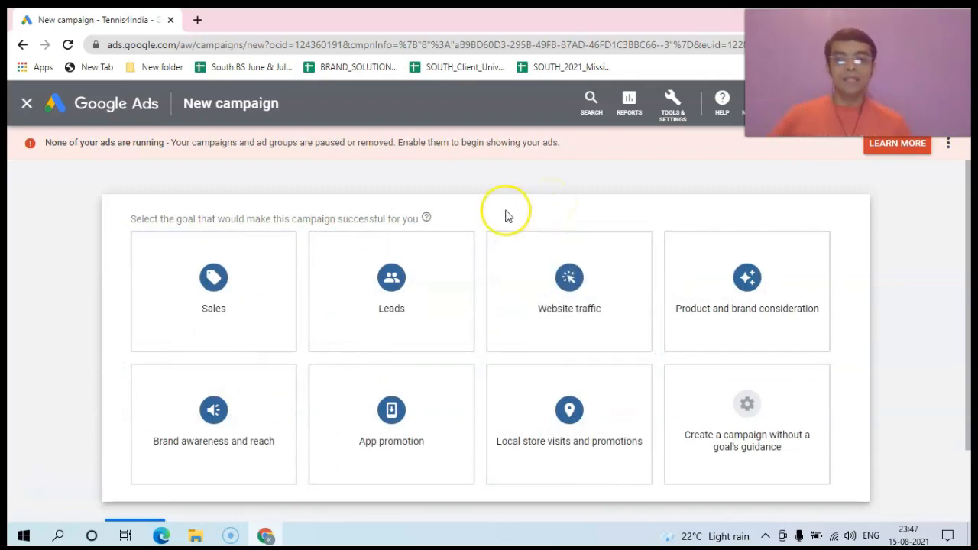
left_click(394, 281)
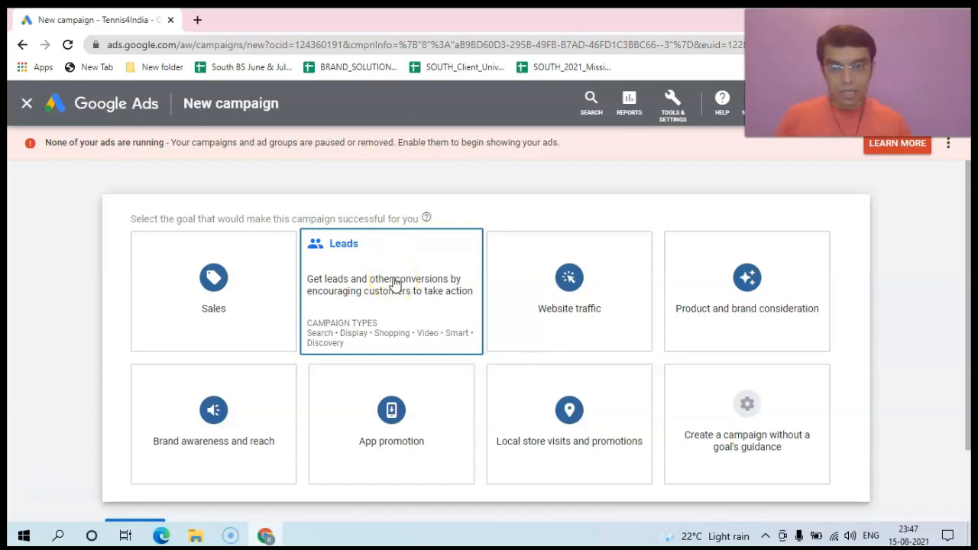
left_click(394, 281)
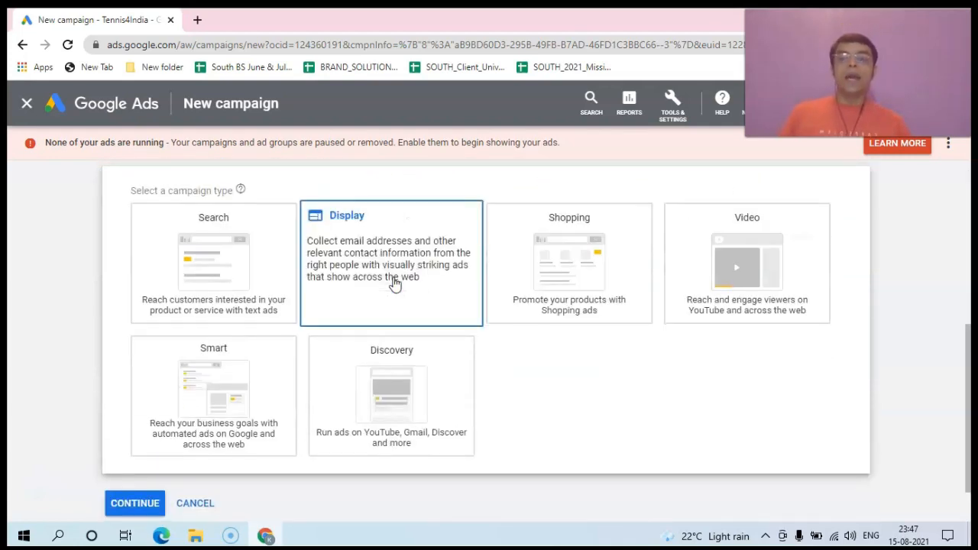
Step: Choose Search as the campaign type for the Leads campaign
left_click(255, 273)
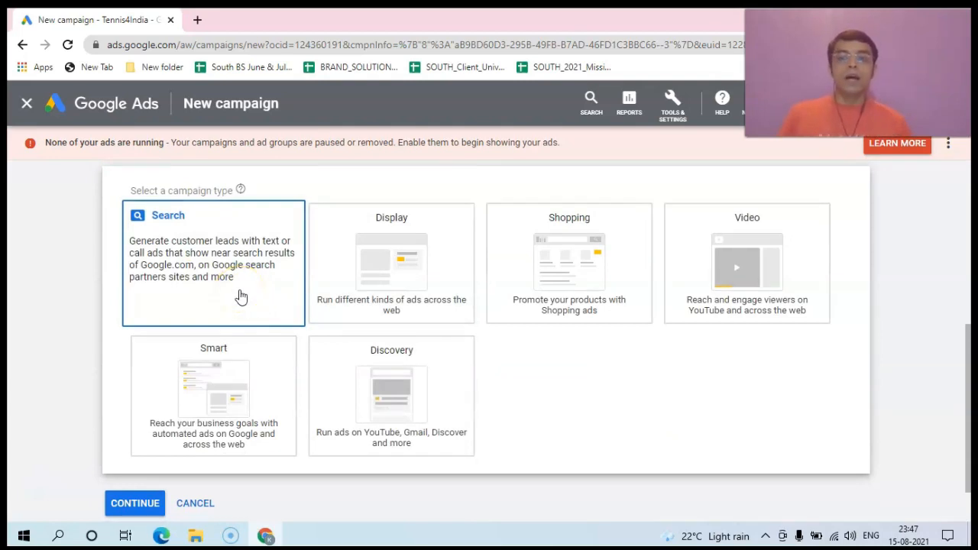
left_click(215, 269)
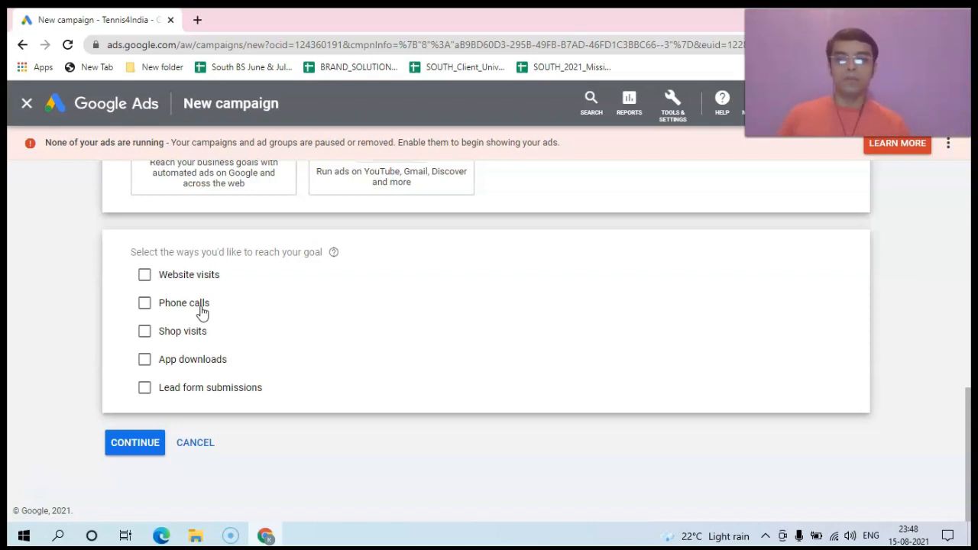
Step: Tick Phone calls and set the phone number's country to India
left_click(147, 306)
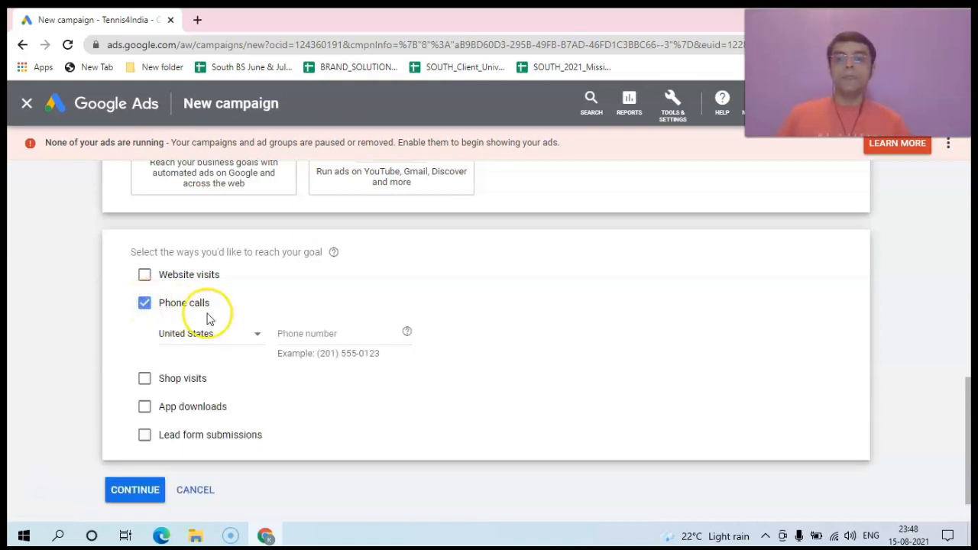
left_click(256, 334)
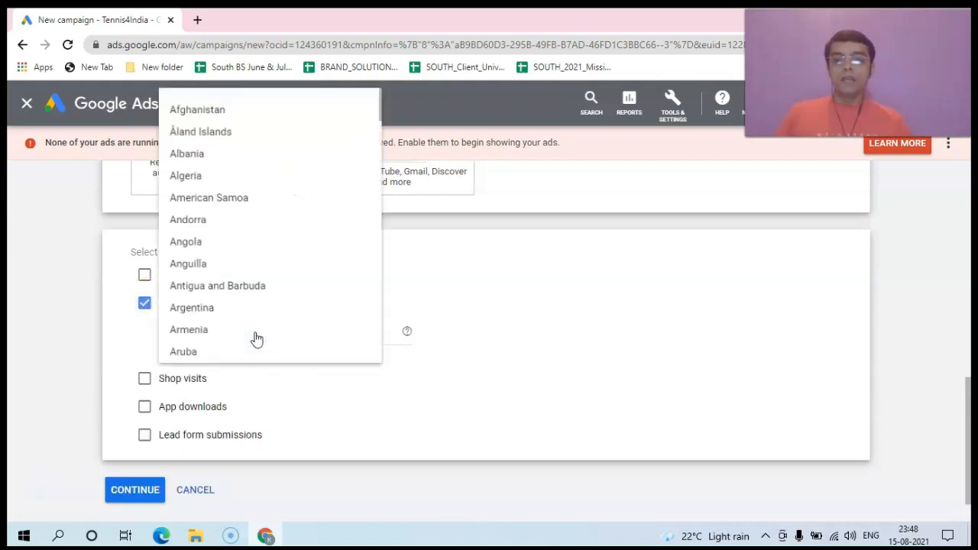
type("in")
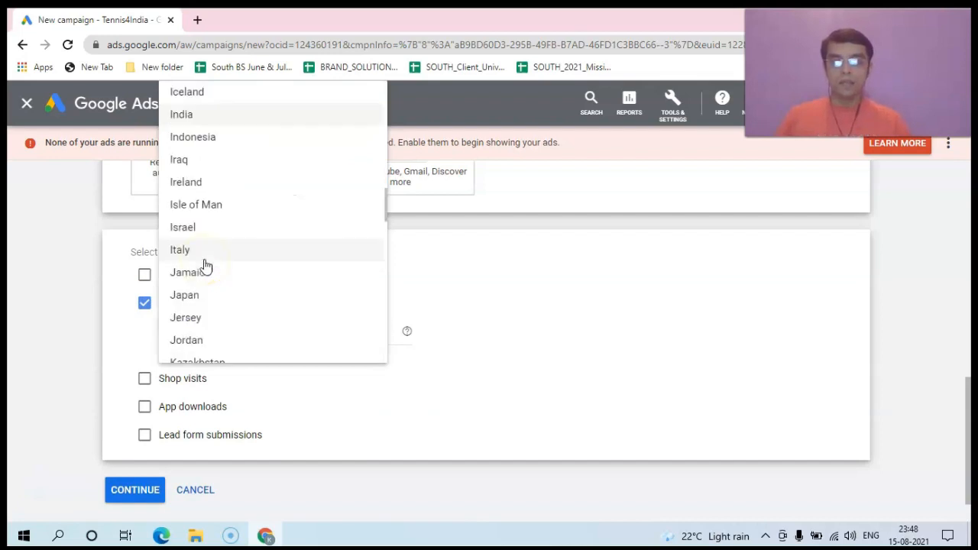
left_click(183, 112)
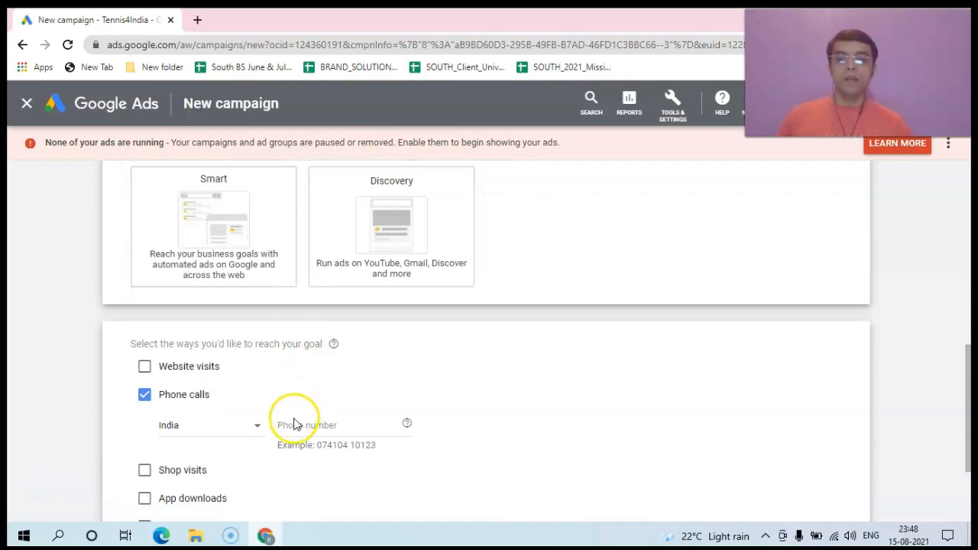
left_click(294, 424)
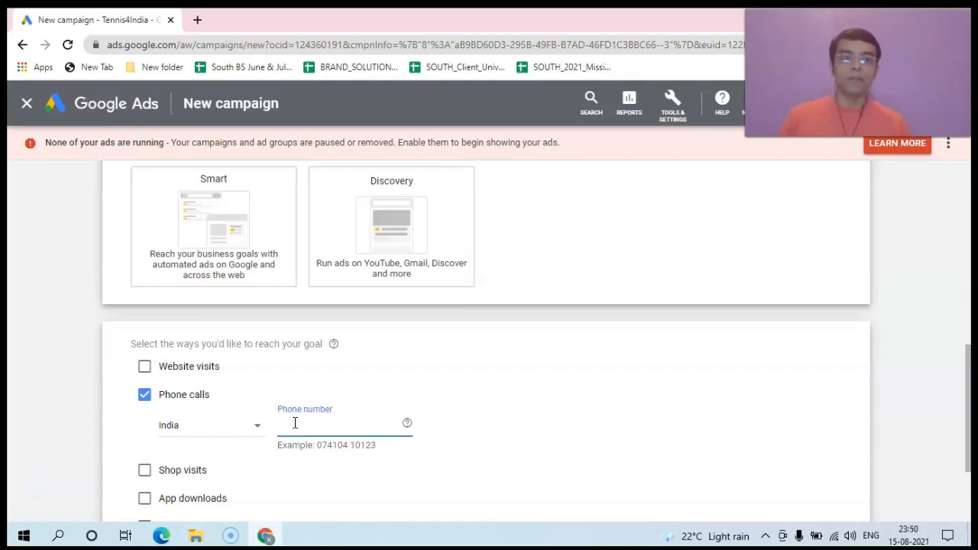
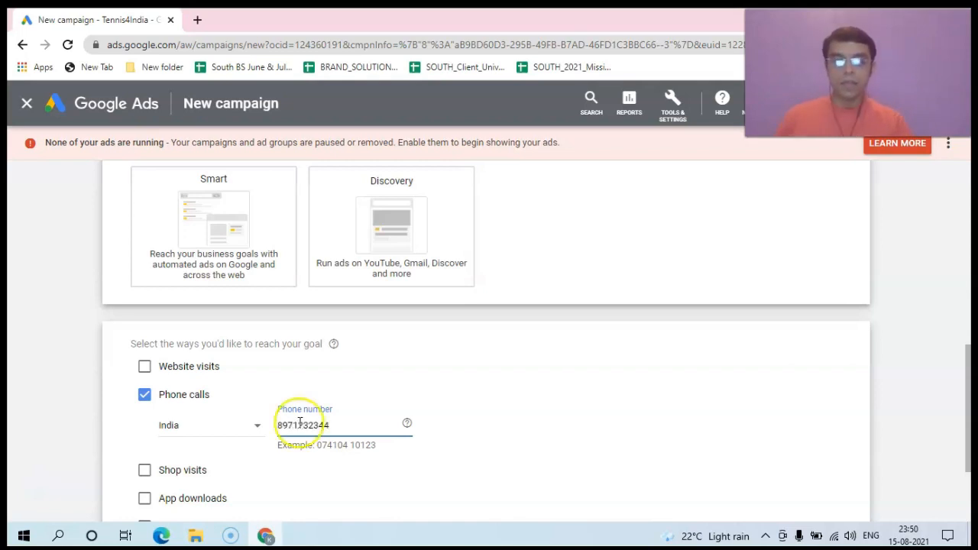
Step: Enter the business phone number for the phone-calls goal
left_click_drag(969, 360, 969, 415)
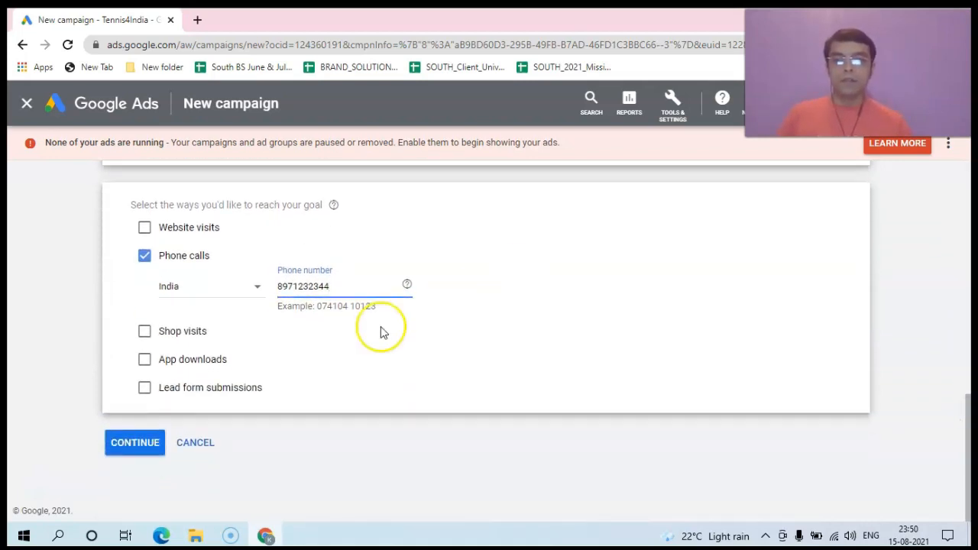
Step: Continue, start fresh instead of a saved draft, and rename the campaign 'Tennis Rackets'
left_click(128, 446)
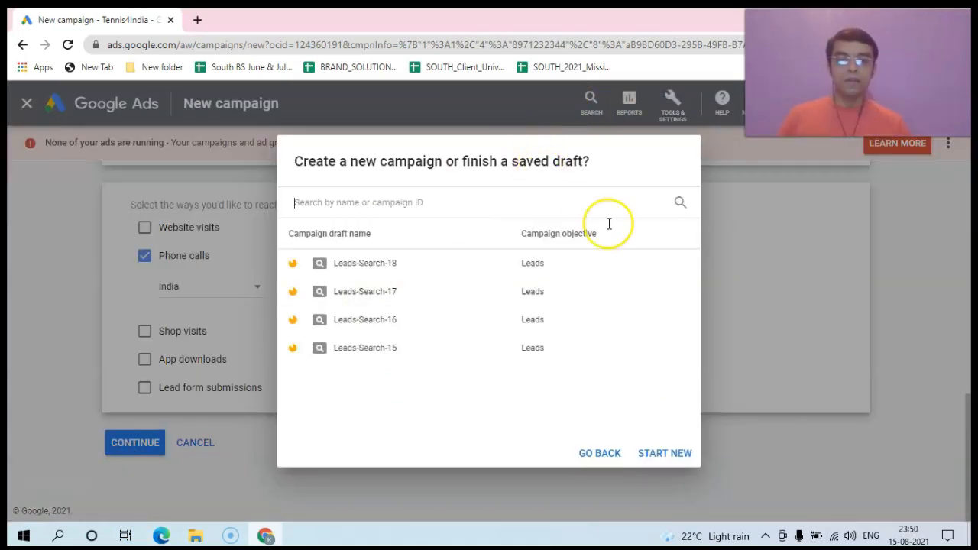
left_click(657, 453)
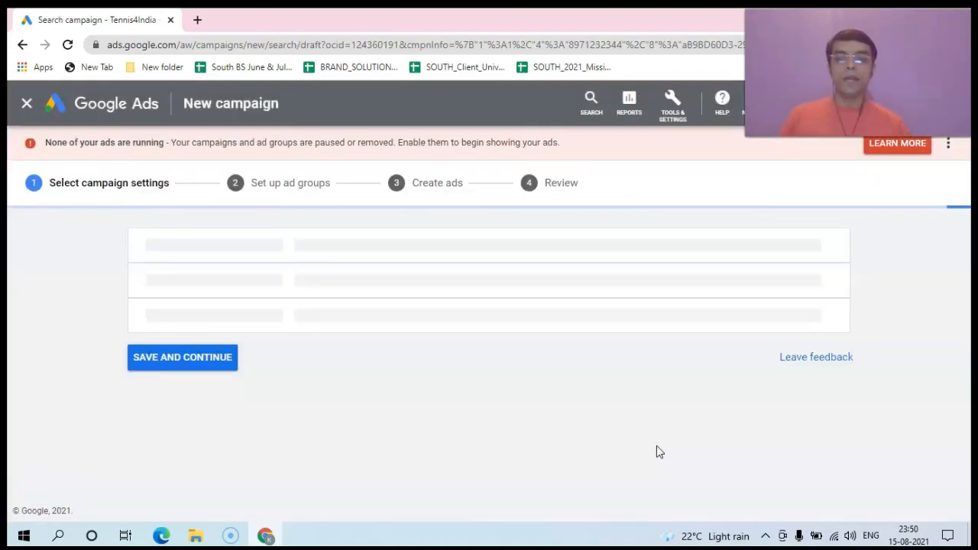
left_click(700, 348)
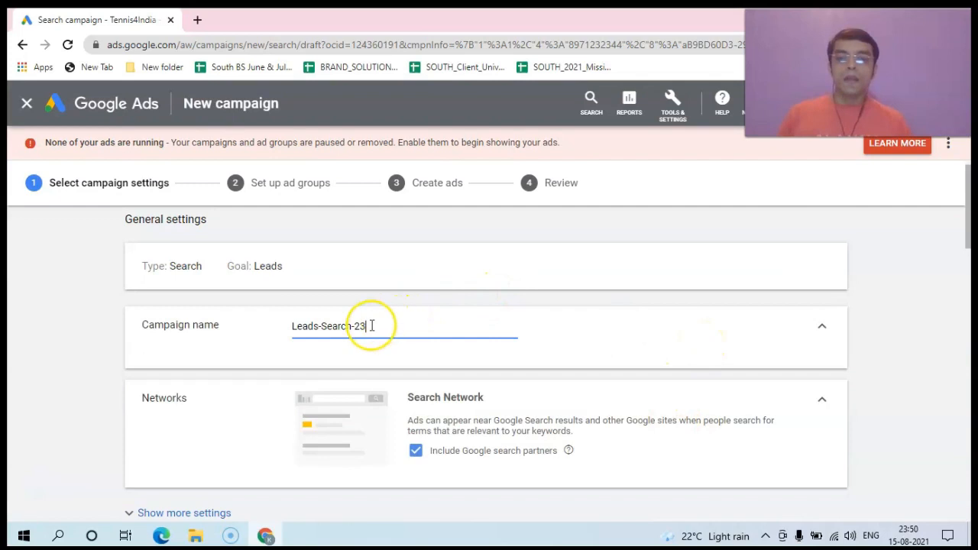
left_click_drag(371, 327, 255, 328)
key("BackSpace")
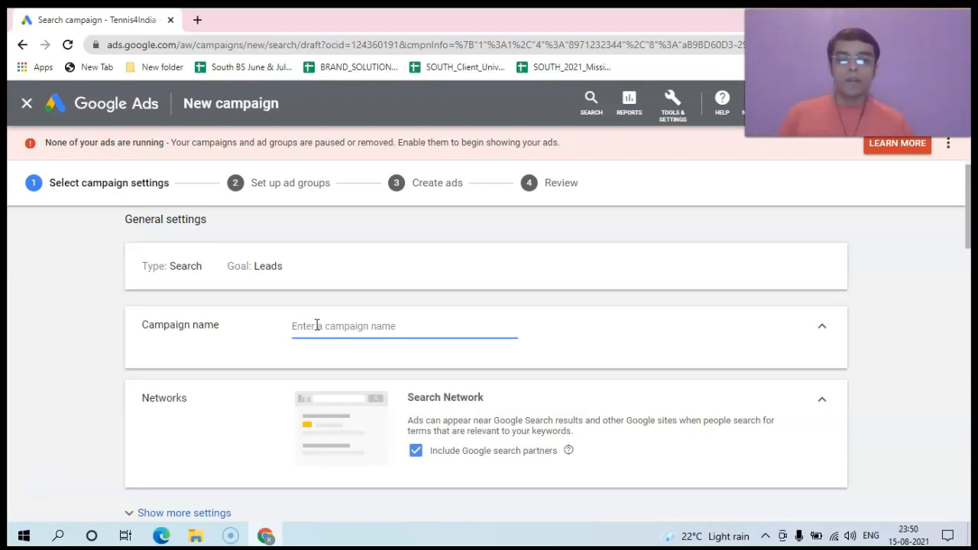
type("Tennis Rackets")
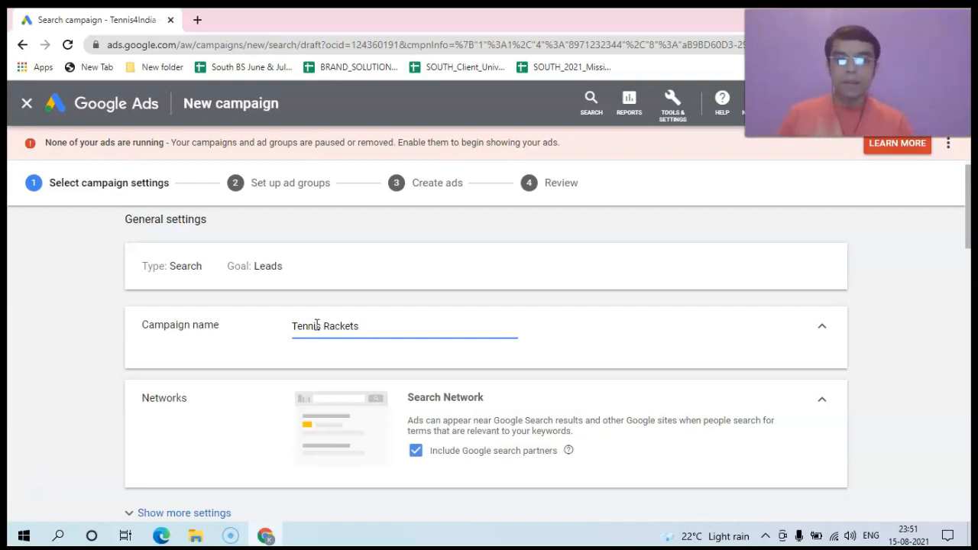
left_click_drag(968, 234, 969, 260)
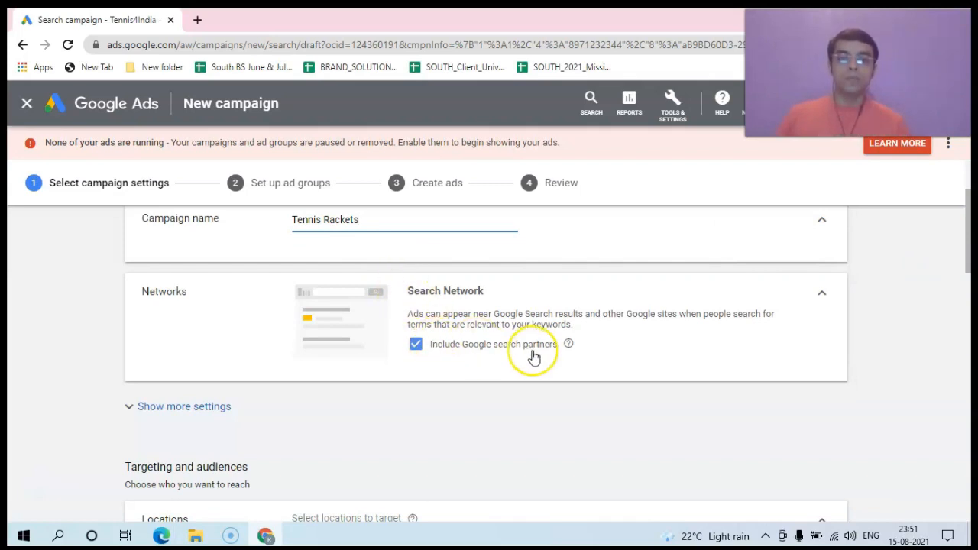
Step: Untick Include Google search partners so the campaign uses only the Search Network
left_click(416, 347)
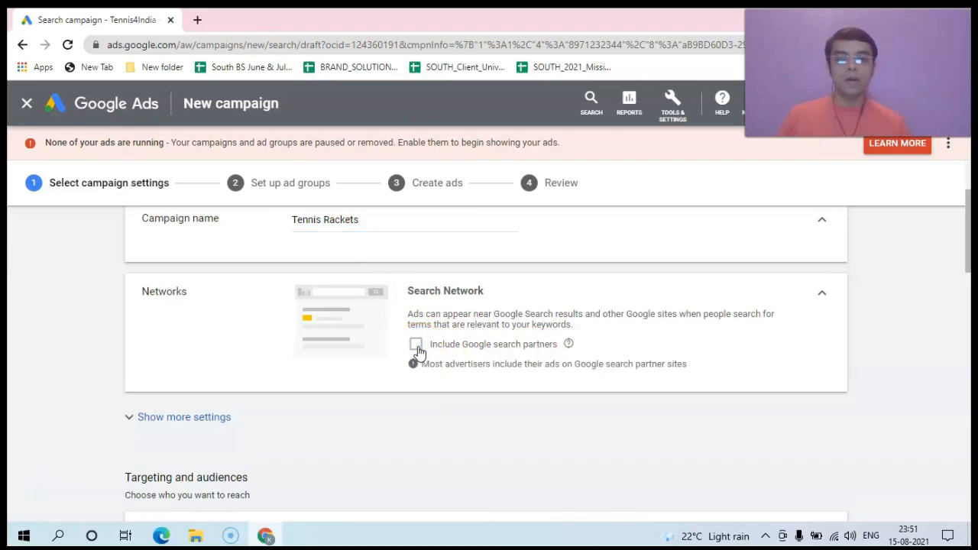
left_click(417, 347)
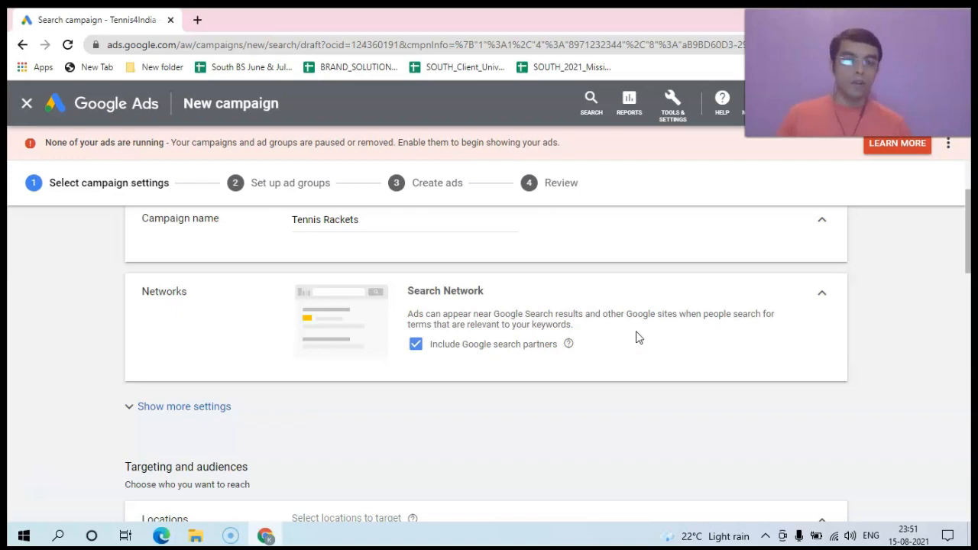
left_click(417, 346)
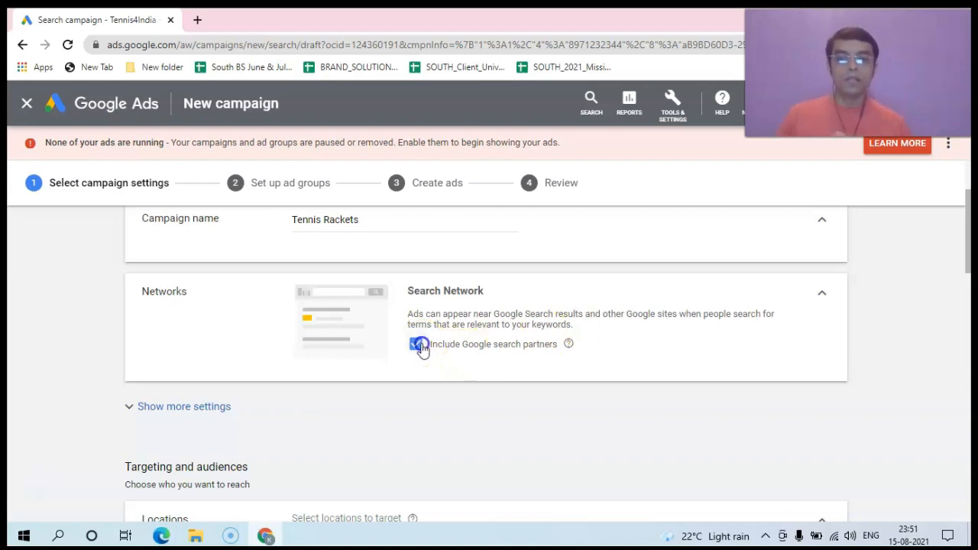
left_click_drag(963, 265, 971, 324)
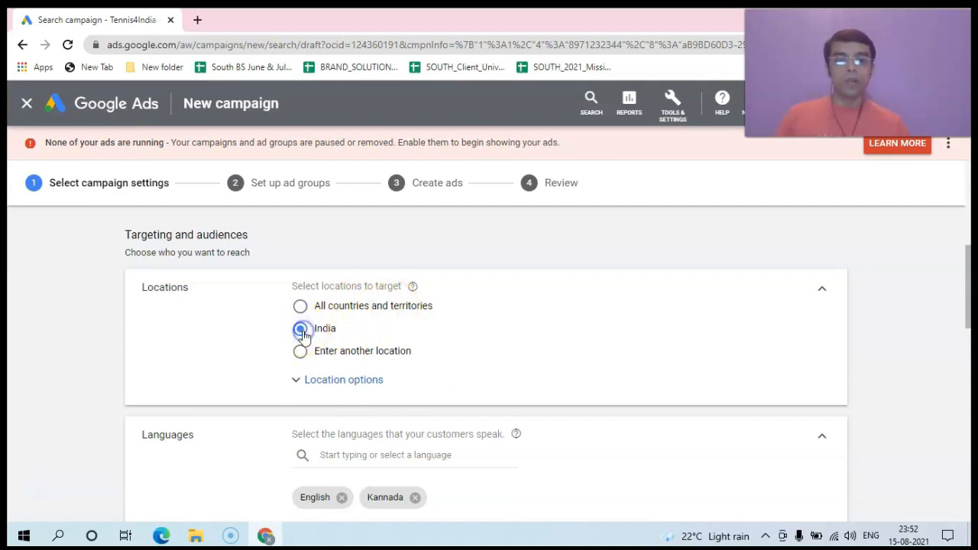
Step: Replace India with Bengaluru, Karnataka, India as the targeted location, found by searching 'bangalore'
left_click(310, 387)
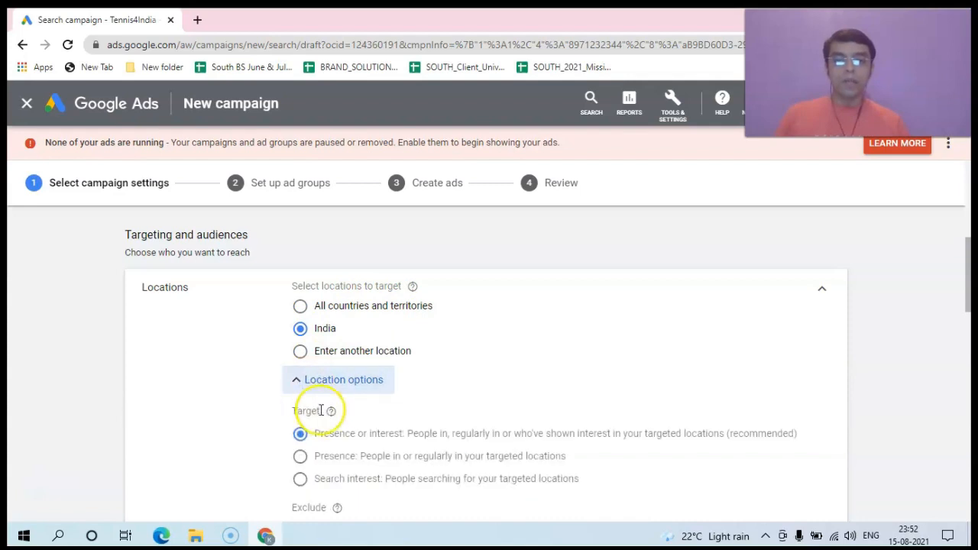
left_click(300, 351)
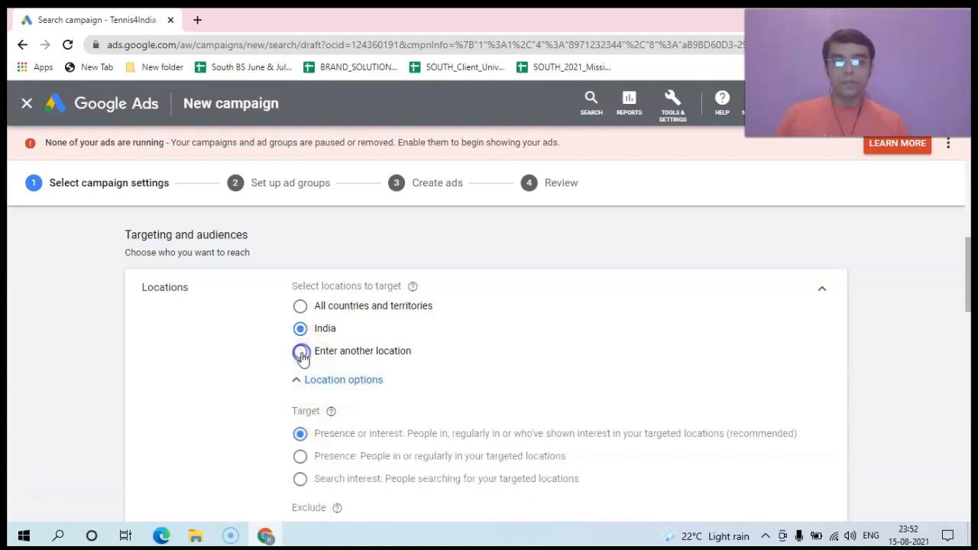
left_click(347, 383)
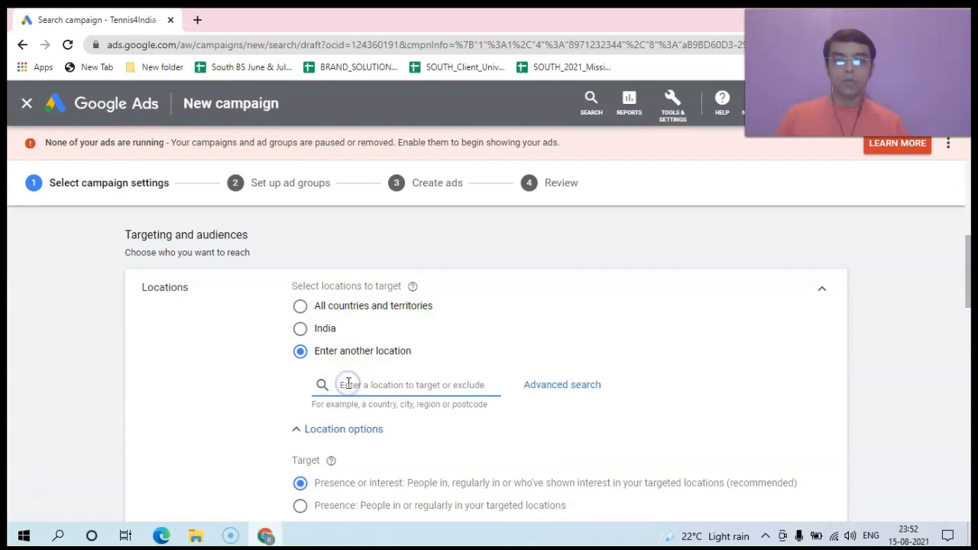
type("ban")
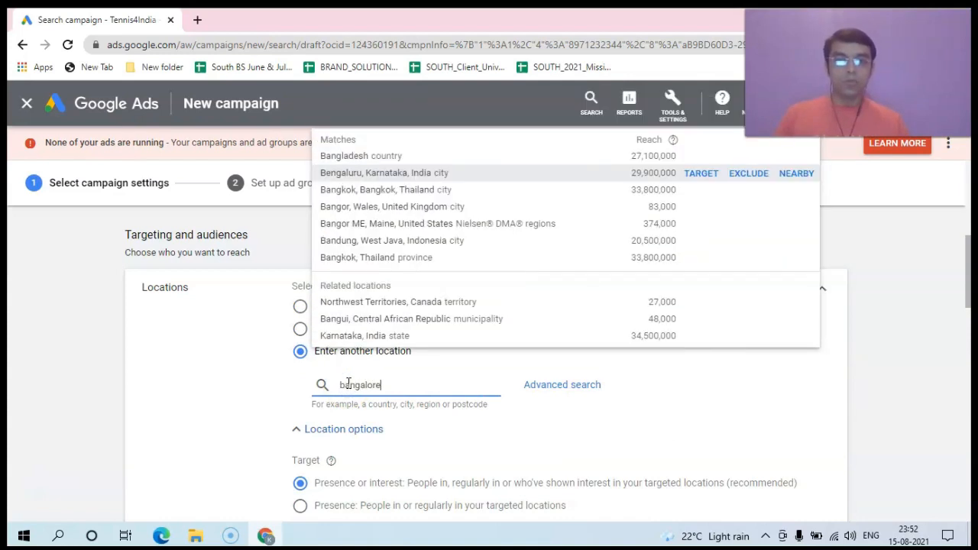
type("galore")
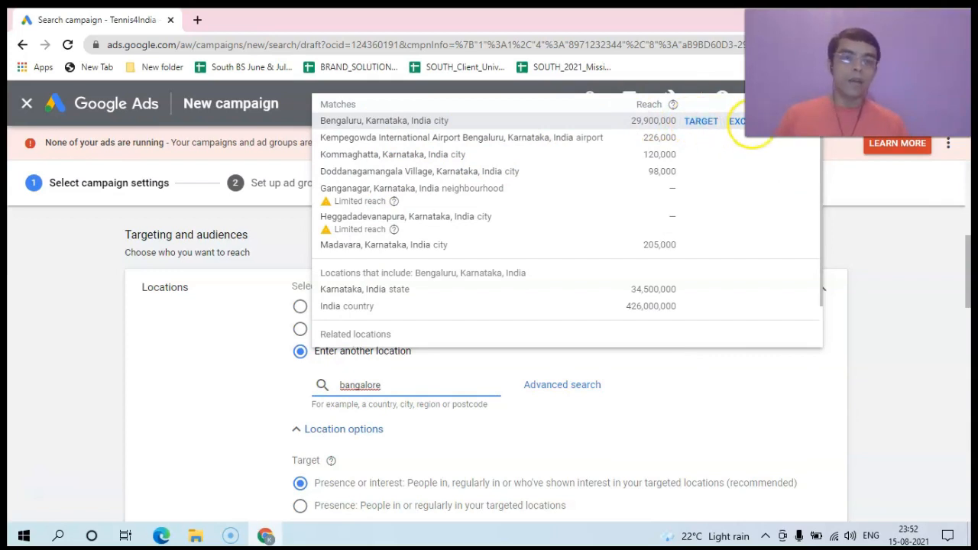
left_click(697, 125)
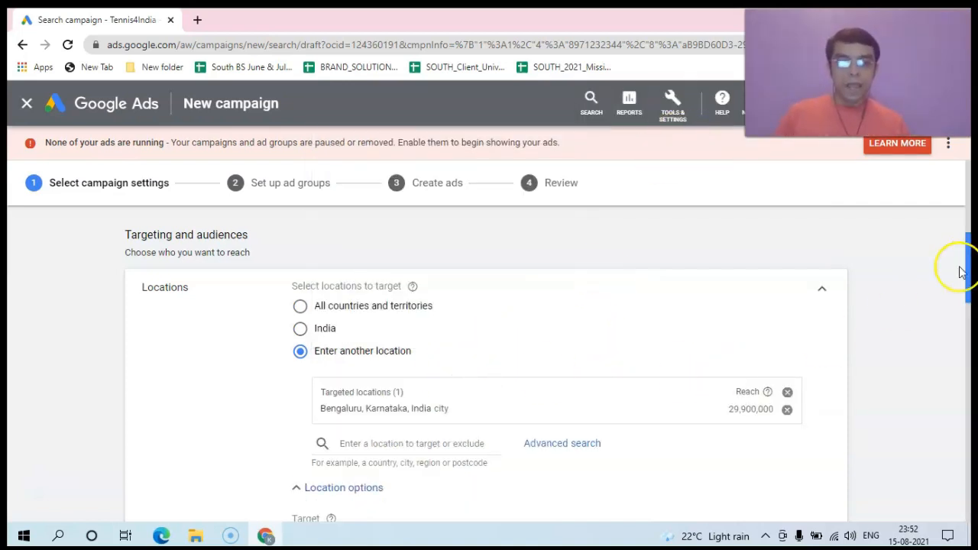
Step: Start a 'kalyanna' location search, then erase it so Bengaluru stays the sole target
left_click_drag(970, 259, 970, 276)
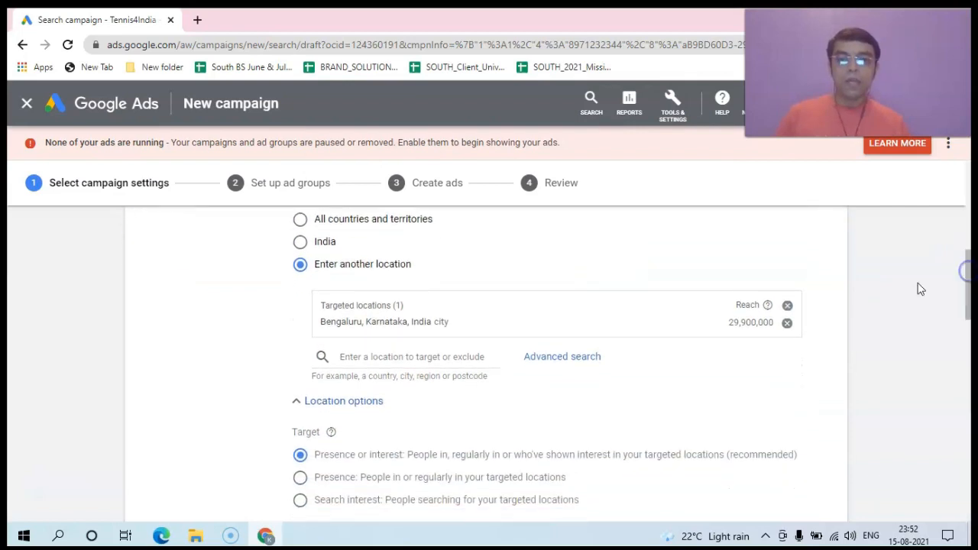
left_click(370, 361)
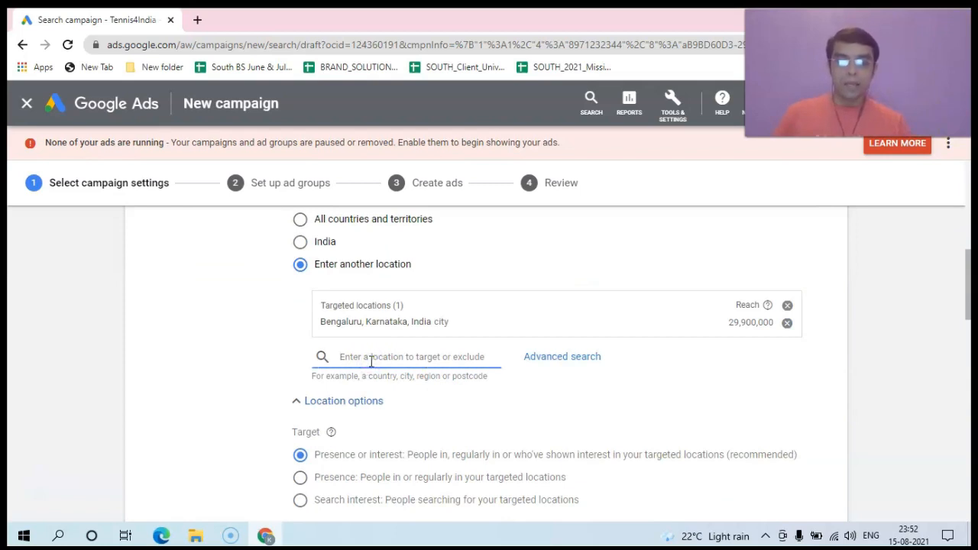
type("kalyan")
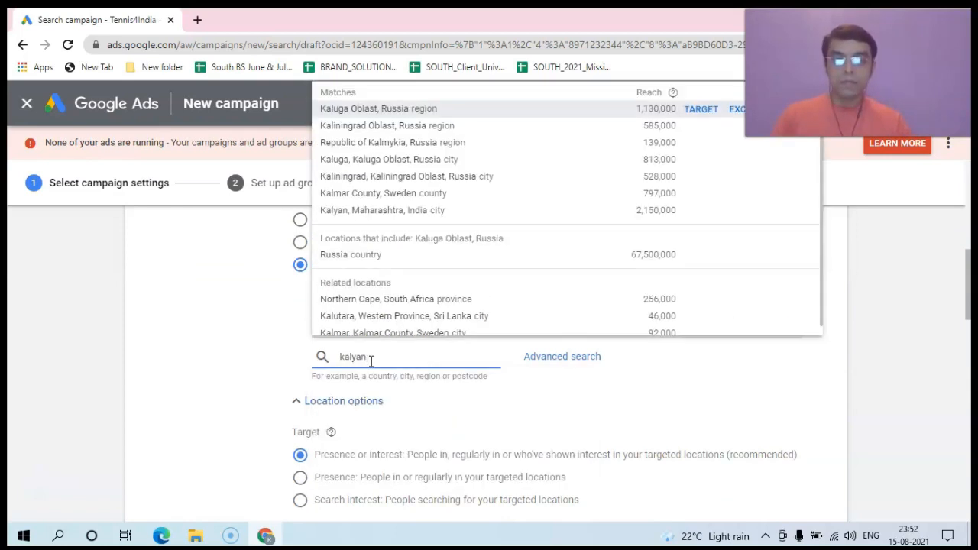
type("nagar")
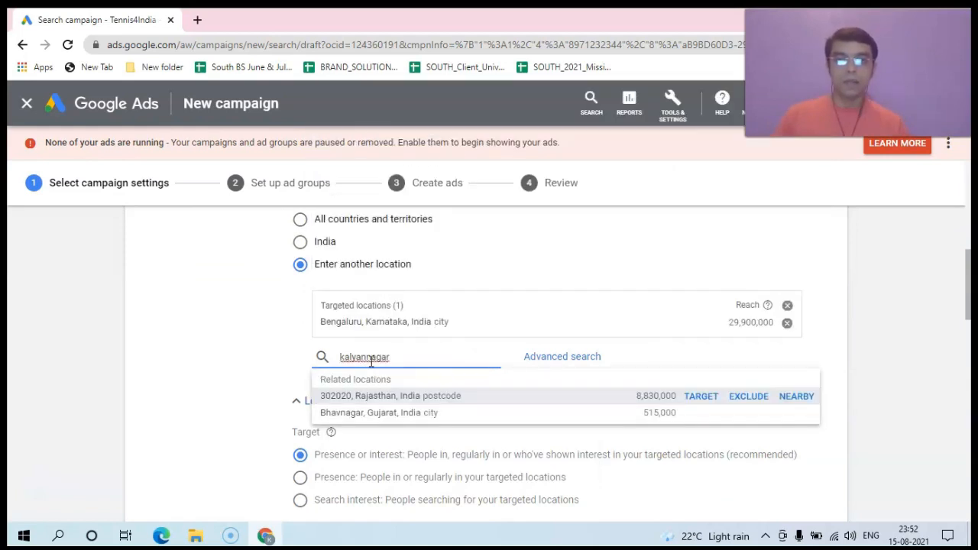
left_click(409, 360)
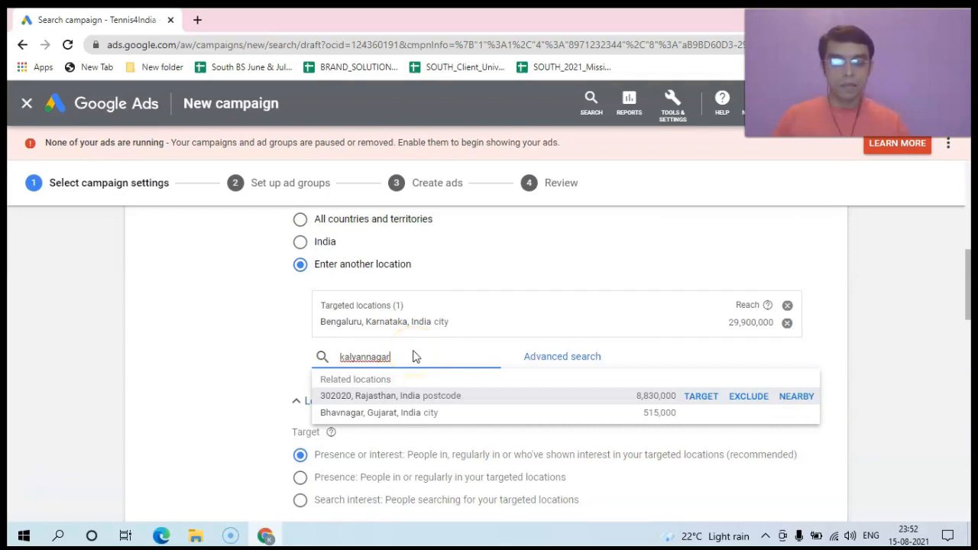
key("BackSpace")
key("BackSpace")
key("BackSpace")
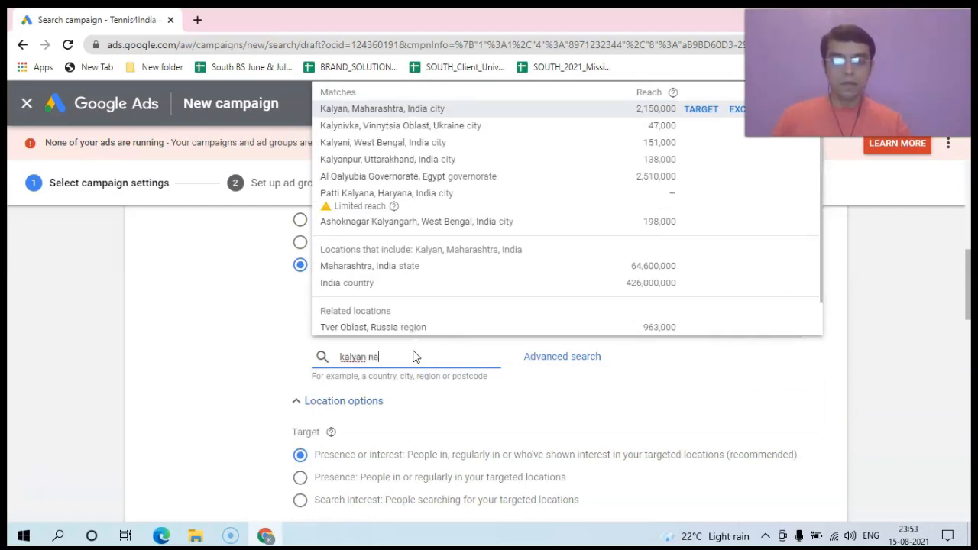
type("gar")
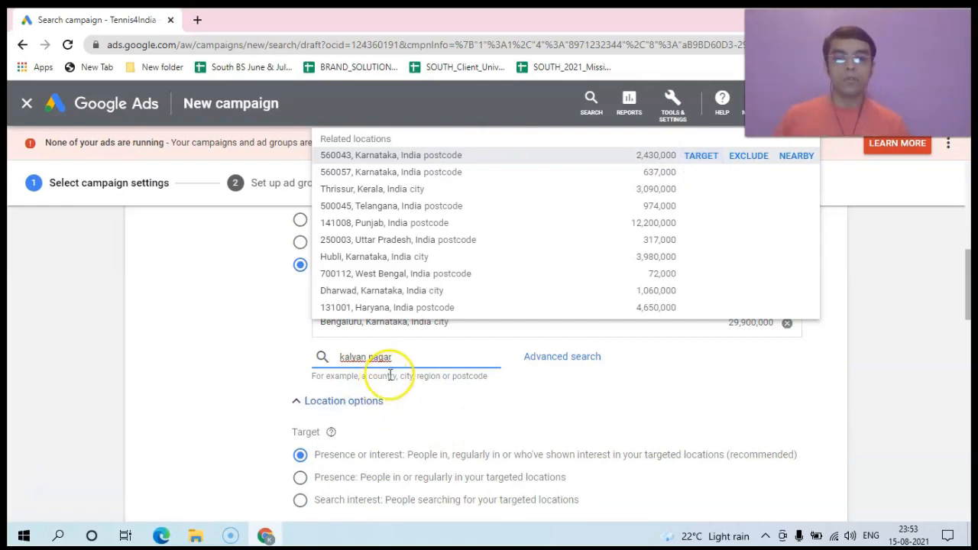
key("BackSpace")
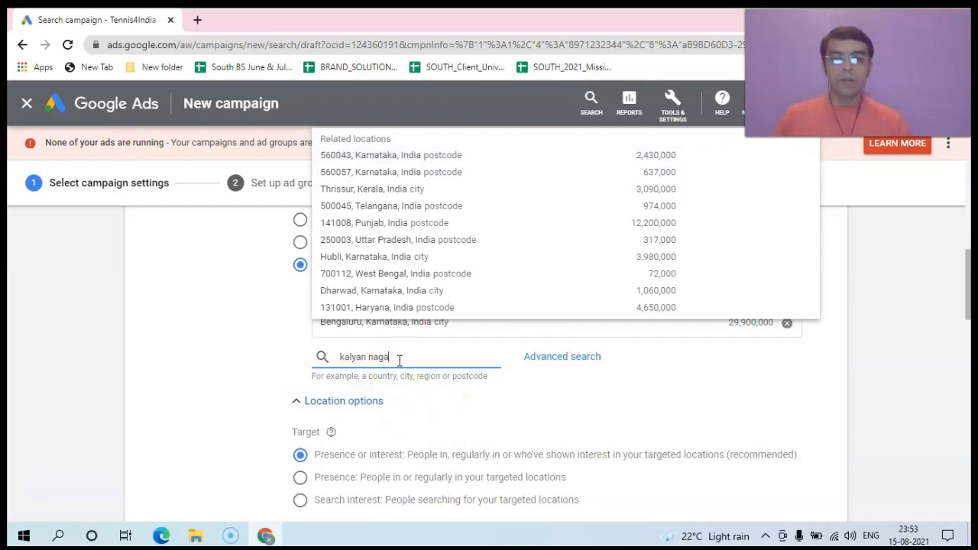
key("BackSpace")
key("BackSpace")
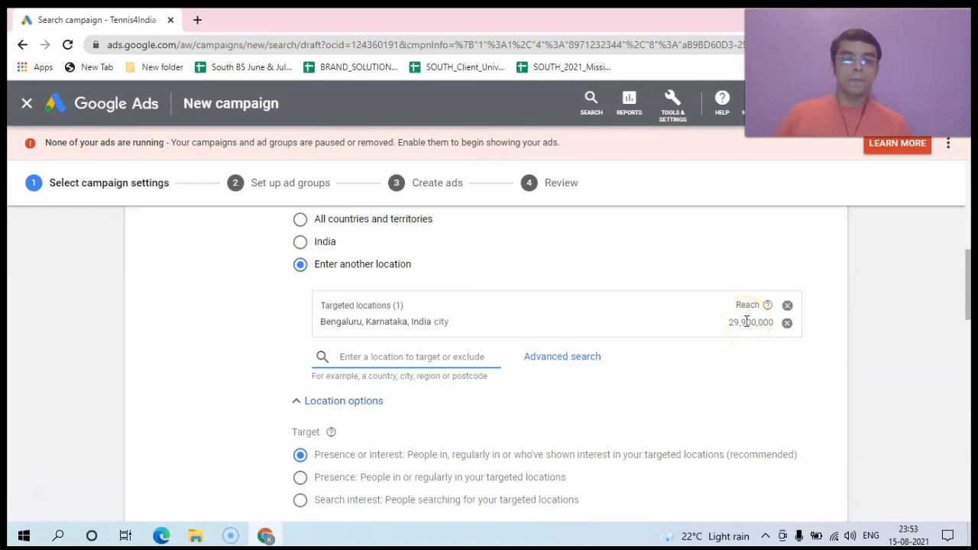
left_click_drag(967, 284, 966, 309)
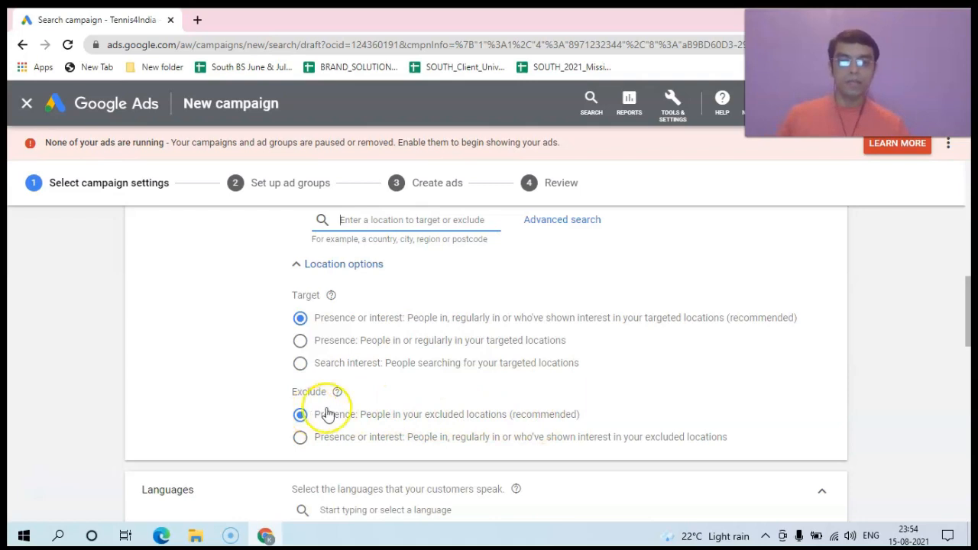
Step: Remove the Kannada and English language chips, then re-add English from an 'eng' search
scroll(968, 325, "down", 3)
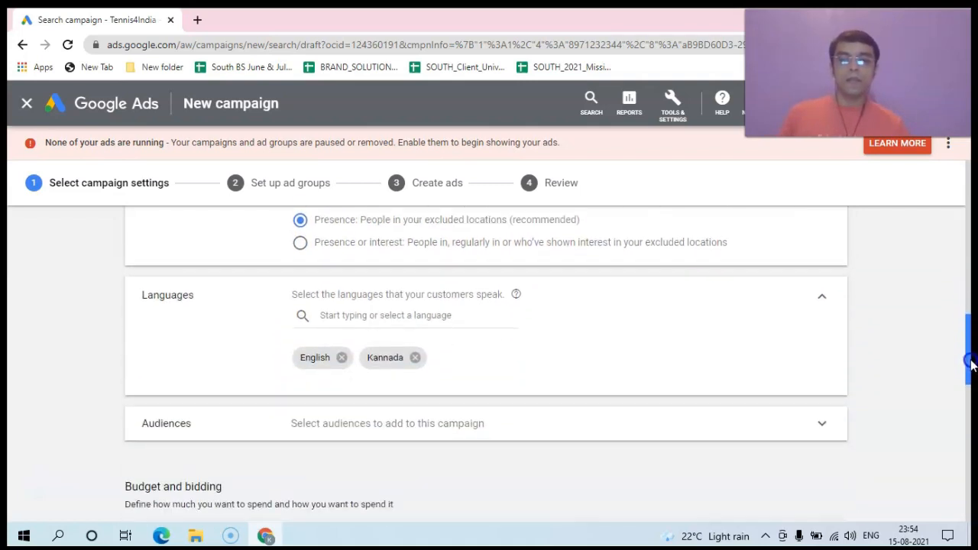
left_click(415, 343)
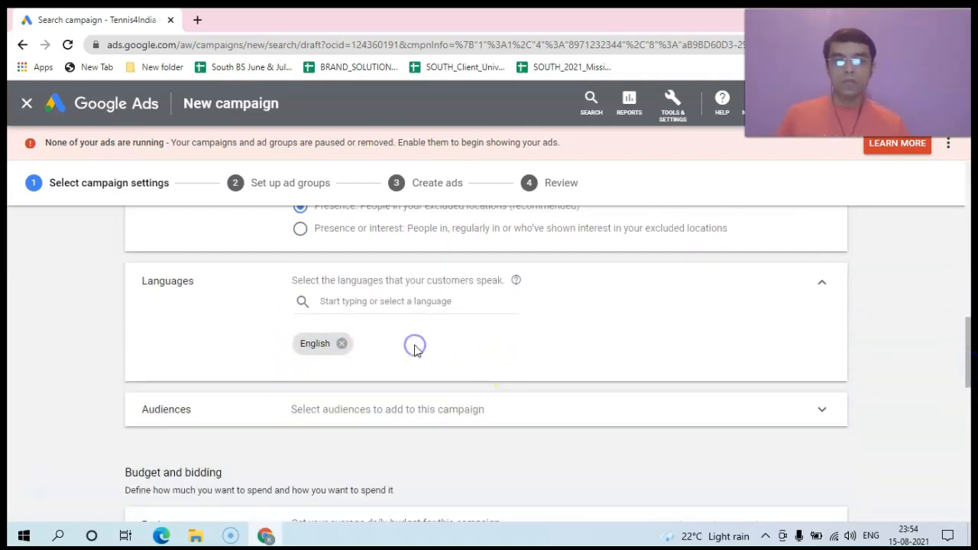
left_click(340, 343)
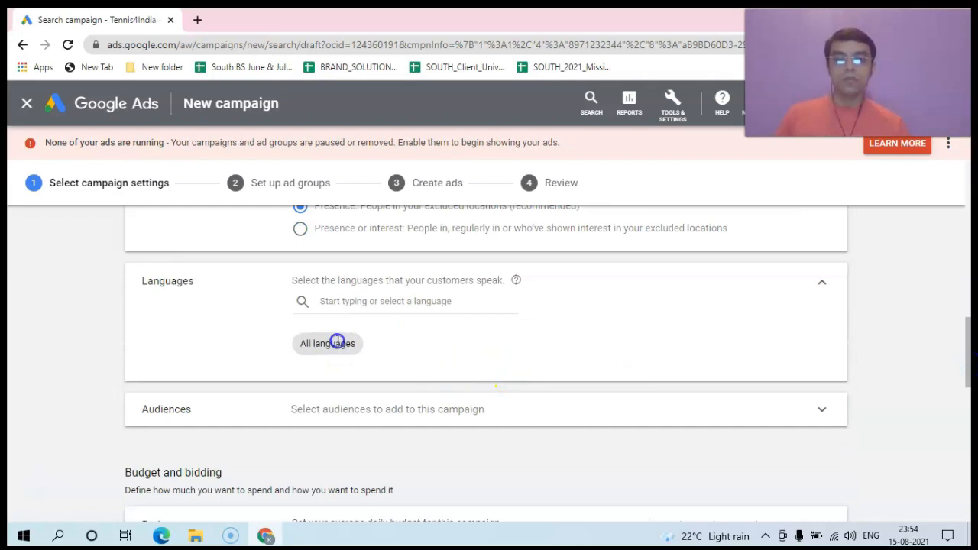
left_click(332, 303)
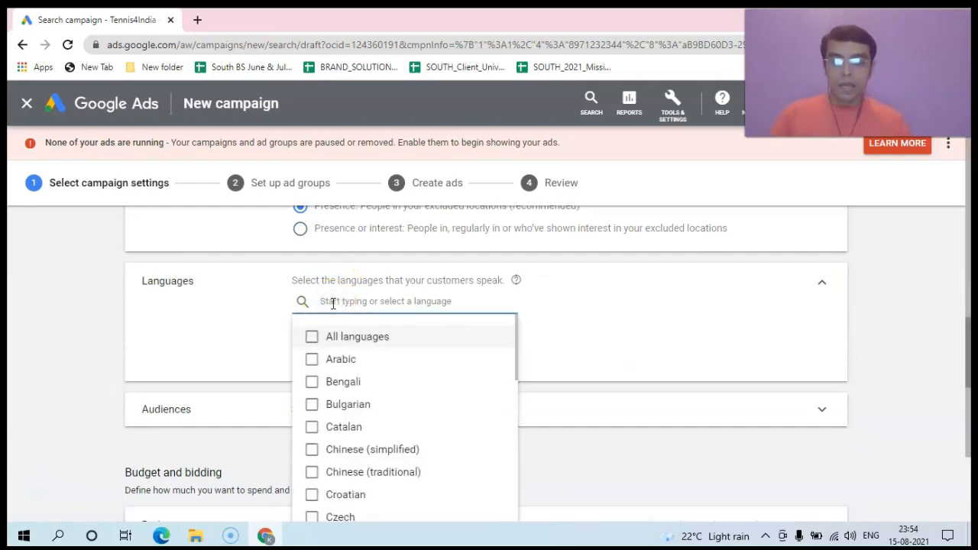
type("eng")
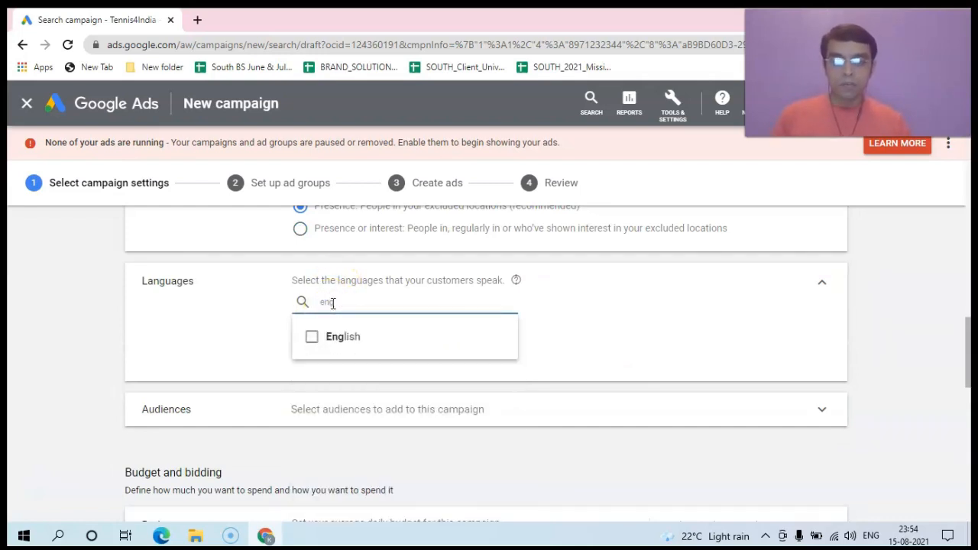
left_click(312, 337)
left_click(355, 343)
left_click(312, 337)
left_click(587, 314)
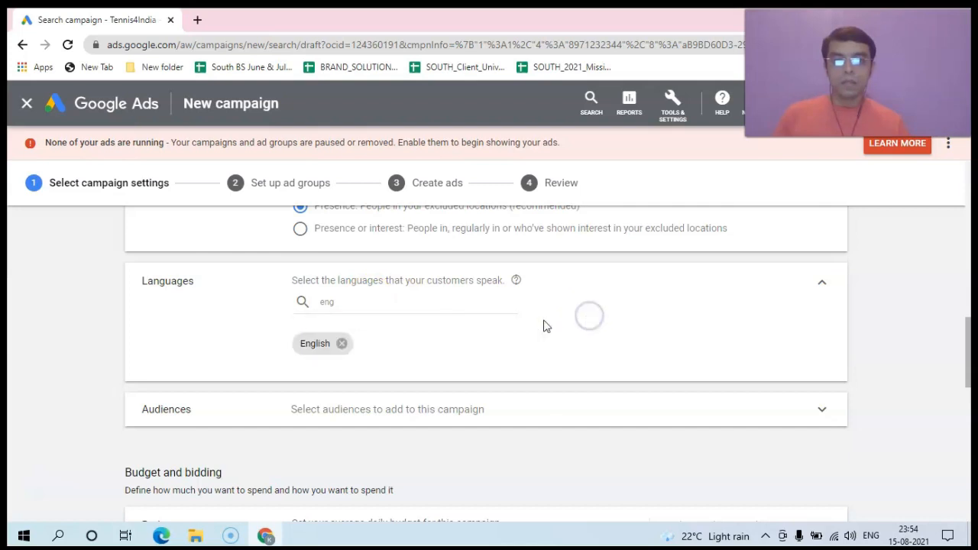
Step: Add Kannada alongside English as a campaign language via a 'ka' search
left_click(337, 302)
key("BackSpace")
key("BackSpace")
key("BackSpace")
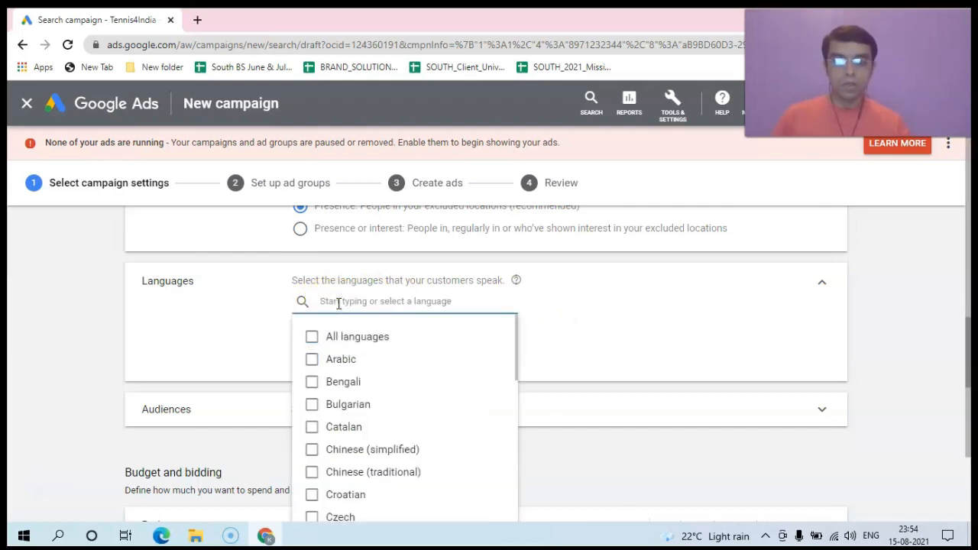
type("kan")
left_click(312, 336)
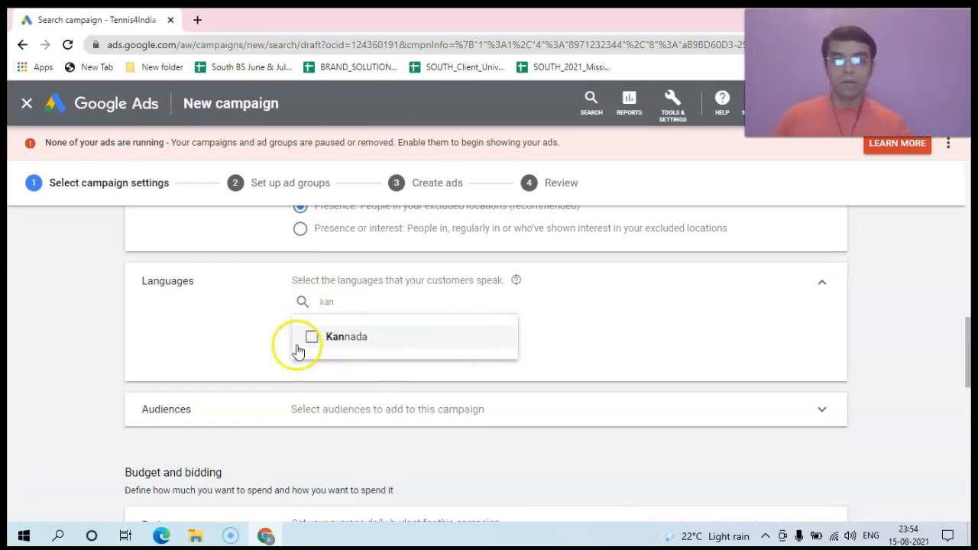
left_click(312, 337)
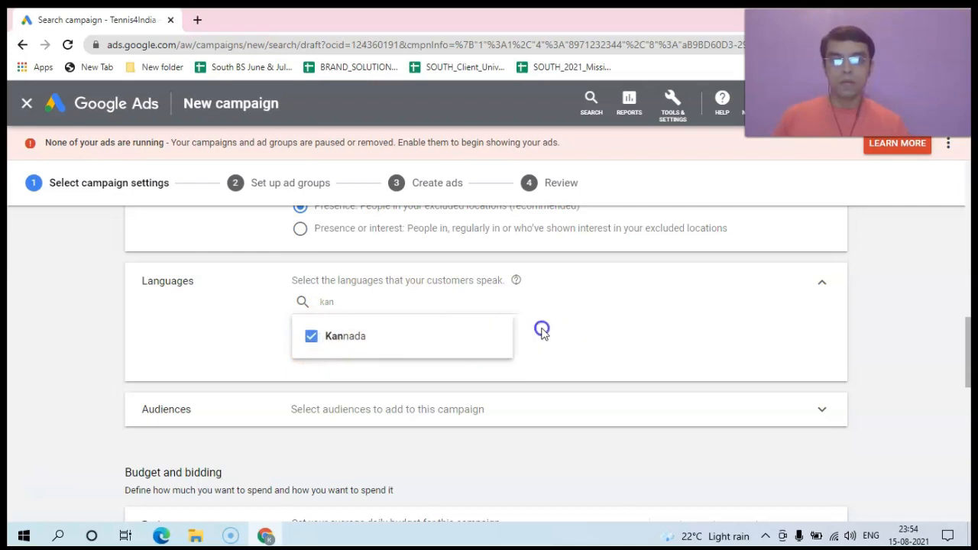
left_click(541, 328)
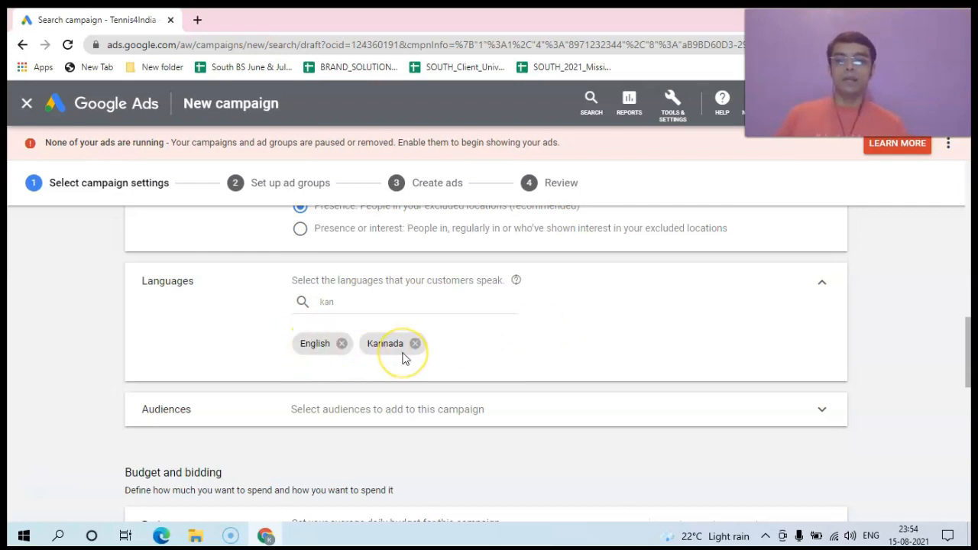
left_click_drag(970, 327, 953, 349)
left_click(823, 283)
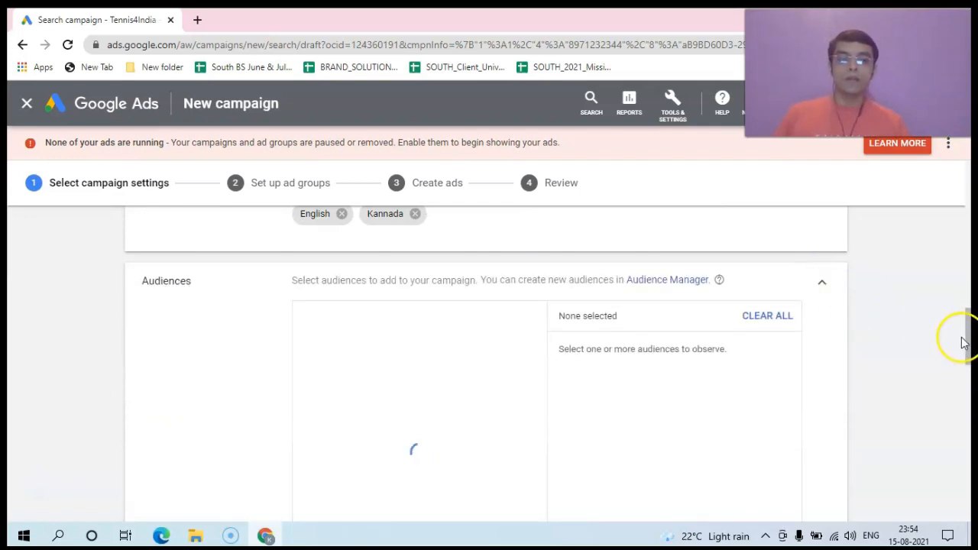
Step: Switch the Audiences panel to Browse to list categories like Who they are and Affinity
left_click_drag(968, 333, 967, 341)
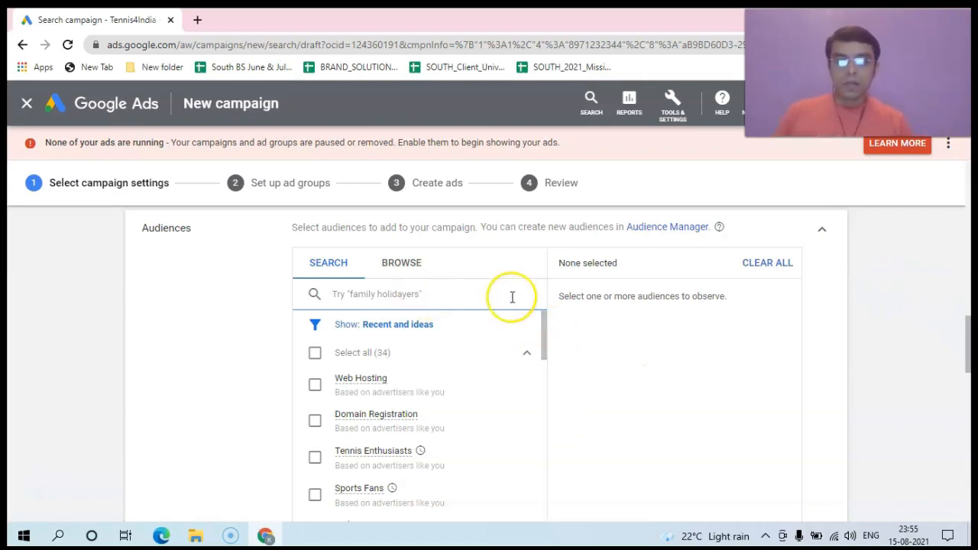
left_click_drag(543, 332, 540, 326)
left_click(415, 267)
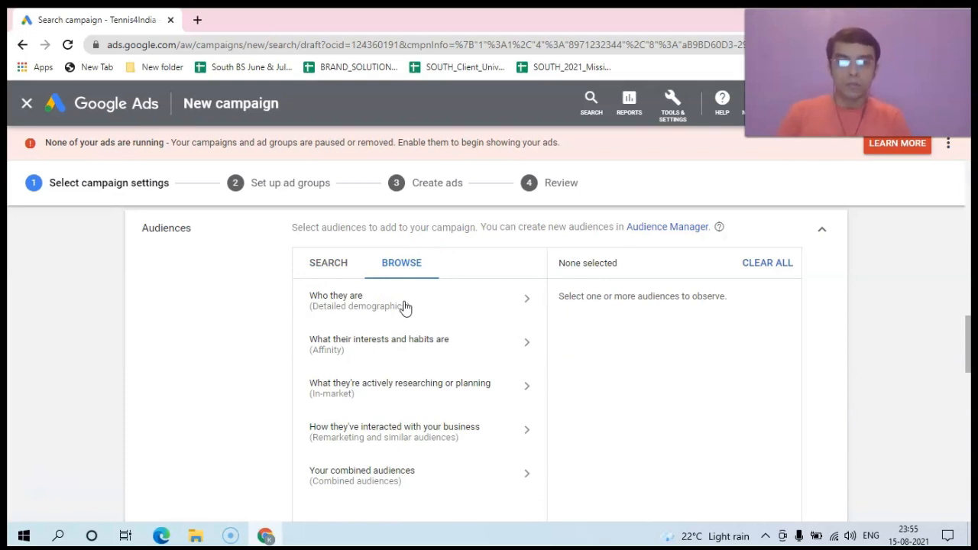
Step: Expand Who they are › Parental Status › Parents to view the Infants through Teens audiences
left_click(489, 301)
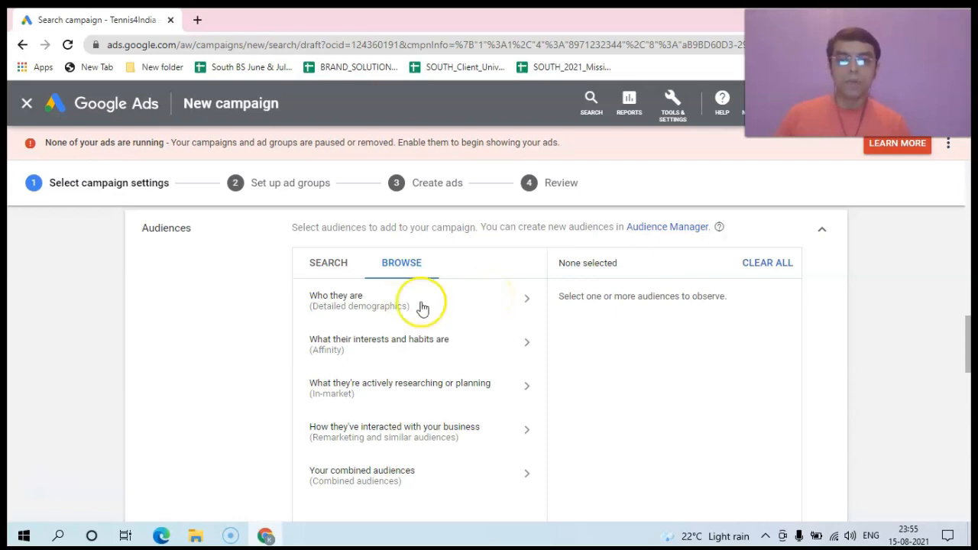
left_click(470, 306)
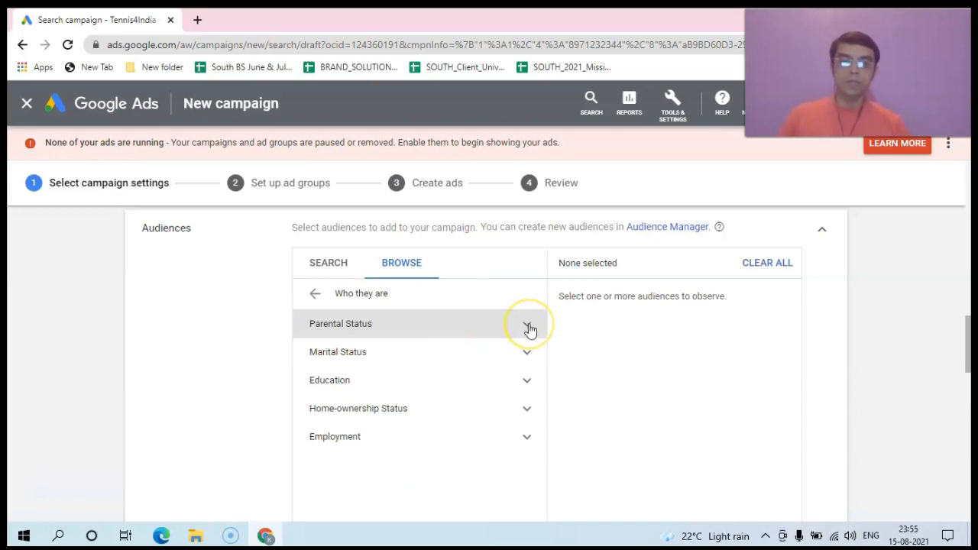
left_click(528, 328)
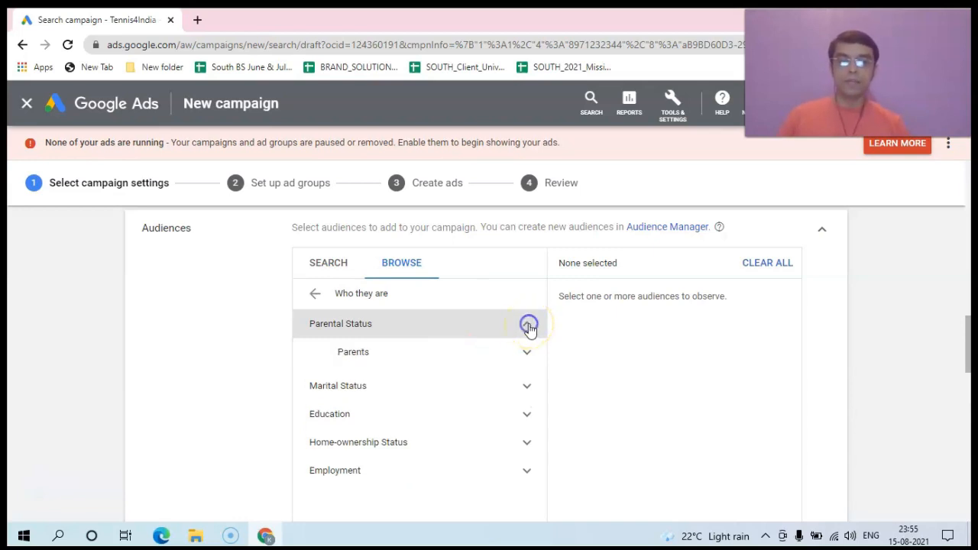
left_click(413, 350)
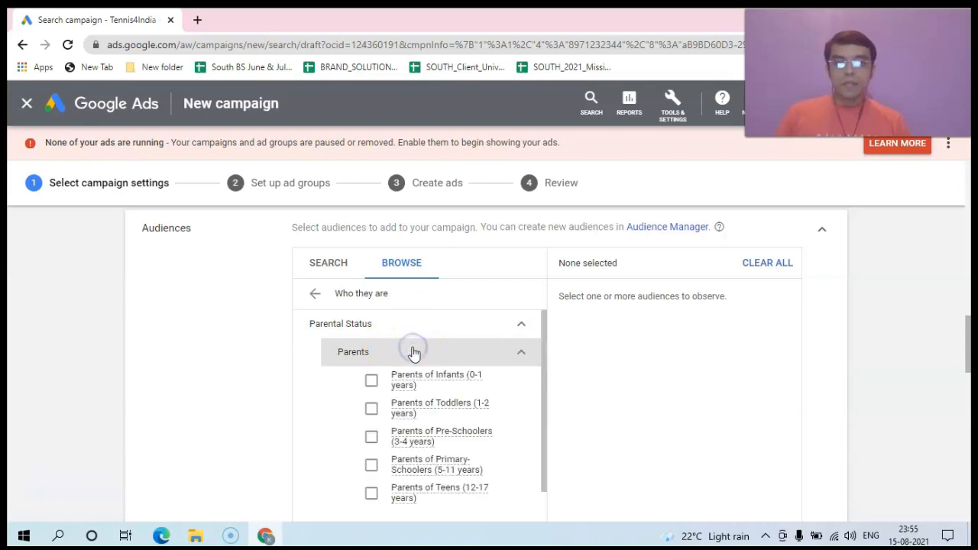
mouse_move(470, 382)
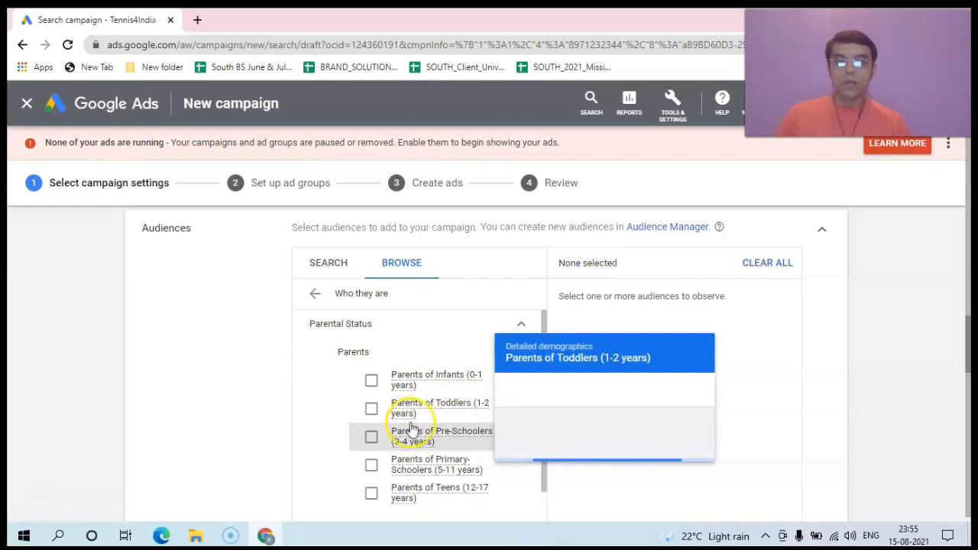
mouse_move(421, 448)
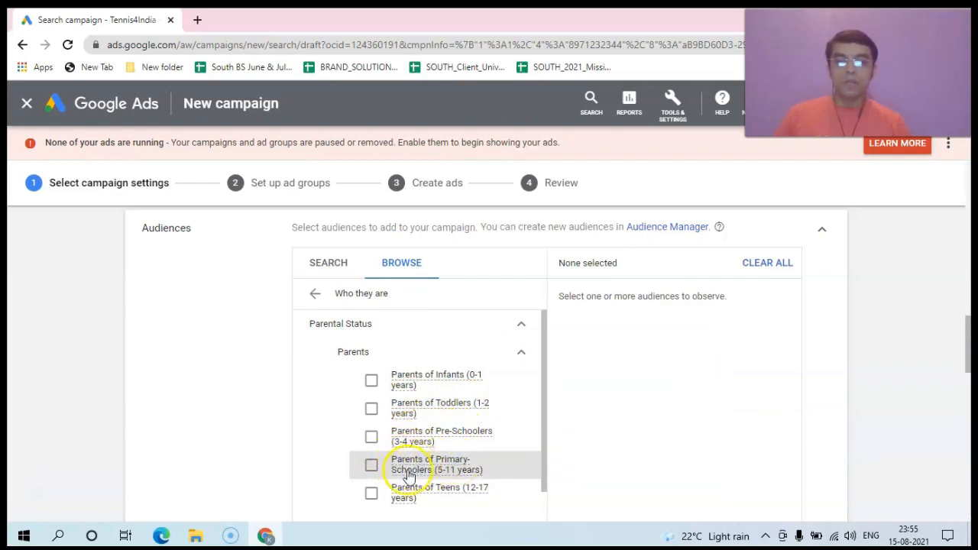
mouse_move(432, 495)
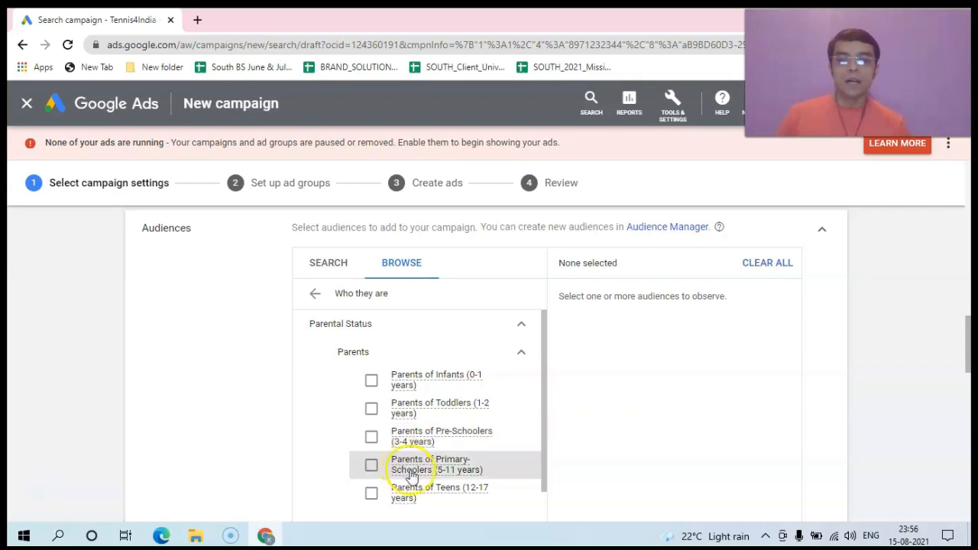
mouse_move(434, 472)
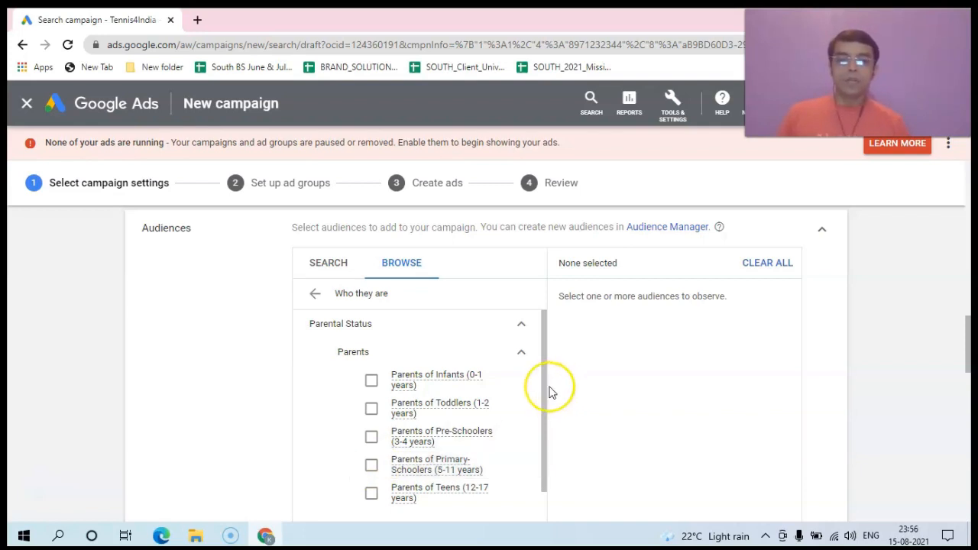
Step: Collapse Parents and review the Marital Status audiences, such as Single and In a relationship
scroll(546, 392, "down", 1)
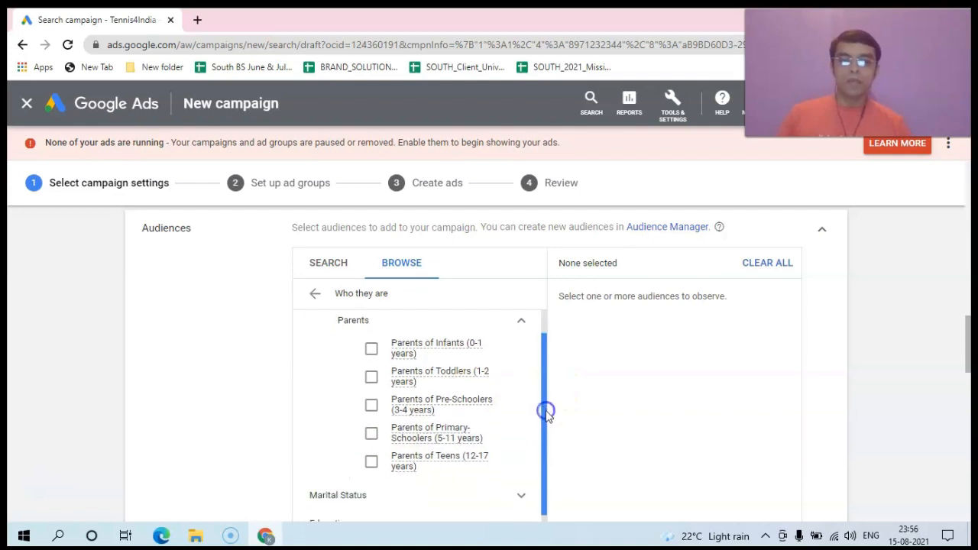
left_click(521, 324)
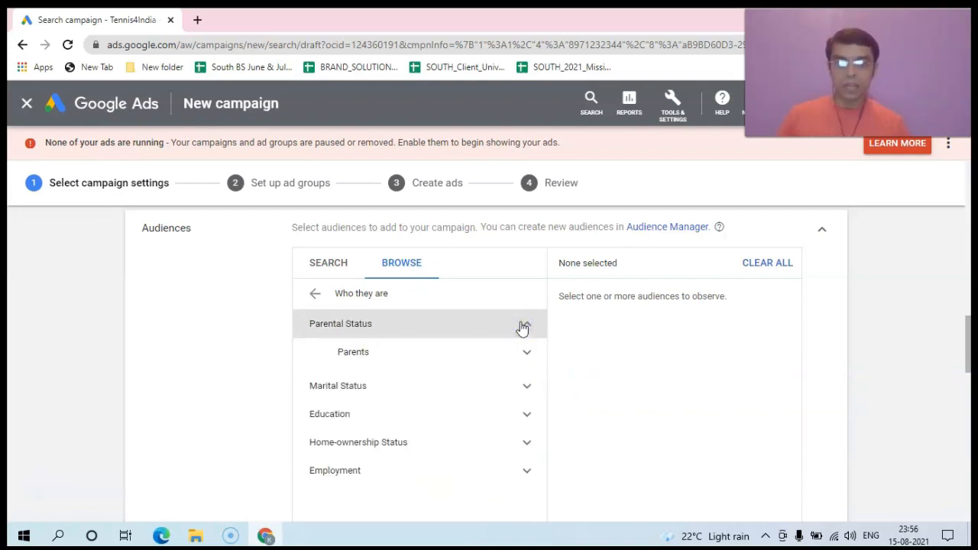
left_click(527, 387)
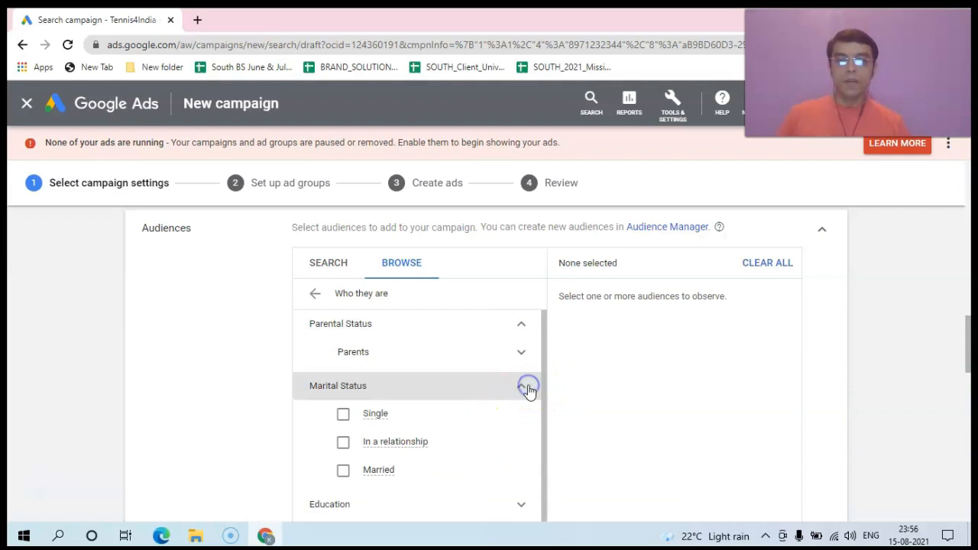
mouse_move(380, 421)
left_click(273, 417)
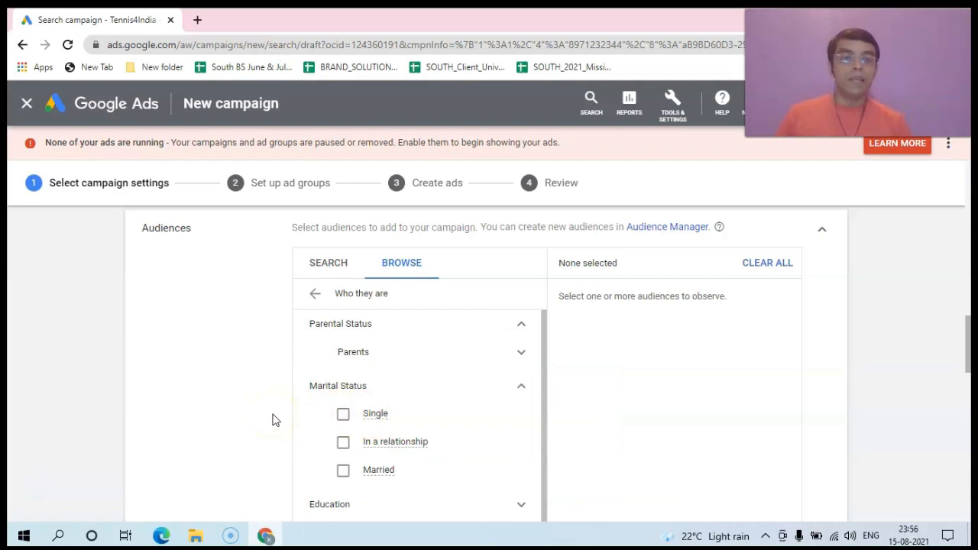
left_click(279, 419)
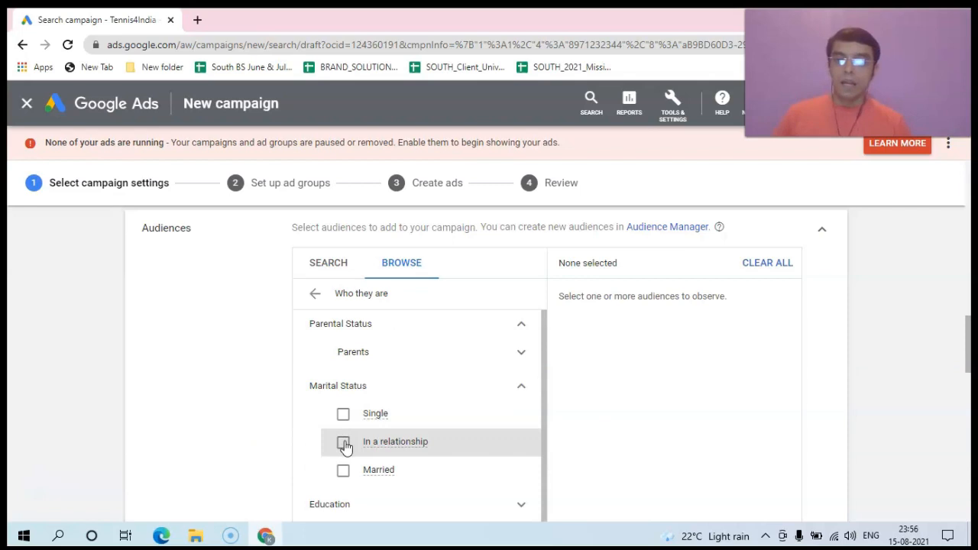
left_click(402, 451)
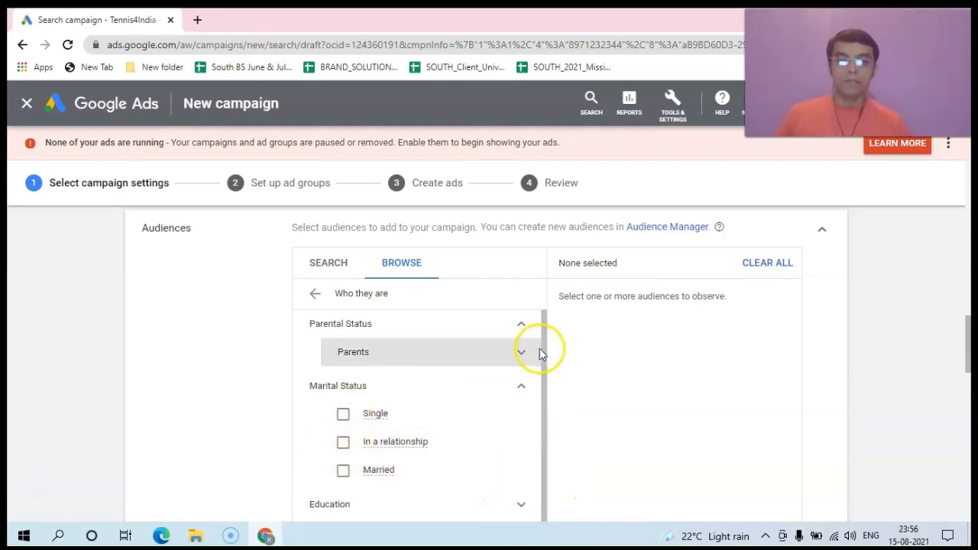
left_click(523, 387)
Step: Check Education's Current University Students, then expand Home-ownership Status showing Homeowners and Renters
left_click(522, 417)
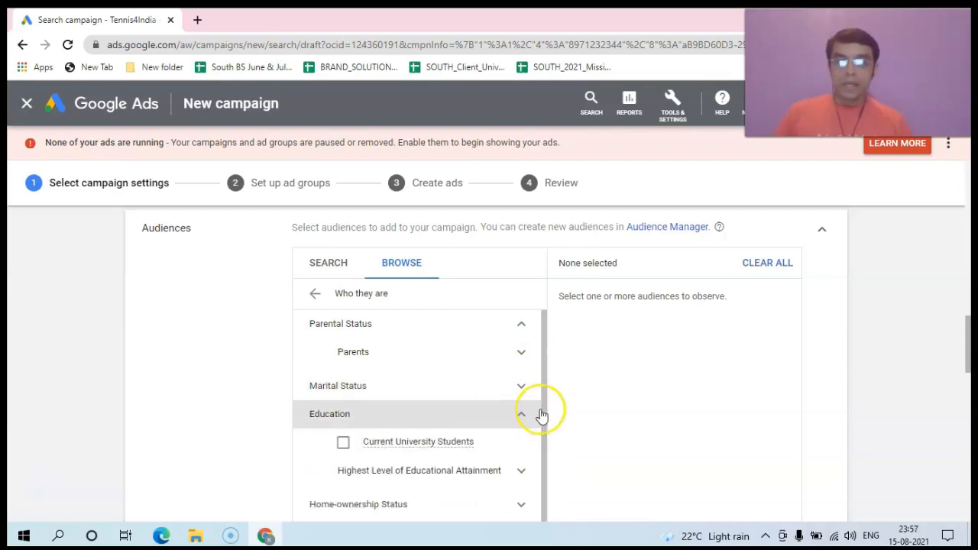
left_click_drag(544, 407, 543, 422)
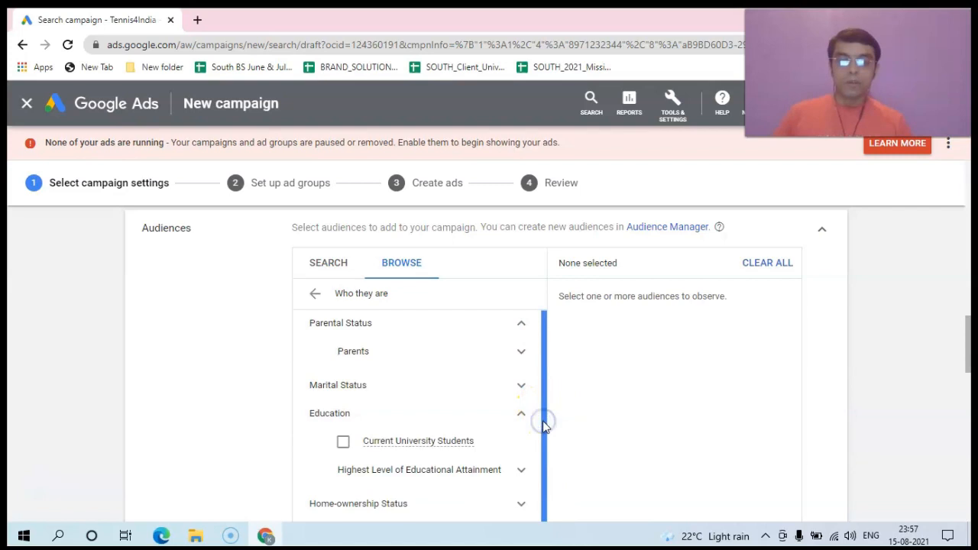
left_click(389, 443)
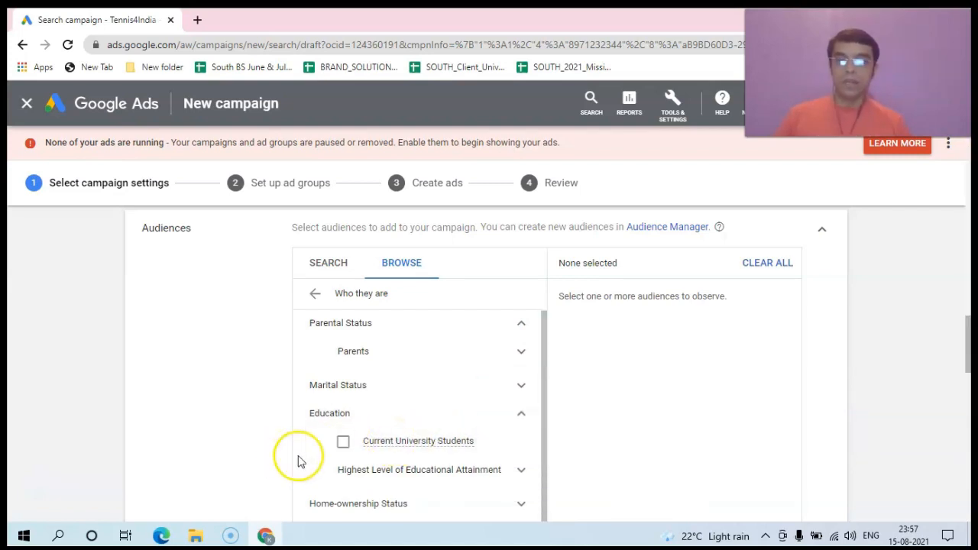
left_click(520, 412)
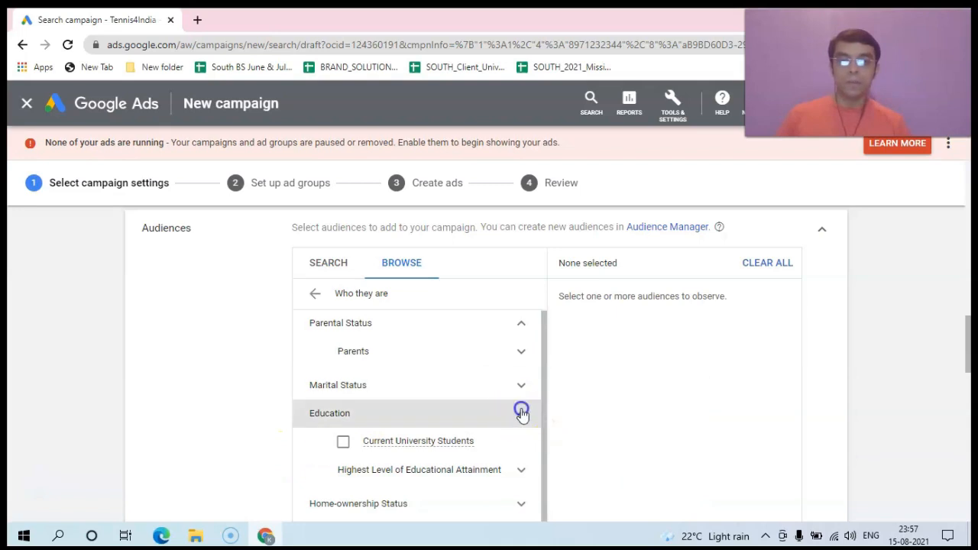
left_click(526, 442)
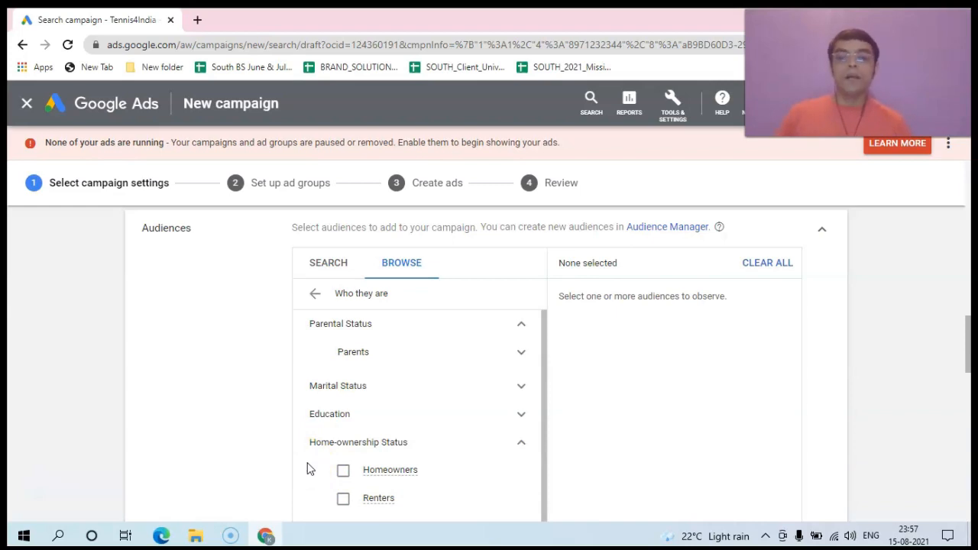
left_click(344, 498)
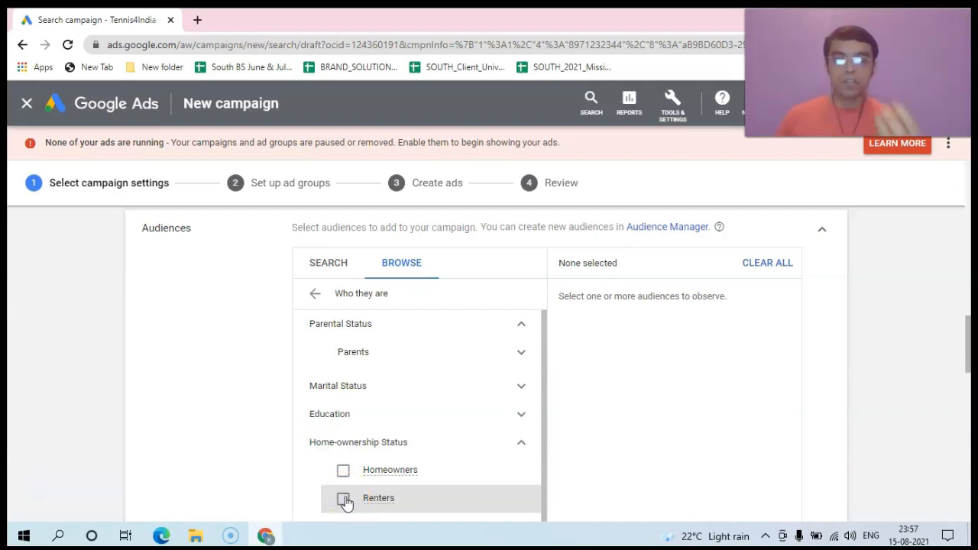
left_click(343, 474)
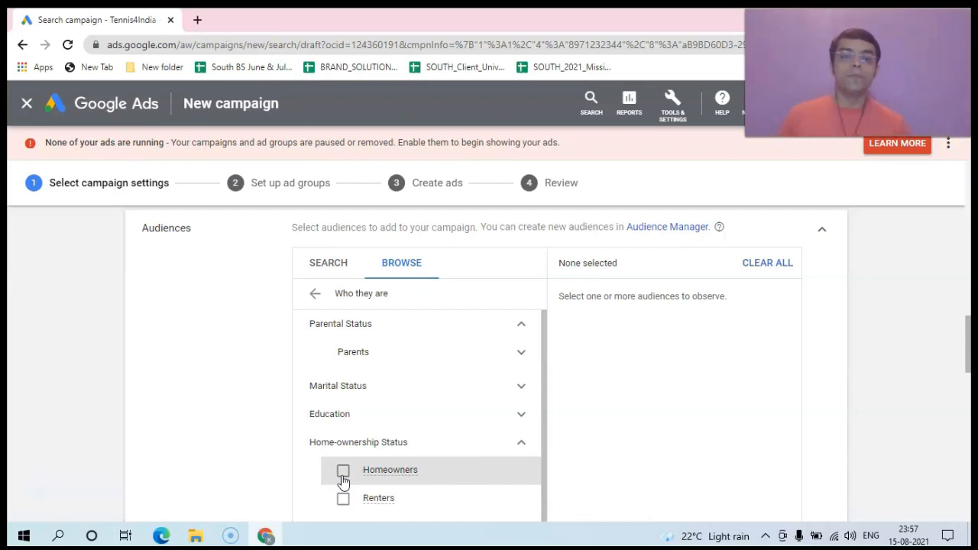
Step: Collapse Home-ownership Status and browse Employment's Company Size and Industry audiences, selecting none
left_click(517, 443)
left_click(528, 468)
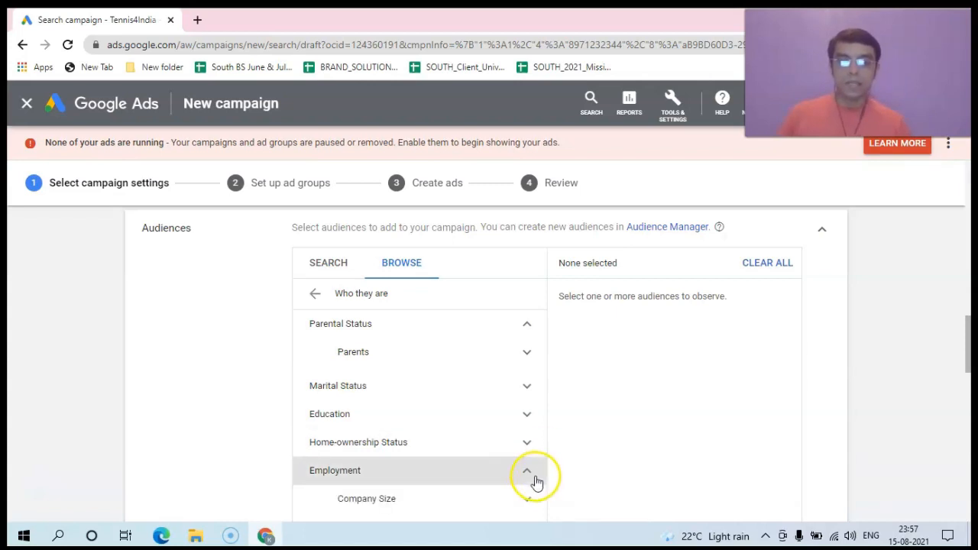
left_click(529, 497)
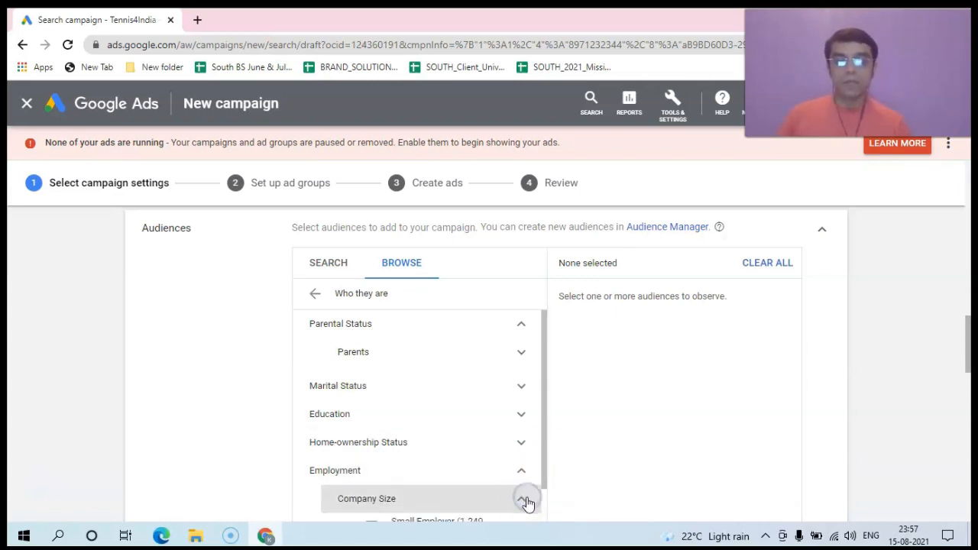
left_click_drag(545, 454, 542, 519)
mouse_move(410, 497)
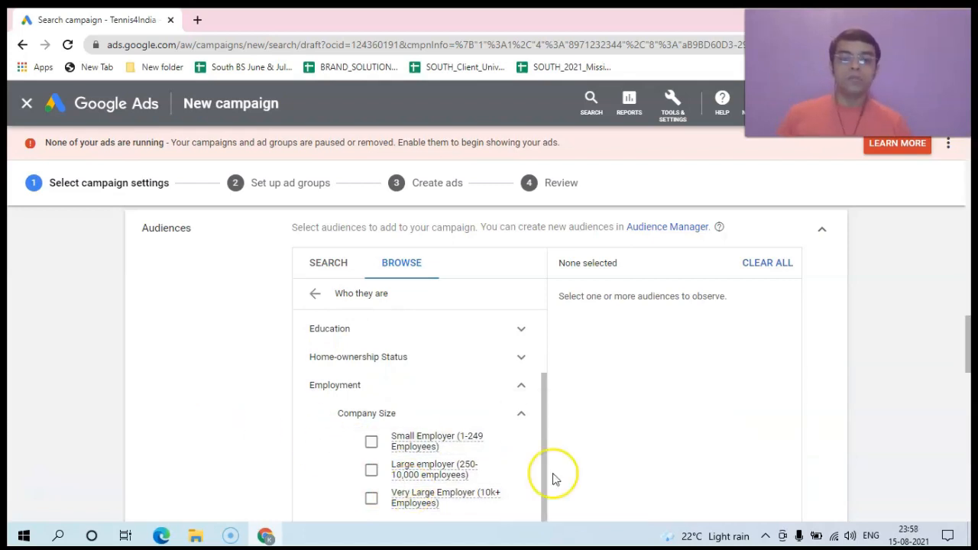
left_click(524, 413)
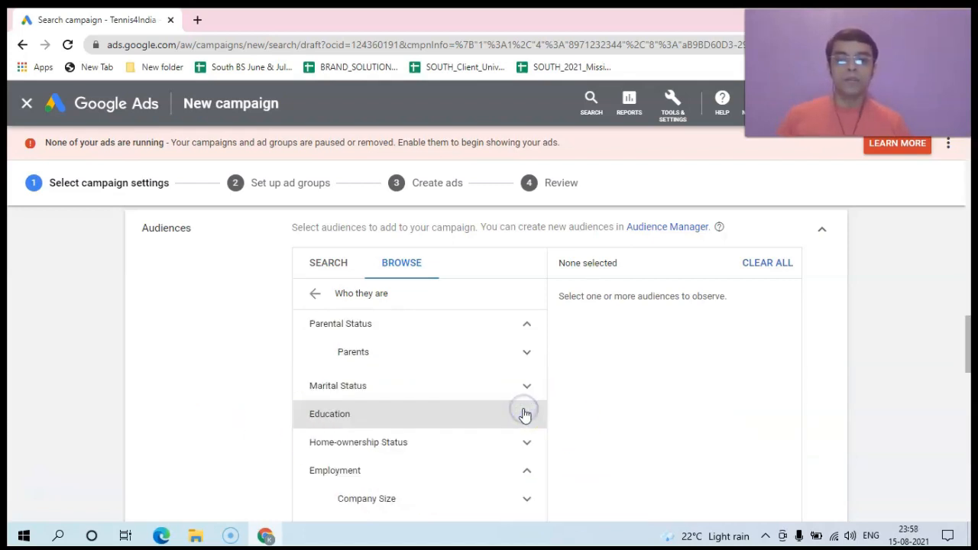
left_click_drag(970, 323, 969, 364)
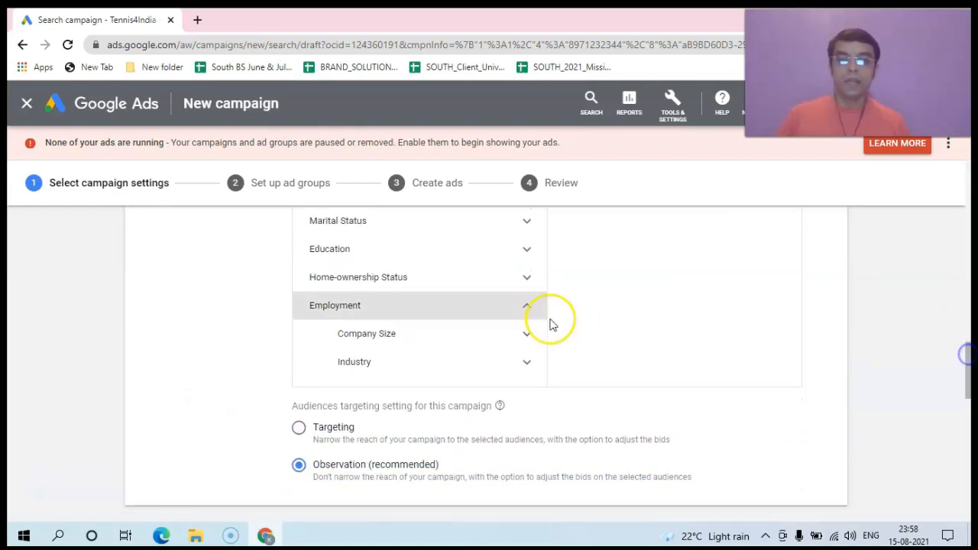
left_click(528, 364)
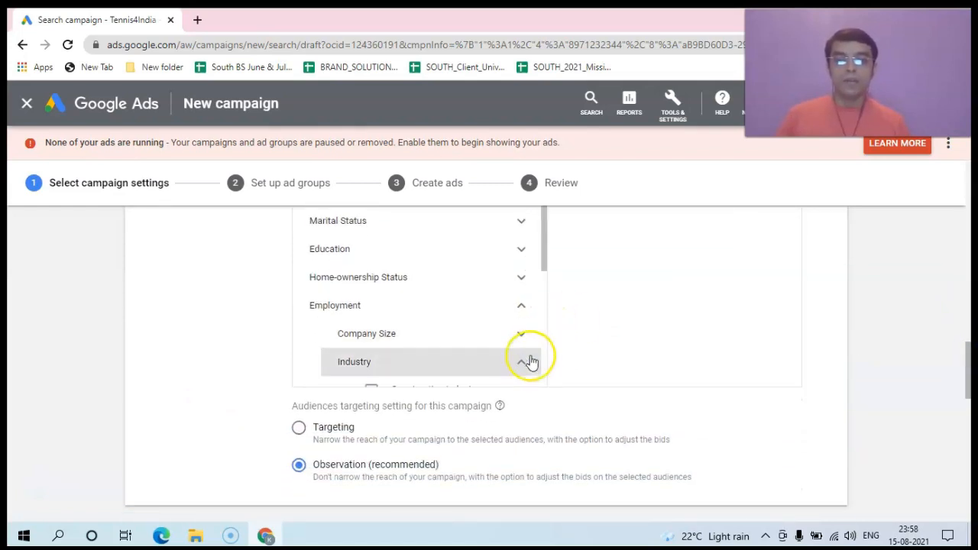
mouse_move(542, 242)
left_mouse_down()
mouse_move(539, 338)
mouse_move(534, 228)
left_mouse_up()
left_click_drag(969, 356, 970, 329)
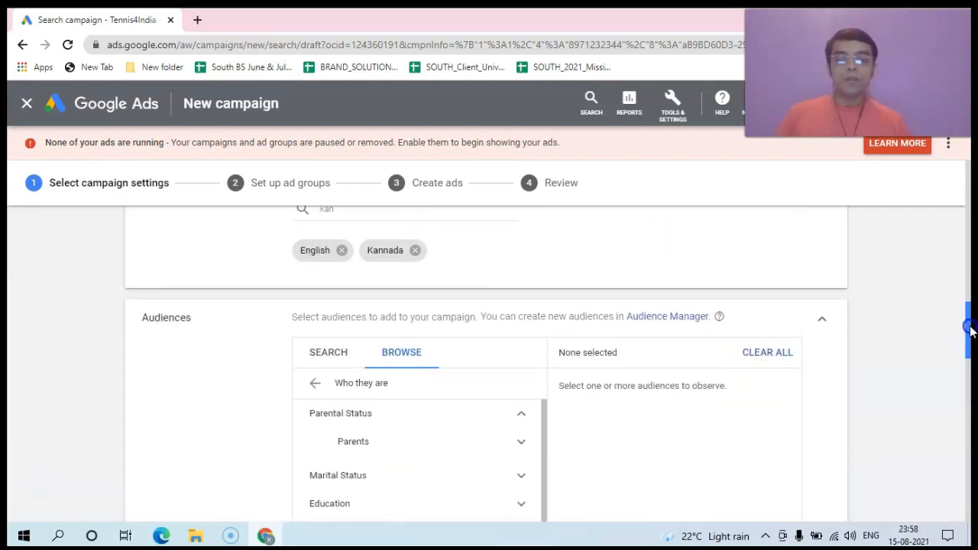
Step: Search the audiences for 'tenn' and tick the Tennis Enthusiasts affinity audience
left_click(327, 363)
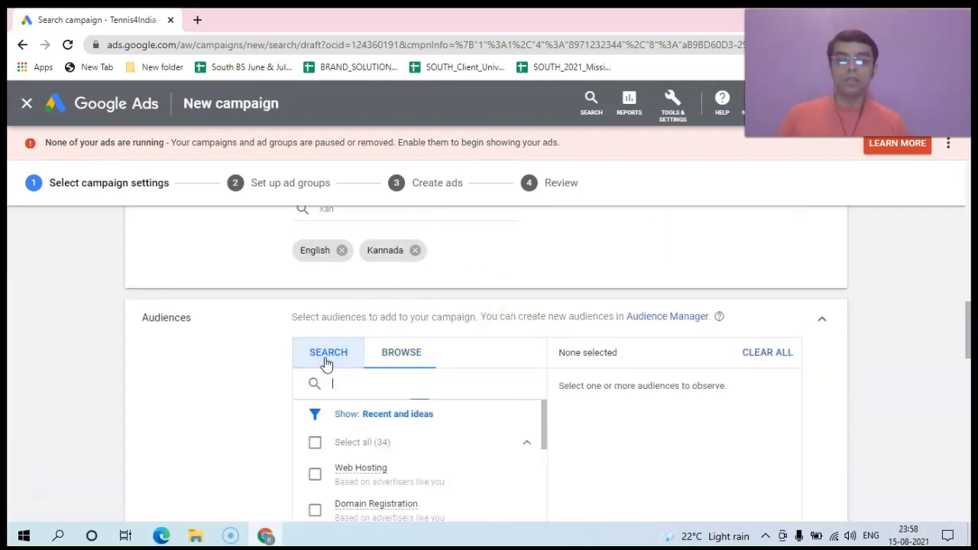
left_click(340, 382)
type("tennis")
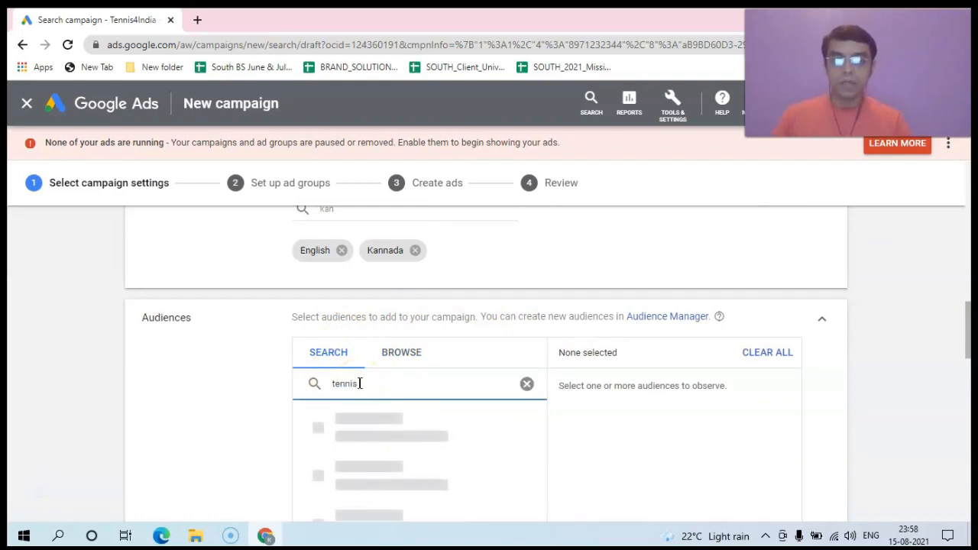
left_click_drag(962, 326, 970, 339)
left_click(317, 351)
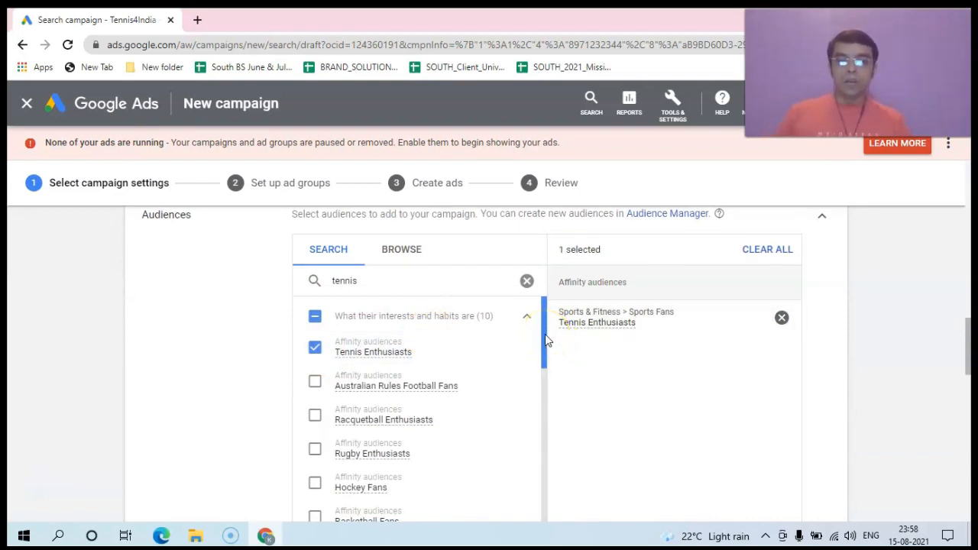
left_click_drag(544, 334, 545, 343)
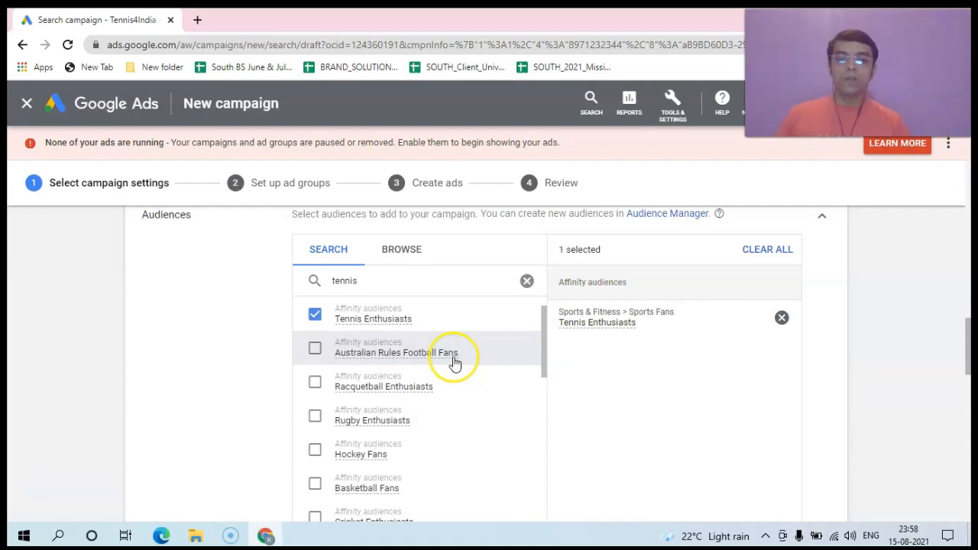
mouse_move(455, 362)
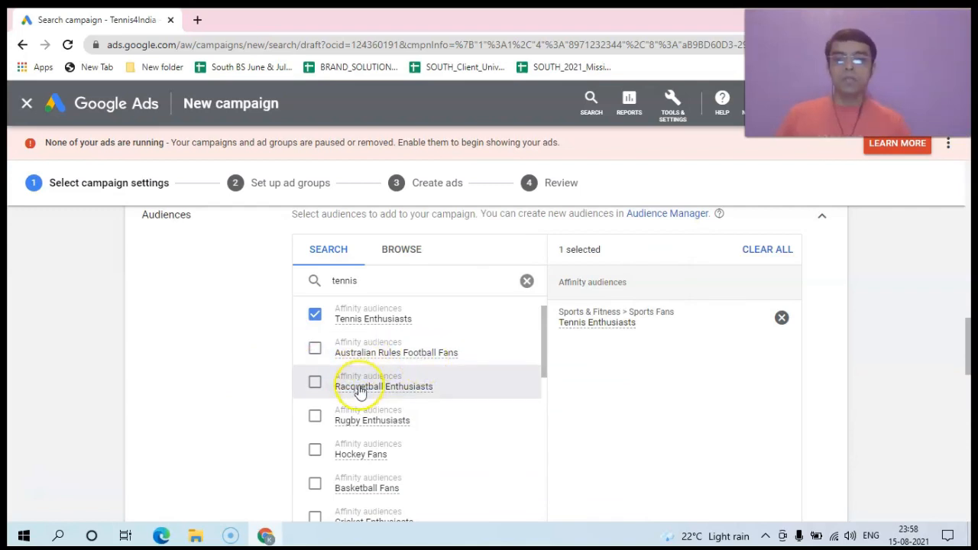
mouse_move(388, 393)
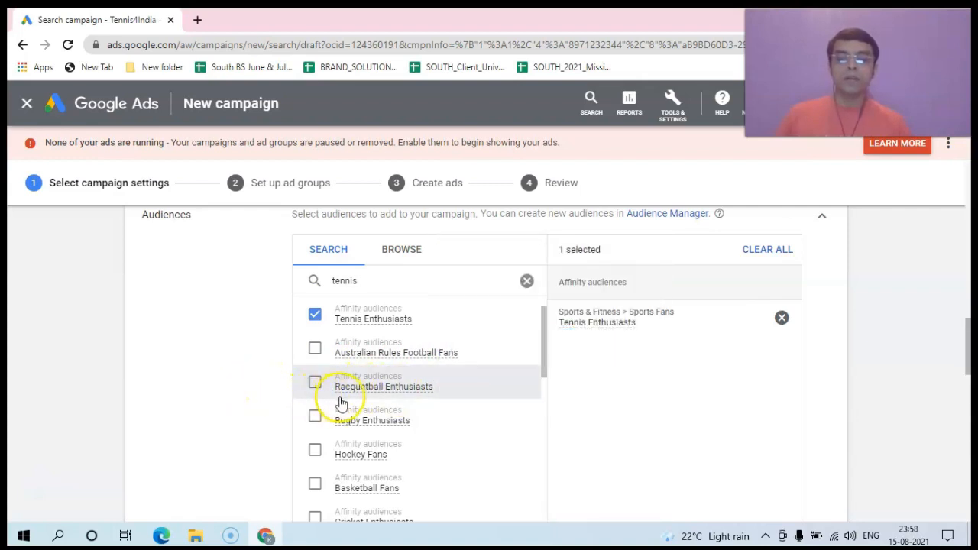
mouse_move(351, 428)
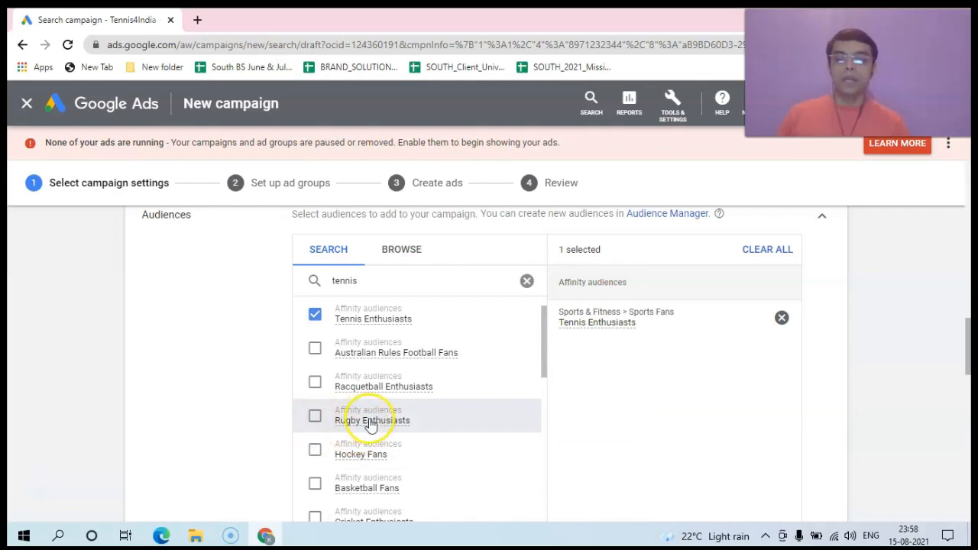
Step: Tick Hockey Fans, Basketball Fans, Cricket Enthusiasts, Football Fans, Sports Game Fans and Baseball Fans
left_click(314, 450)
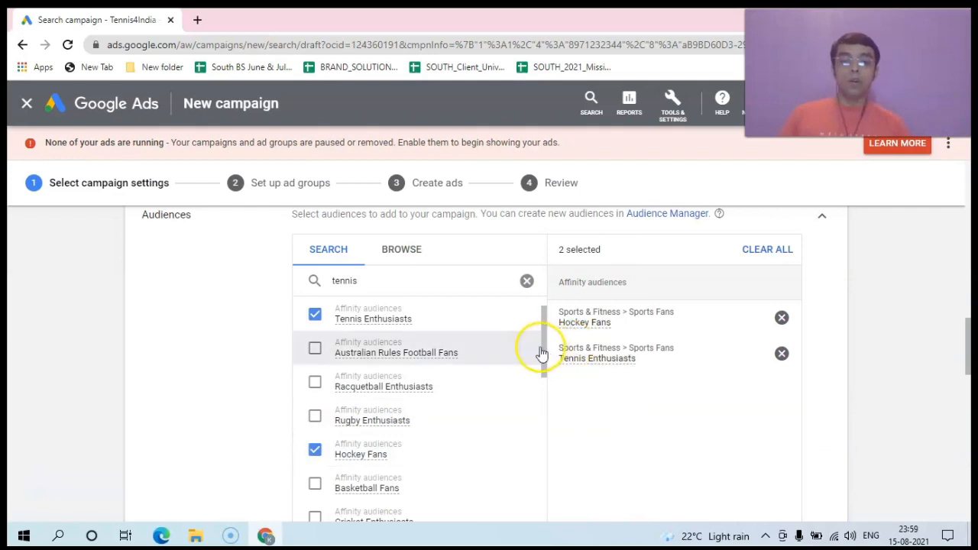
left_click_drag(545, 349, 545, 380)
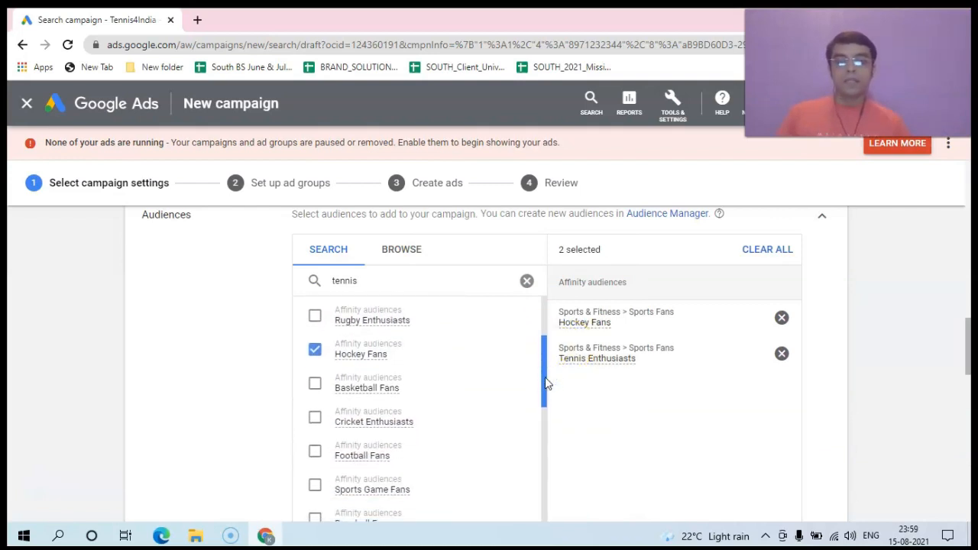
left_click(313, 387)
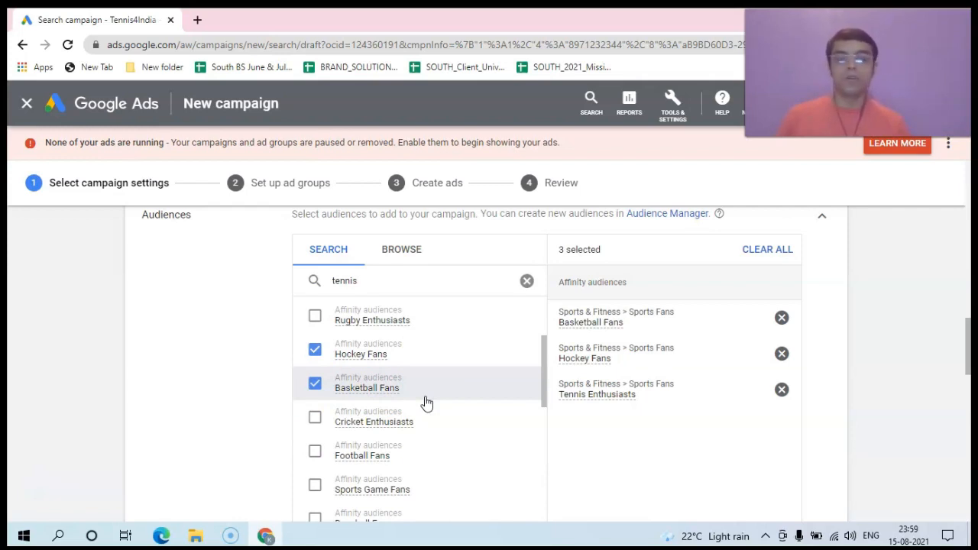
left_click(315, 417)
left_click(314, 453)
left_click_drag(543, 390, 543, 407)
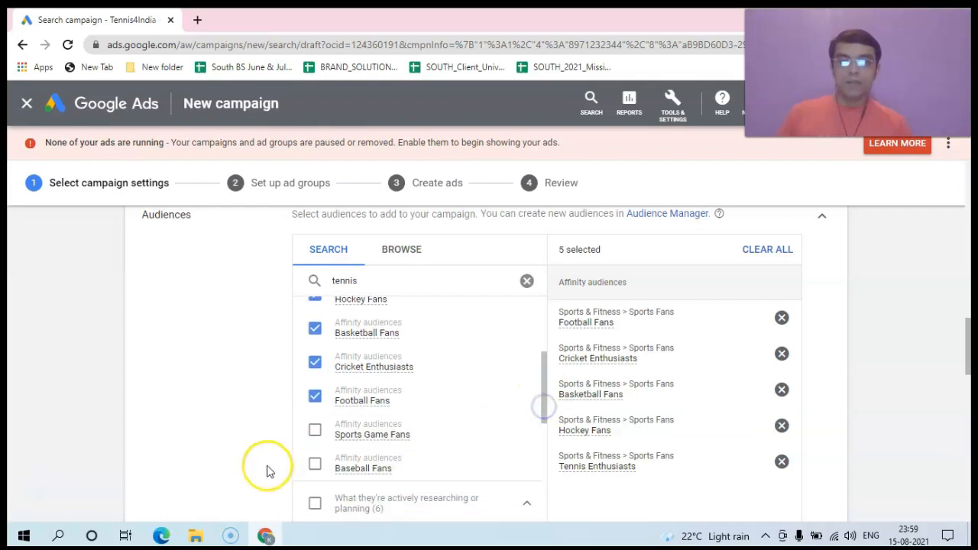
left_click(315, 430)
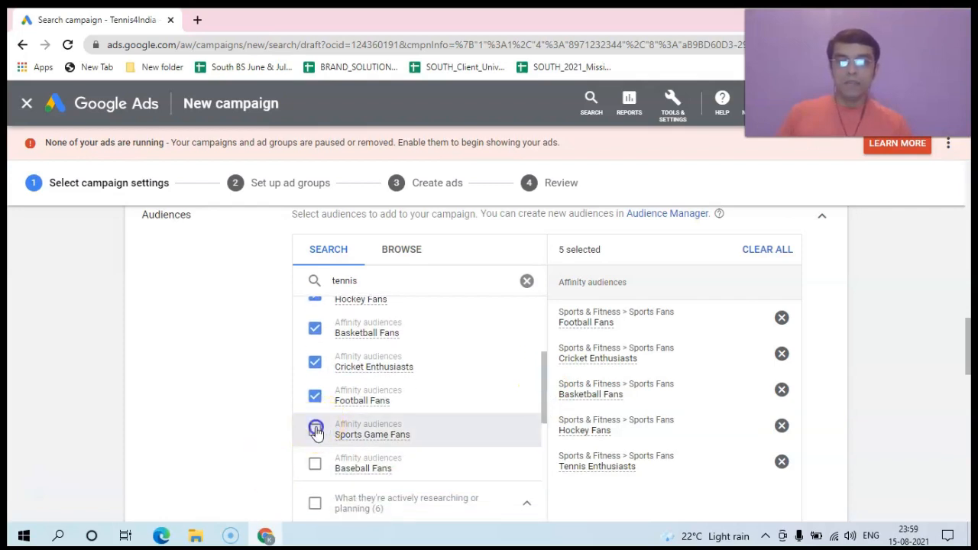
left_click(313, 467)
left_click_drag(543, 400, 544, 346)
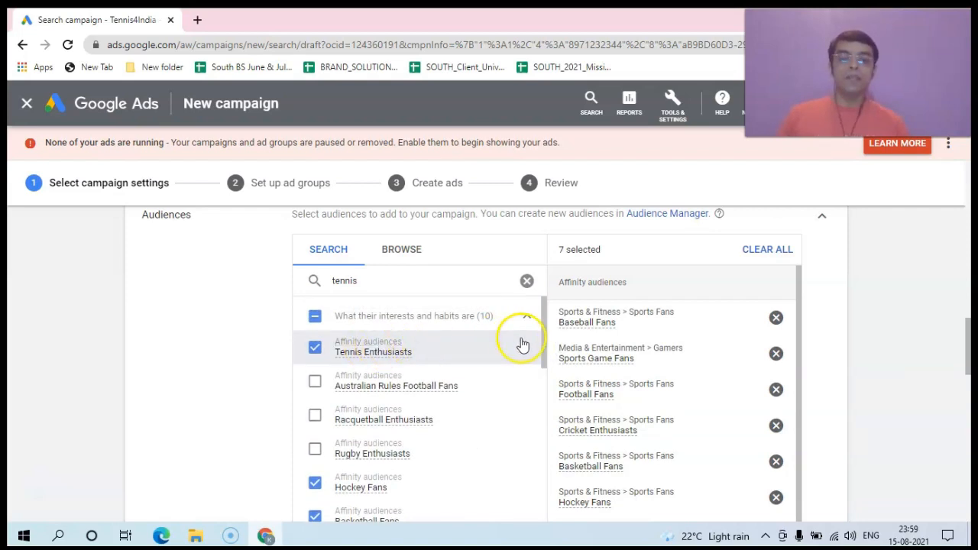
left_click_drag(544, 341, 544, 345)
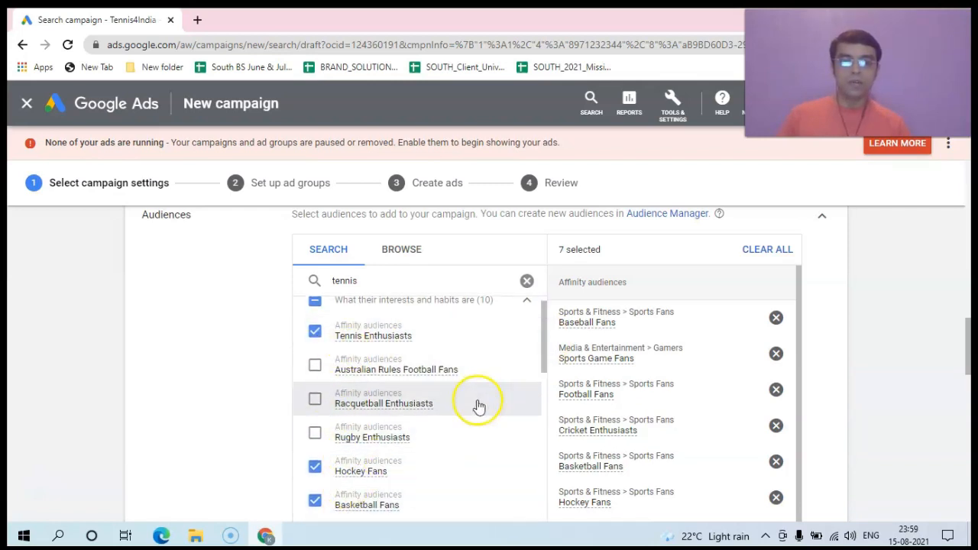
left_click_drag(542, 356, 544, 392)
mouse_move(376, 449)
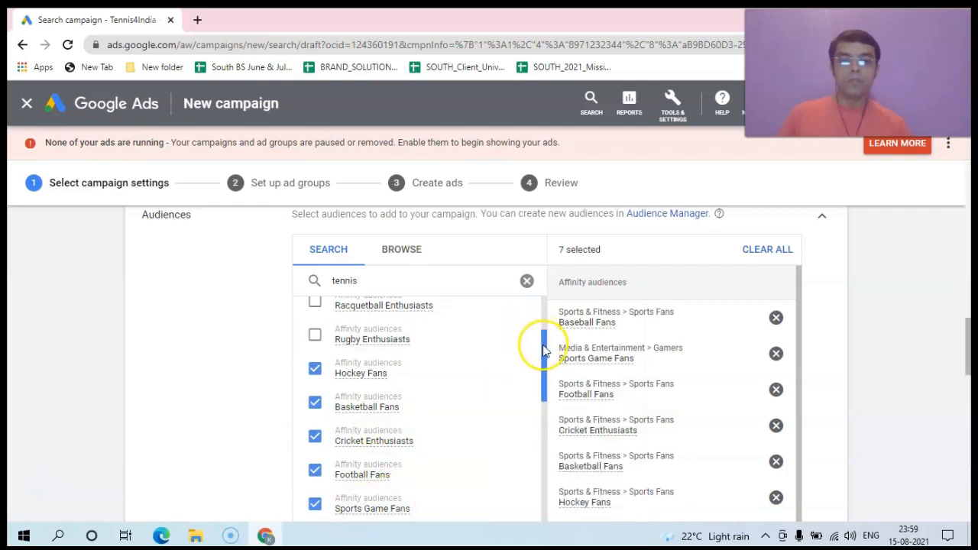
left_click_drag(542, 344, 542, 347)
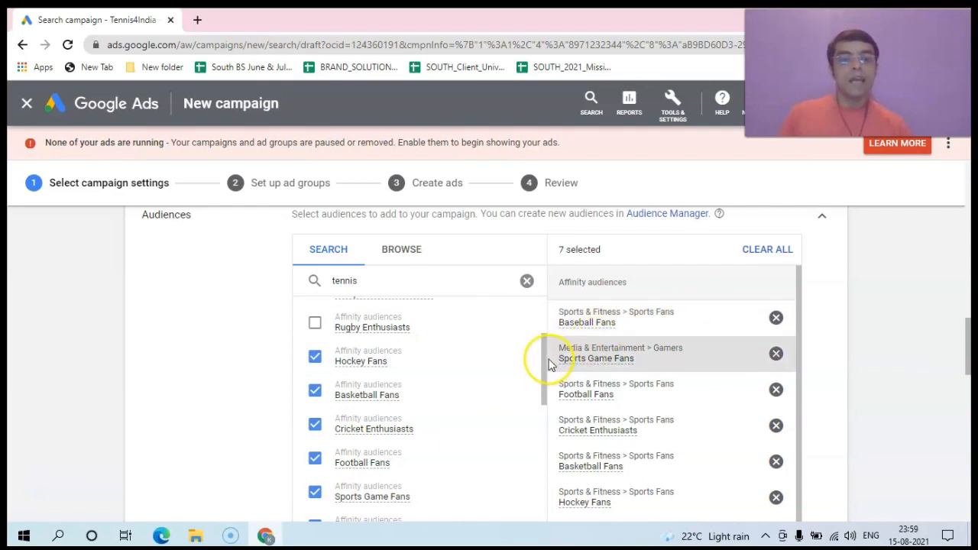
left_click_drag(545, 354, 547, 329)
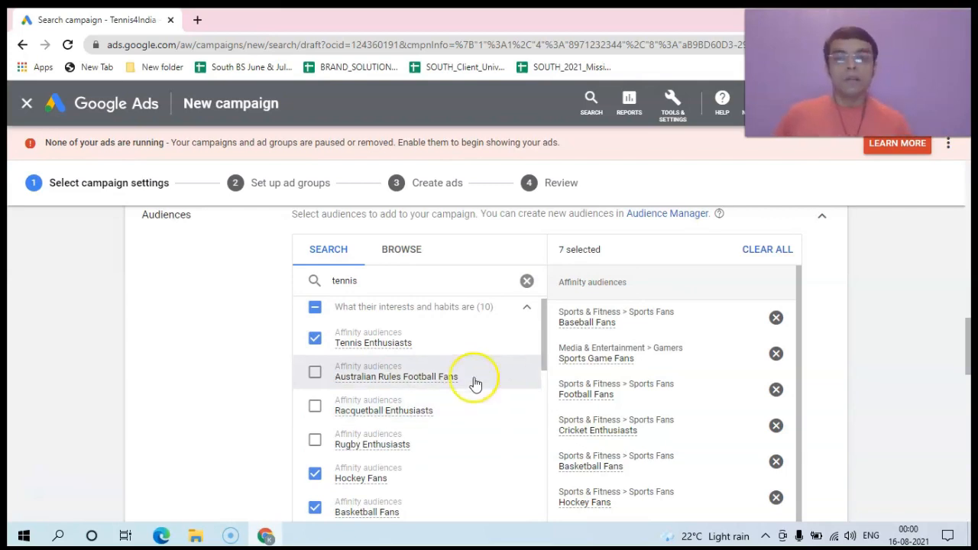
mouse_move(350, 353)
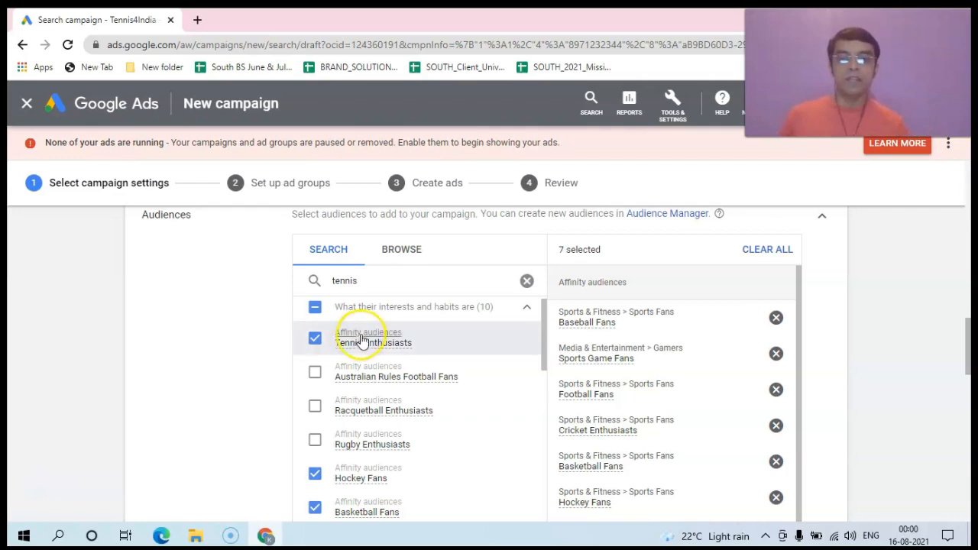
left_click_drag(547, 337, 535, 415)
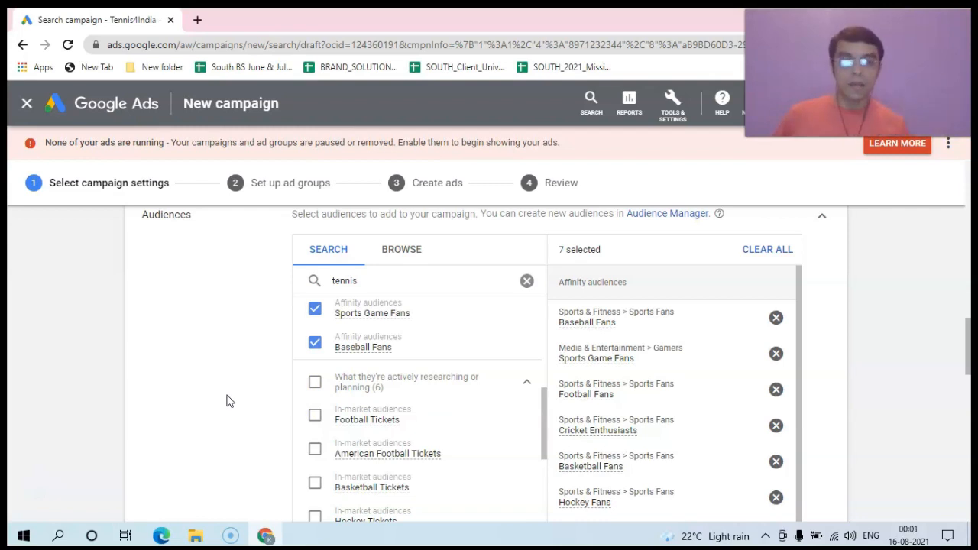
Step: Tick the in-market Football, Basketball, Hockey and Sports Tickets audiences, reaching 12 selected
left_click(314, 417)
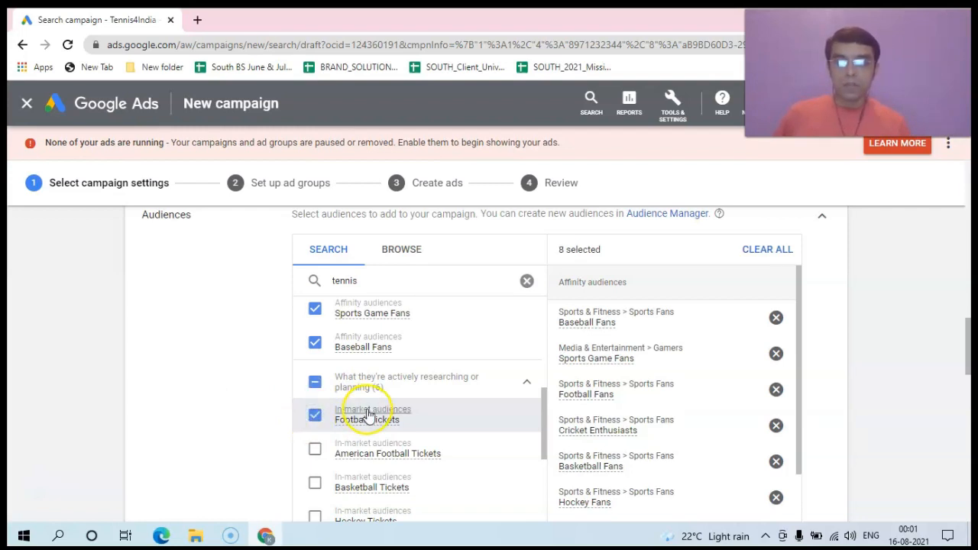
left_click_drag(543, 425, 544, 443)
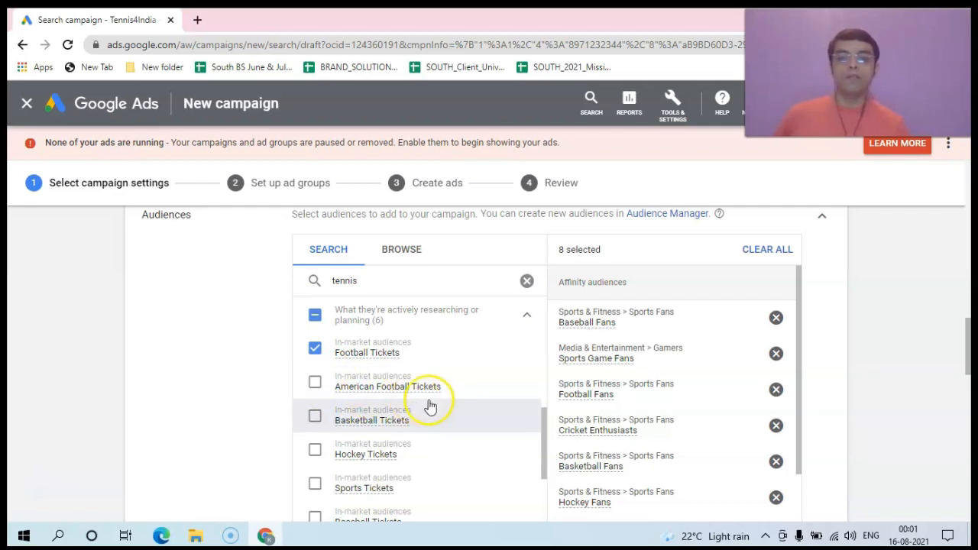
left_click(315, 417)
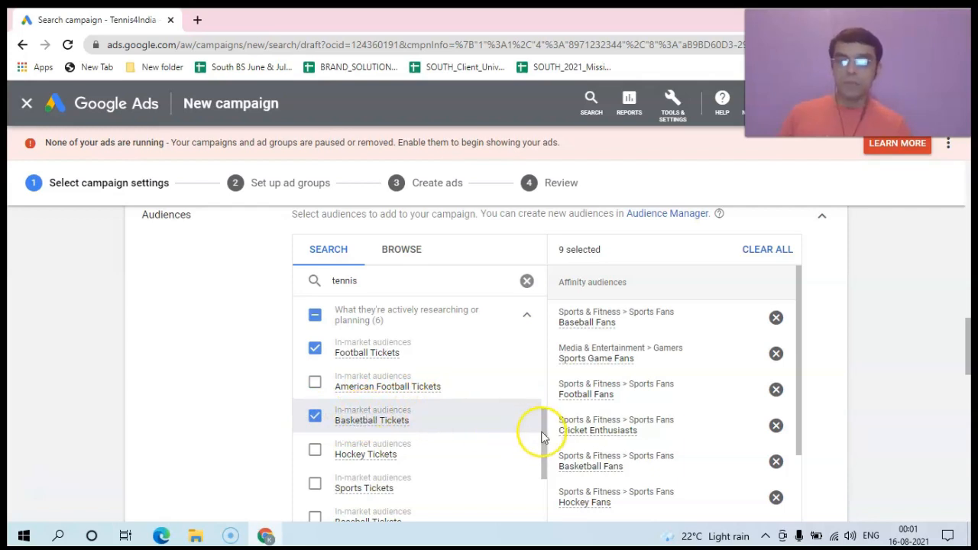
left_click_drag(543, 434, 542, 468)
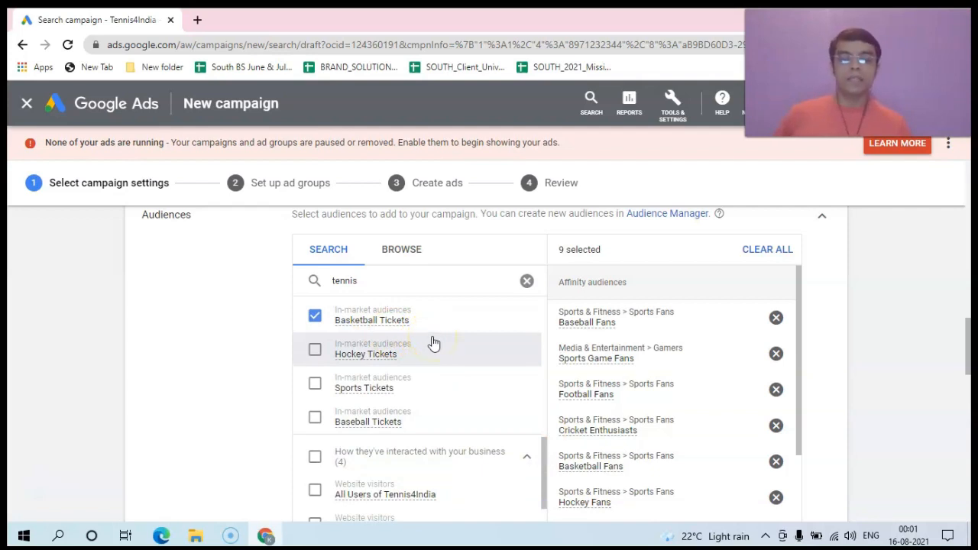
left_click(315, 351)
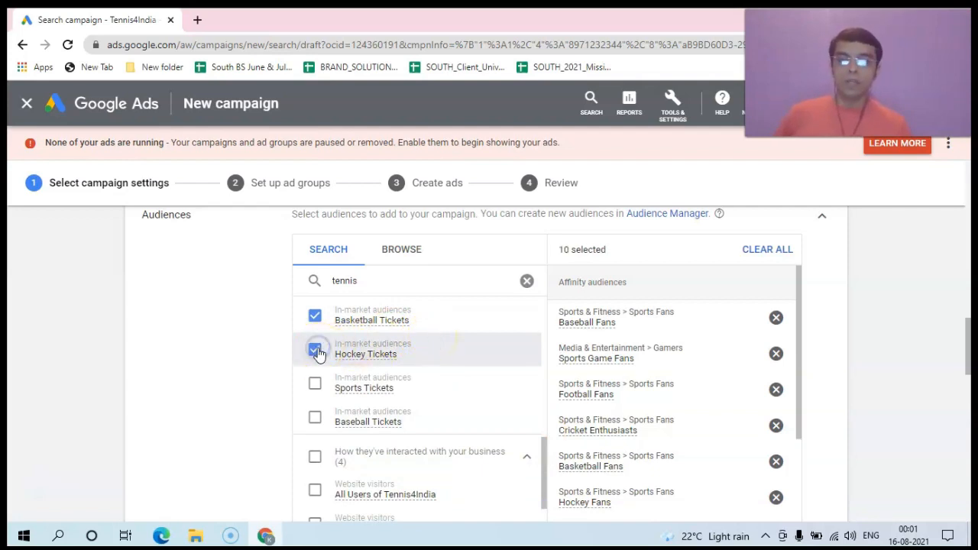
left_click(314, 384)
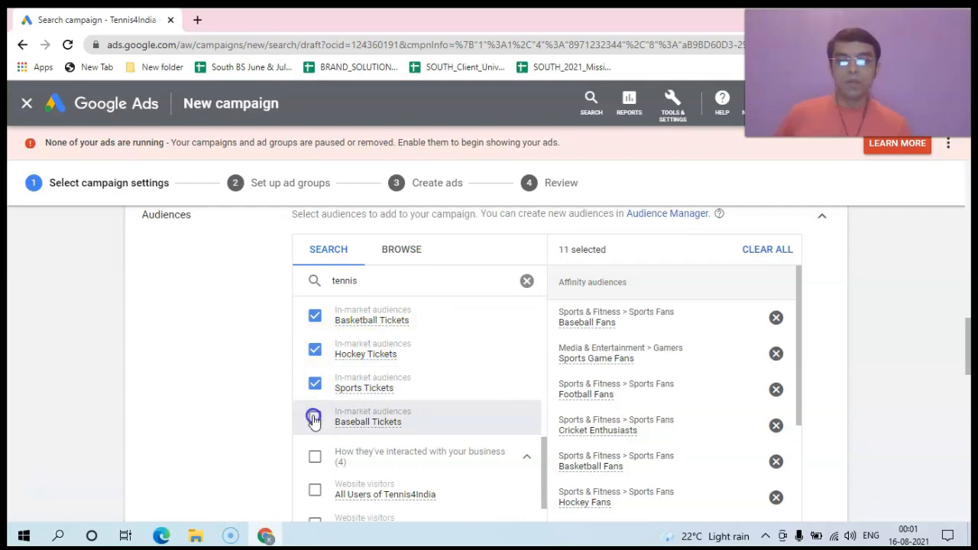
left_click_drag(542, 461, 539, 324)
mouse_move(970, 332)
left_mouse_down()
mouse_move(967, 353)
mouse_move(955, 313)
mouse_move(959, 338)
left_mouse_up()
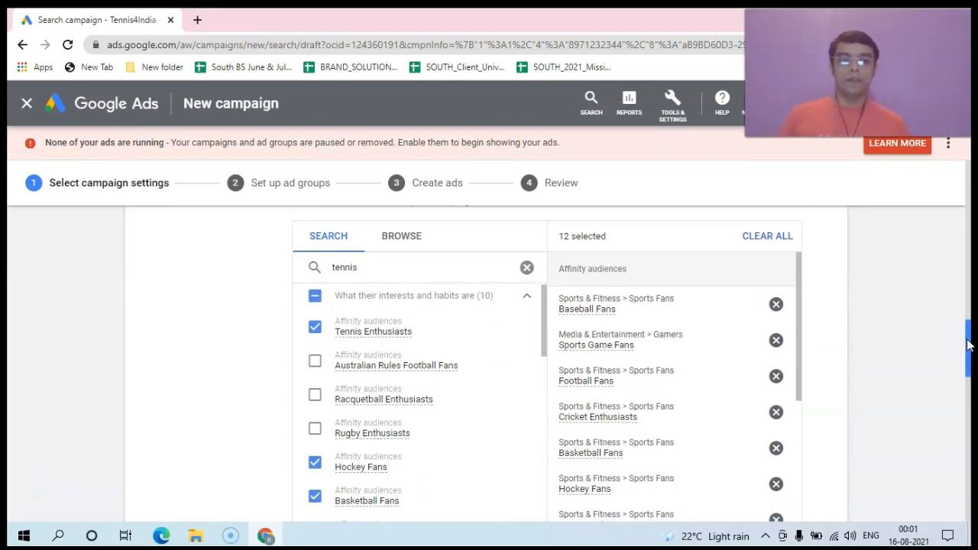
left_click_drag(968, 341, 967, 342)
mouse_move(797, 312)
left_mouse_down()
mouse_move(792, 430)
mouse_move(799, 316)
left_mouse_up()
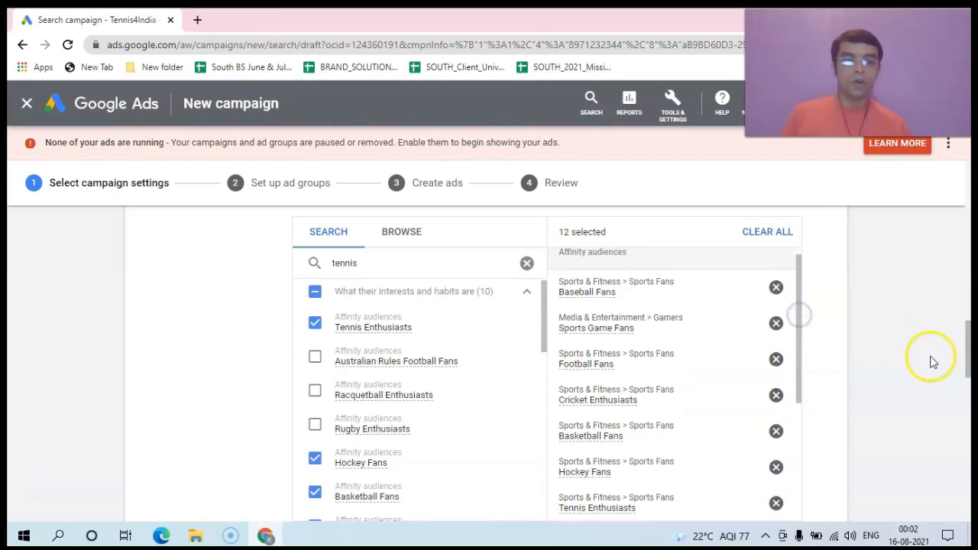
left_click_drag(969, 356, 968, 391)
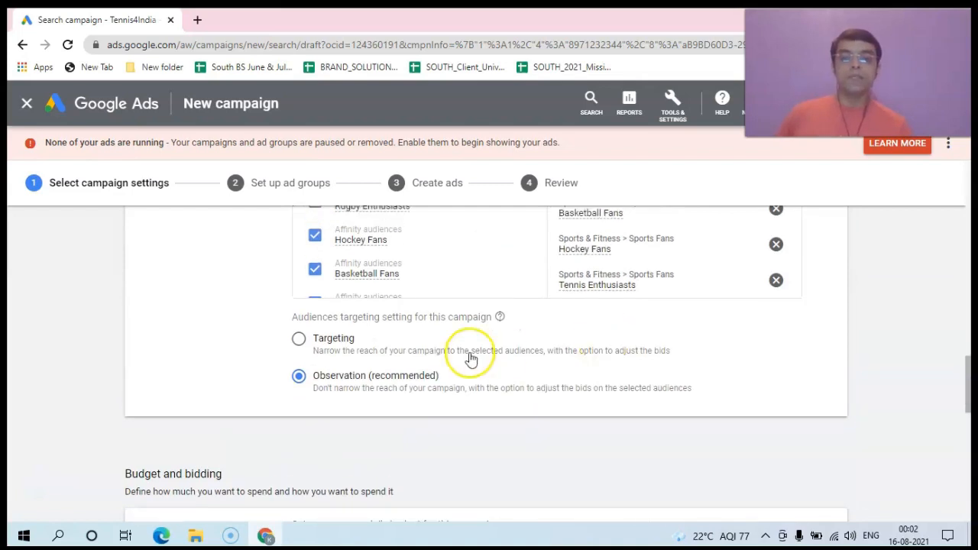
left_click(299, 339)
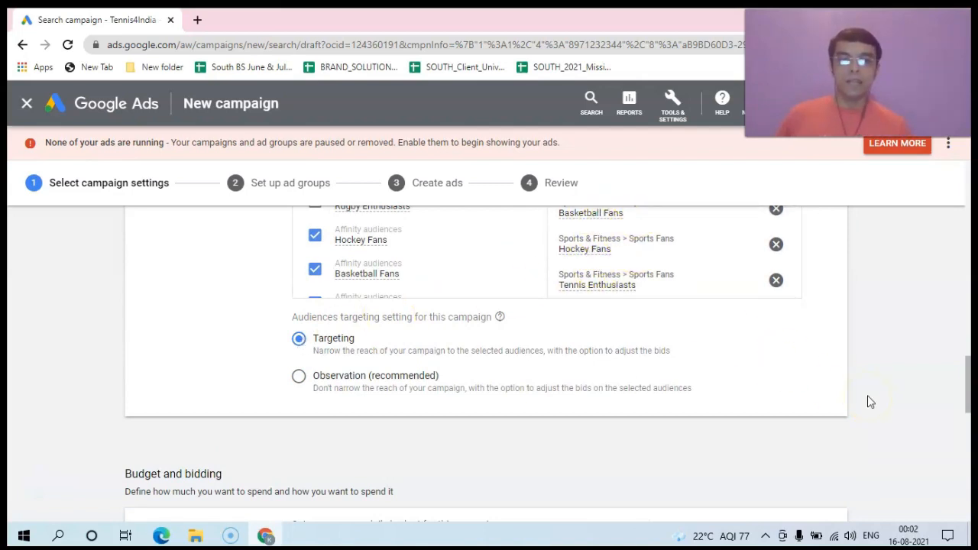
left_click(299, 377)
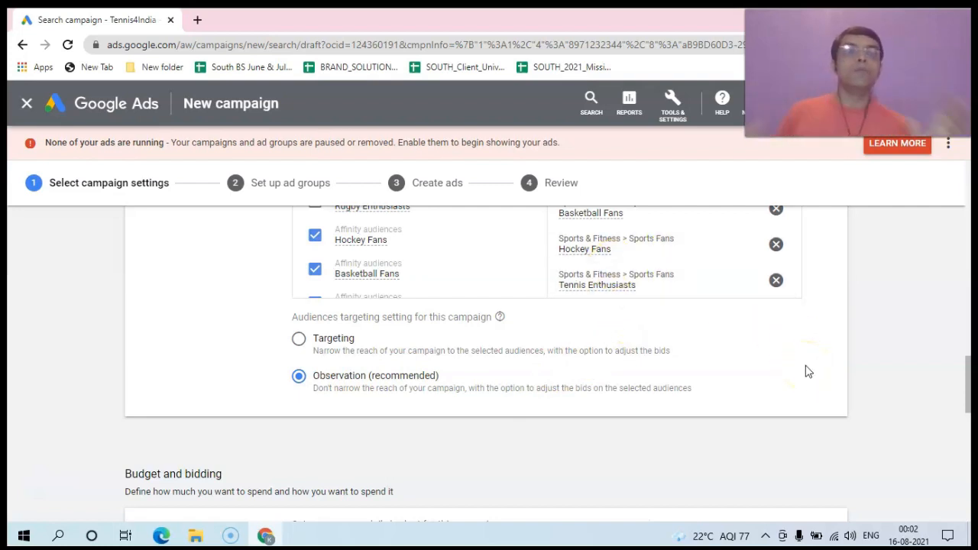
left_click(300, 341)
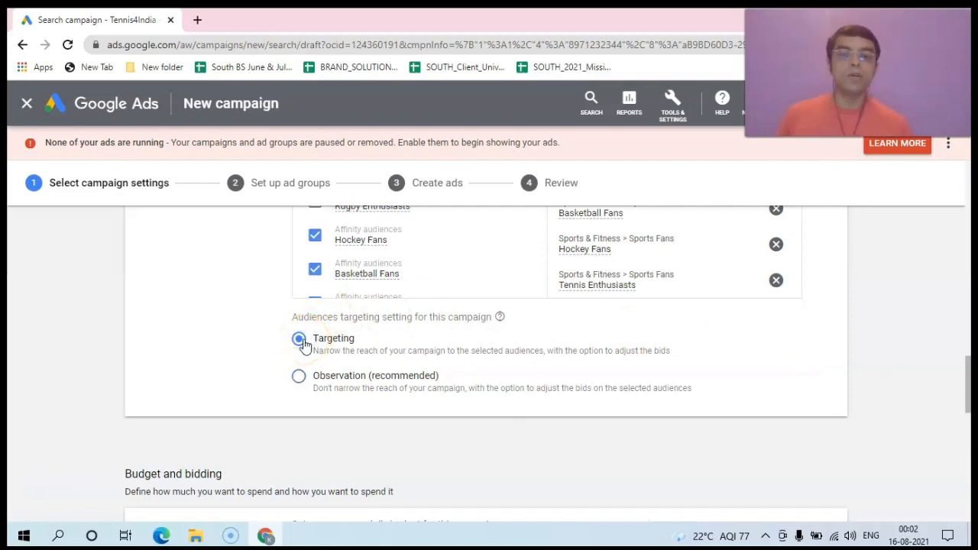
left_click(298, 376)
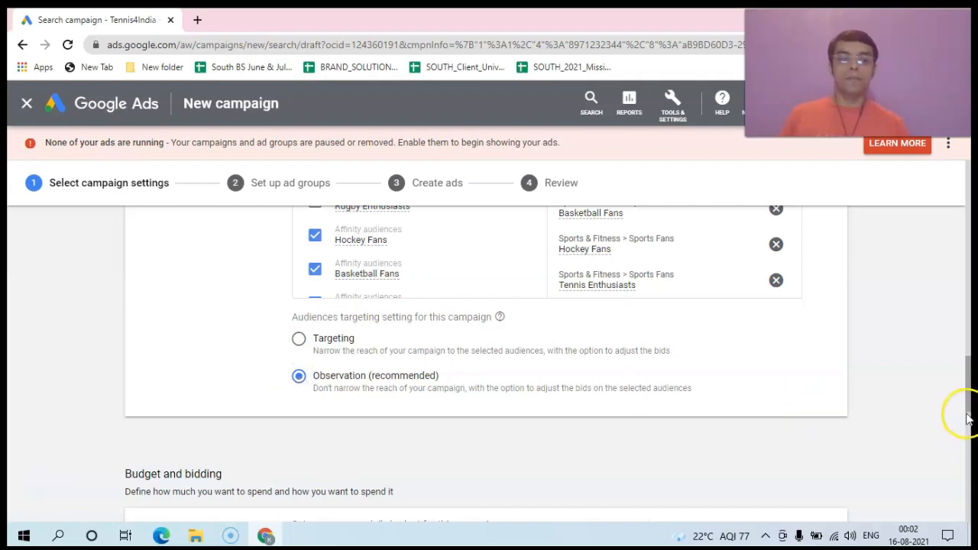
left_click_drag(968, 405, 969, 452)
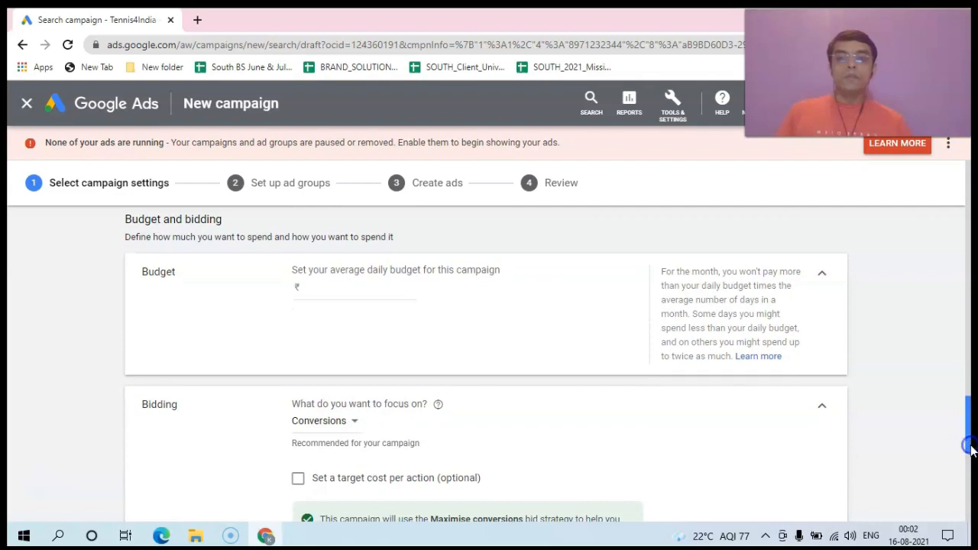
Step: Enter 500 as the average daily budget and scroll down to the Bidding section
left_click(314, 289)
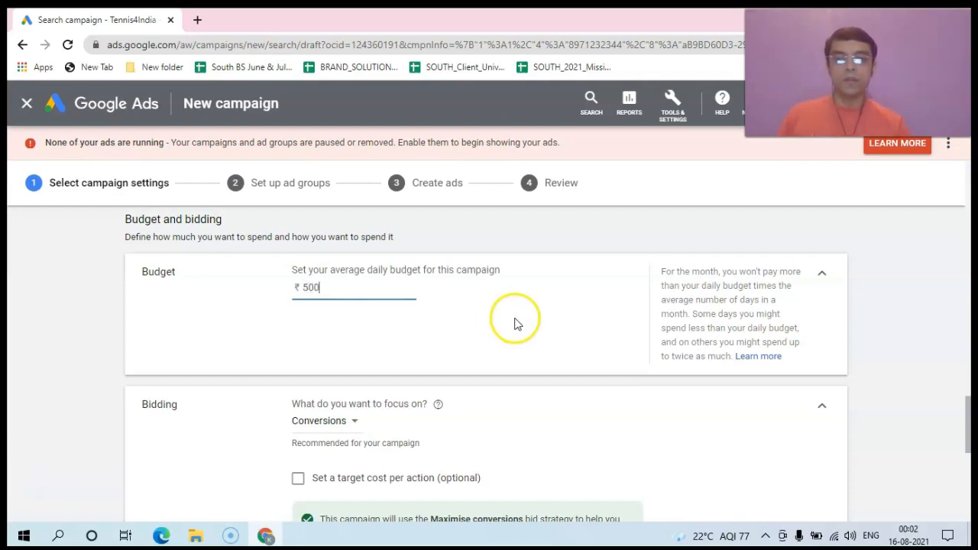
left_click_drag(967, 407, 968, 433)
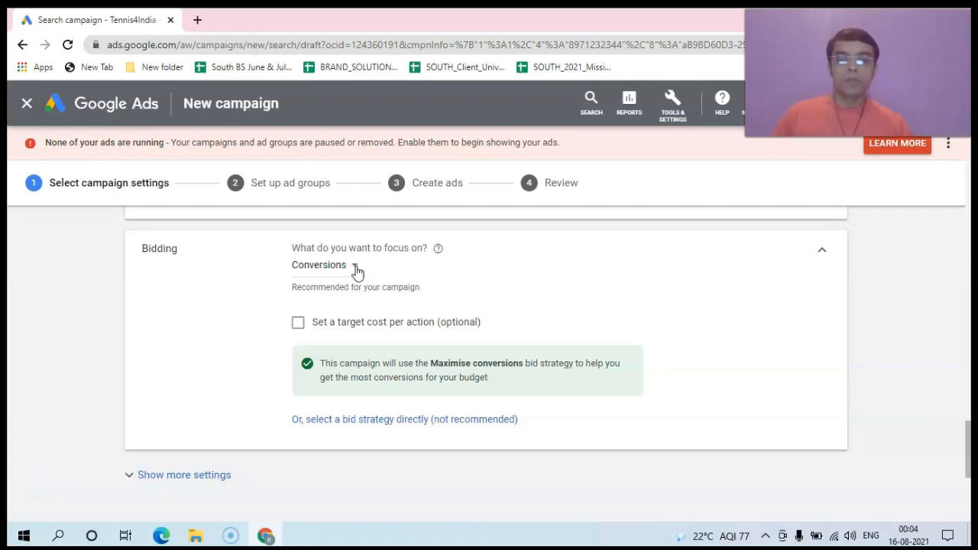
Step: Switch to selecting a bid strategy directly and browse the 'Select your bid strategy' options
left_click(361, 419)
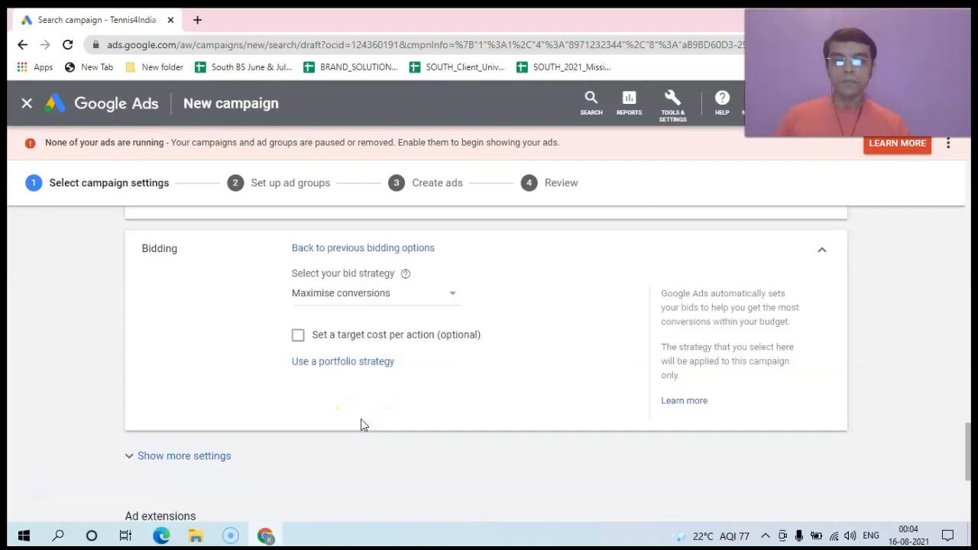
left_click(451, 295)
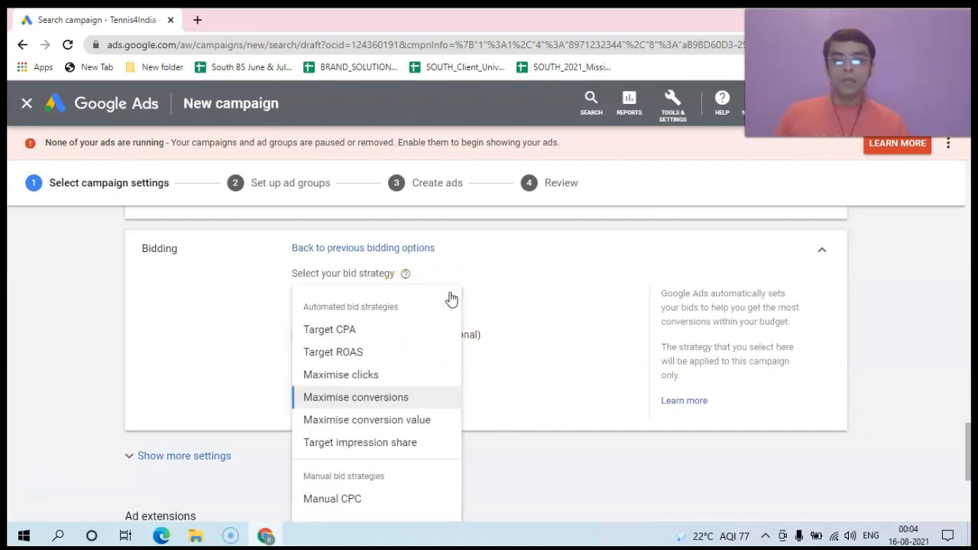
left_click(379, 306)
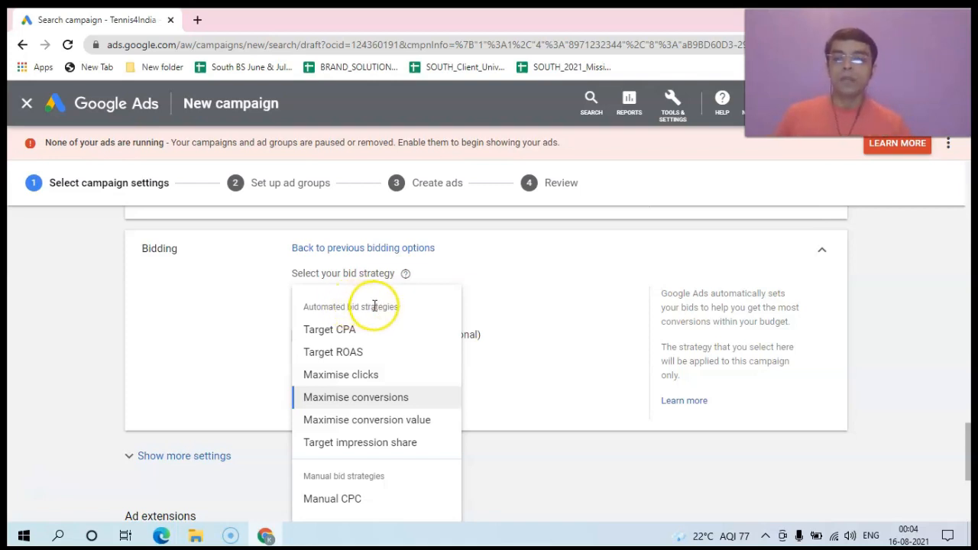
mouse_move(341, 333)
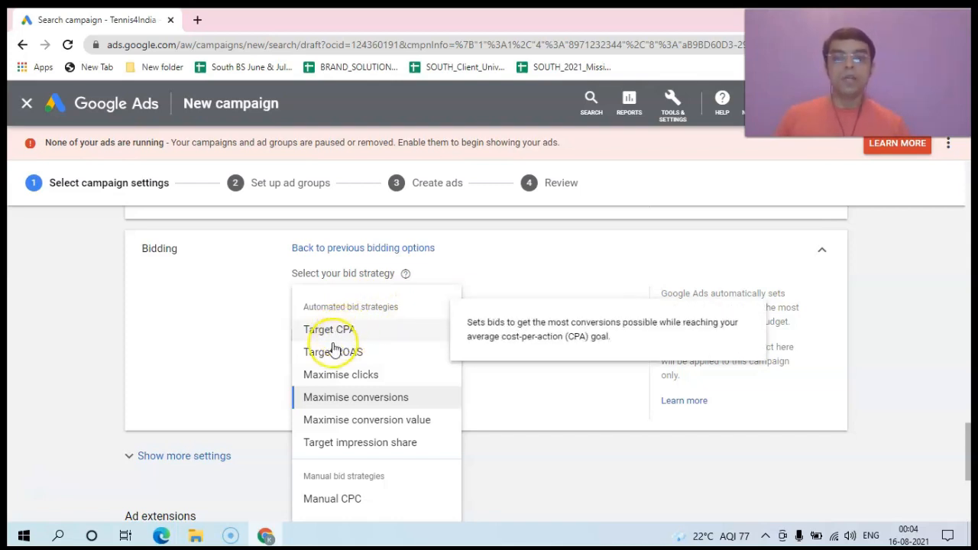
mouse_move(329, 355)
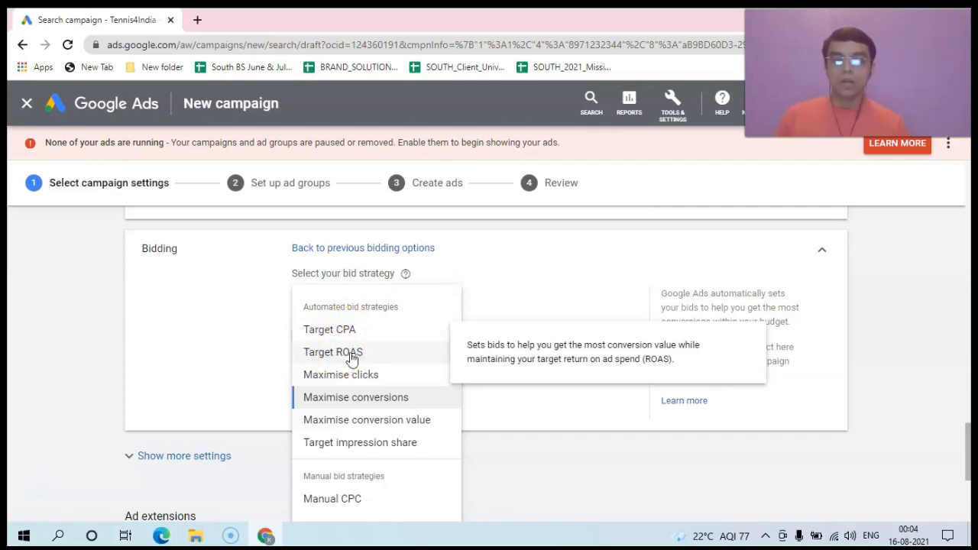
mouse_move(327, 387)
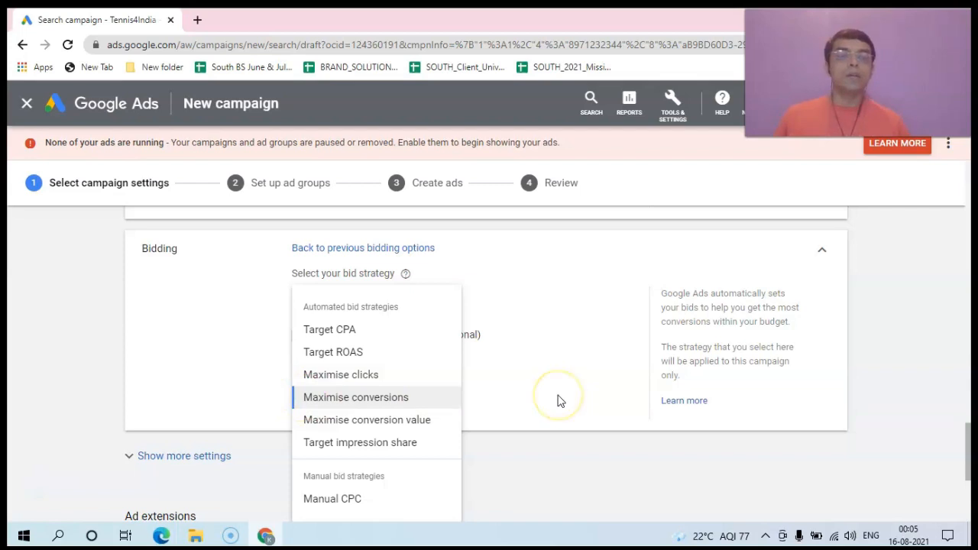
Step: Pick Maximise clicks as the bid strategy, leaving the maximum CPC limit unchecked
mouse_move(374, 403)
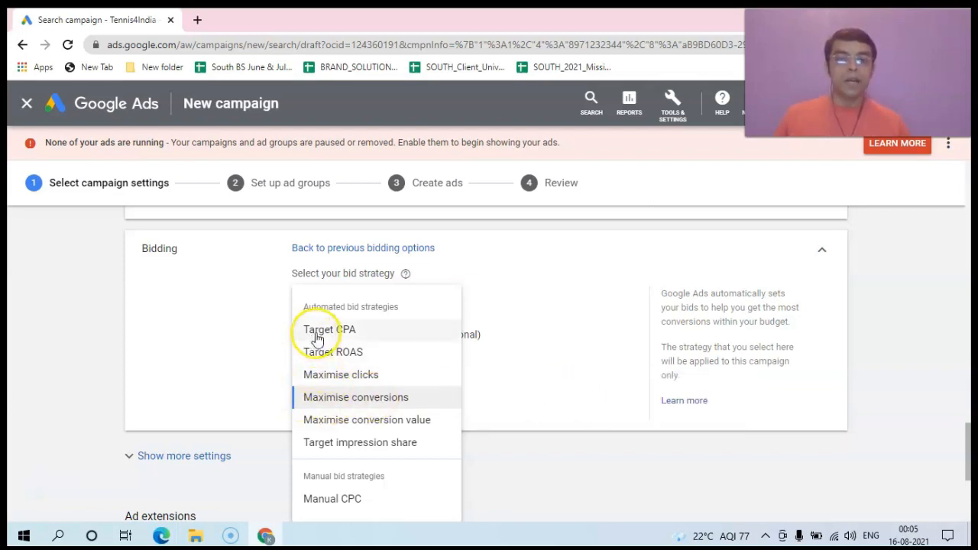
mouse_move(327, 426)
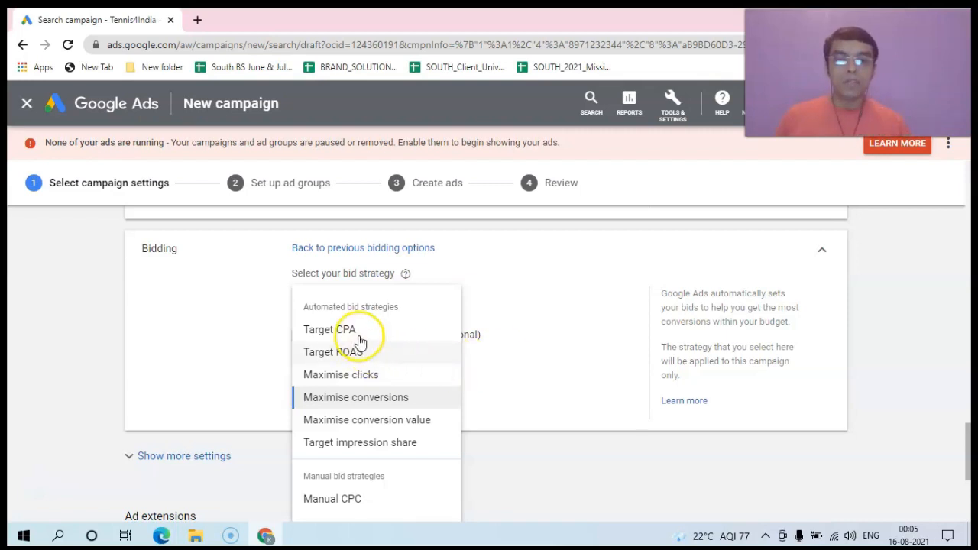
mouse_move(365, 343)
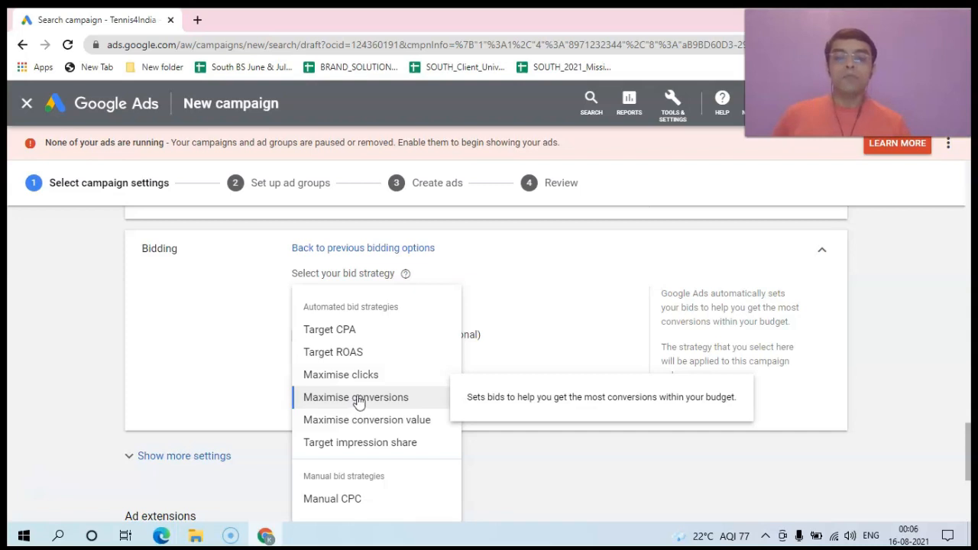
left_click(355, 375)
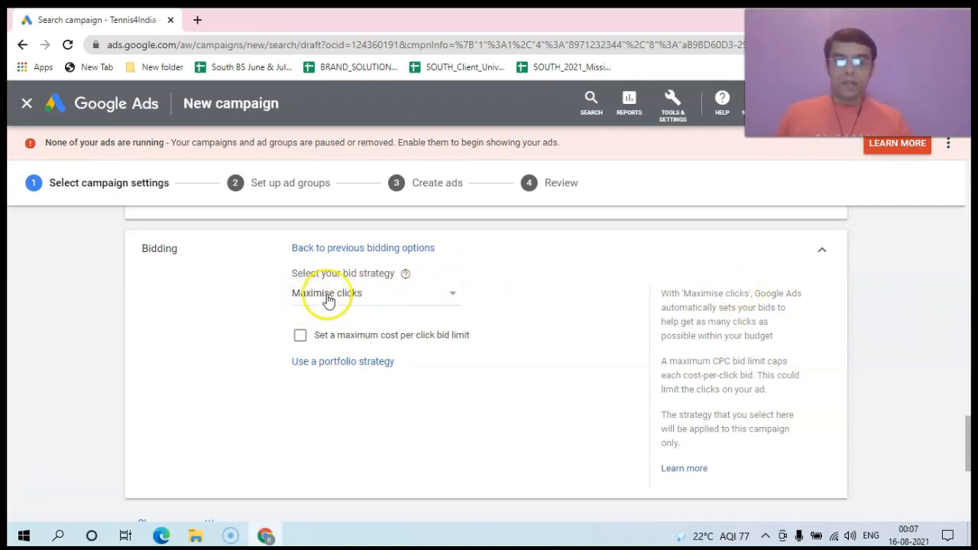
Step: Scroll down to the Ad extensions section showing Callout and Image extensions
left_click_drag(967, 421, 972, 478)
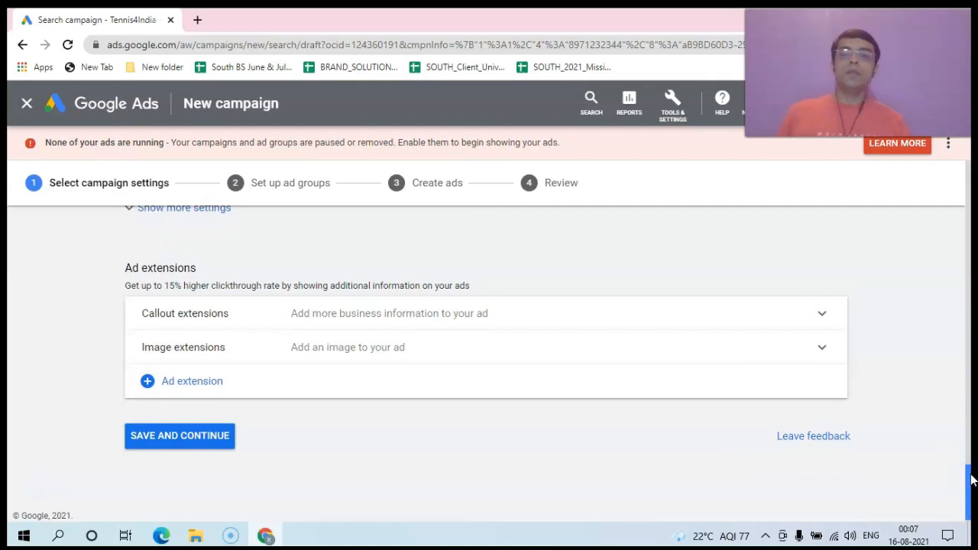
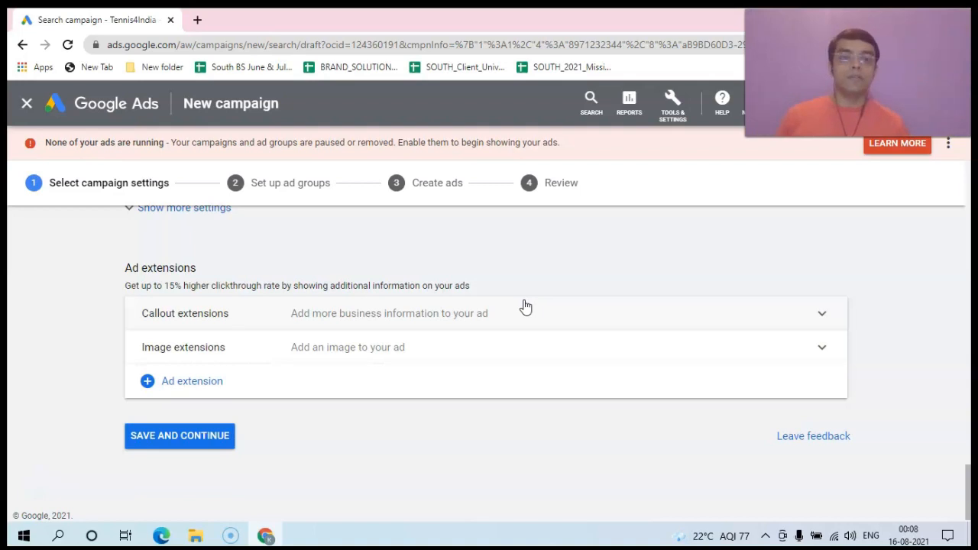
Step: Expand the campaign's callout extensions list and start a new callout extension
left_click(527, 312)
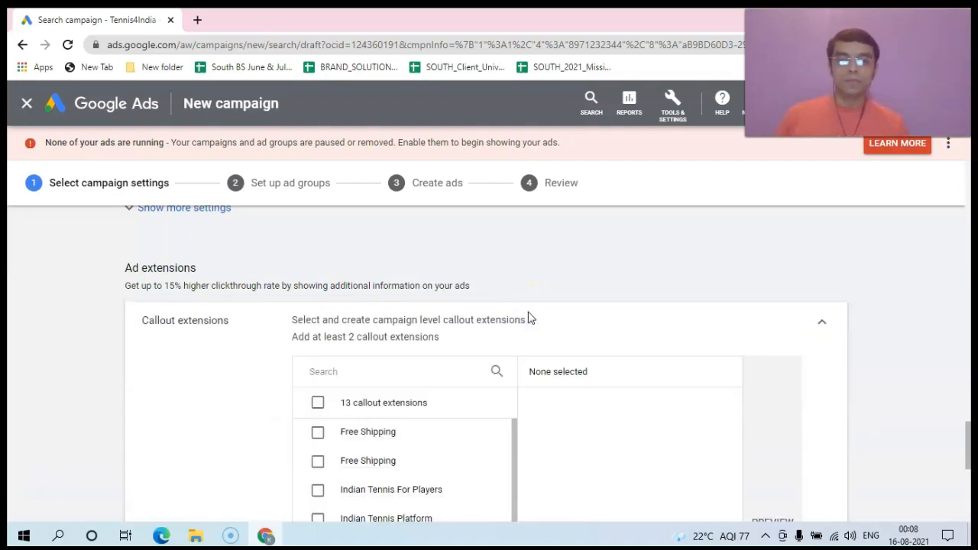
left_click_drag(969, 428, 967, 465)
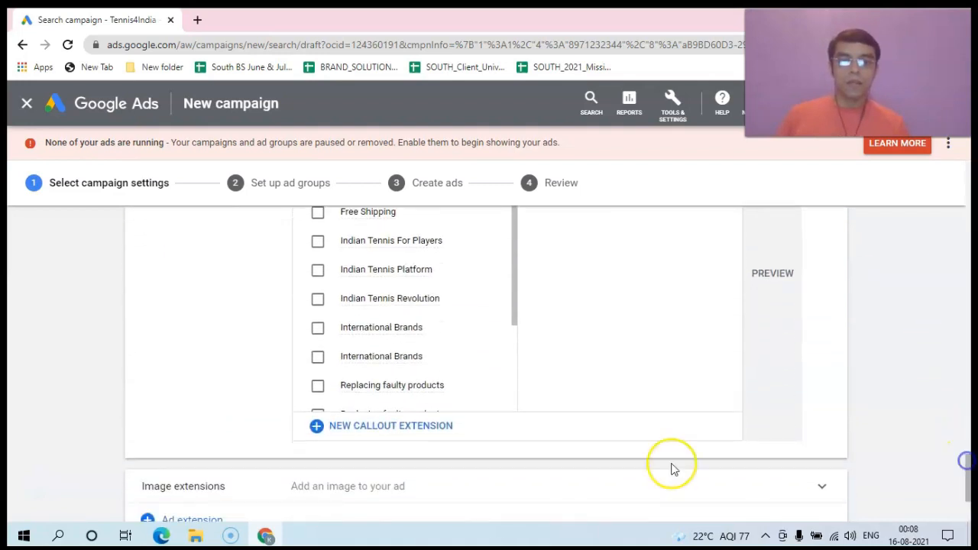
left_click(410, 432)
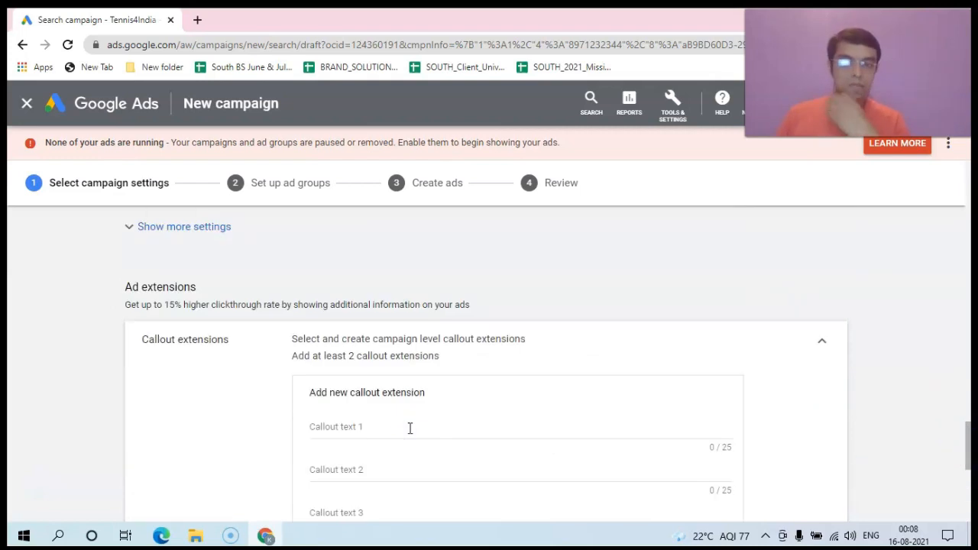
Step: Enter 'Free Shipping' as callout text 1 of the new callout extension
left_click(363, 426)
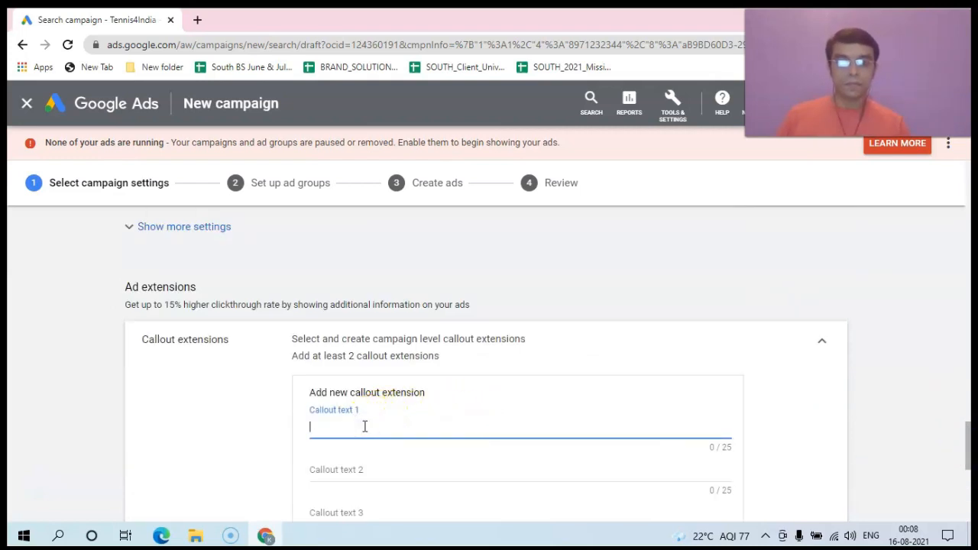
left_click_drag(970, 451, 971, 472)
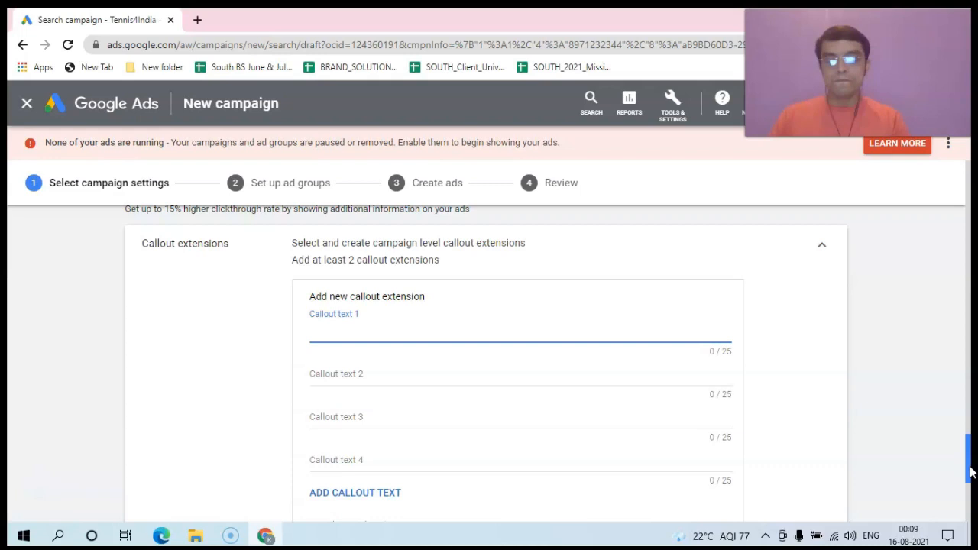
type("FR")
key("BackSpace")
type("ree")
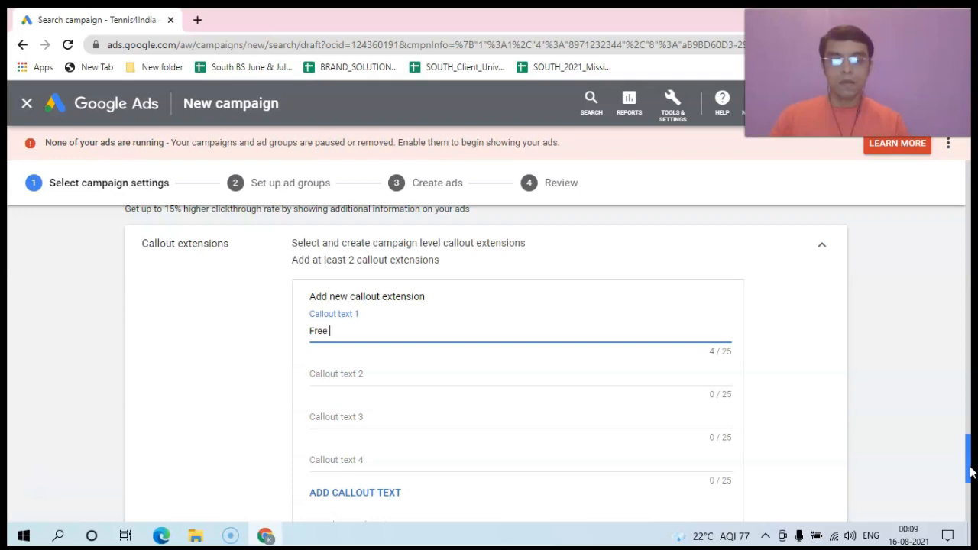
type(" Shipping")
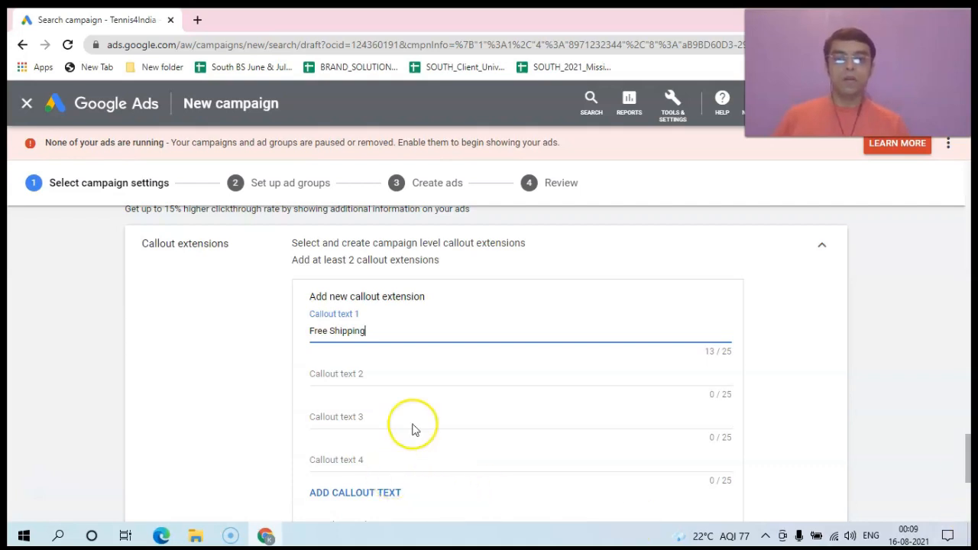
left_click(346, 378)
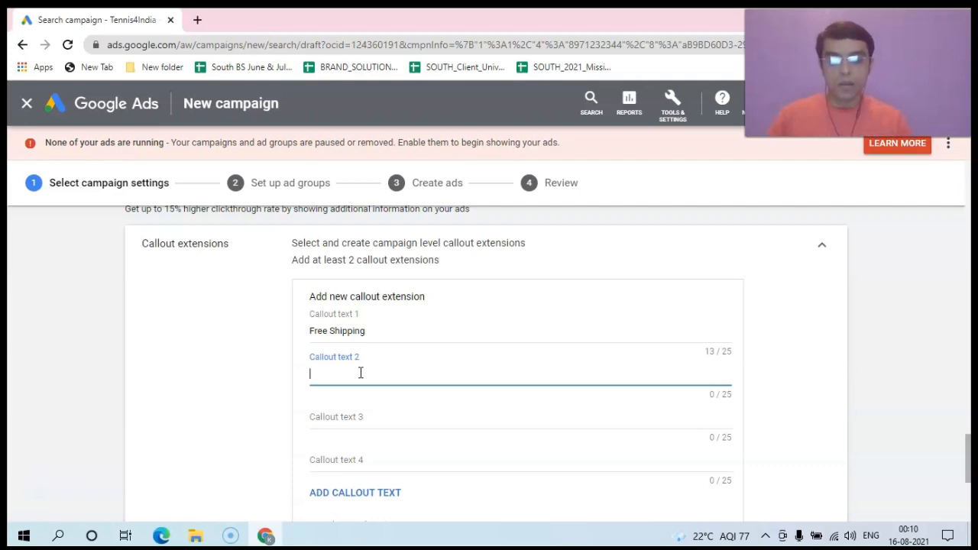
Step: Fill callout texts 2 and 3 with 'International Brands' and 'Replacing faulty products'
type("Inter")
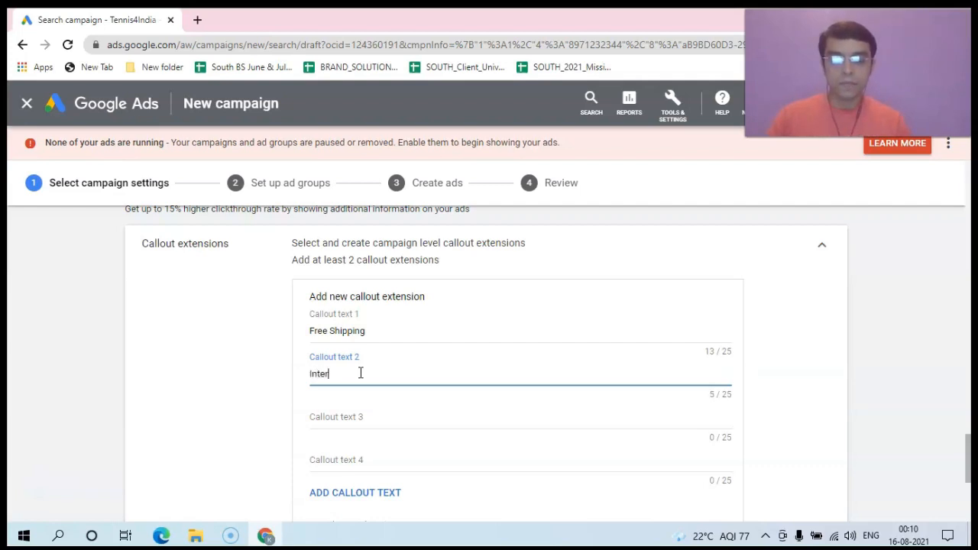
type("nation")
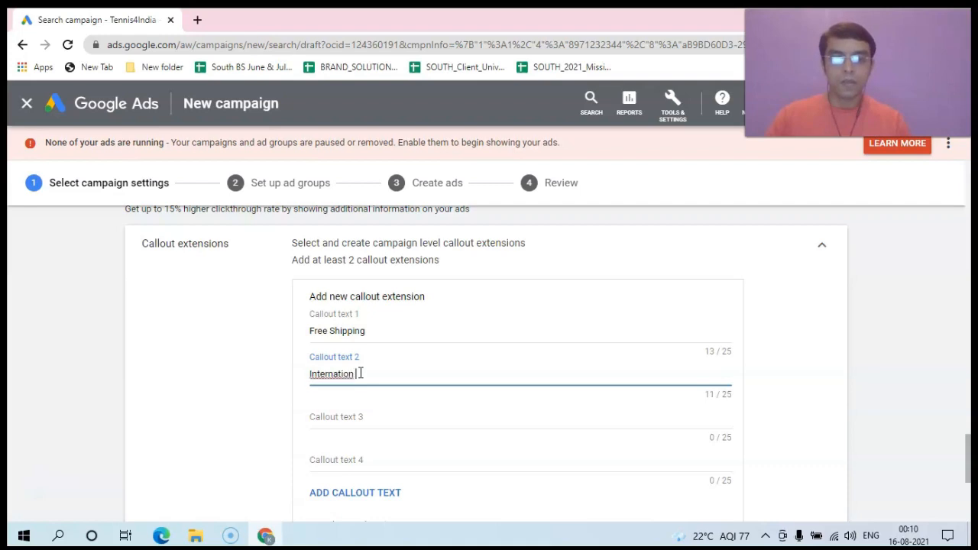
type("al Brands")
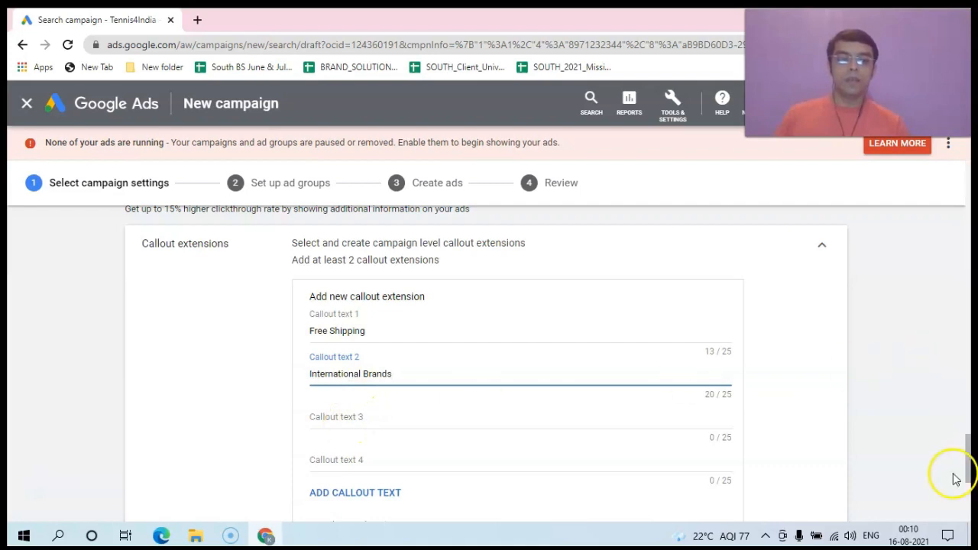
left_click_drag(968, 462, 967, 471)
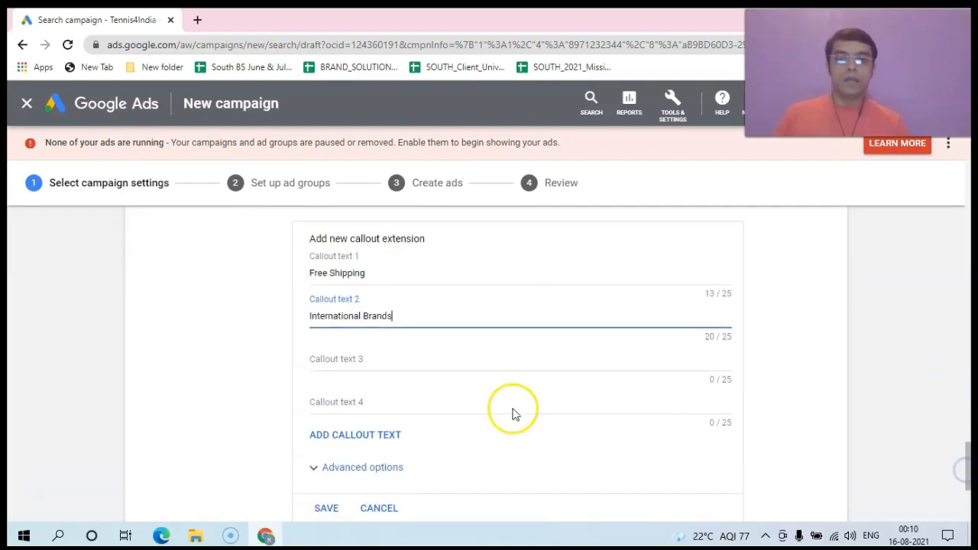
left_click(342, 358)
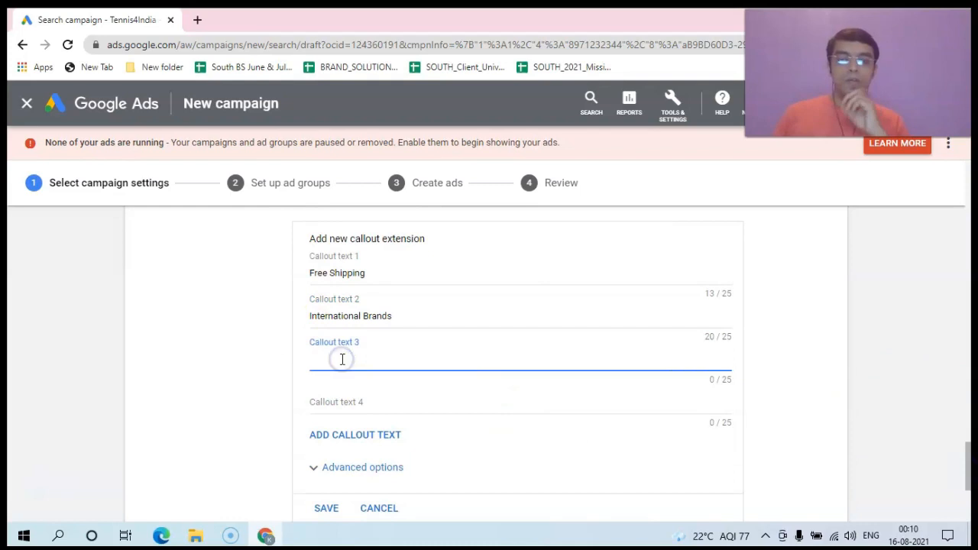
type("R")
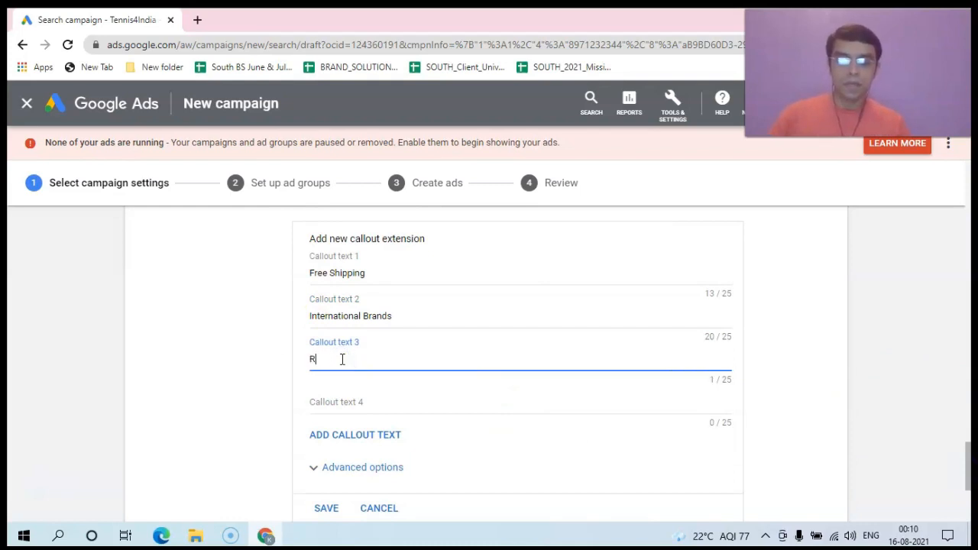
type("eplacing")
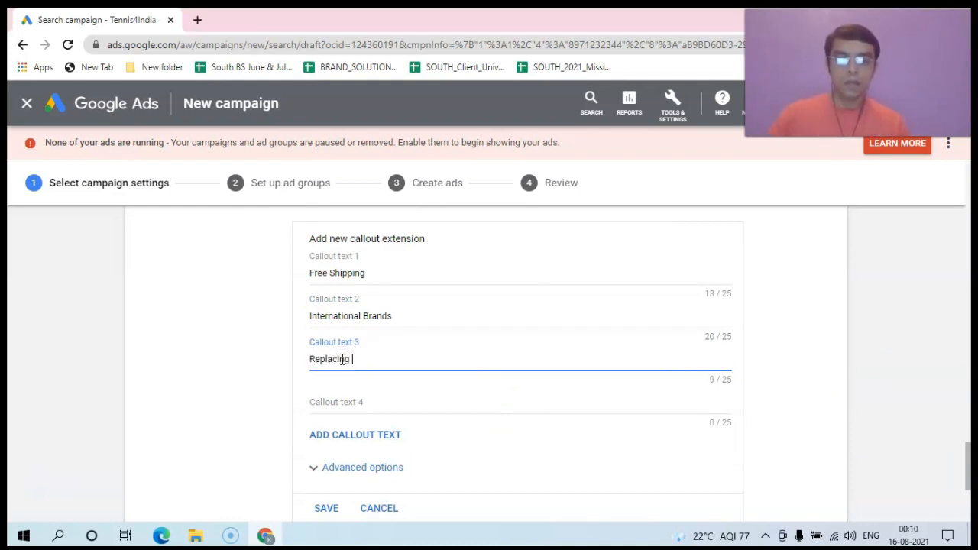
type(" faulty")
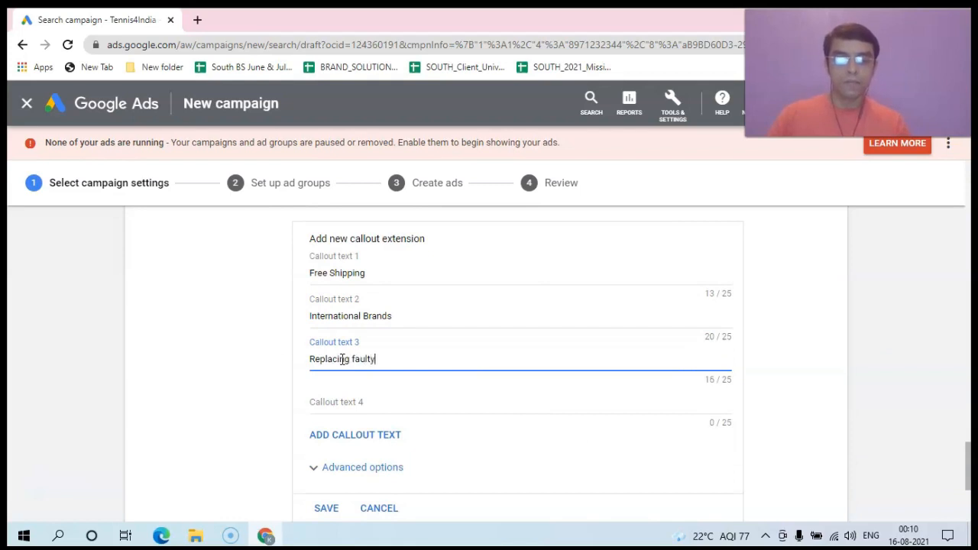
type(" products")
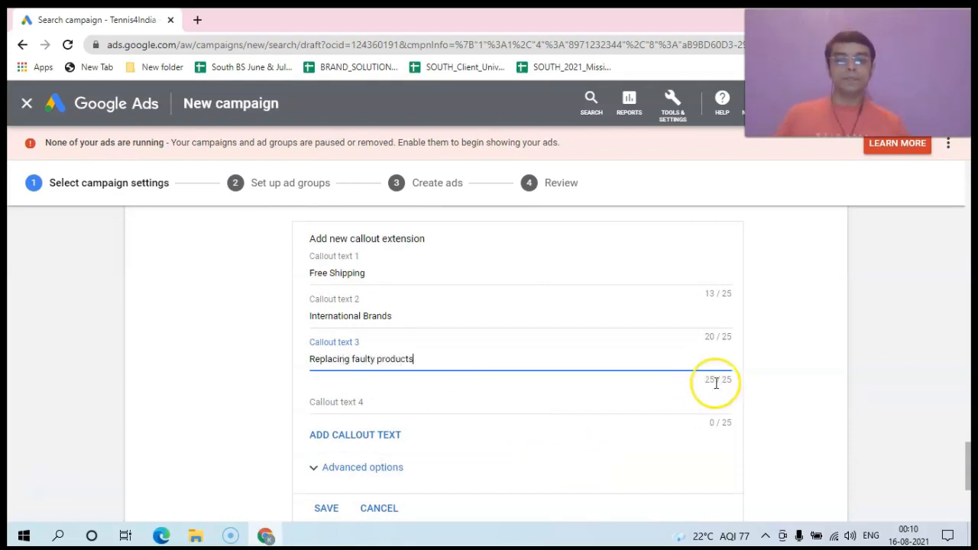
left_click_drag(966, 449, 969, 476)
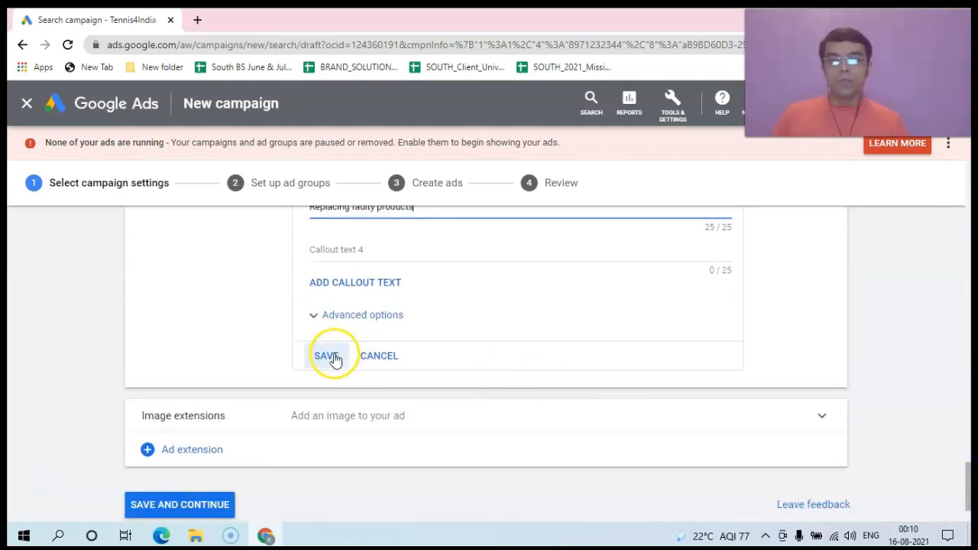
left_click_drag(971, 467, 971, 452)
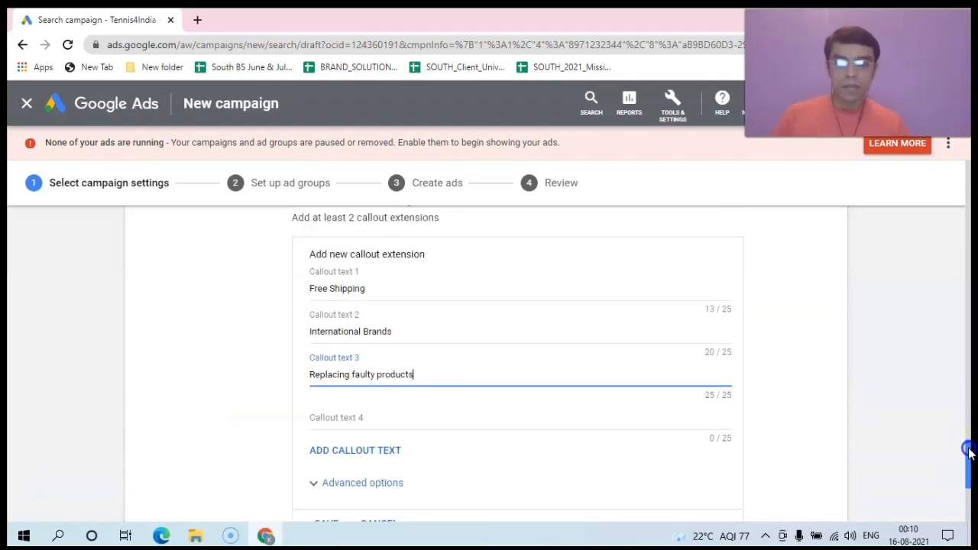
left_click_drag(969, 452, 973, 472)
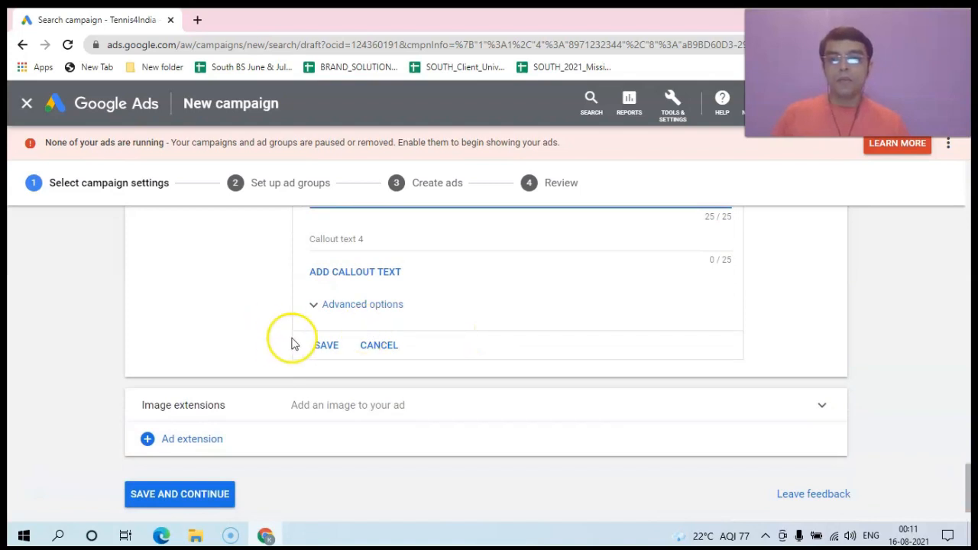
Step: Save the callouts so all three show as selected among the 16 callout extensions
left_click(317, 349)
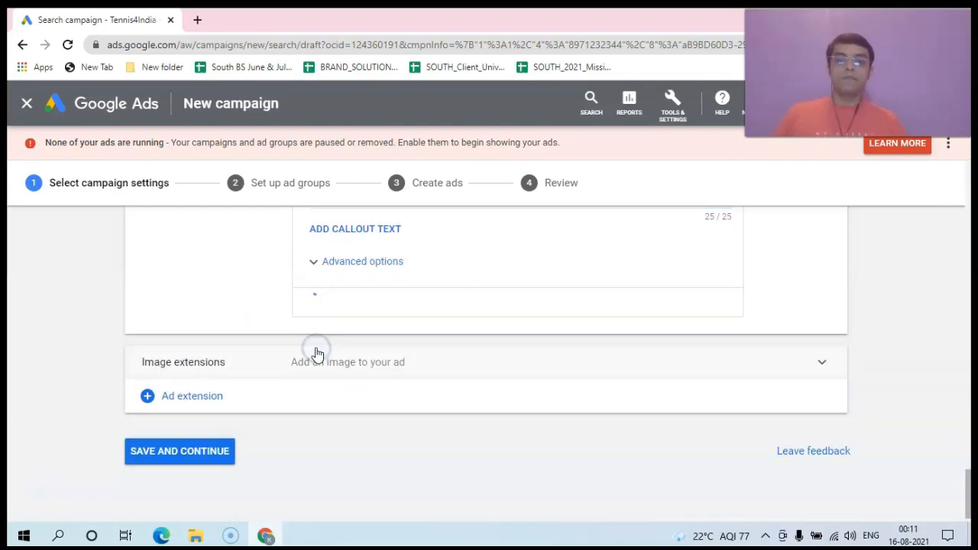
left_click(317, 353)
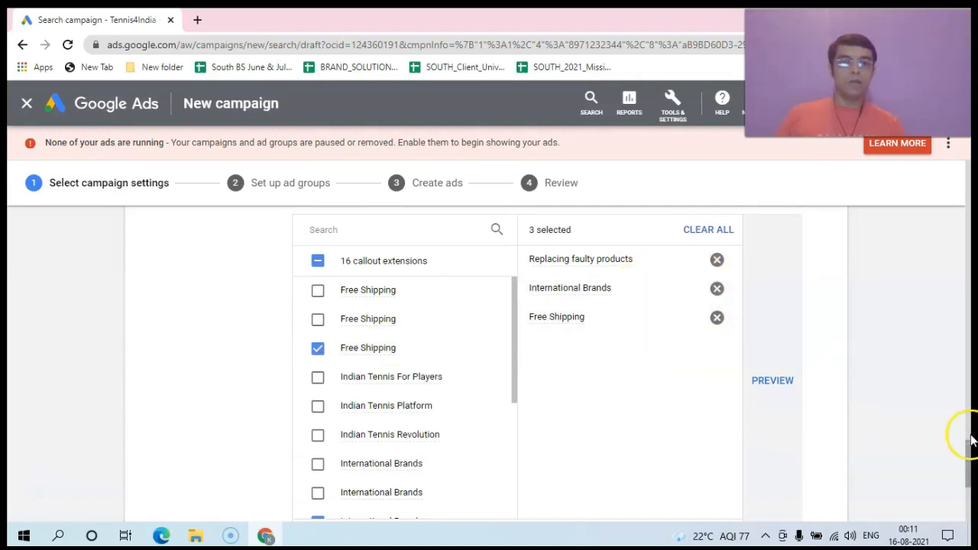
left_click_drag(968, 458, 970, 506)
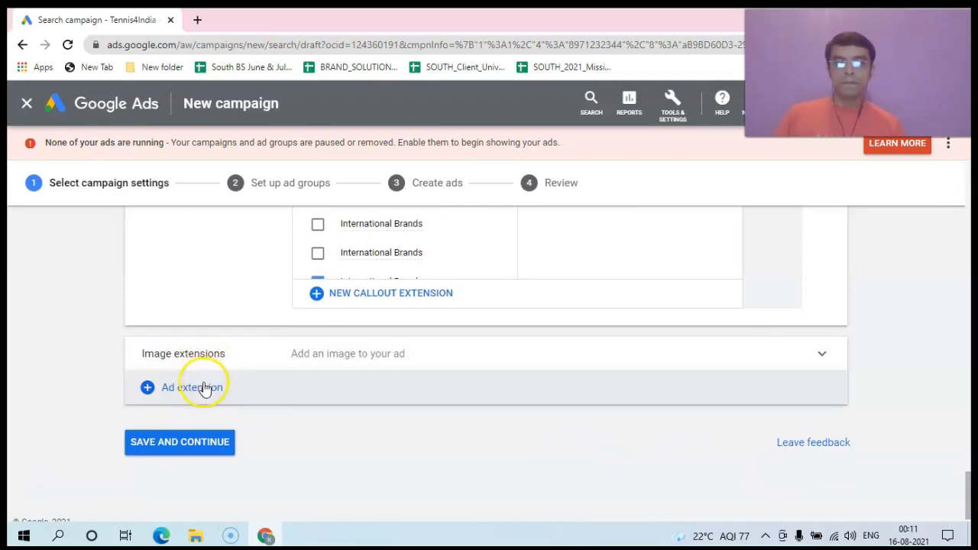
Step: Choose Structured snippet from the + Ad extension dropdown
left_click(203, 388)
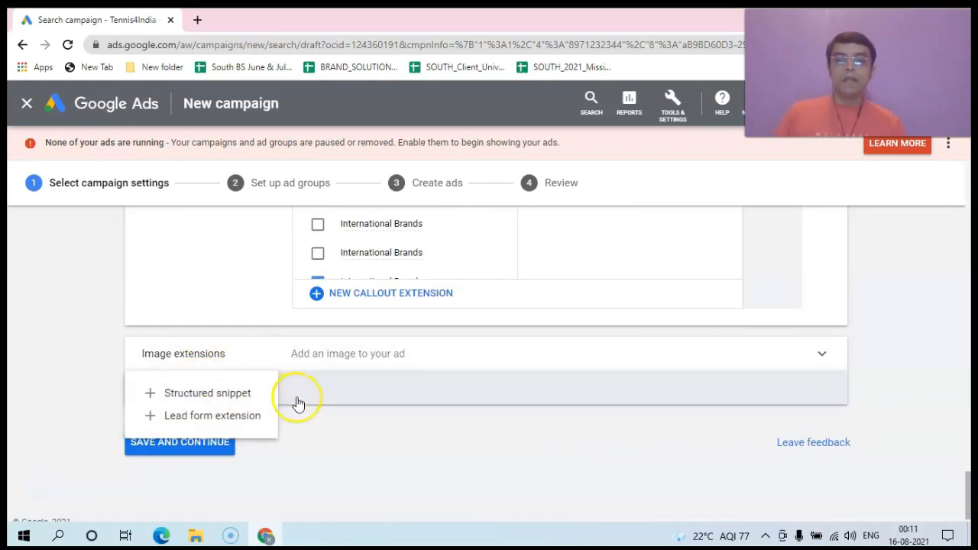
left_click(208, 392)
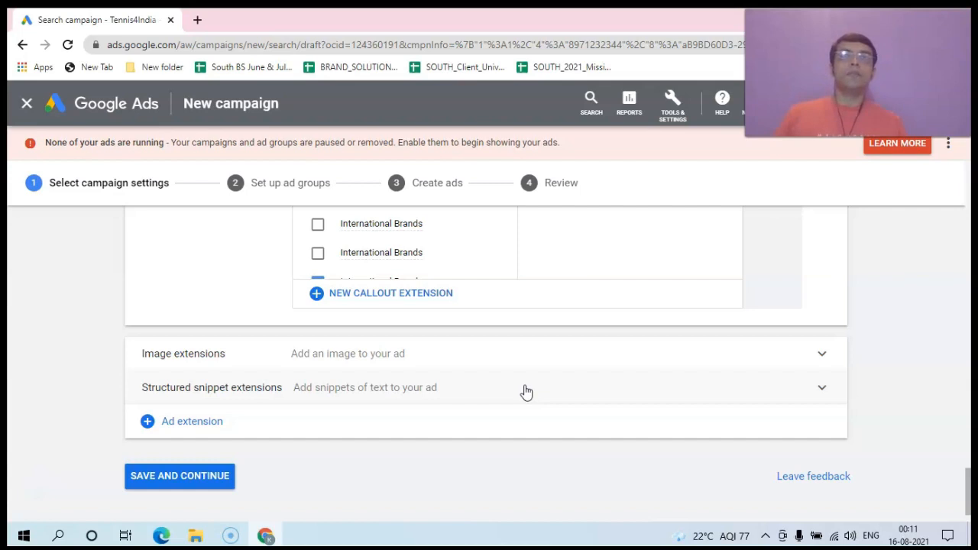
Step: Create a new structured snippet with English language and the Brands header type
left_click(526, 392)
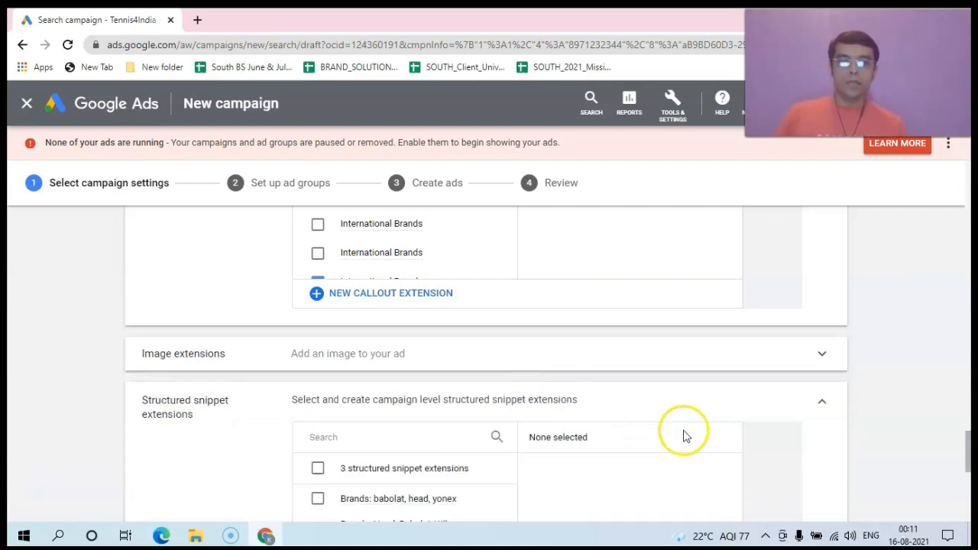
left_click_drag(968, 456, 968, 473)
left_click_drag(967, 481, 967, 484)
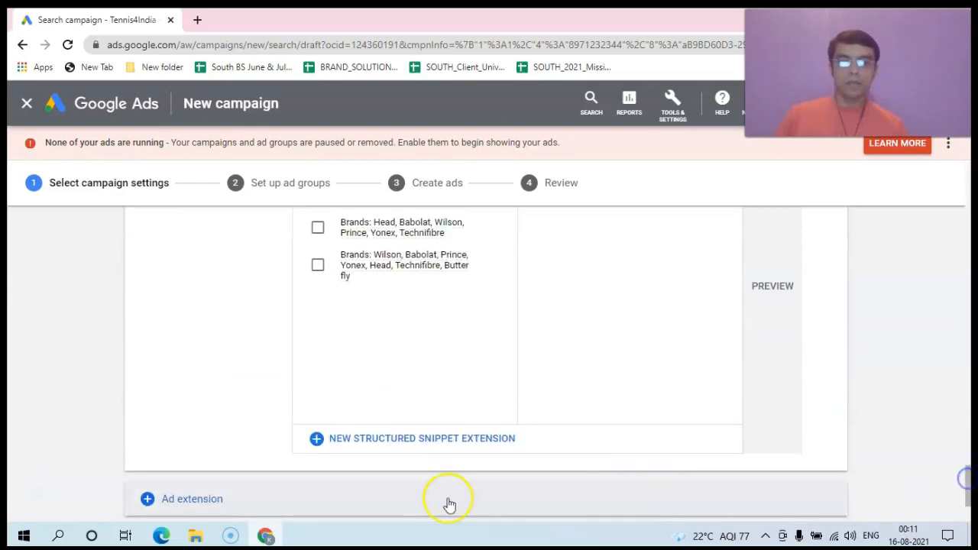
left_click(369, 441)
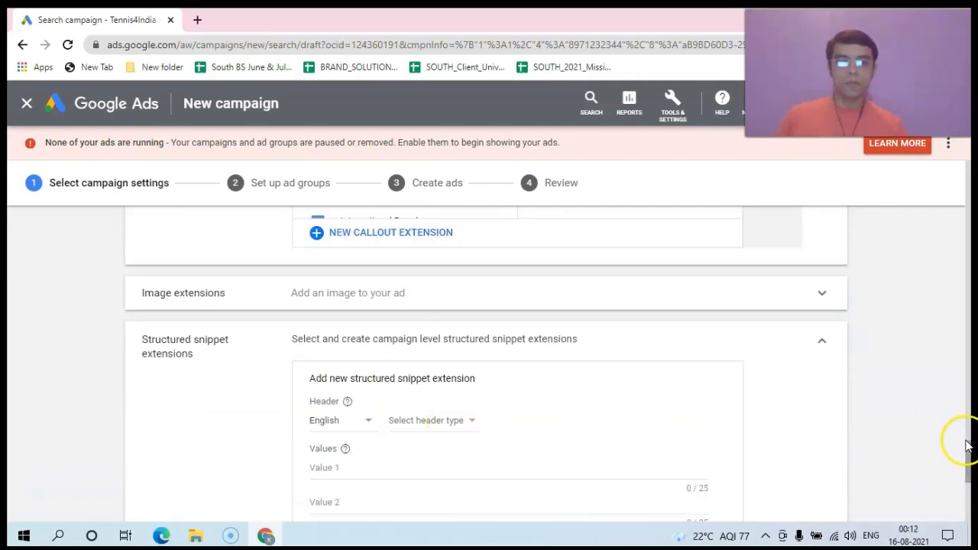
left_click_drag(968, 449, 968, 457)
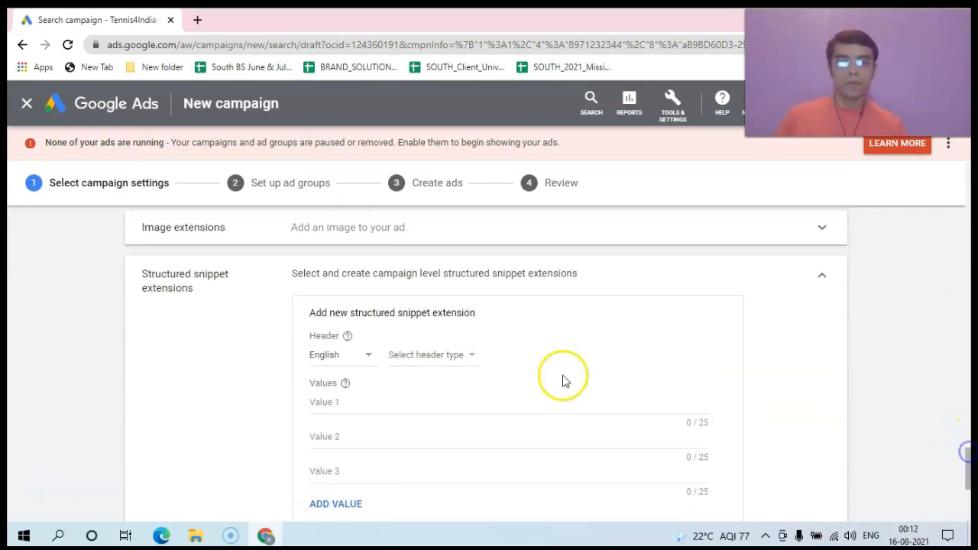
left_click(473, 356)
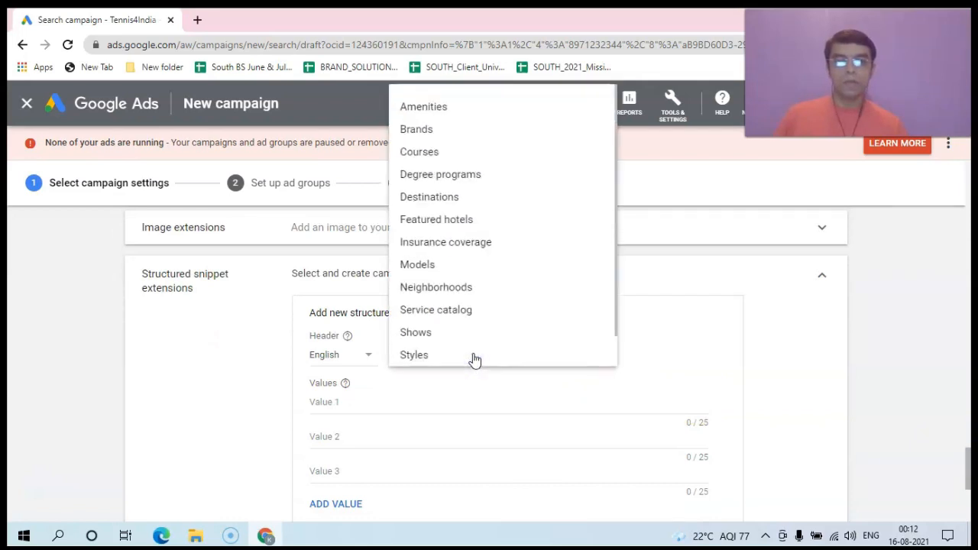
left_click(417, 132)
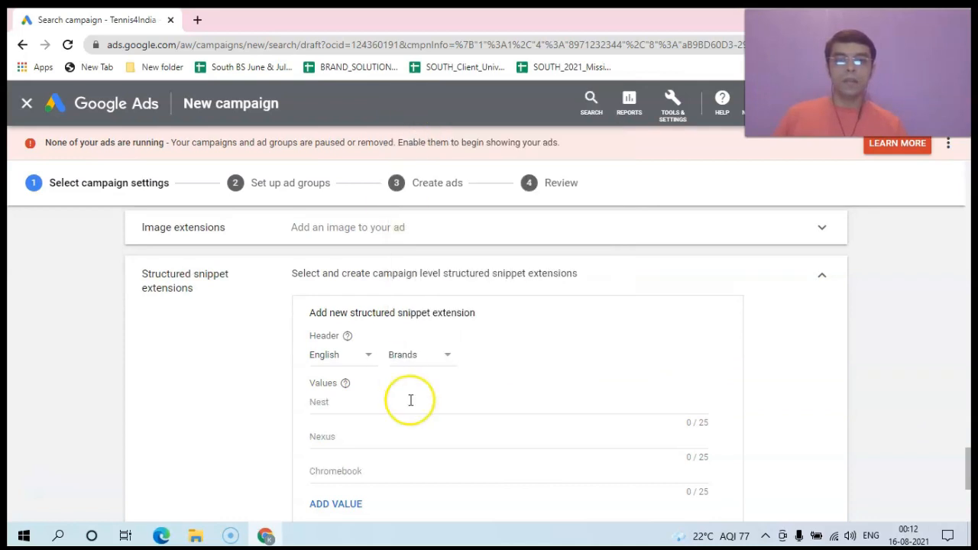
left_click(448, 359)
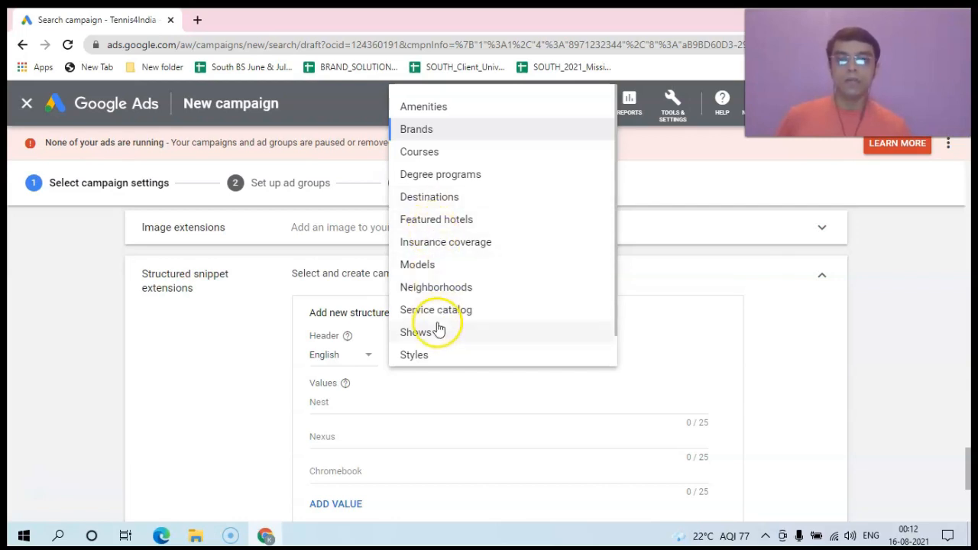
left_click(432, 131)
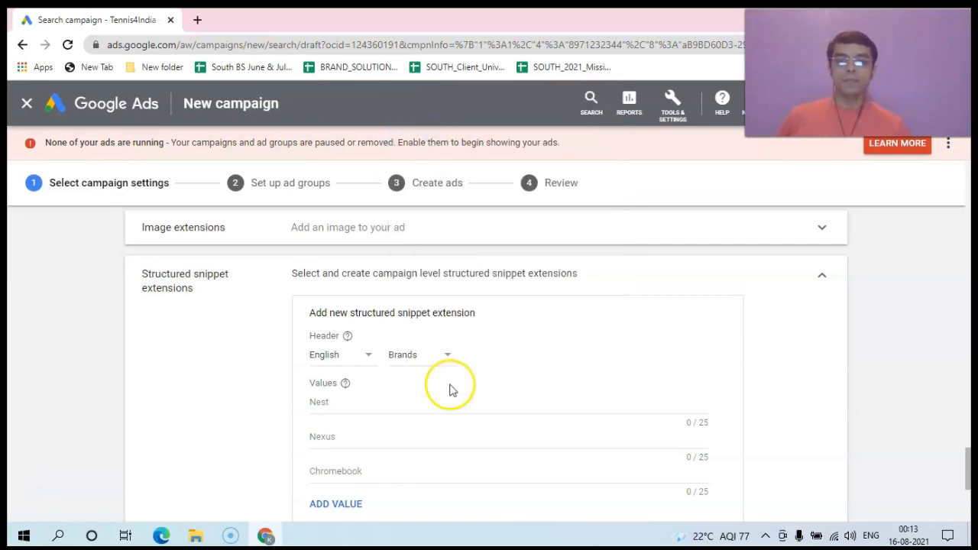
left_click(345, 400)
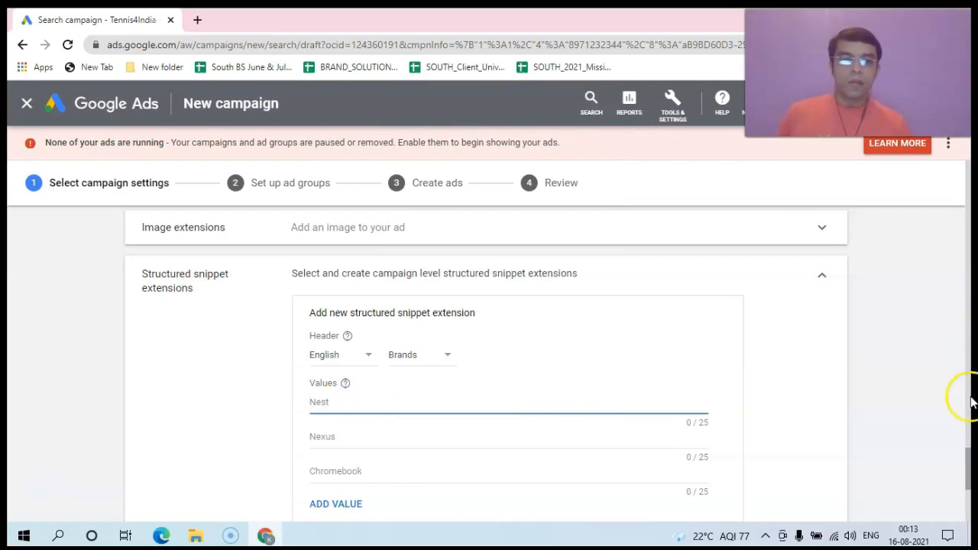
Step: Enter Babolat, Wilson and Head as the first three brand values
left_click_drag(968, 458, 968, 467)
type("Bab")
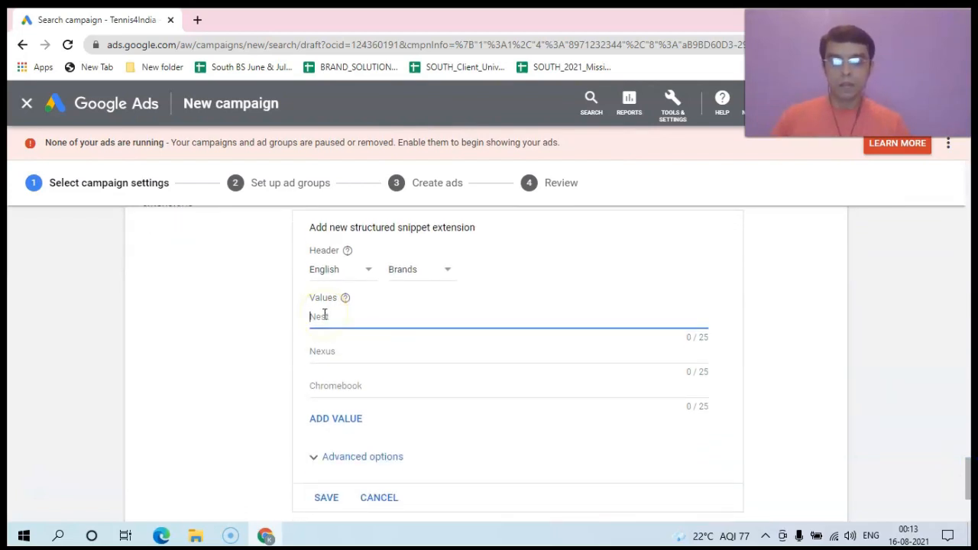
type("olat")
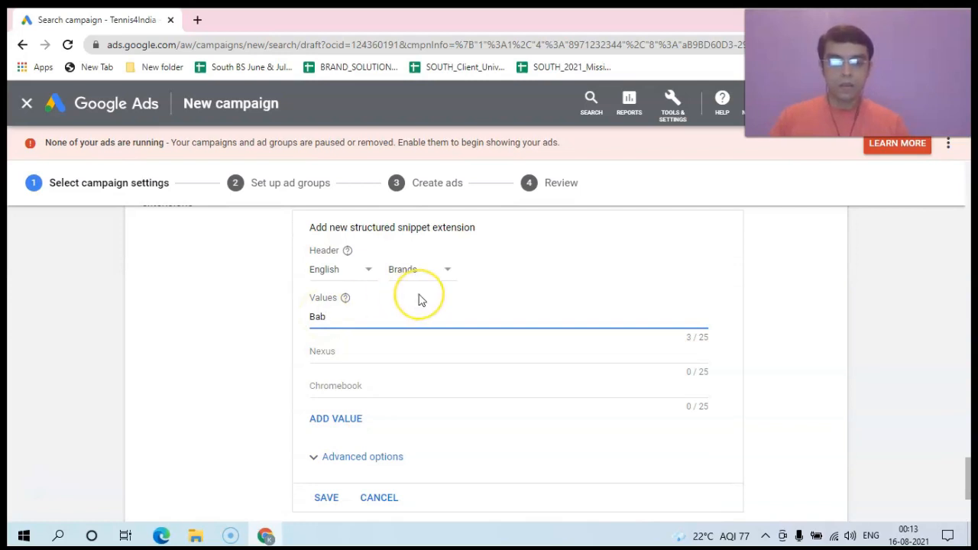
left_click(346, 355)
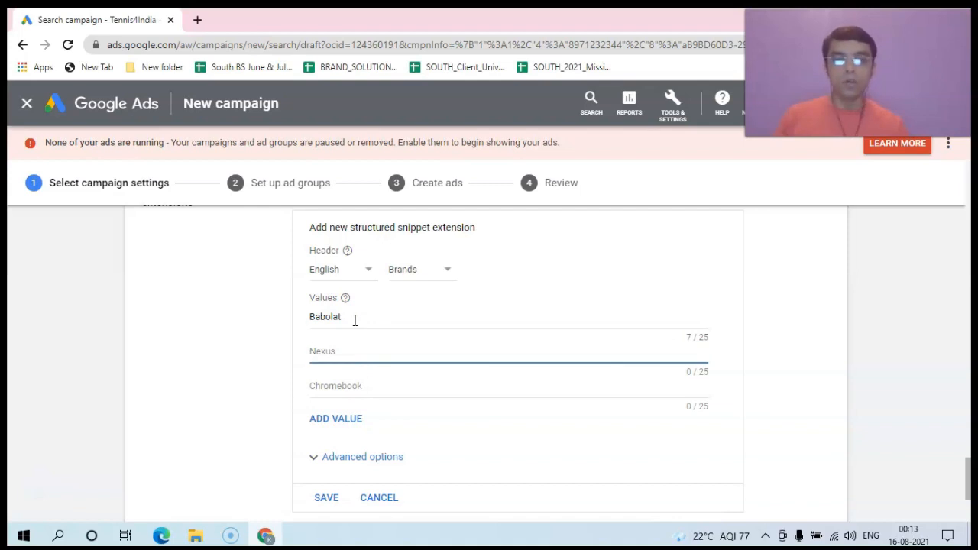
type("Wilson")
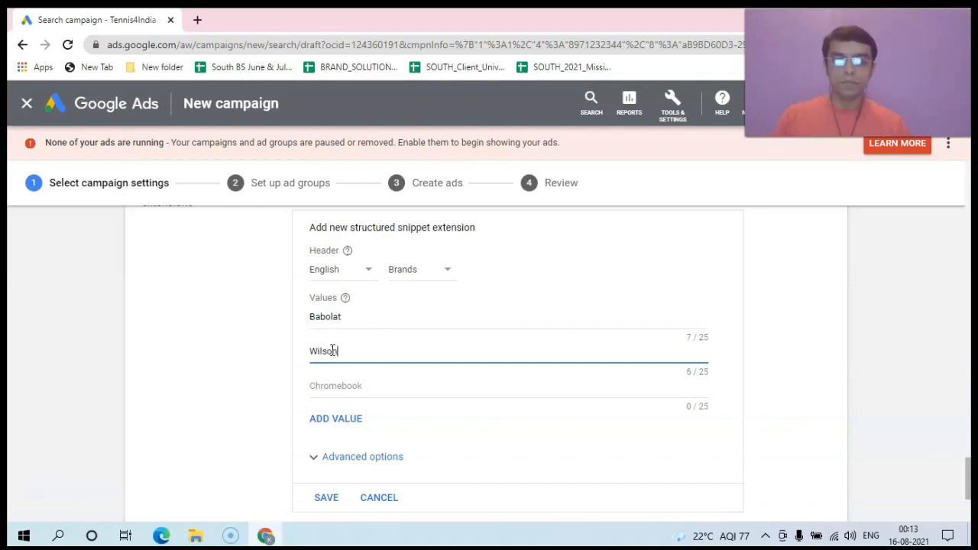
left_click(330, 385)
type("He")
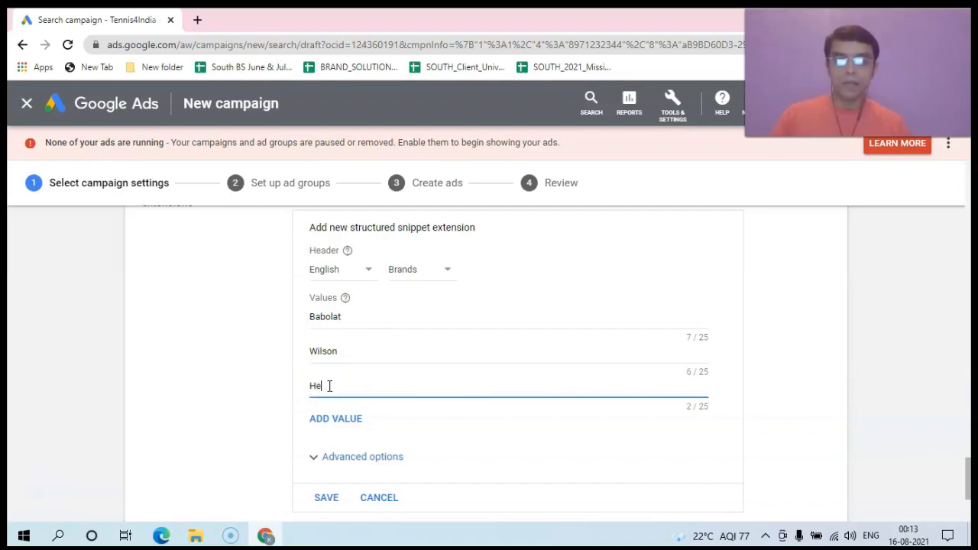
type("ad")
left_click_drag(970, 464, 967, 478)
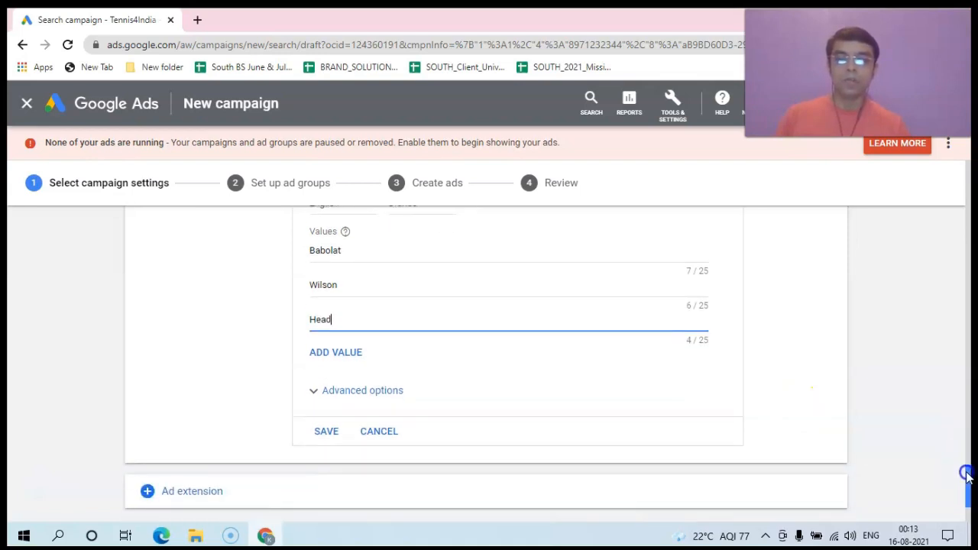
Step: Add value rows for Prince, Yonex and Technifibre
left_click(354, 360)
left_click(326, 354)
type("Prince")
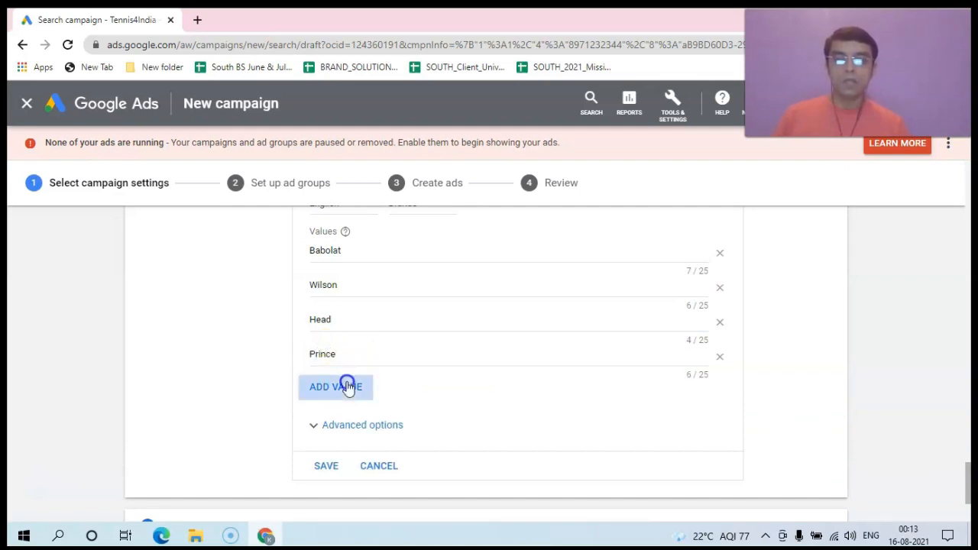
left_click(343, 386)
left_click(338, 388)
type("Y")
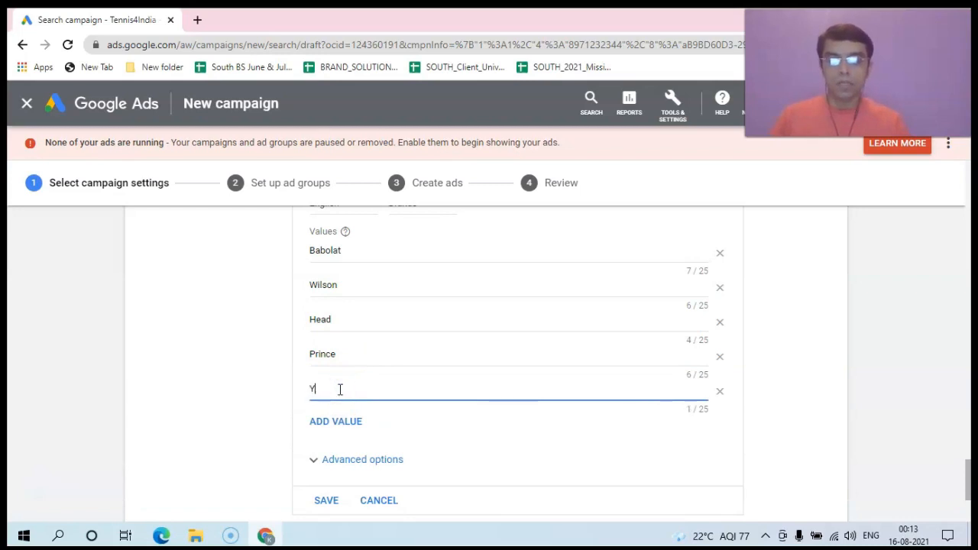
type("onex")
left_click(337, 420)
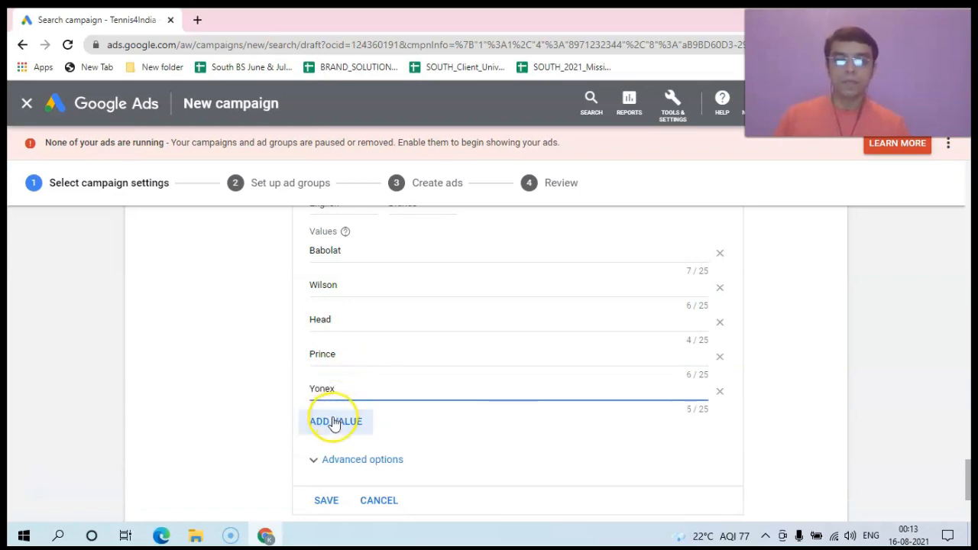
left_click(332, 417)
type("Technifibre")
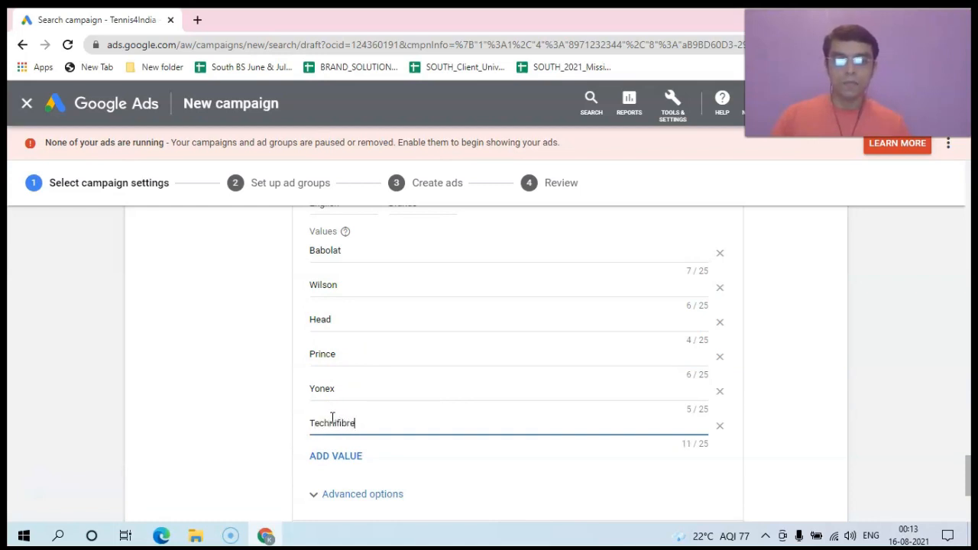
Step: Add Dunlop as the seventh brand and save the Brands snippet
left_click(337, 455)
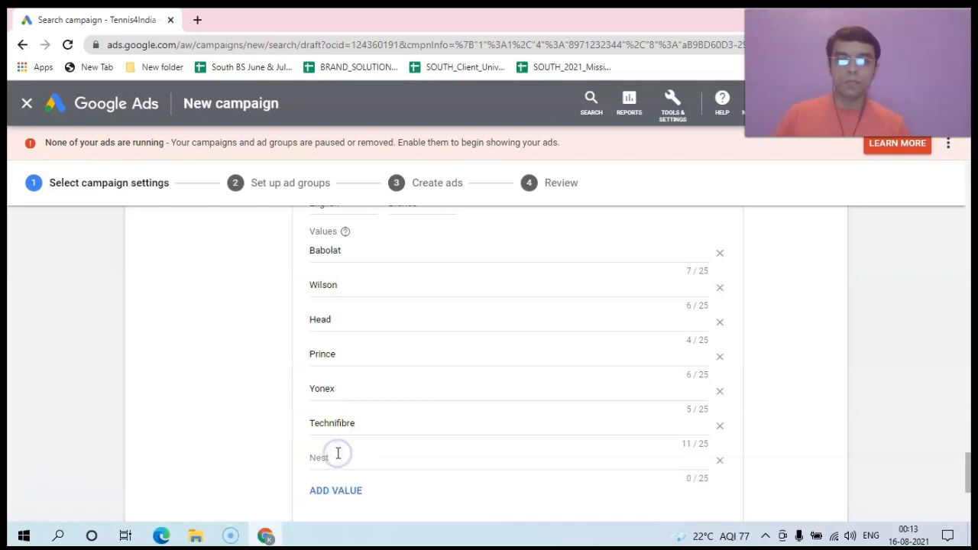
key("shift+d")
left_click(334, 458)
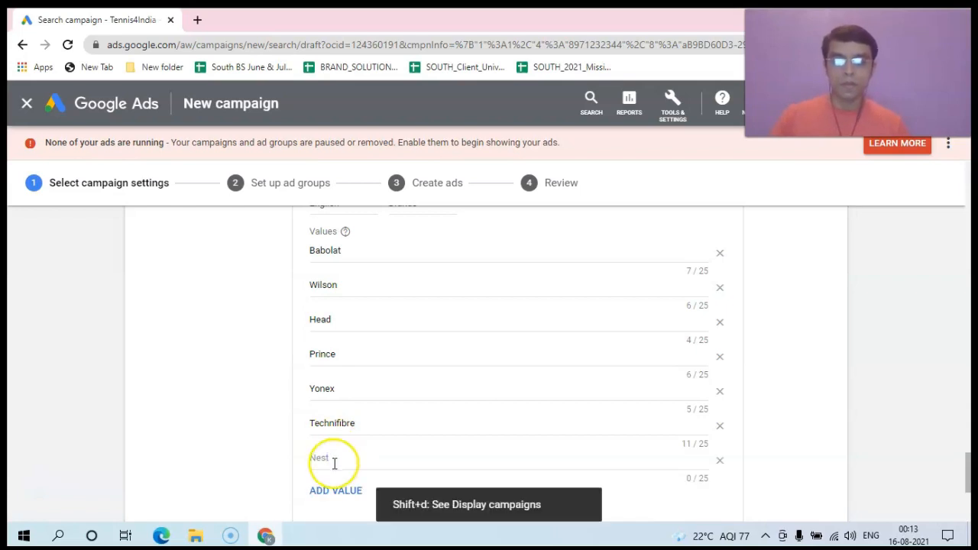
type("Dunlop")
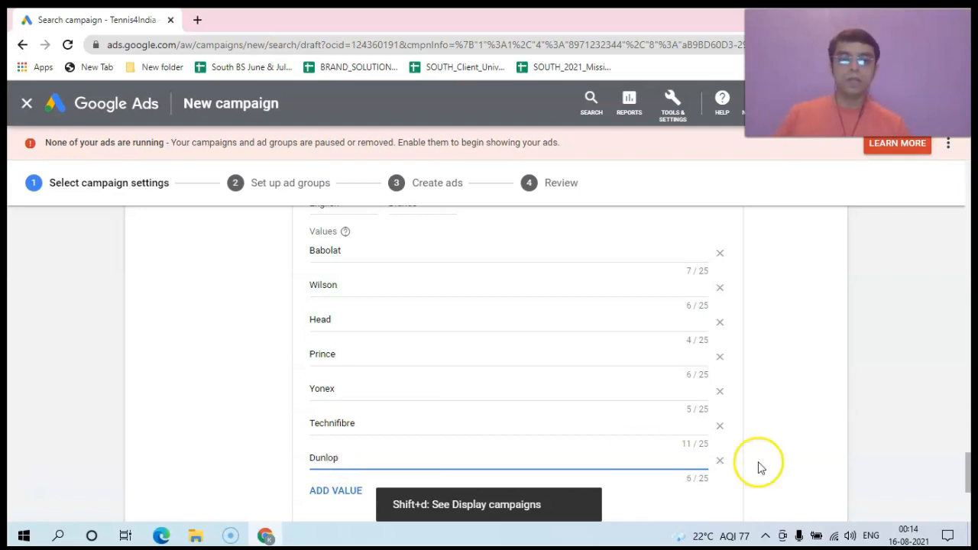
scroll(969, 467, "up", 1)
left_click_drag(970, 466, 968, 497)
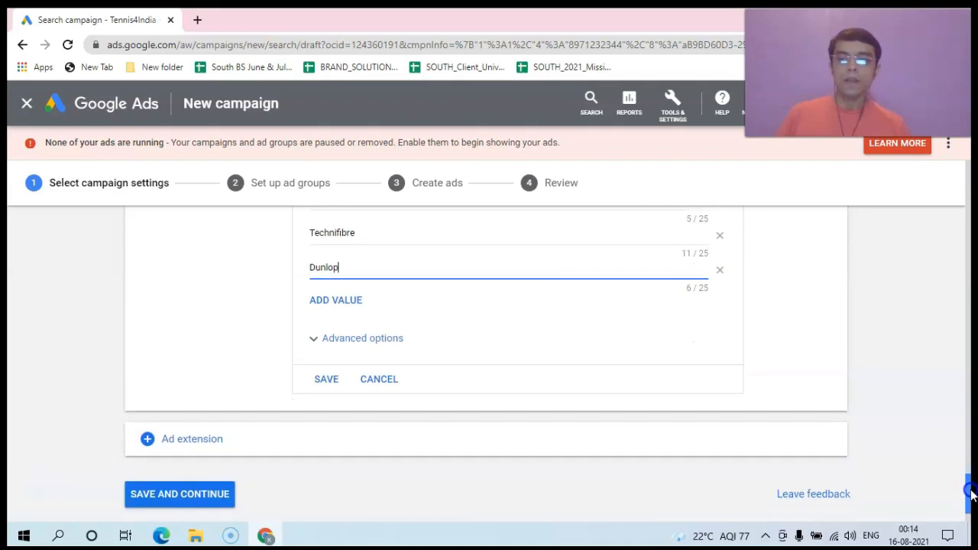
left_click(324, 379)
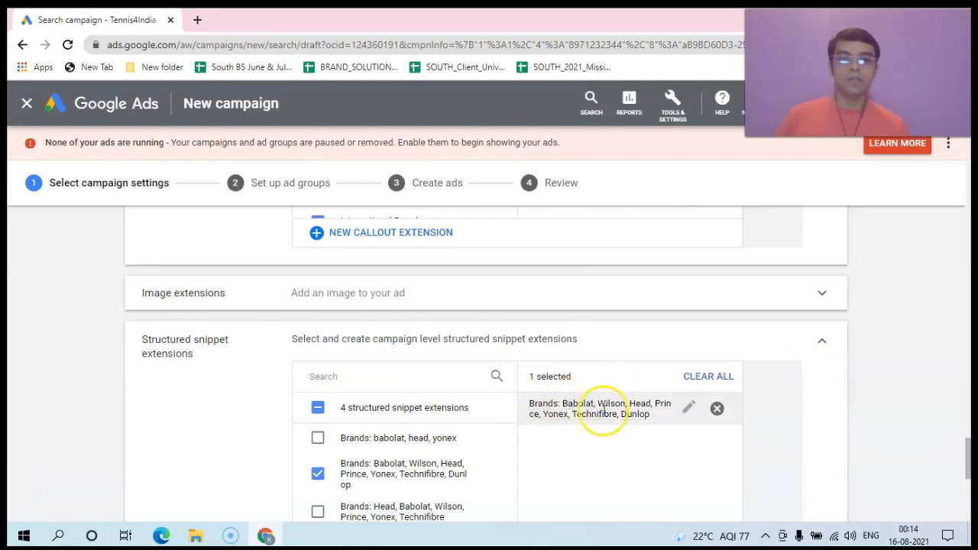
Step: Save the campaign settings with the Brands snippet checked, opening the ad group setup
left_click_drag(967, 460, 970, 501)
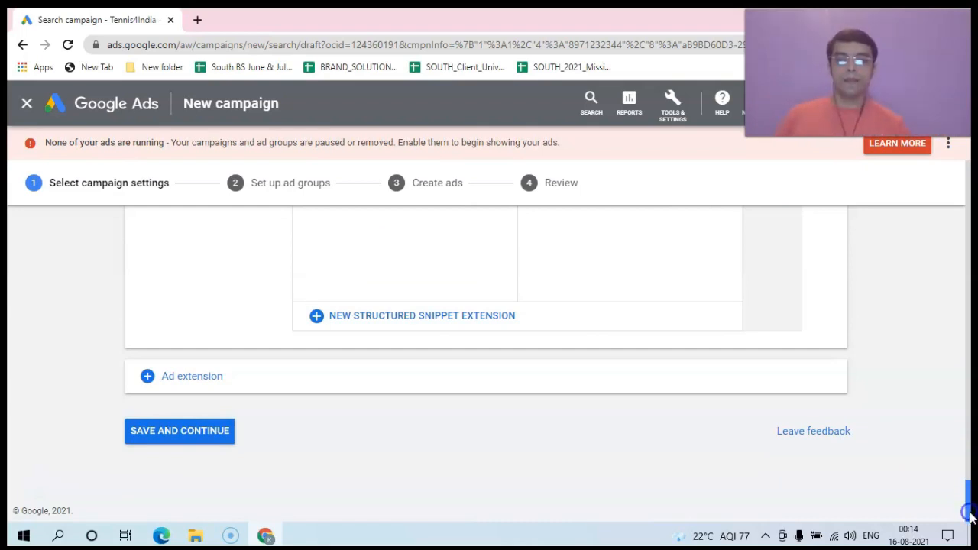
left_click(163, 431)
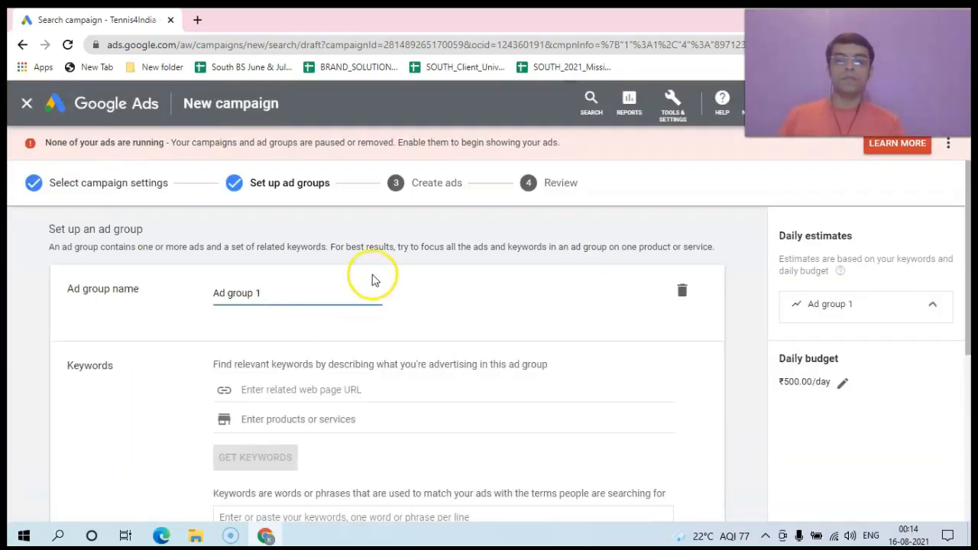
left_click(268, 291)
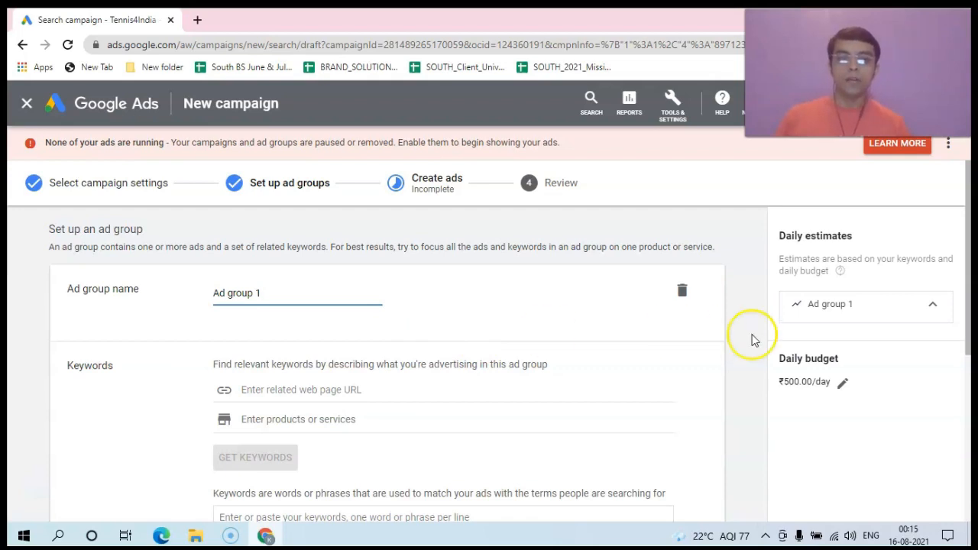
scroll(967, 298, "down", 1)
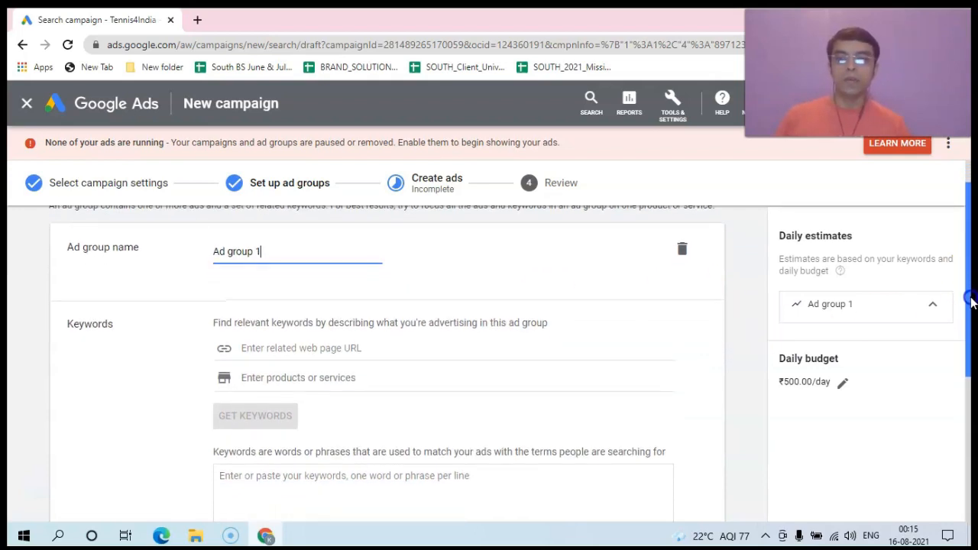
scroll(972, 302, "down", 1)
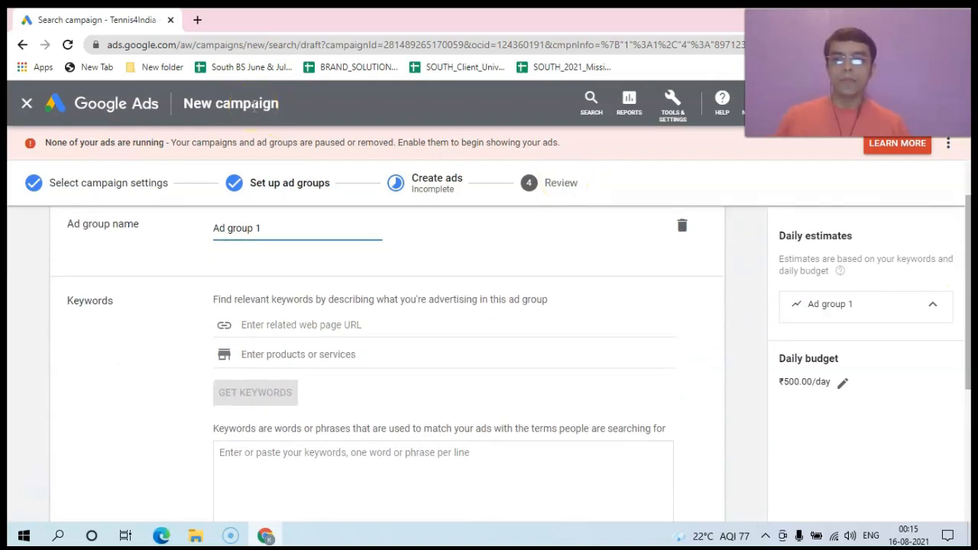
left_click(10, 16)
Step: Search for NoahSports in a new tab and open its home page
left_click(197, 22)
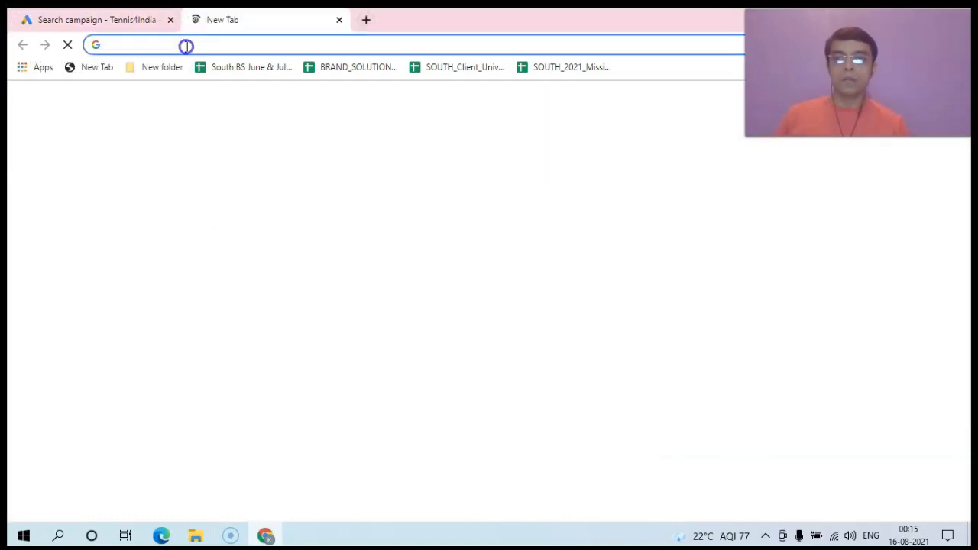
left_click(186, 46)
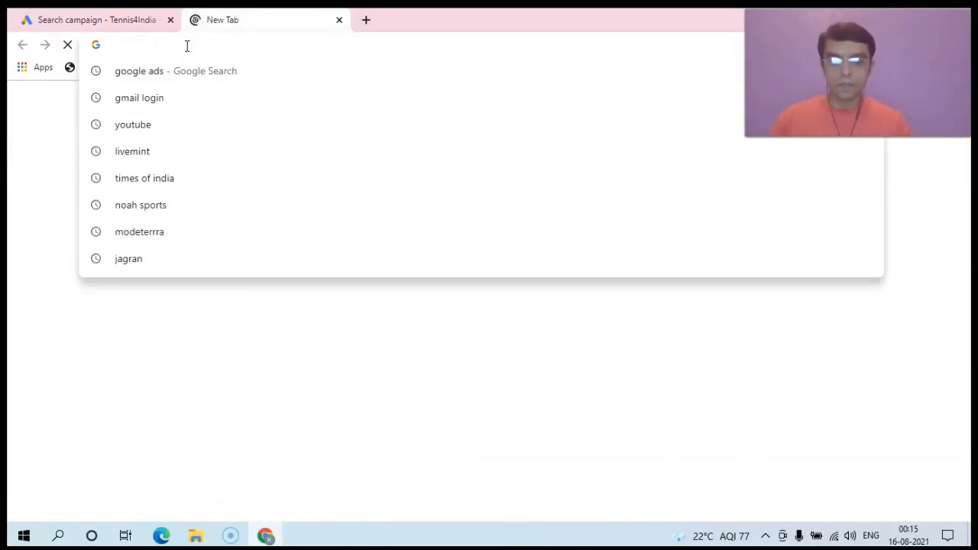
type("noah")
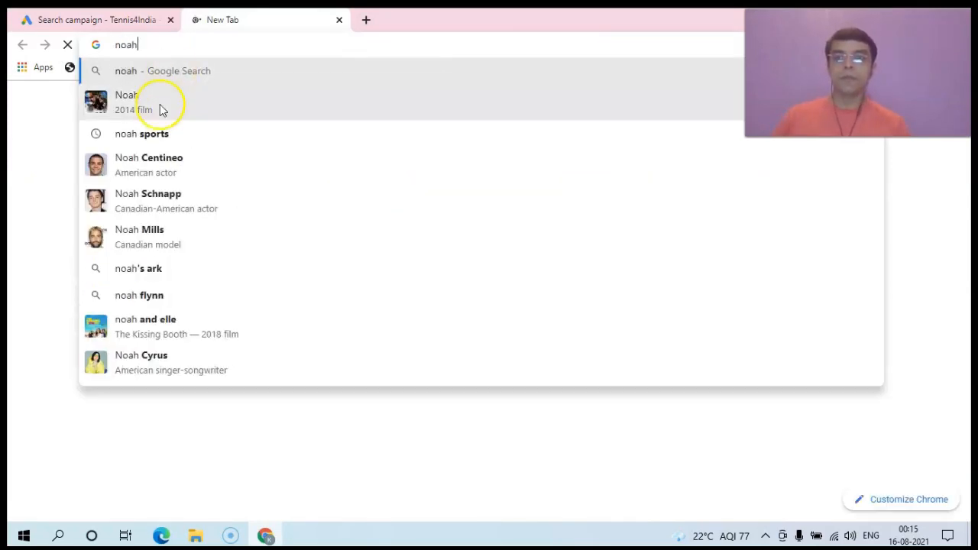
left_click(157, 135)
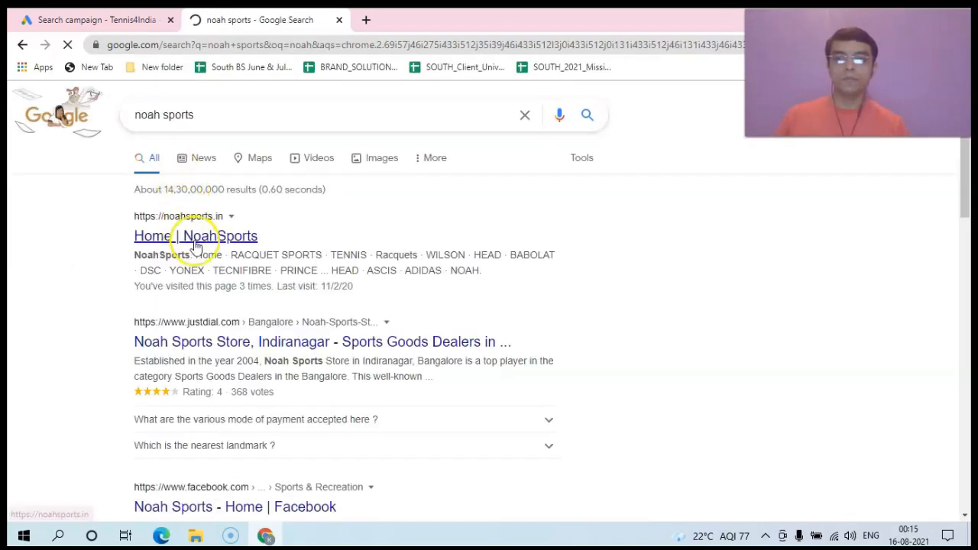
left_click(197, 241)
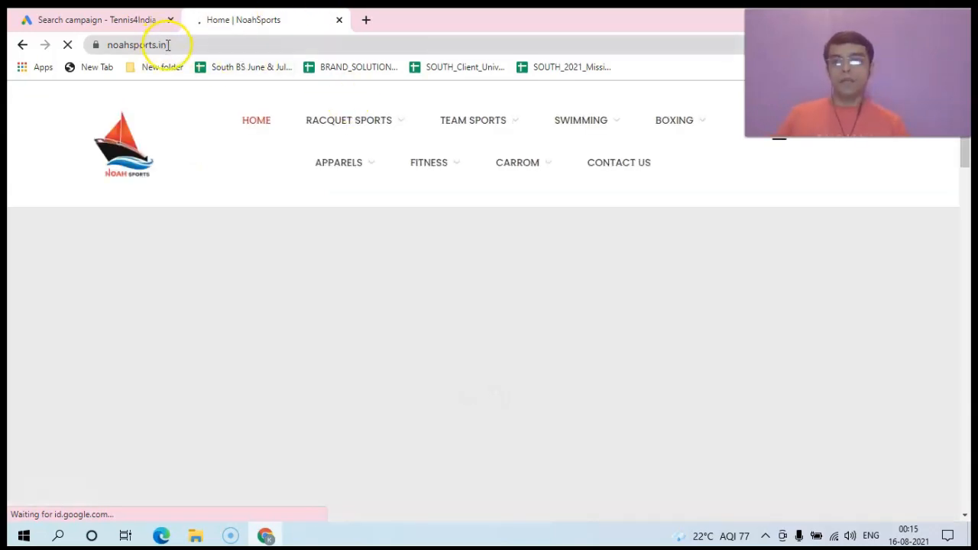
Step: Copy the noahsports.in address and return to the Tennis4India campaign tab
left_click(168, 45)
right_click(168, 44)
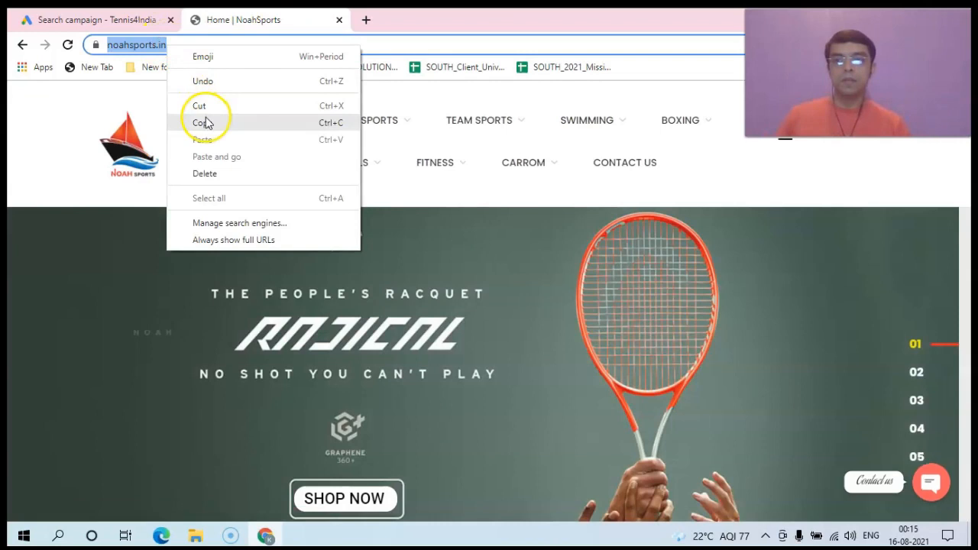
left_click(202, 121)
left_click(127, 21)
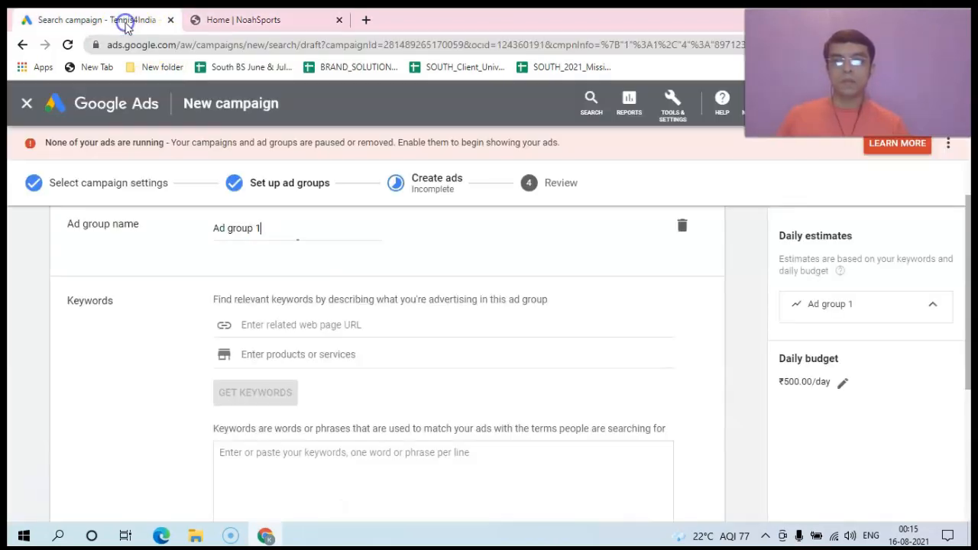
left_click(302, 321)
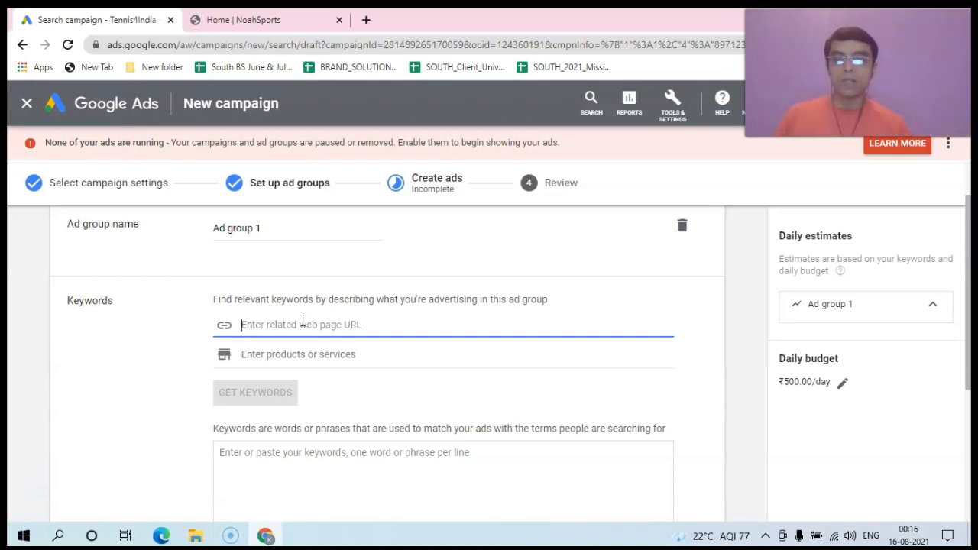
left_click(298, 324)
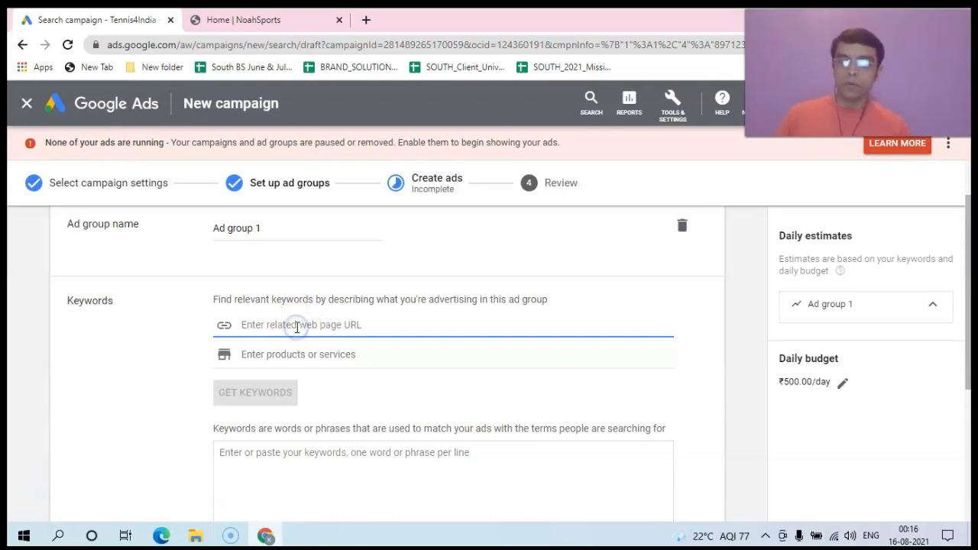
key("ctrl+v")
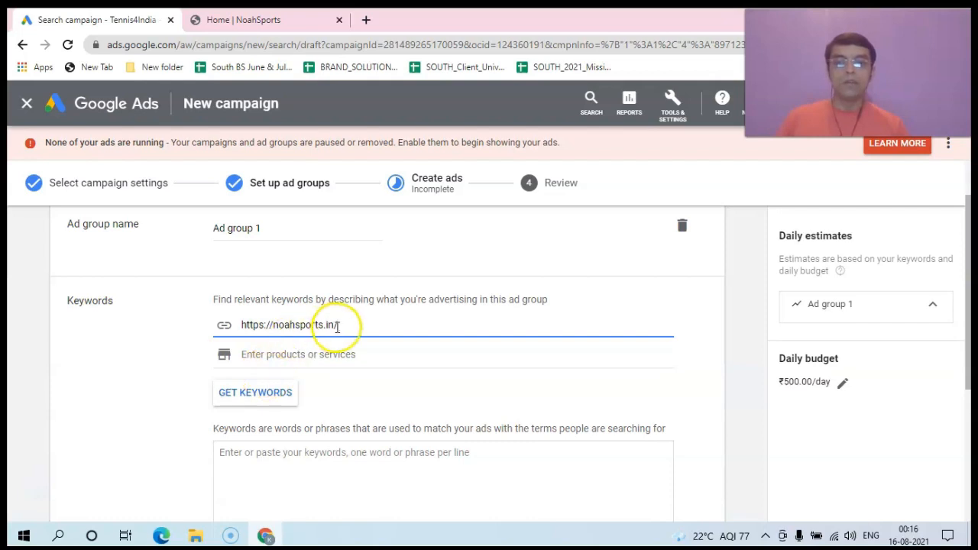
left_click(291, 358)
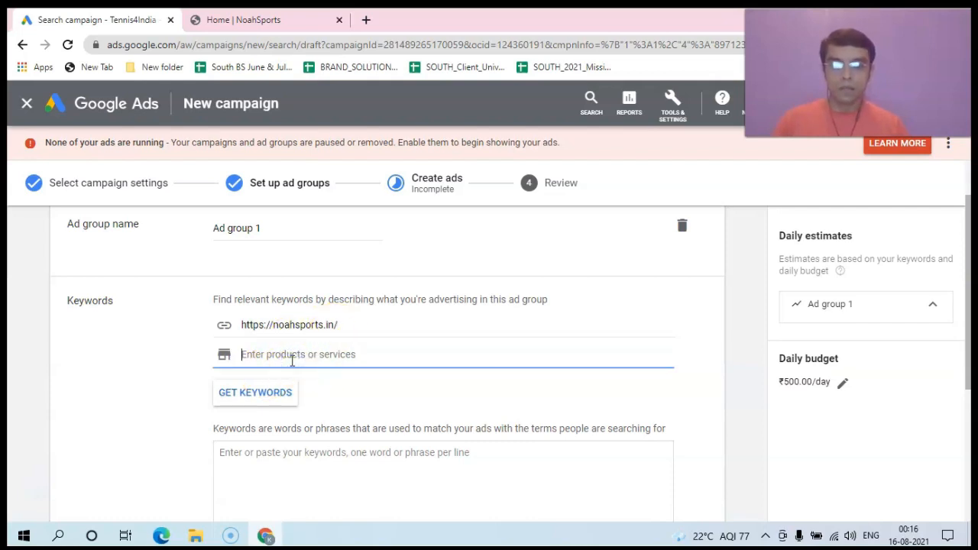
type("Tennis")
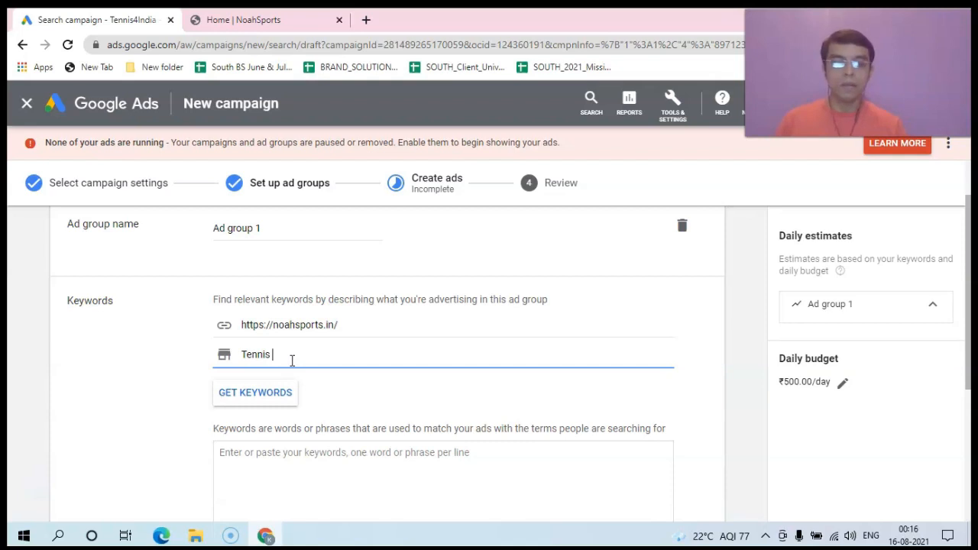
key("BackSpace")
key("BackSpace")
key("BackSpace")
key("BackSpace")
key("BackSpace")
key("BackSpace")
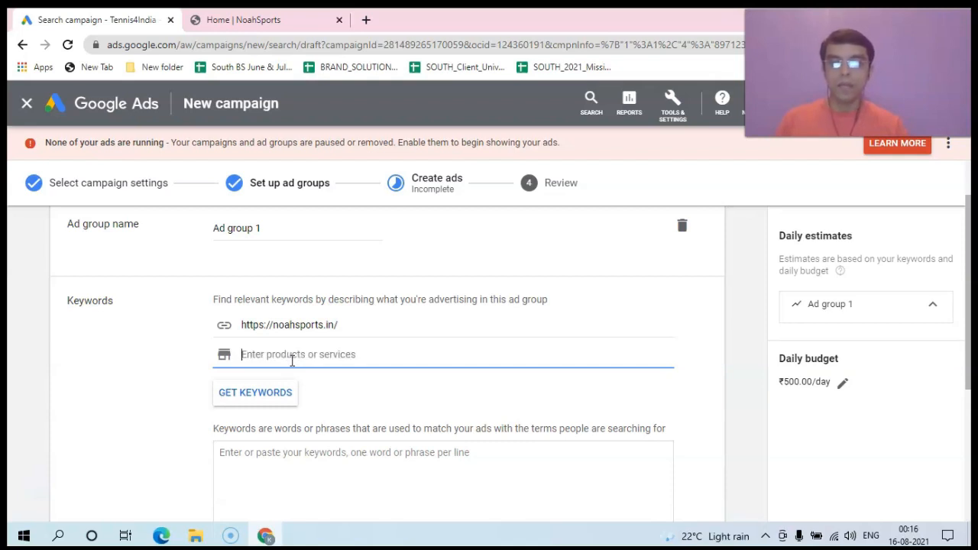
type("Tennis")
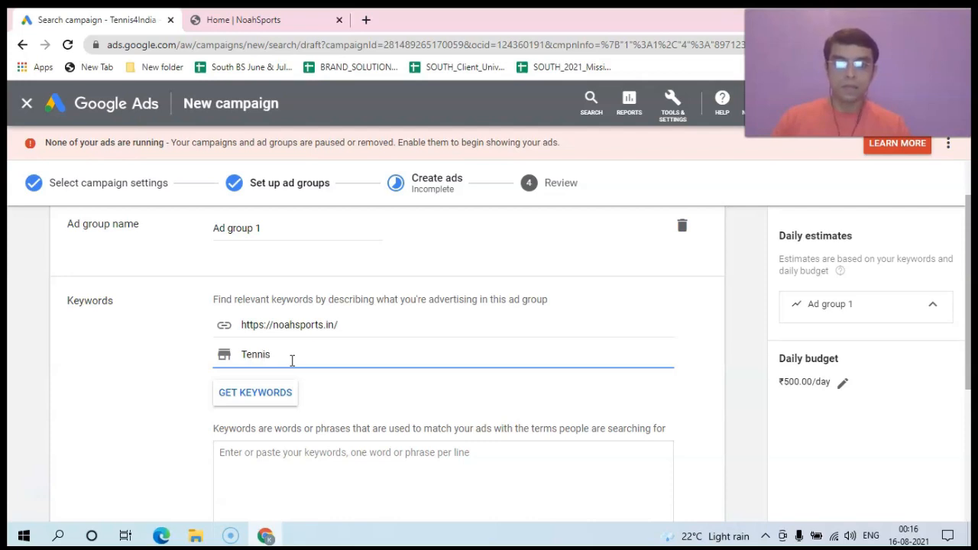
type(" rackets")
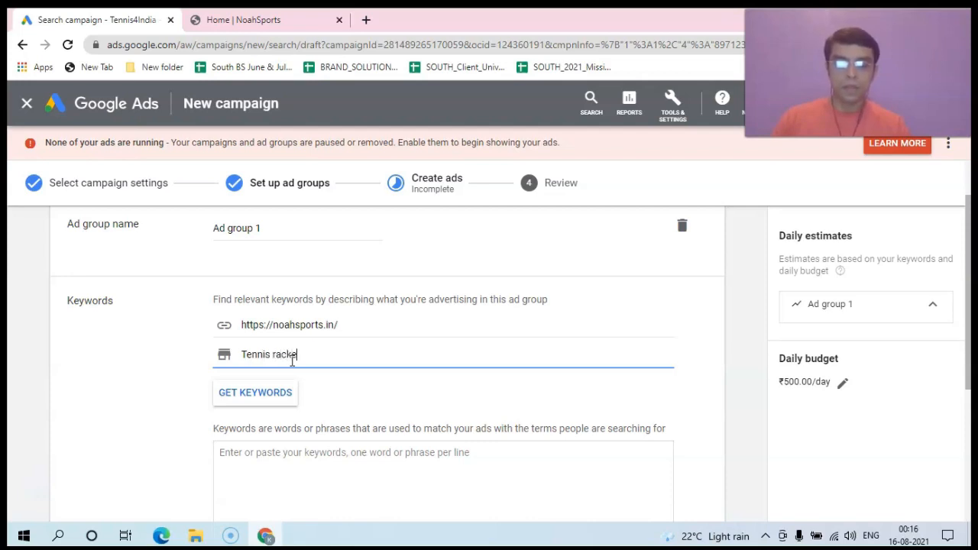
left_click(258, 400)
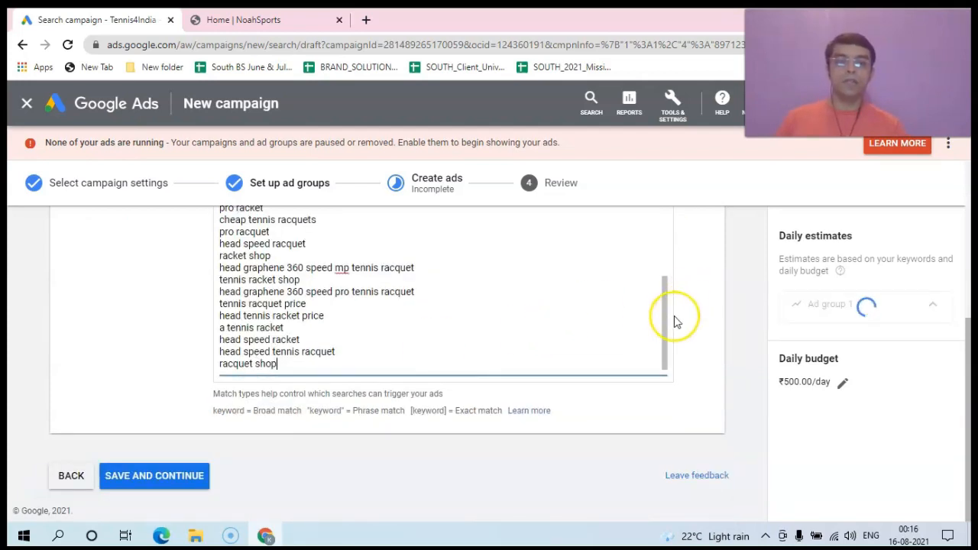
left_click(666, 316)
left_click_drag(666, 316, 660, 354)
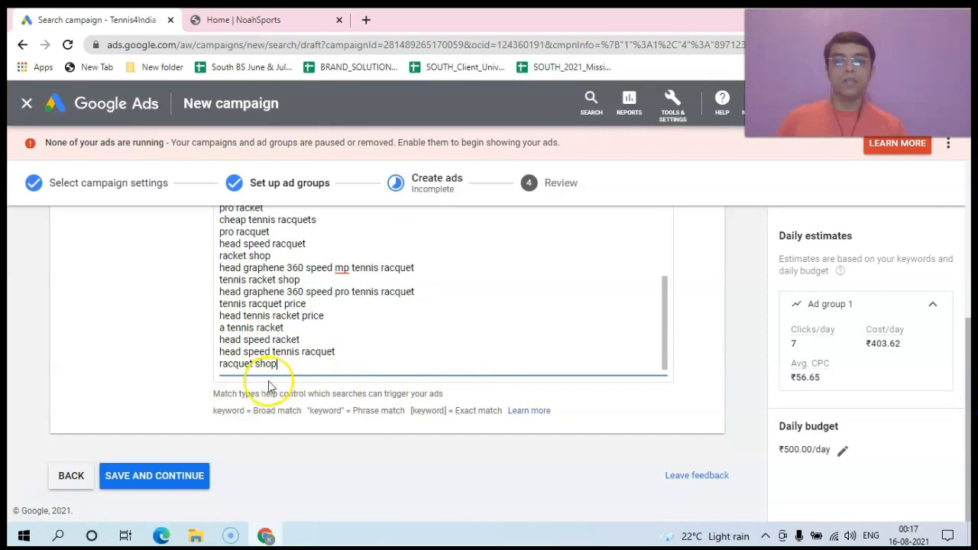
left_click_drag(967, 408, 970, 375)
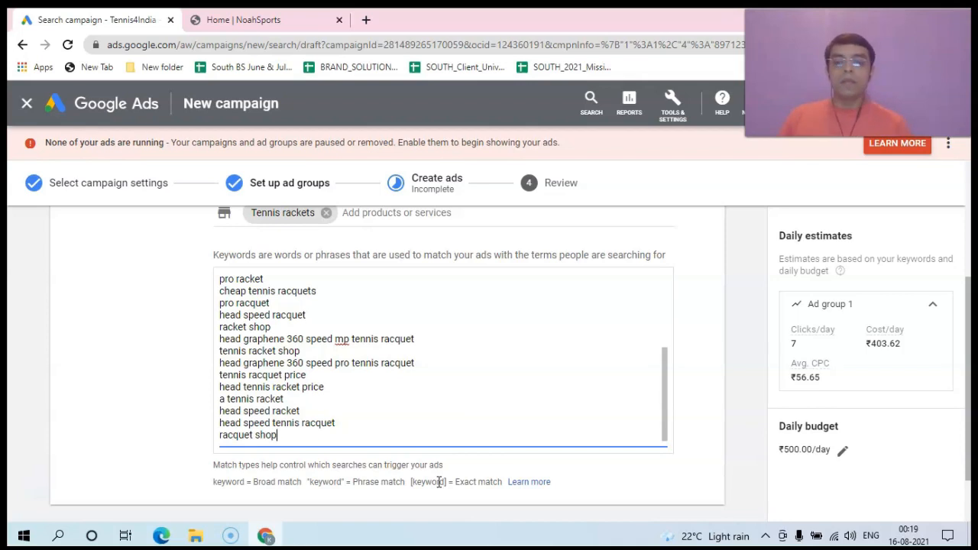
Step: Wrap "racket shop" in double quotes to make it a phrase-match keyword
left_click(220, 280)
left_click(266, 278)
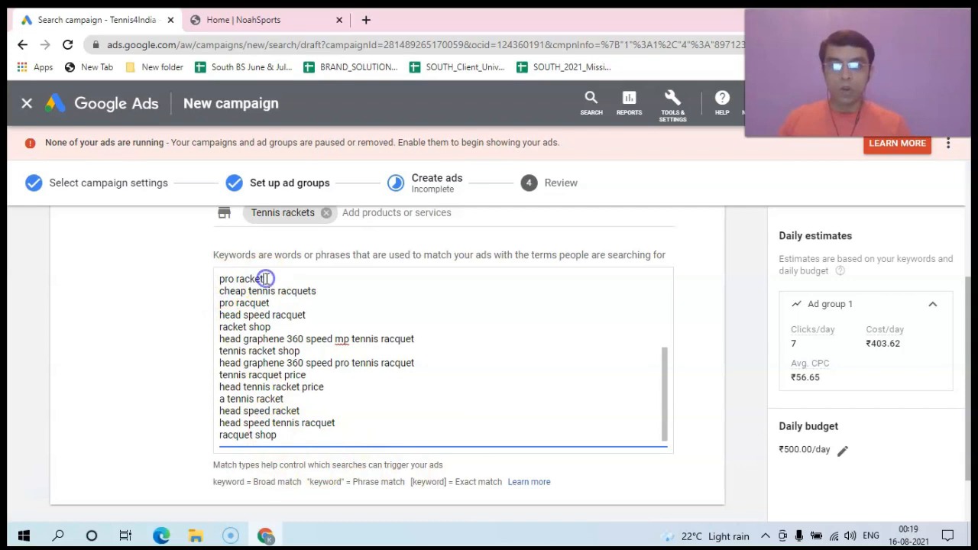
left_click(317, 291)
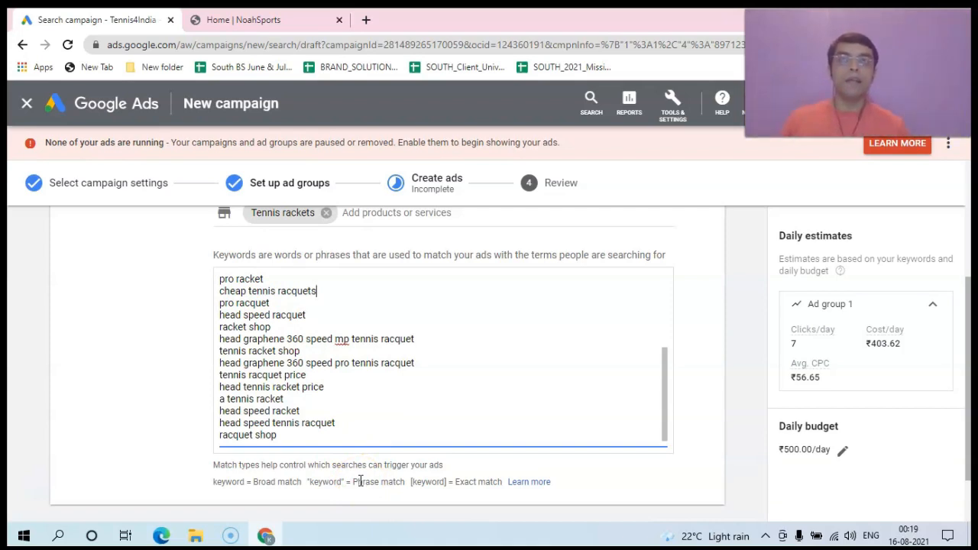
left_click(219, 326)
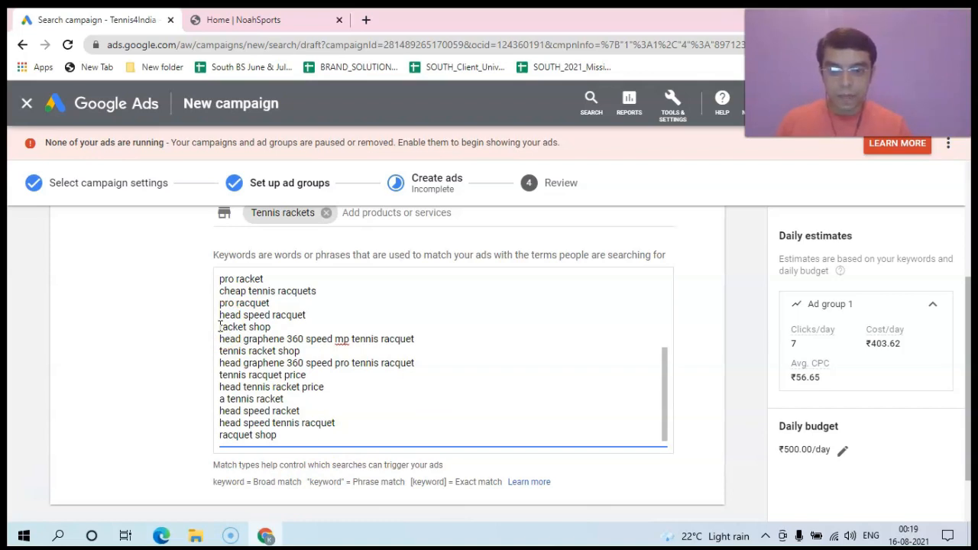
type("+")
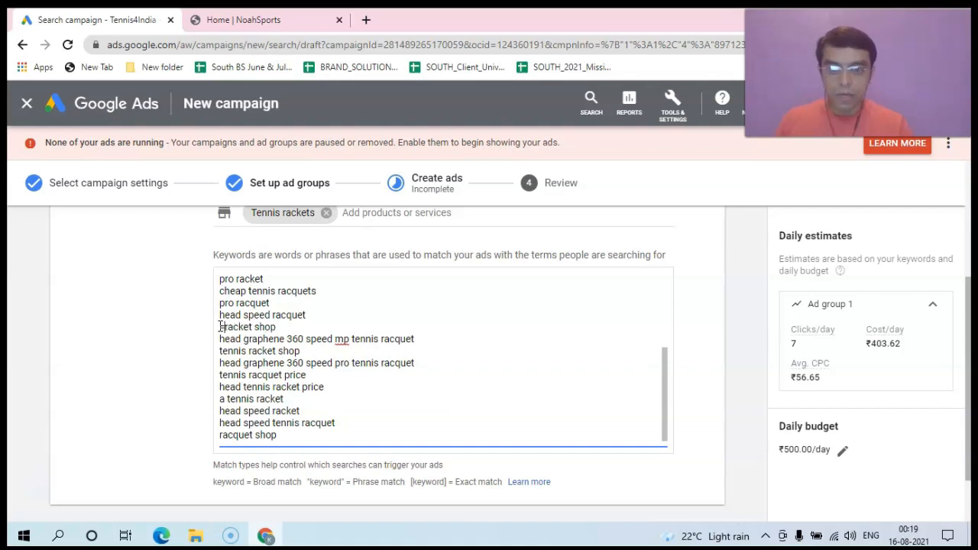
key("BackSpace")
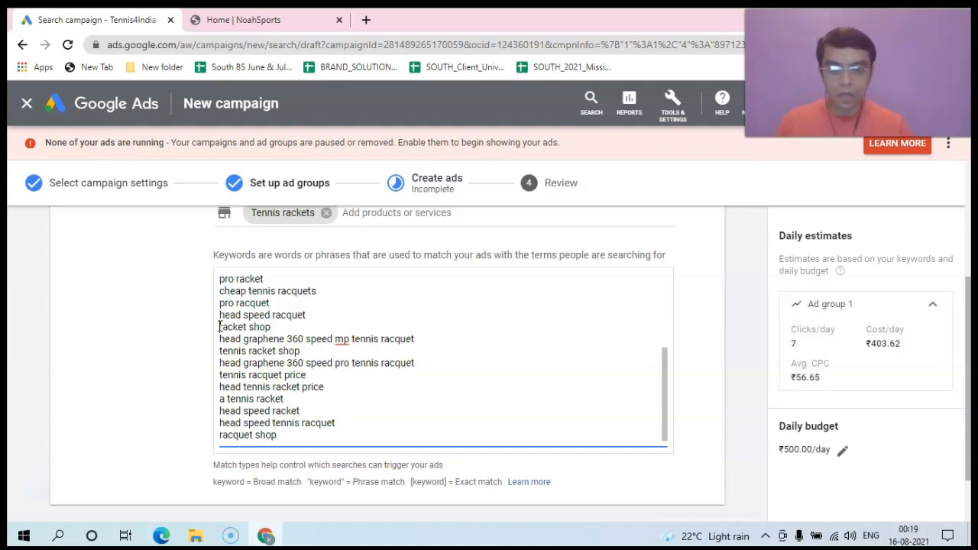
type("\"")
left_click(275, 326)
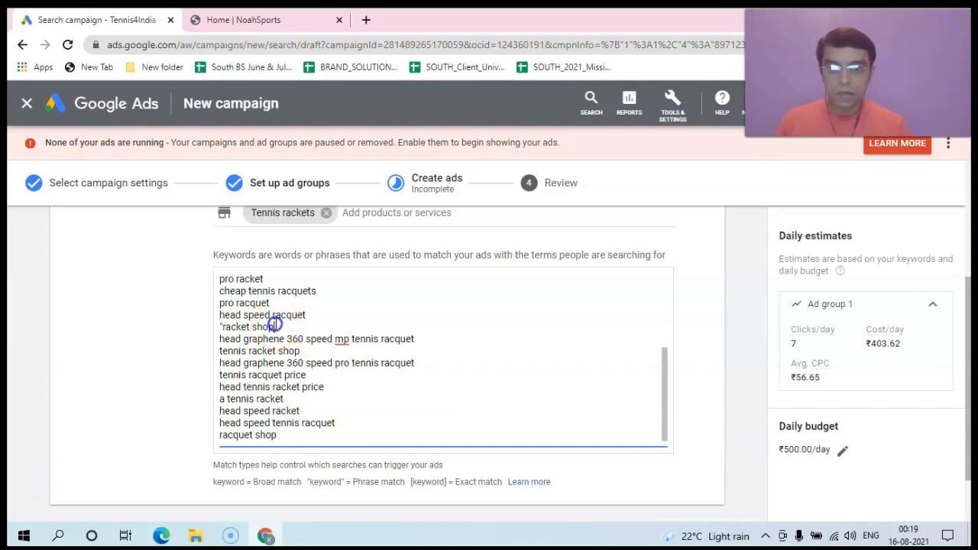
type("\"")
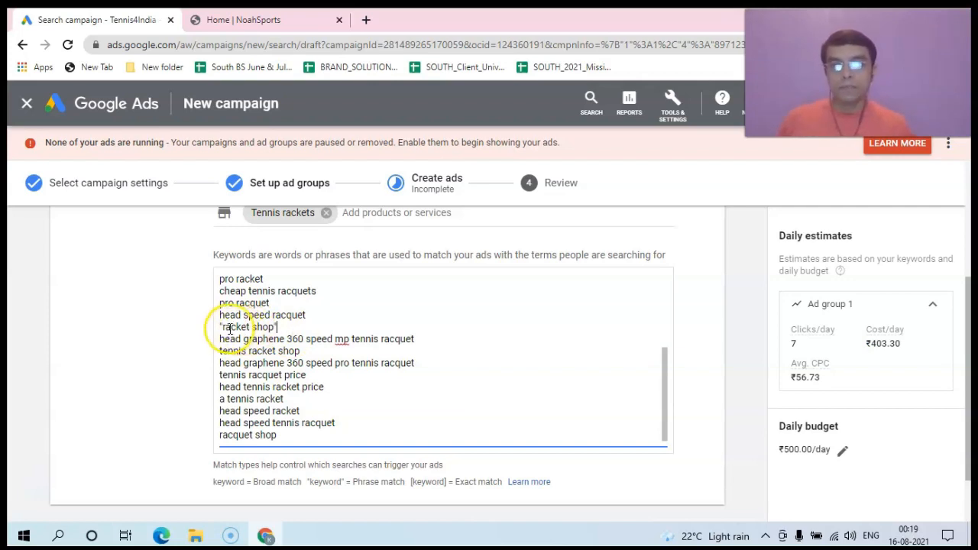
left_click(276, 326)
type("\"")
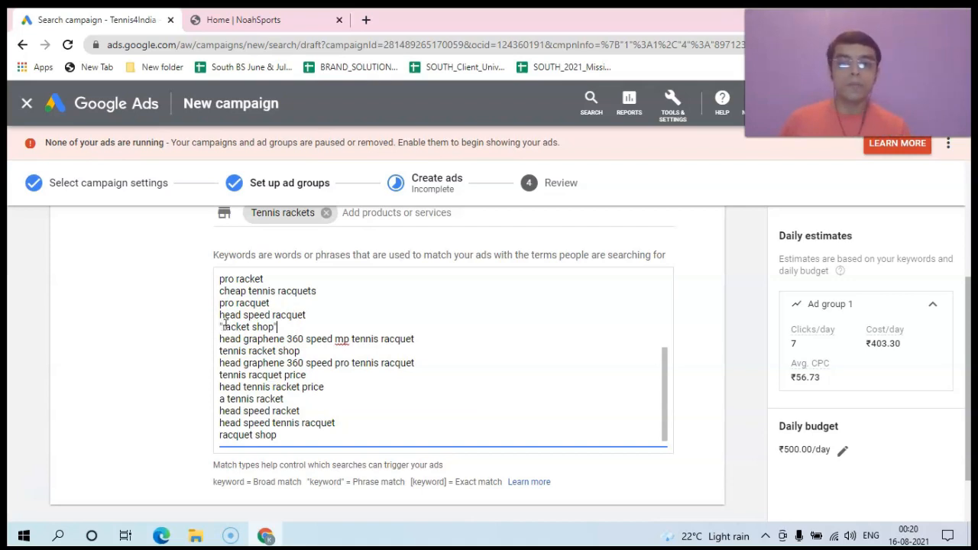
left_click(276, 326)
type("\"")
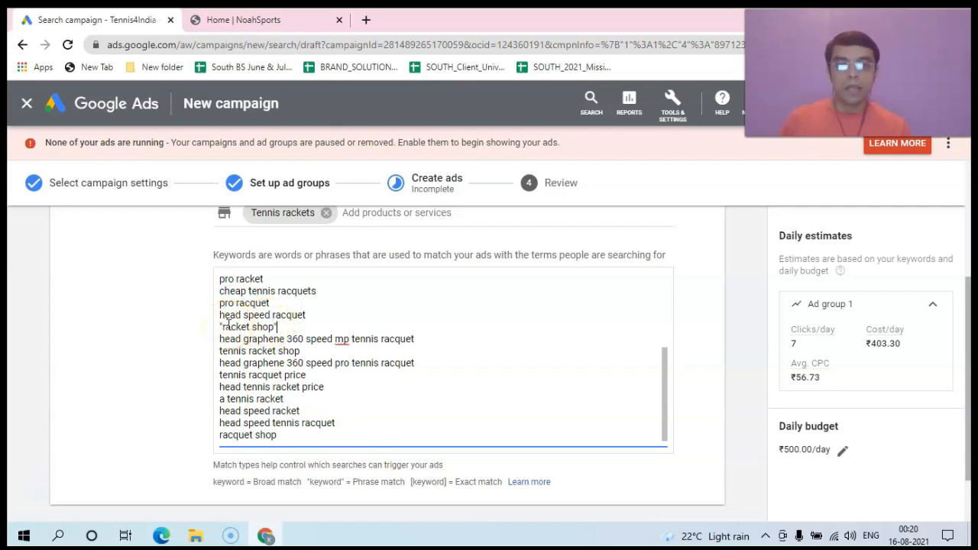
Step: Wrap "tennis racket shop" in double quotes for phrase match
left_click(219, 350)
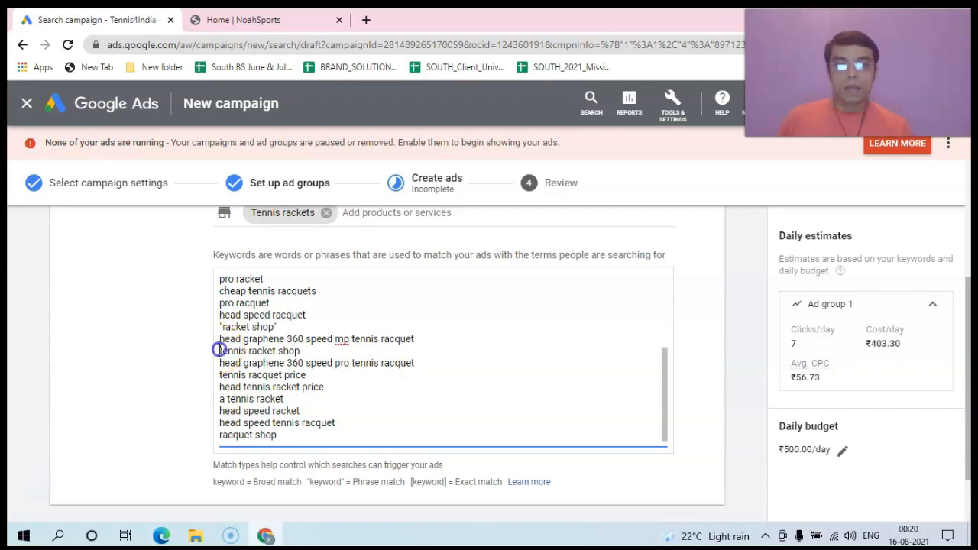
type("\"")
left_click(306, 350)
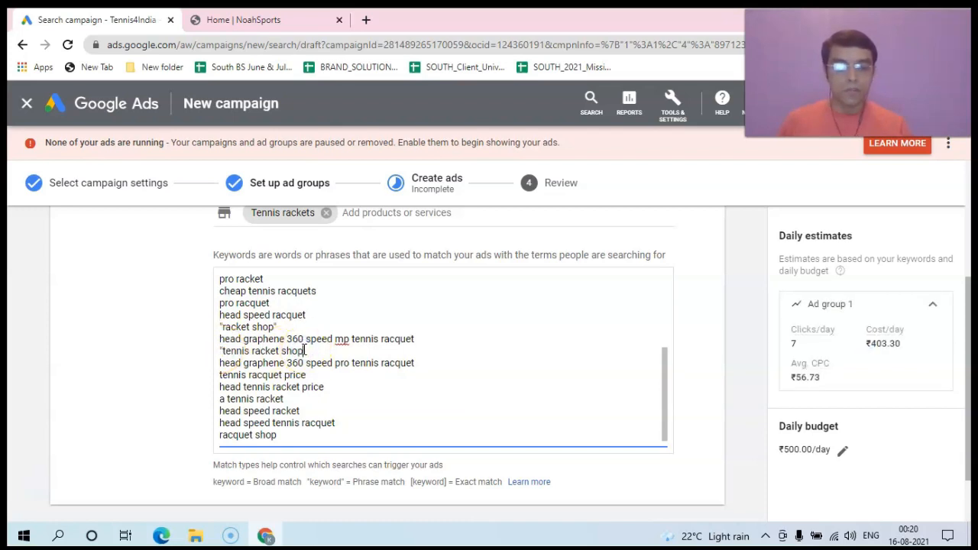
type("\"")
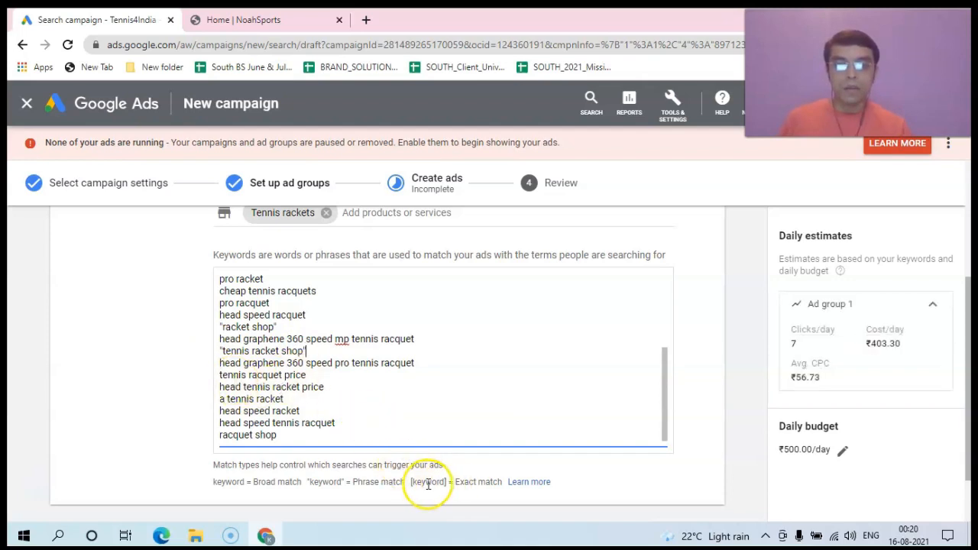
left_click(219, 400)
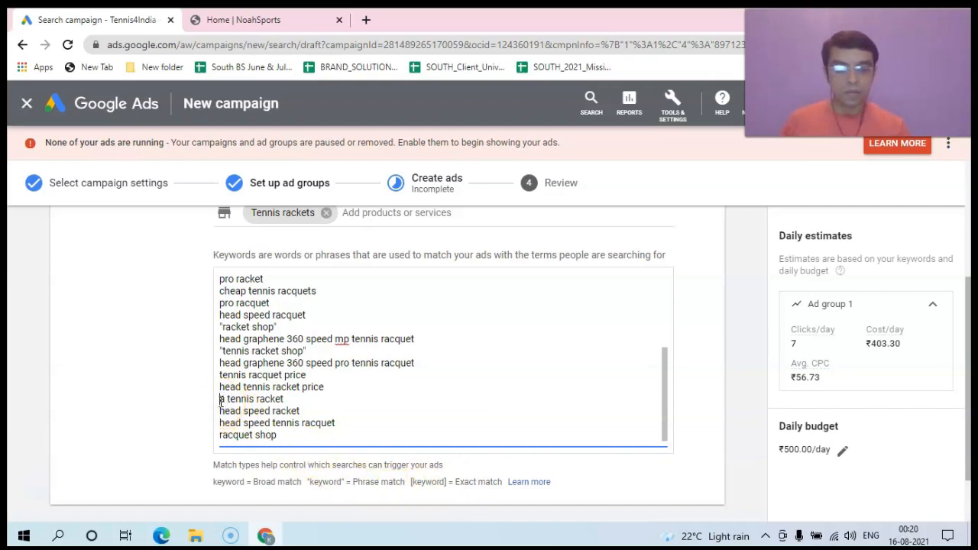
Step: Make 'a tennis racket' an exact-match keyword by wrapping it in square brackets
type("\"")
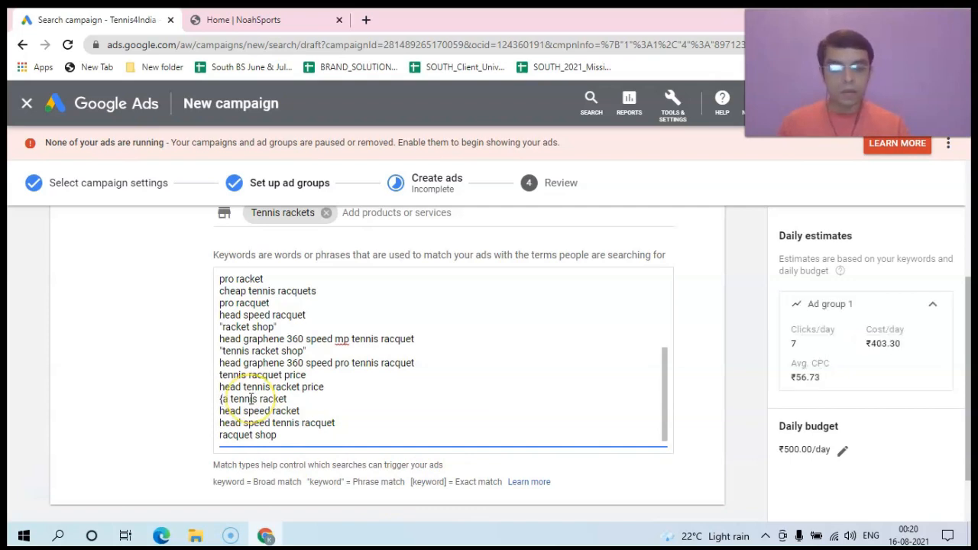
key("BackSpace")
type("[")
left_click(315, 405)
type("]")
left_click(291, 400)
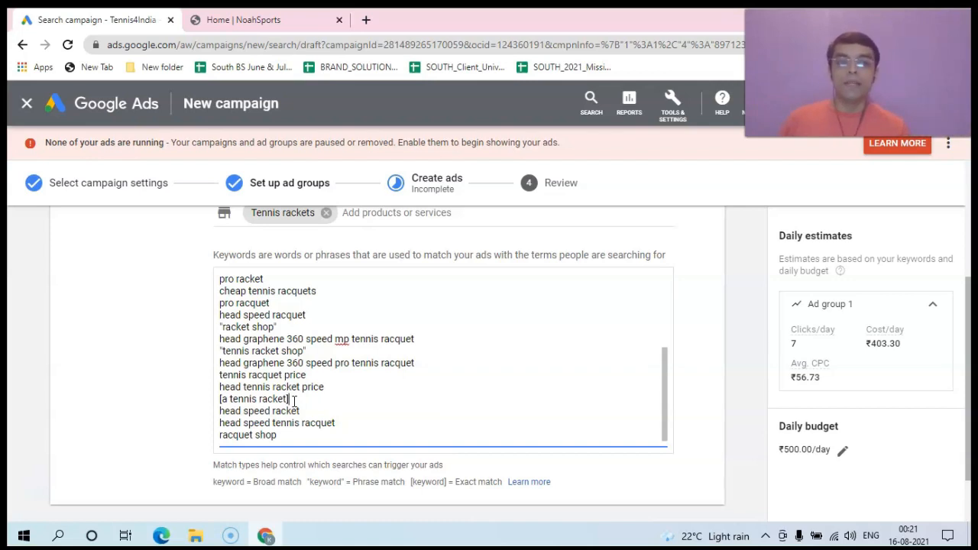
Step: Wrap 'head speed tennis racquet' in square brackets for exact match
left_click(220, 422)
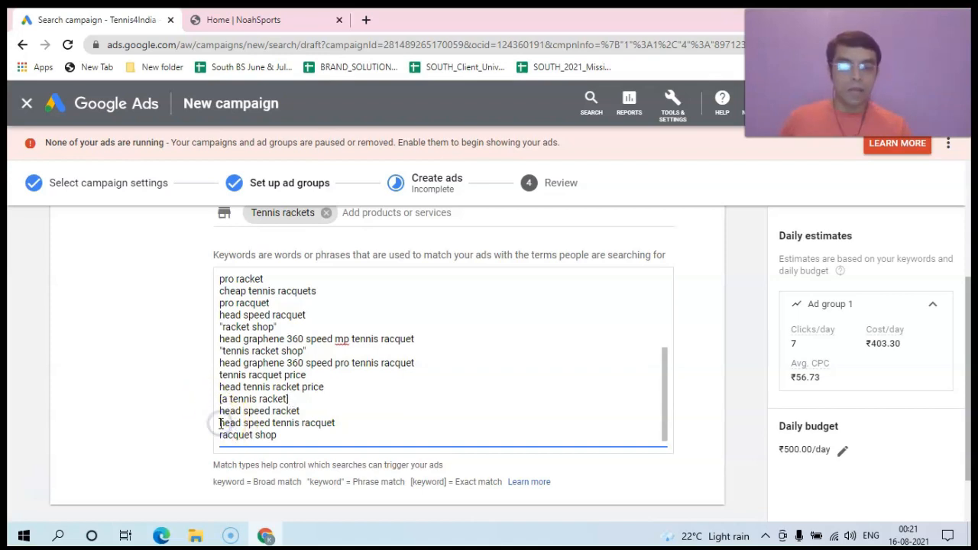
type("[")
left_click(338, 422)
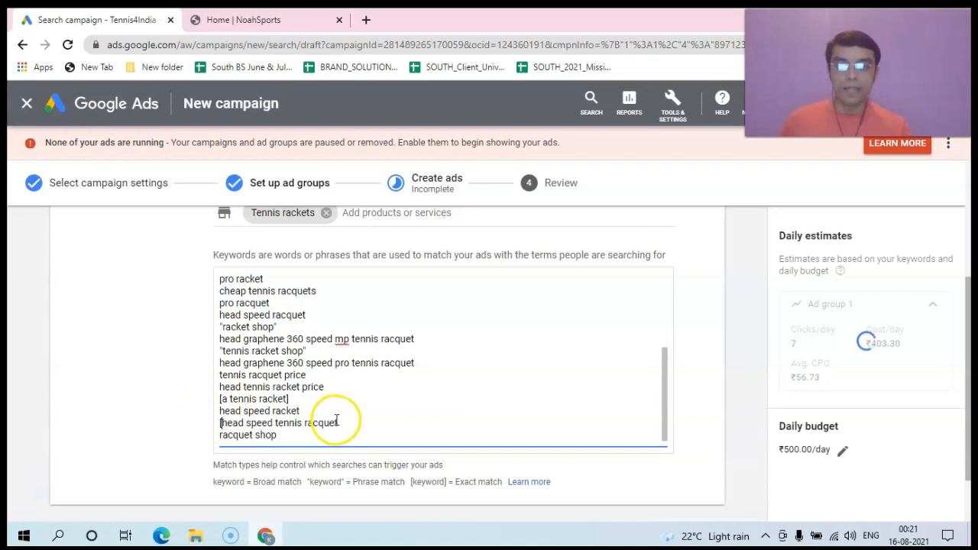
type("]")
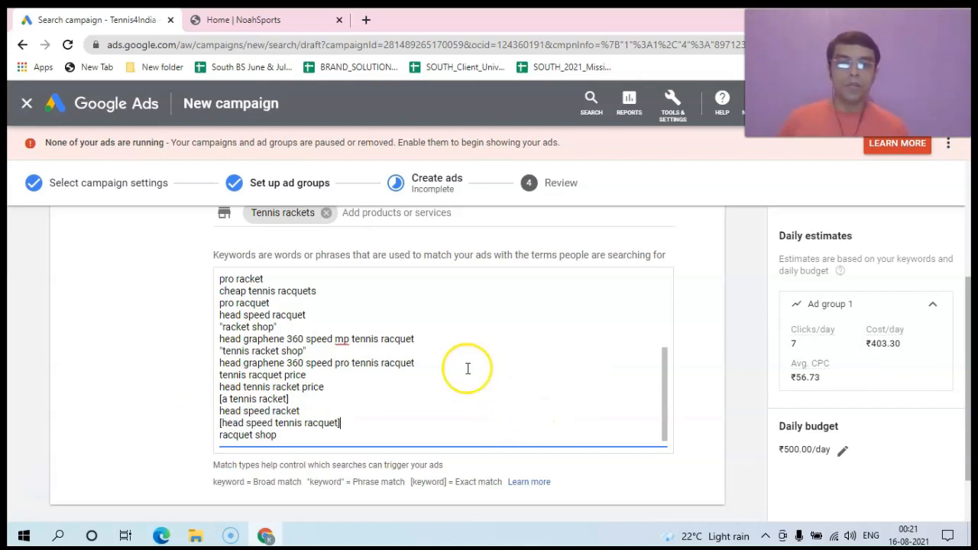
left_click_drag(971, 406, 969, 464)
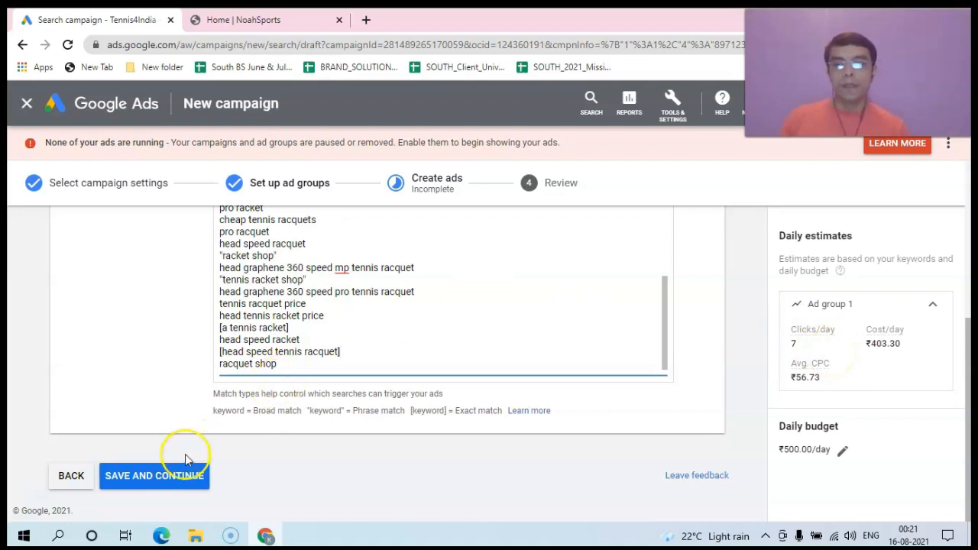
Step: Save Ad group 1's keywords, continue to Create ads, and expand the full keyword list
left_click(179, 475)
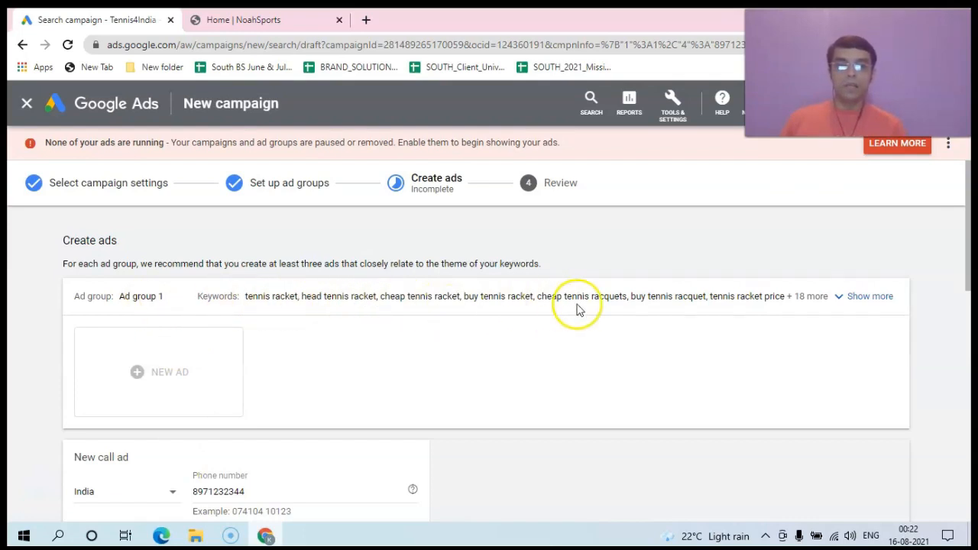
left_click(842, 296)
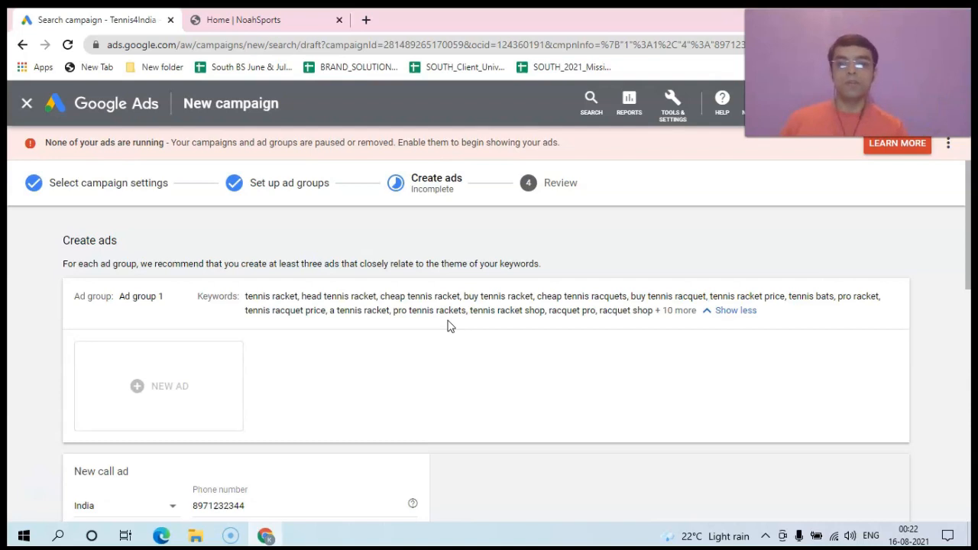
left_click_drag(969, 251, 969, 281)
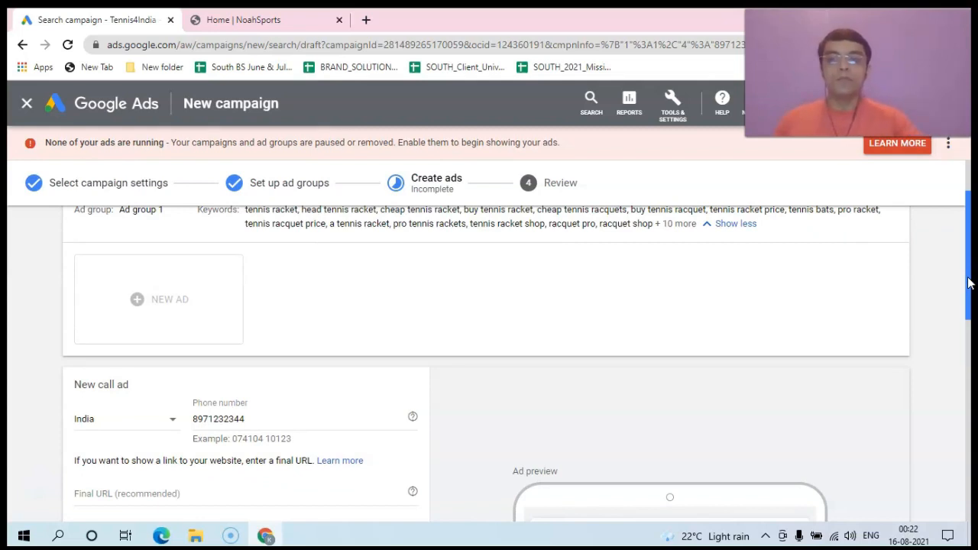
mouse_move(967, 283)
left_mouse_down()
mouse_move(967, 256)
mouse_move(969, 273)
left_mouse_up()
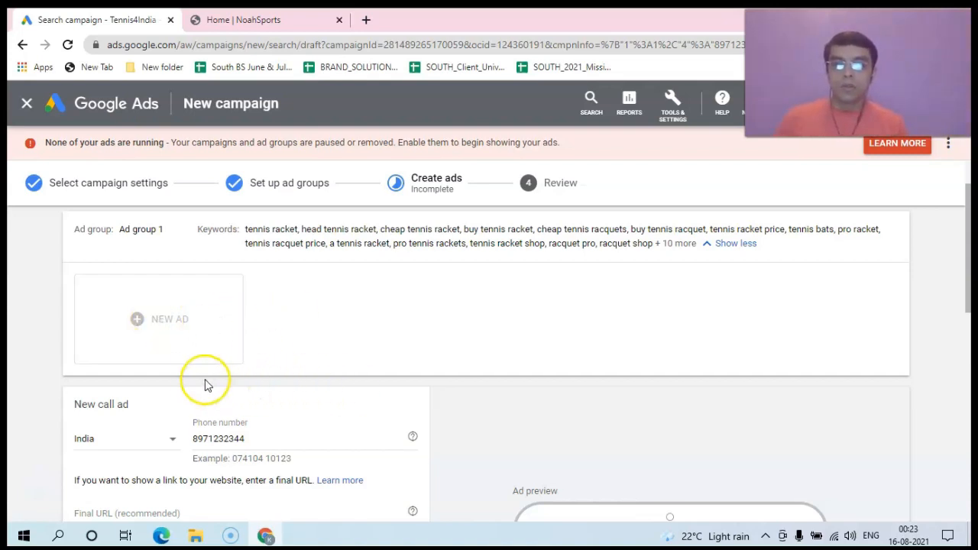
left_click_drag(967, 294, 967, 353)
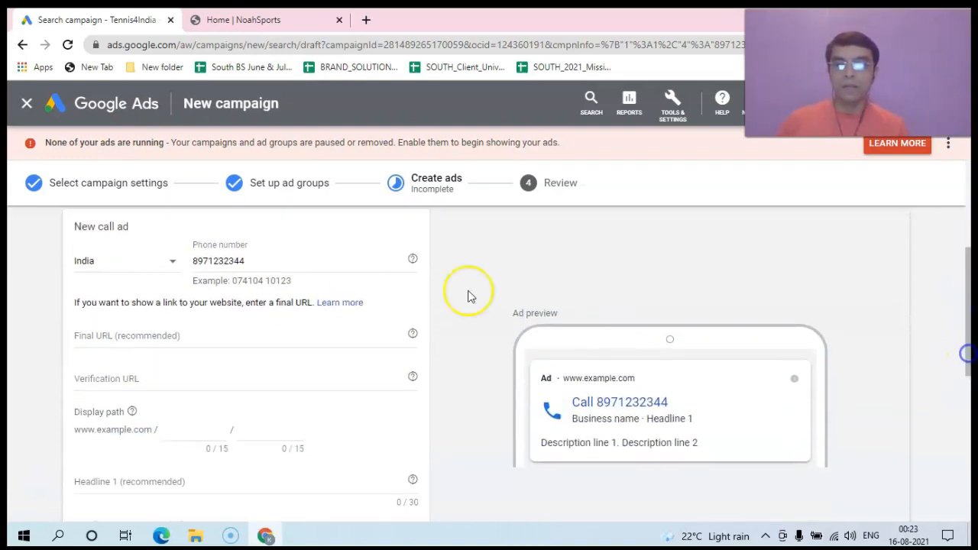
left_click(123, 333)
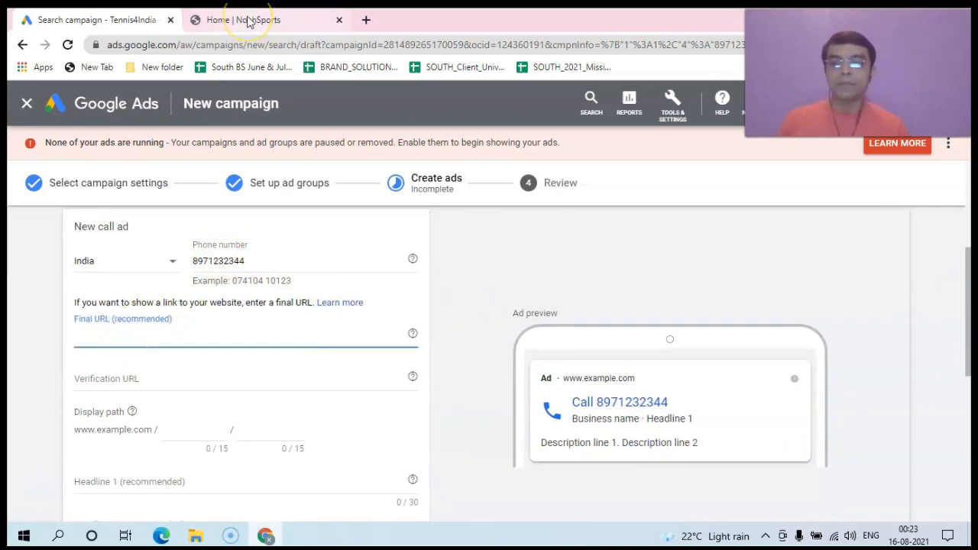
Step: Copy the NoahSports Wilson racquets page address, noahsports.in/product-brands/wilson/wilson-racquets/
left_click(247, 21)
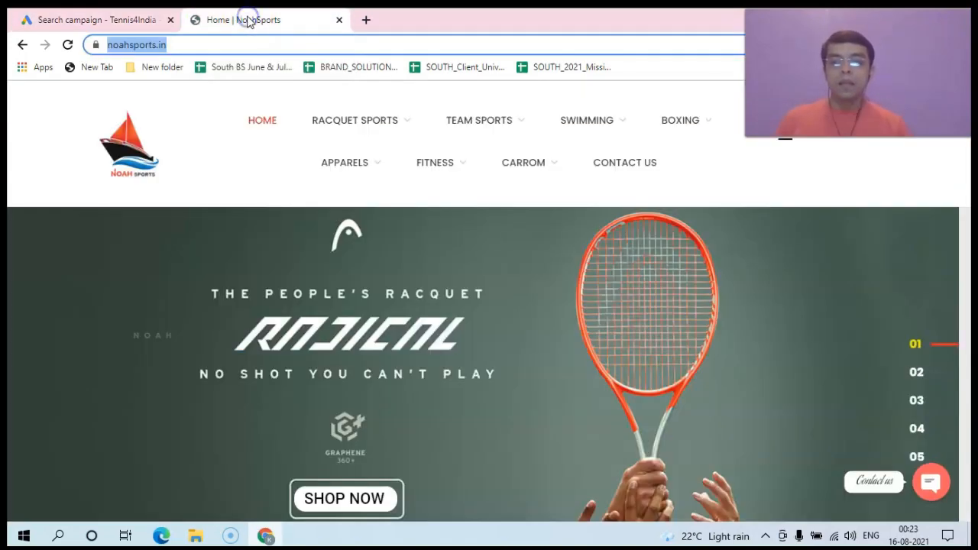
mouse_move(446, 141)
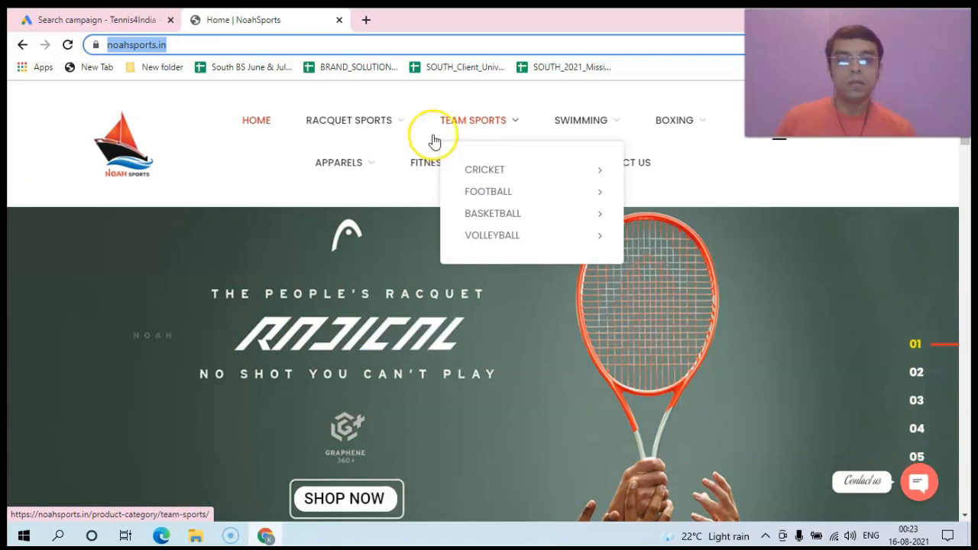
mouse_move(391, 179)
mouse_move(531, 191)
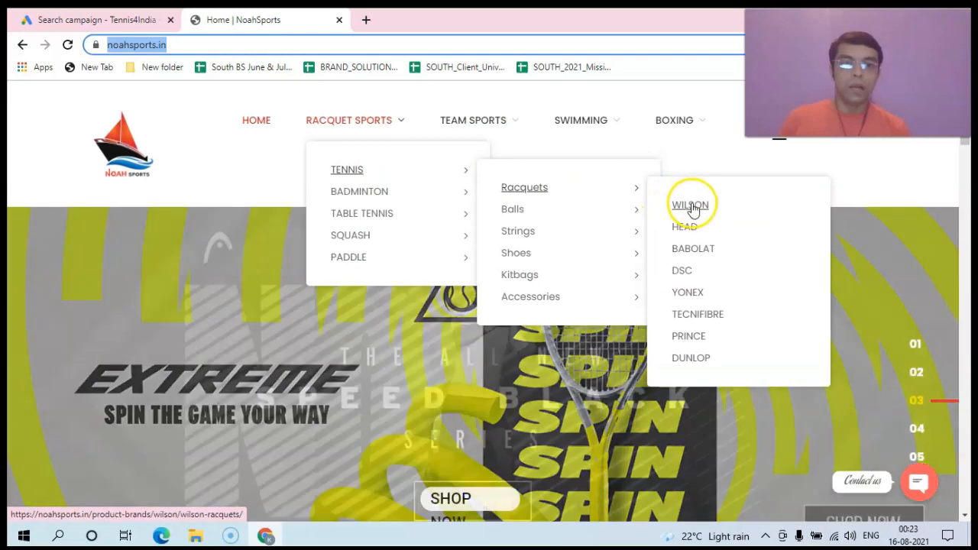
left_click(691, 206)
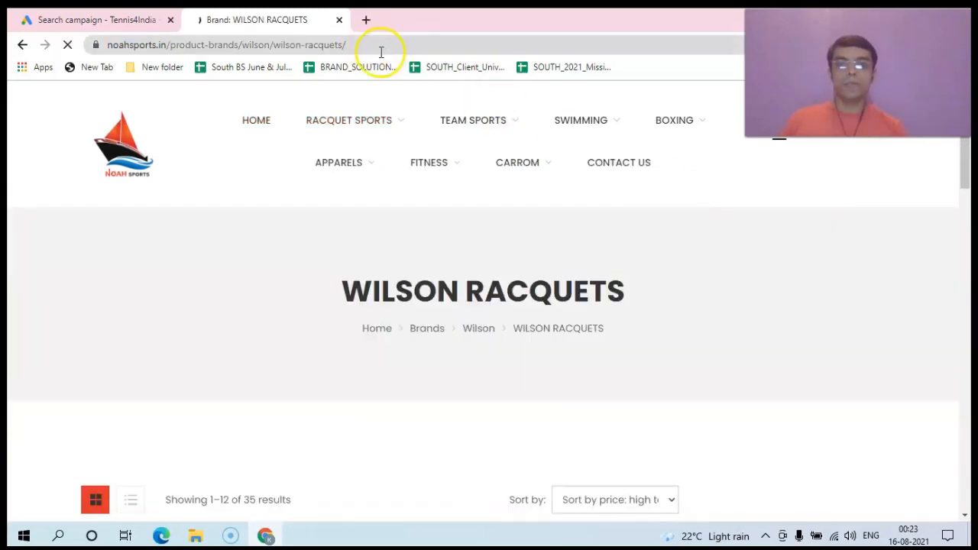
left_click(374, 47)
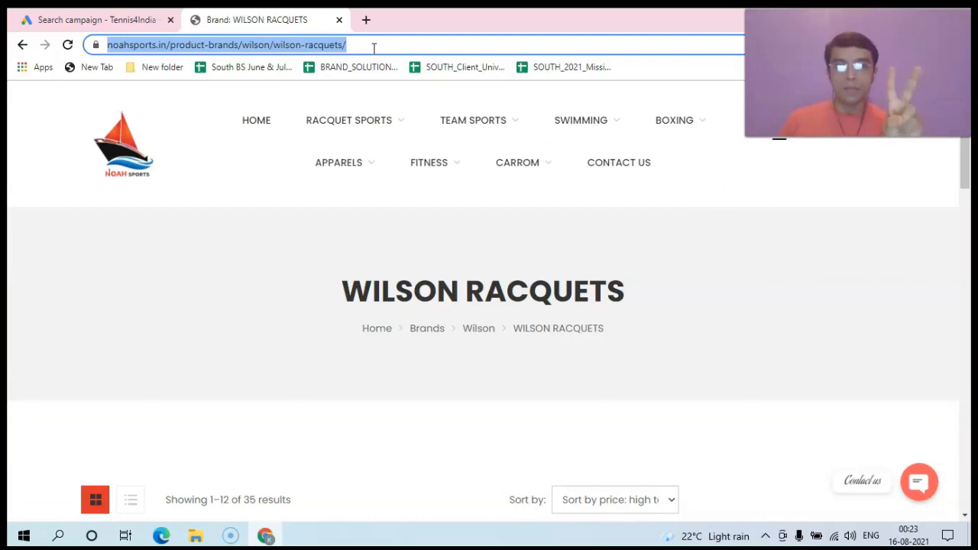
right_click(374, 47)
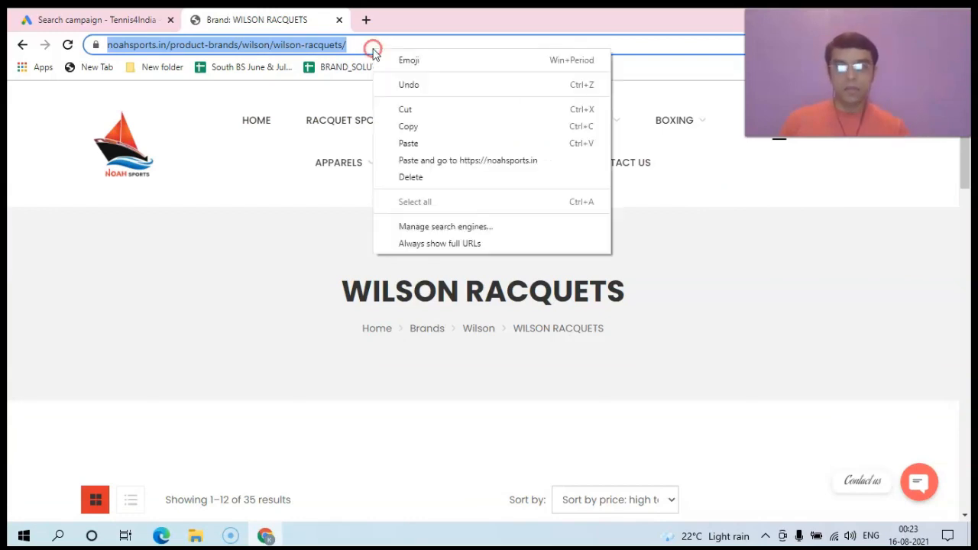
left_click(413, 125)
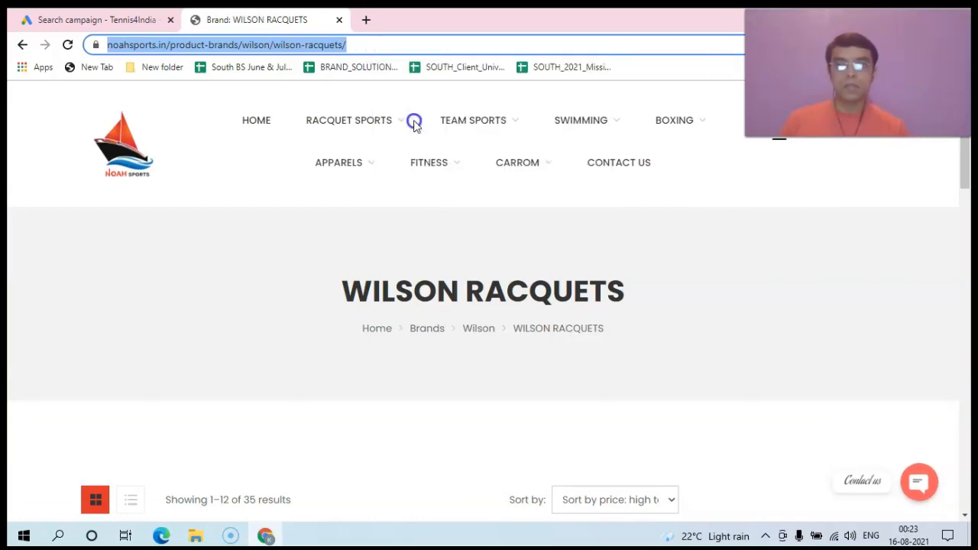
left_click(92, 19)
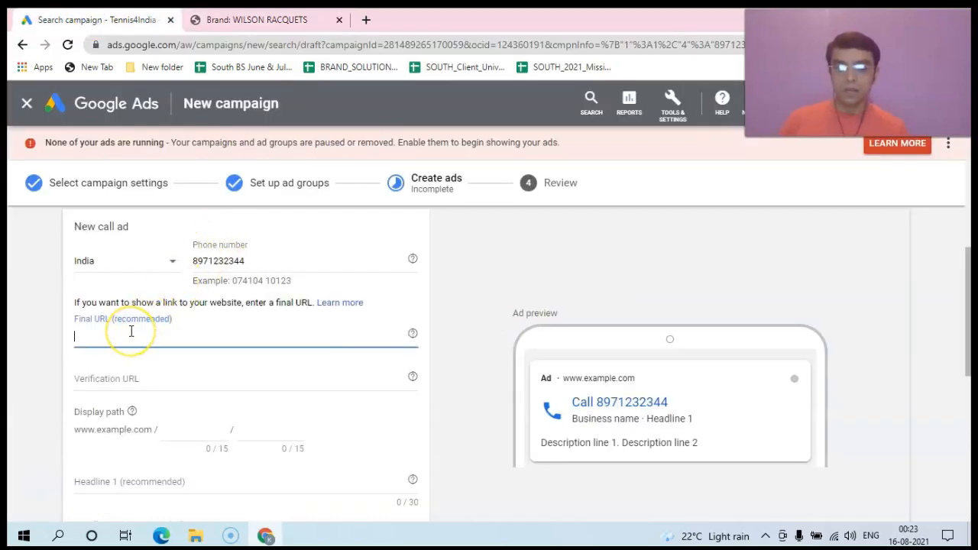
Step: Paste the Wilson racquets page address as both the final URL and verification URL
key("ctrl+v")
left_click(103, 380)
key("ctrl+v")
left_click_drag(969, 336, 968, 396)
left_click(80, 310)
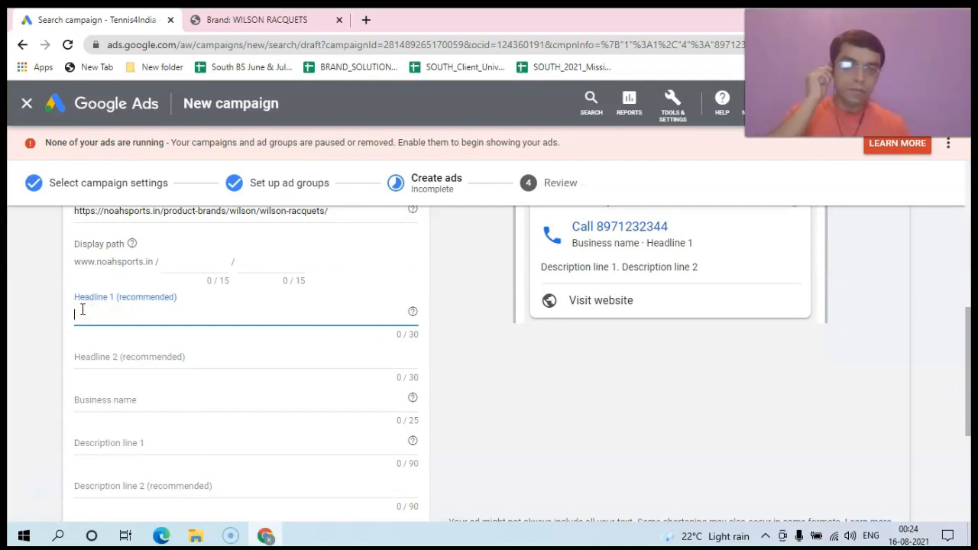
mouse_move(967, 368)
left_mouse_down()
mouse_move(970, 339)
mouse_move(971, 351)
left_mouse_up()
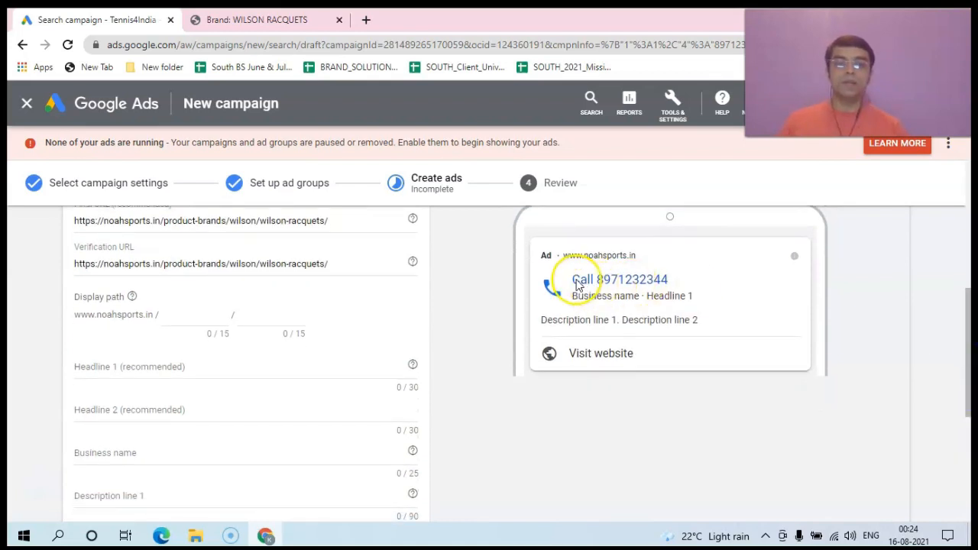
left_click(144, 371)
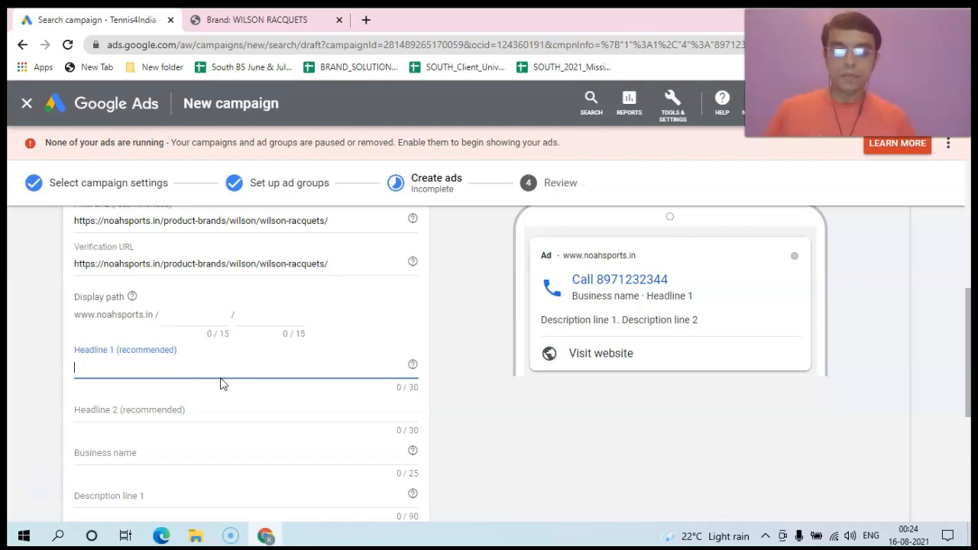
Step: Set headline 1 to 'Babolat rackets at best prices', keeping it under 30 characters
type("Be")
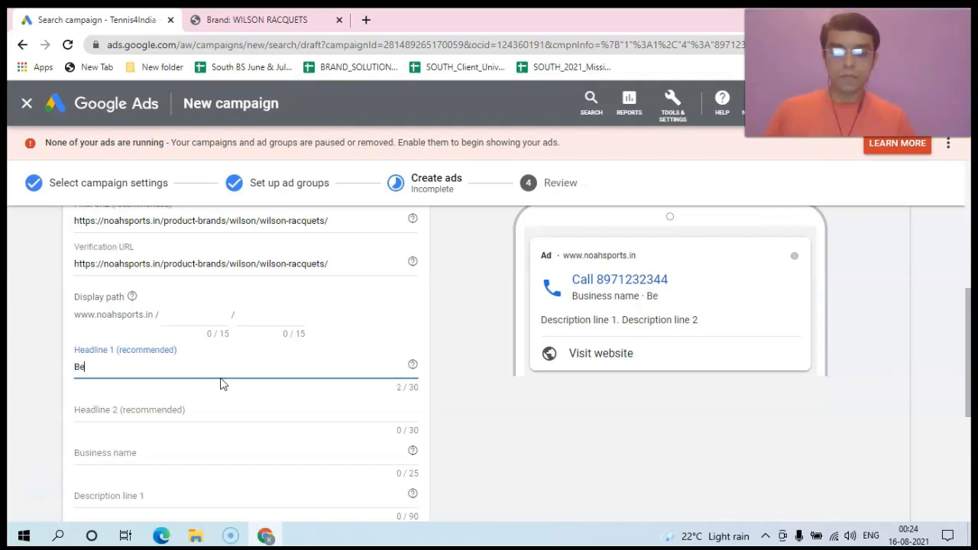
key("BackSpace")
key("BackSpace")
key("BackSpace")
type("Babolat")
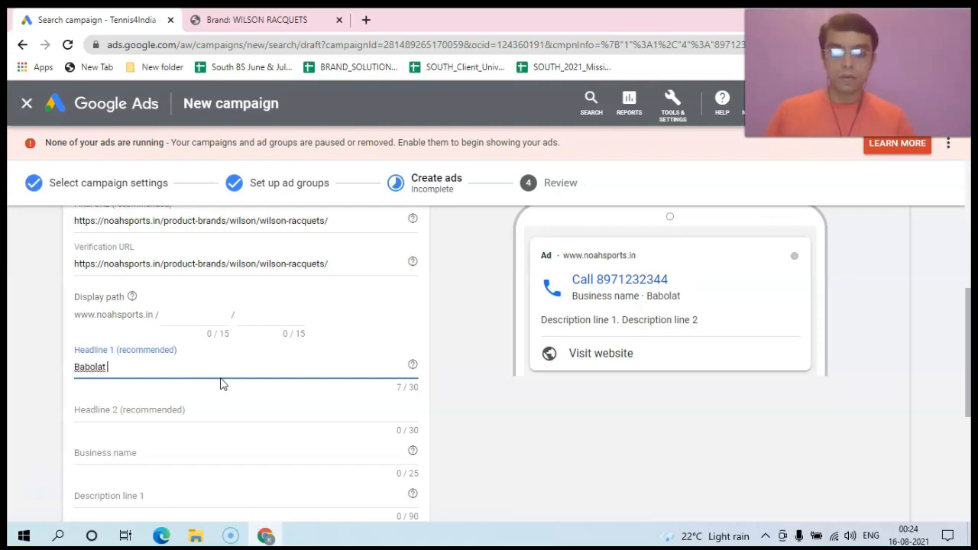
type(" rackets")
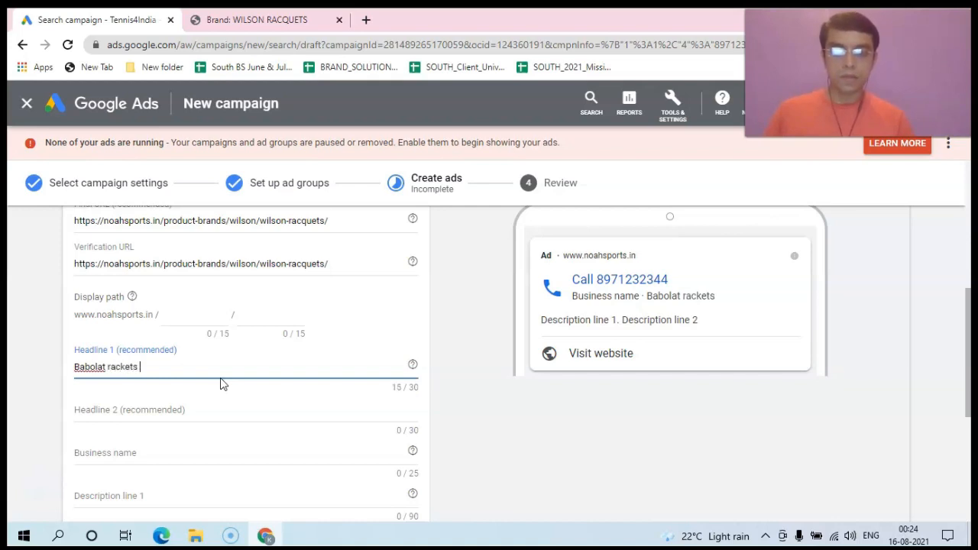
type(" from the")
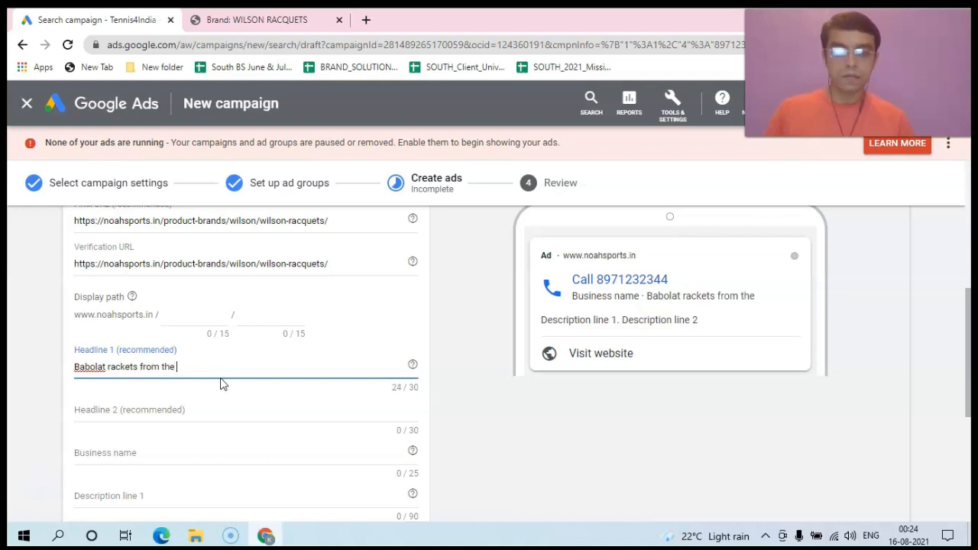
type(" biggest")
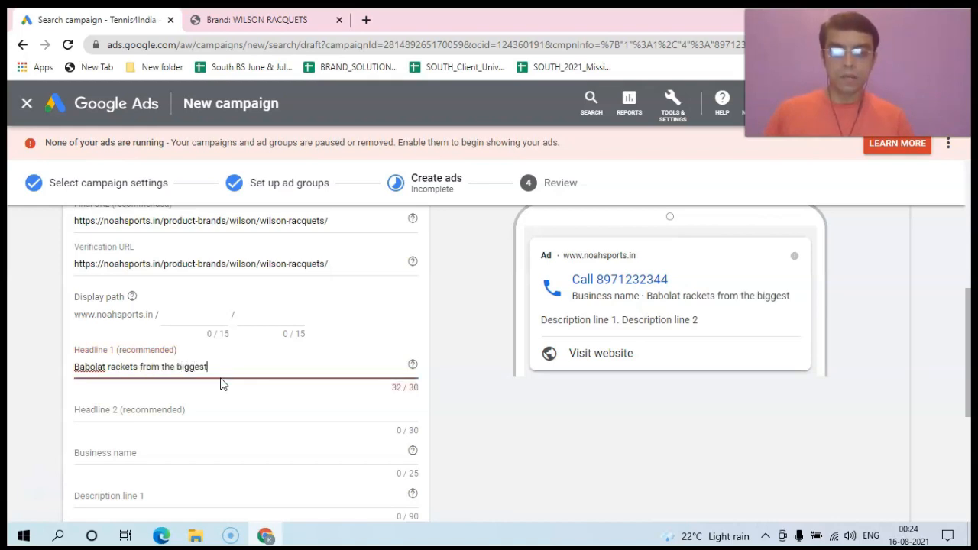
key("BackSpace")
key("BackSpace")
key("BackSpace")
key("BackSpace")
key("BackSpace")
key("BackSpace")
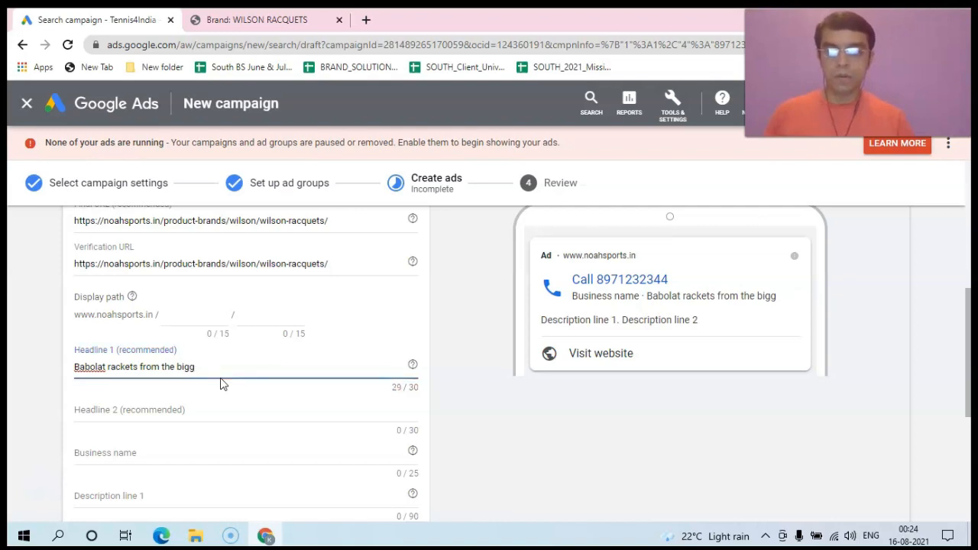
key("BackSpace")
key("BackSpace")
key("BackSpace")
key("BackSpace")
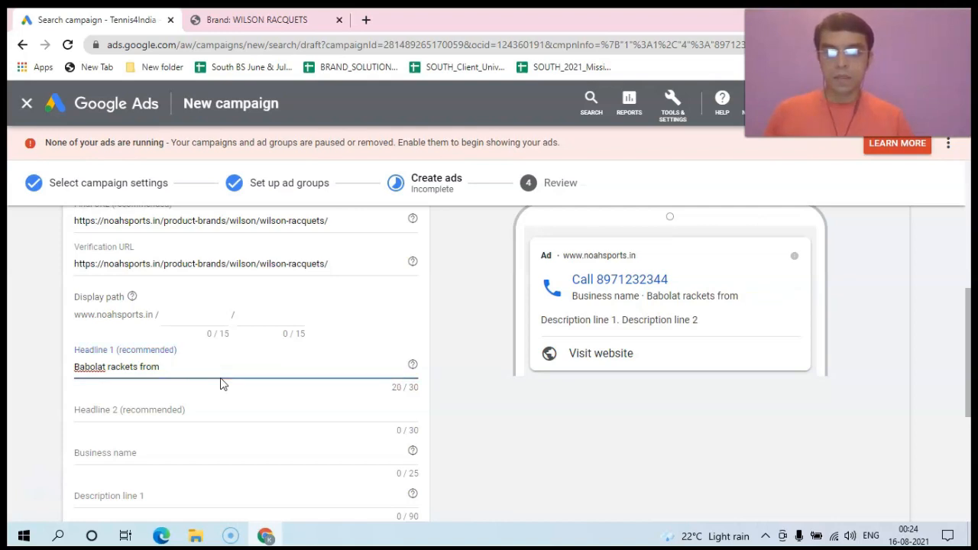
key("BackSpace")
key("BackSpace")
key("BackSpace")
key("BackSpace")
key("BackSpace")
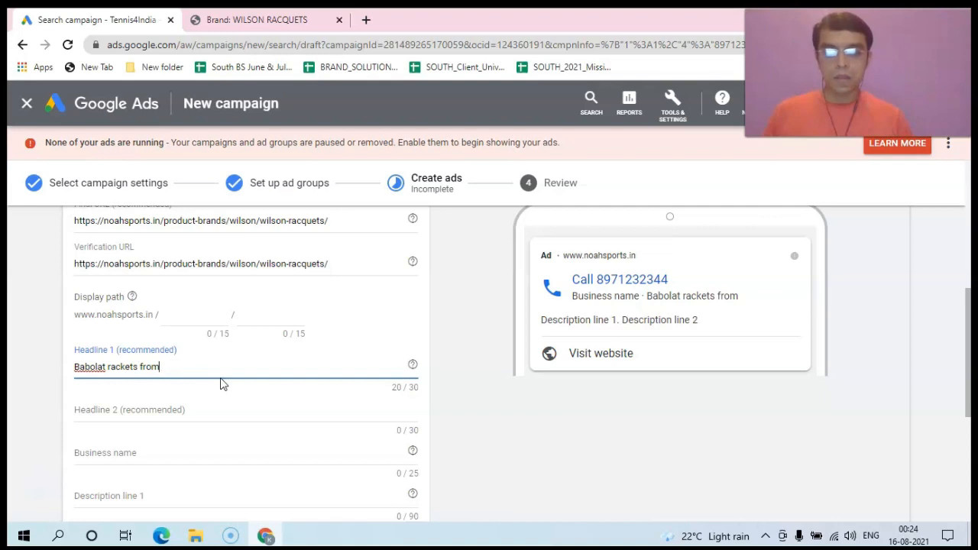
type("at best prices")
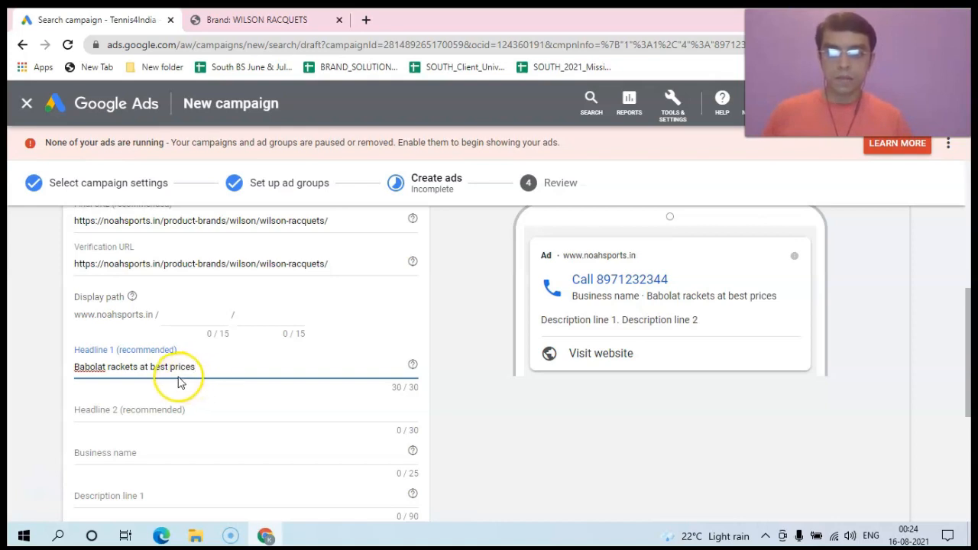
Step: Enter headline 2 as 'From the biggest sports store', replacing 'online store'
left_click(147, 412)
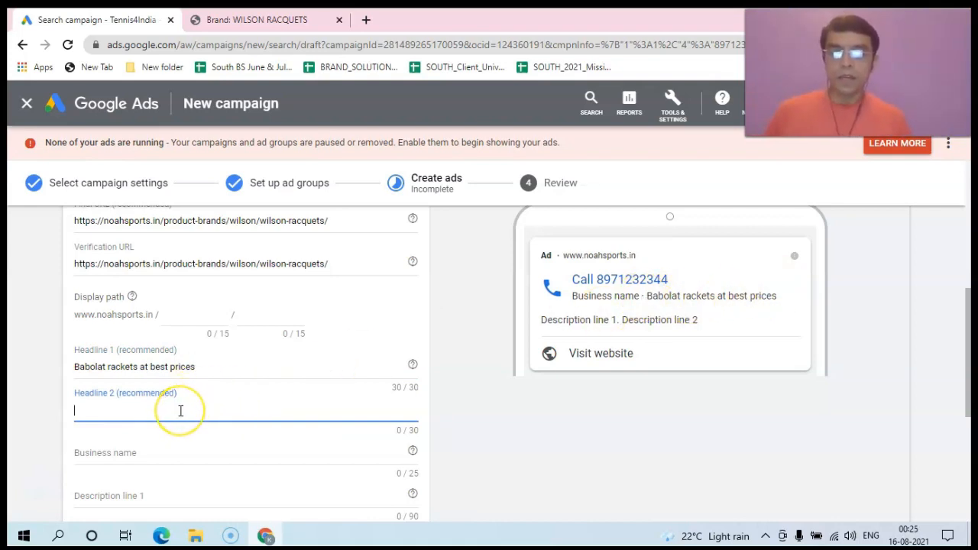
type("From the biggest online store")
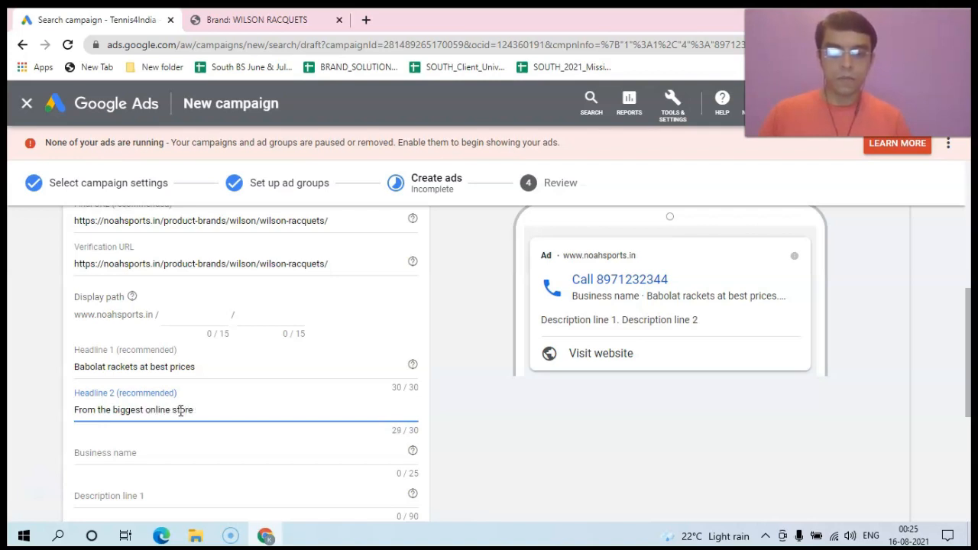
left_click_drag(968, 356, 968, 397)
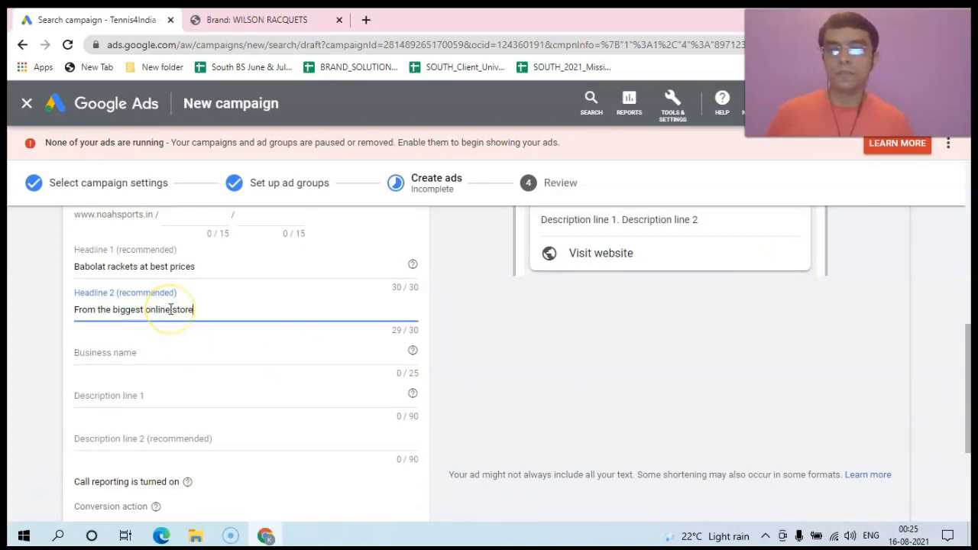
left_click(204, 312)
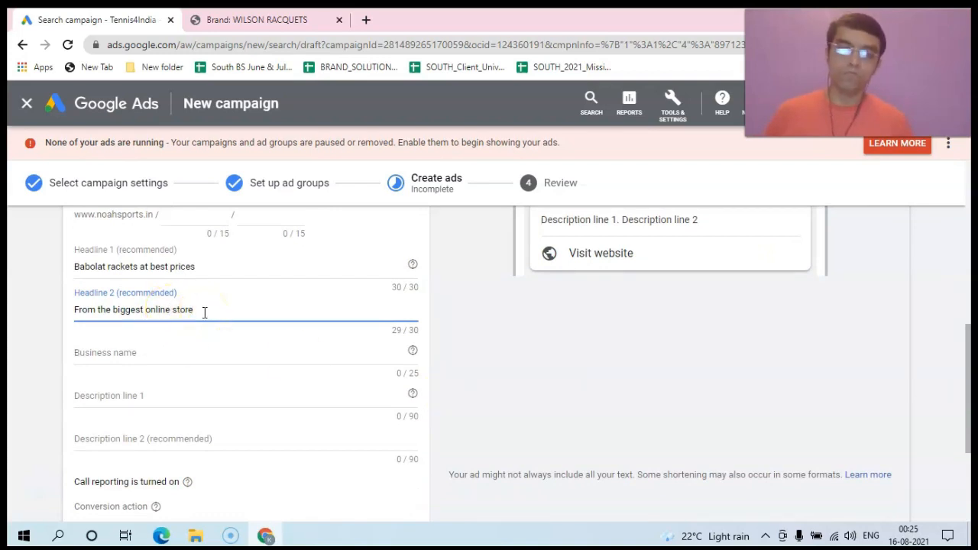
left_click(203, 311)
left_click_drag(201, 312, 141, 308)
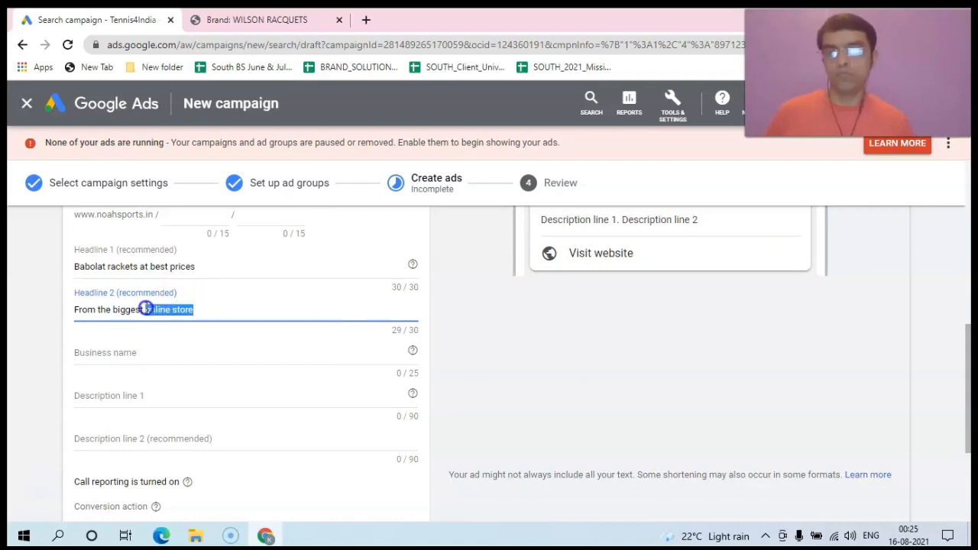
type("a")
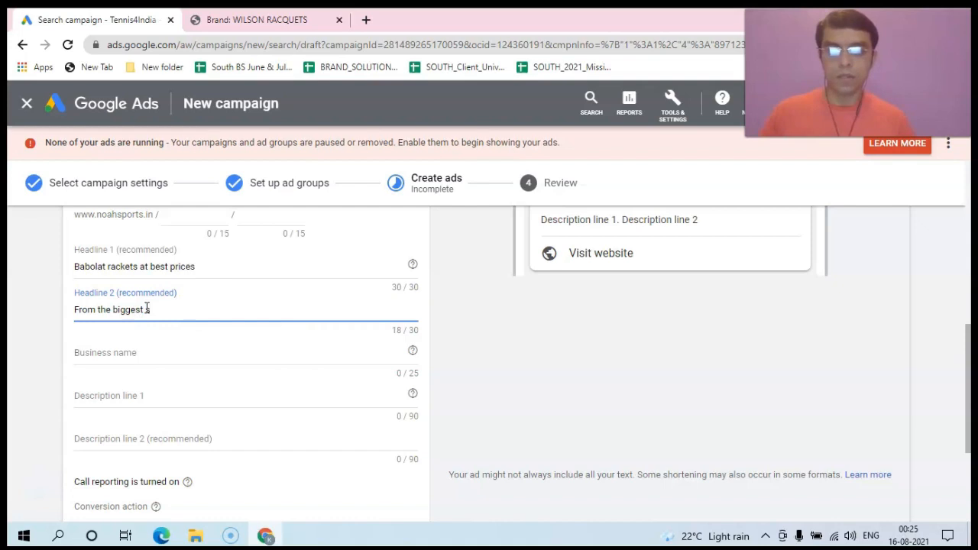
type("ports")
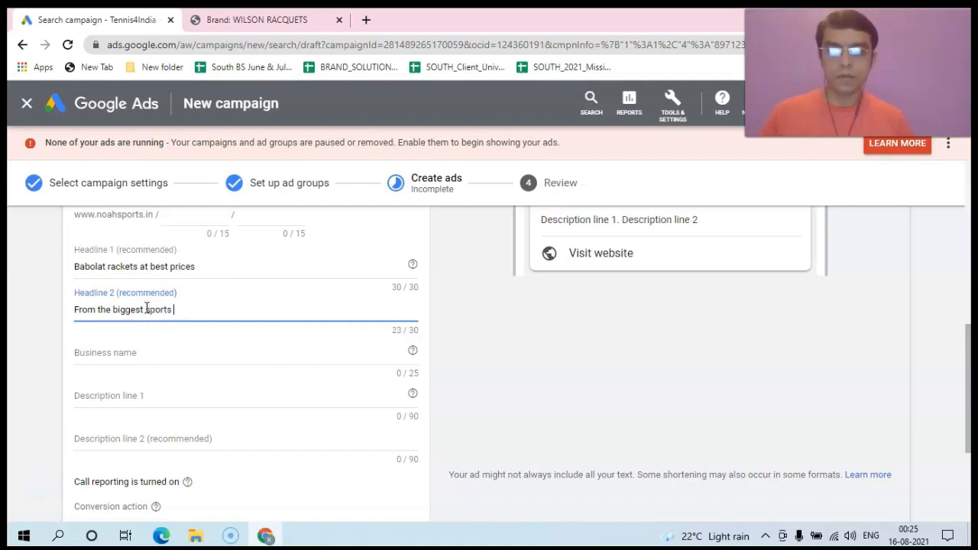
type(" store")
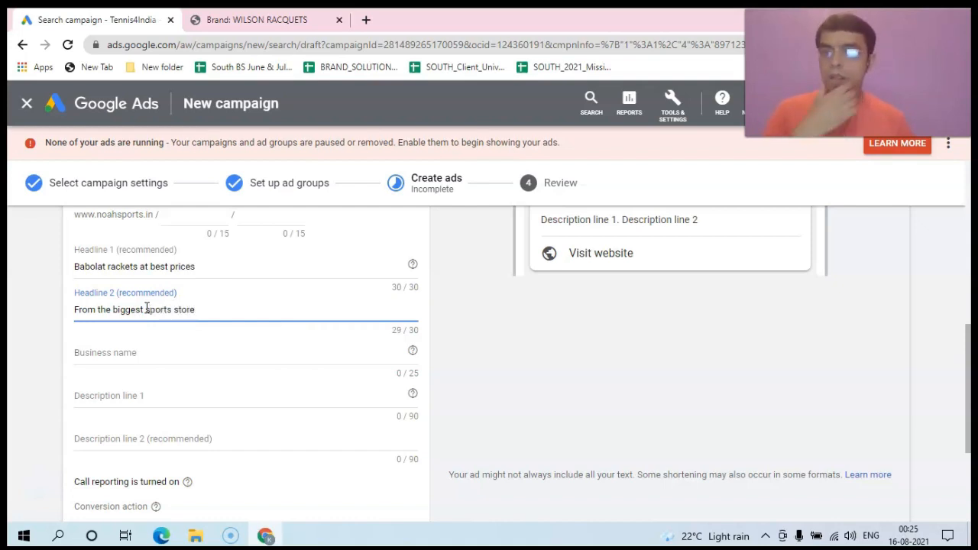
Step: Enter 'Noah Sports' as the call ad's business name
left_click(103, 356)
type("Noah Sports")
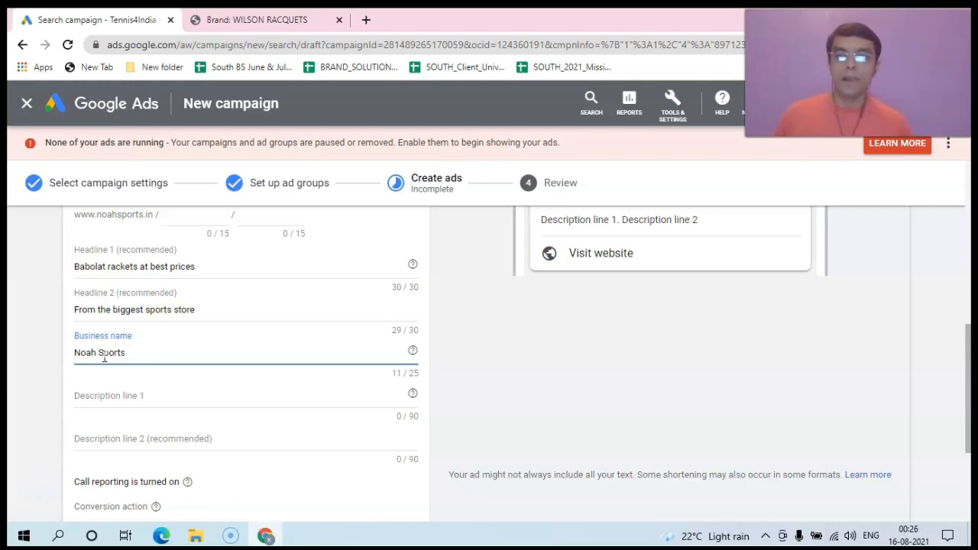
left_click(118, 394)
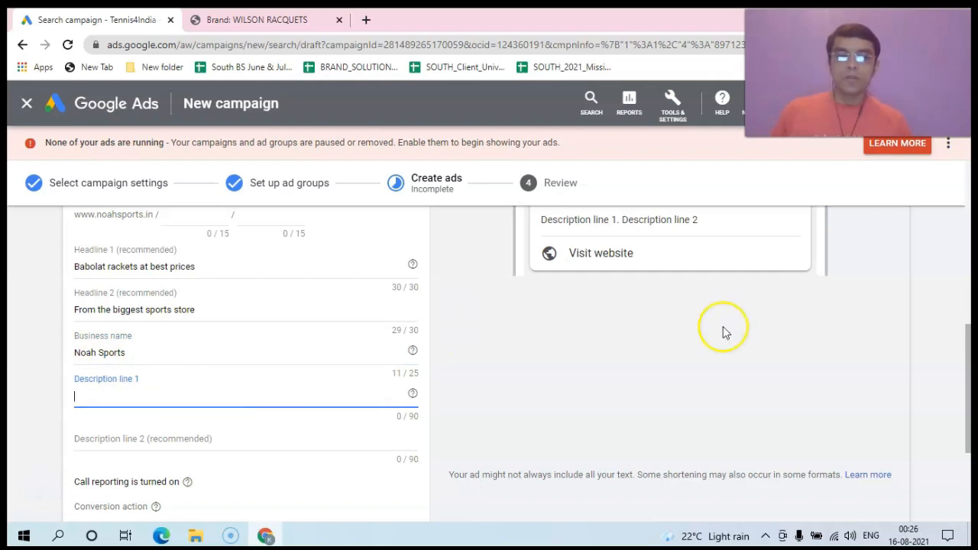
left_click_drag(972, 345, 966, 315)
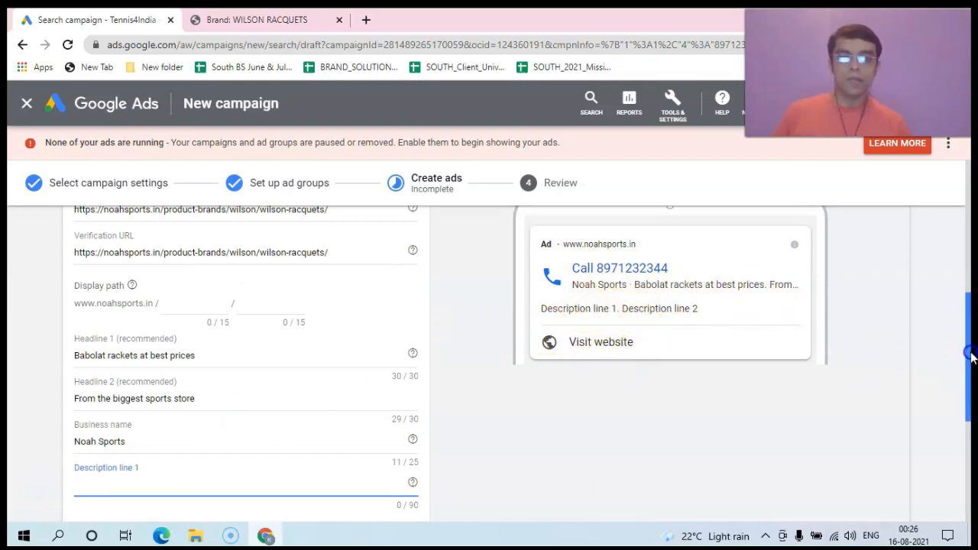
left_click_drag(966, 353, 966, 375)
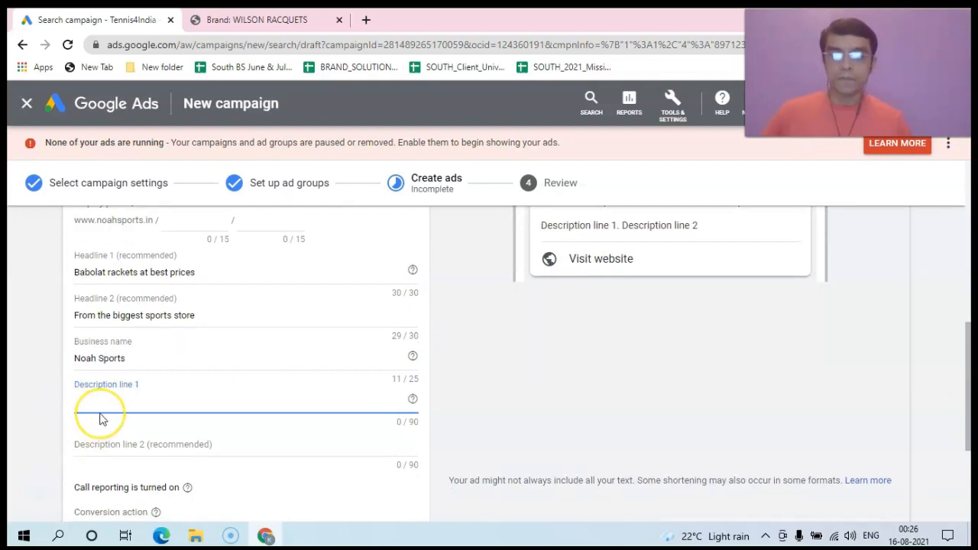
Step: Fill description line 1: 'Want to play like Rafa… Get his racket from the biggest tennis store in south India'
type("Want")
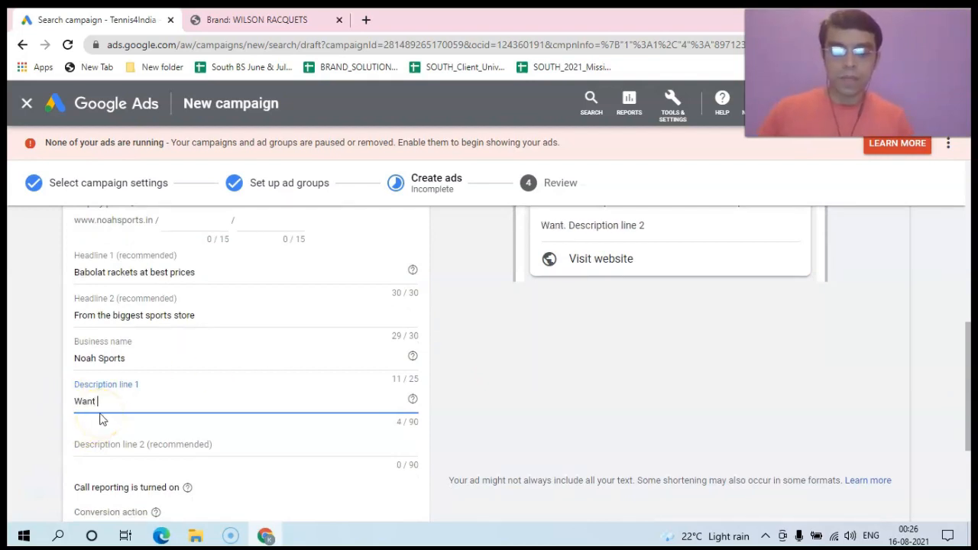
type(" to play like Ra")
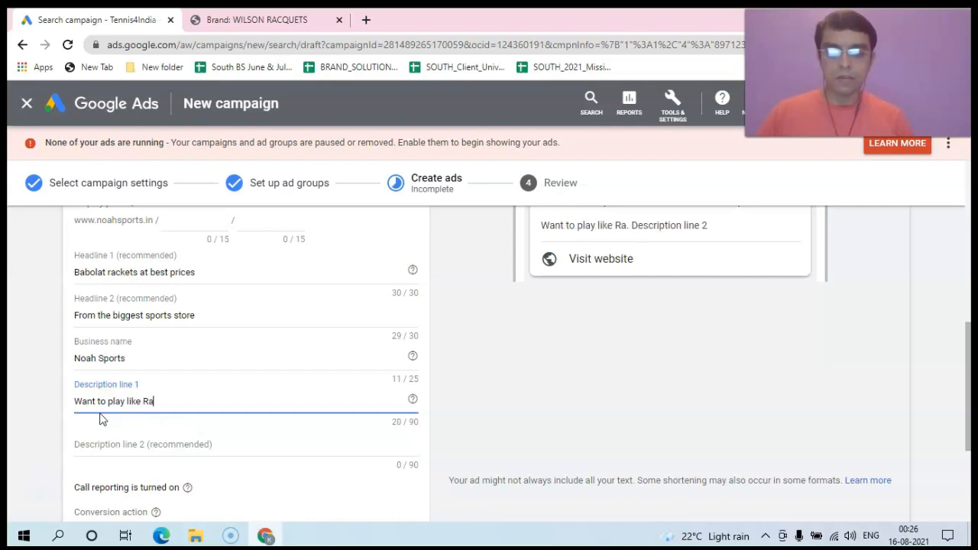
type("fa.")
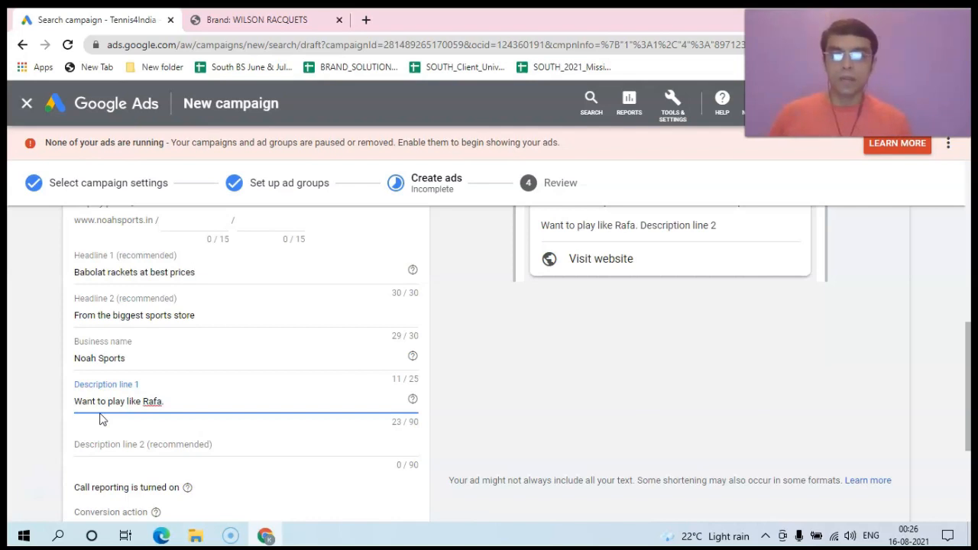
type("Get his radket")
key("BackSpace")
key("BackSpace")
key("BackSpace")
key("BackSpace")
type("cket from the ")
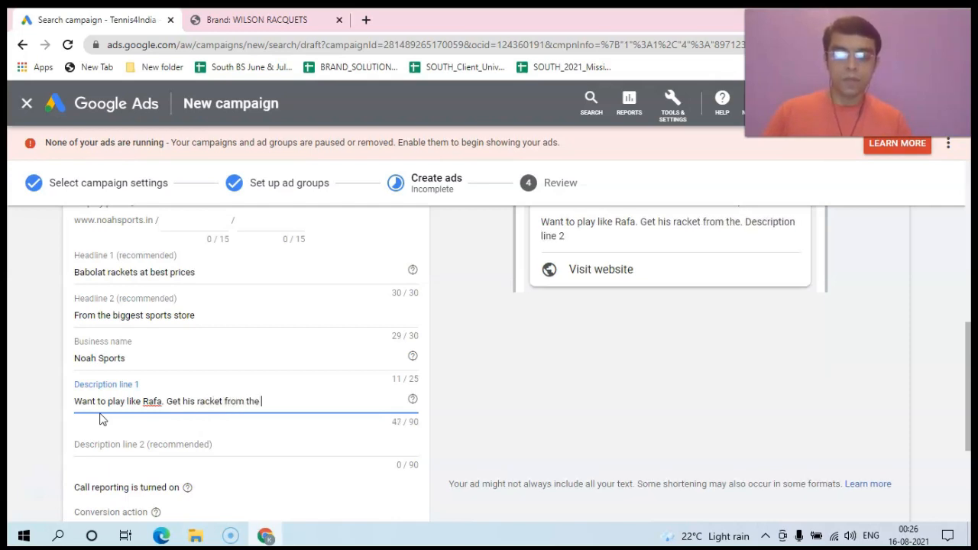
type("bigeest")
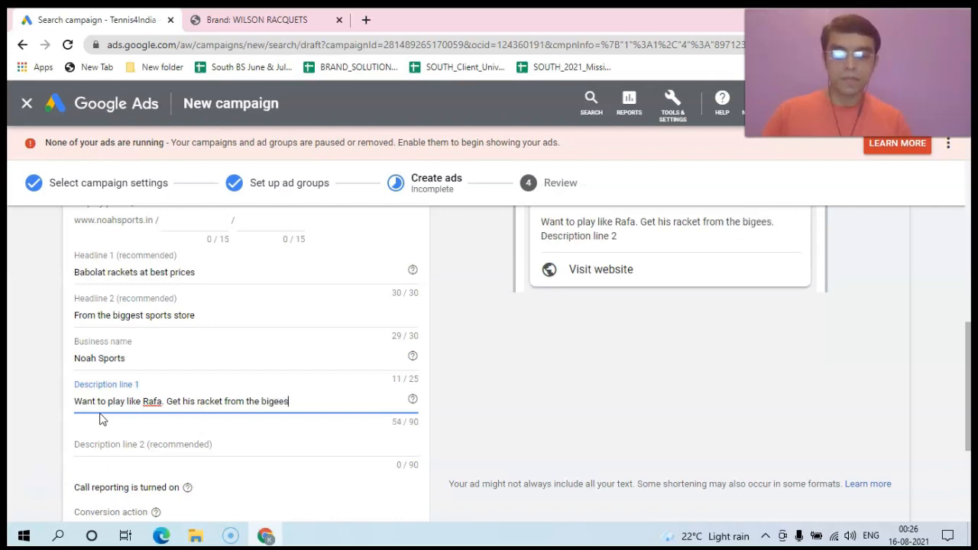
key("BackSpace")
key("BackSpace")
key("BackSpace")
key("BackSpace")
key("BackSpace")
type("ges")
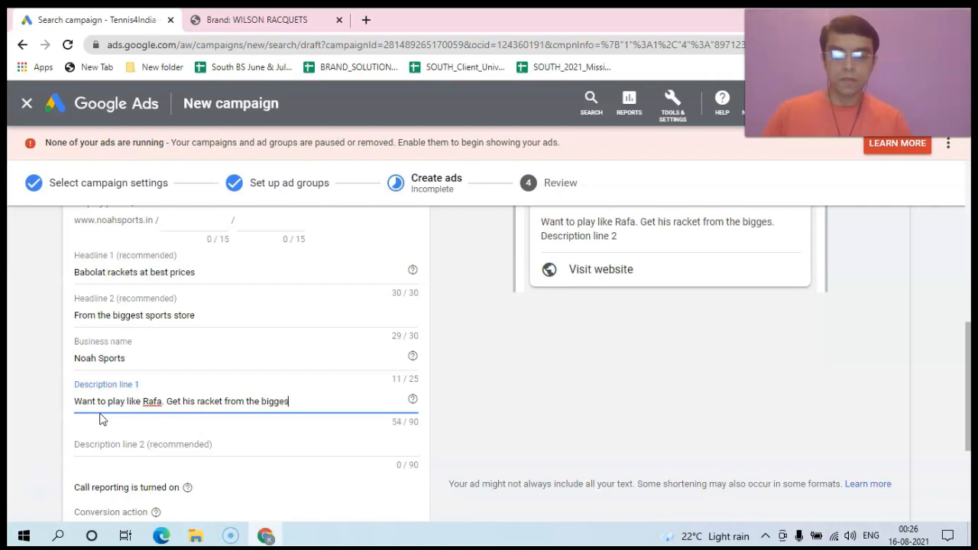
type("t tennis s")
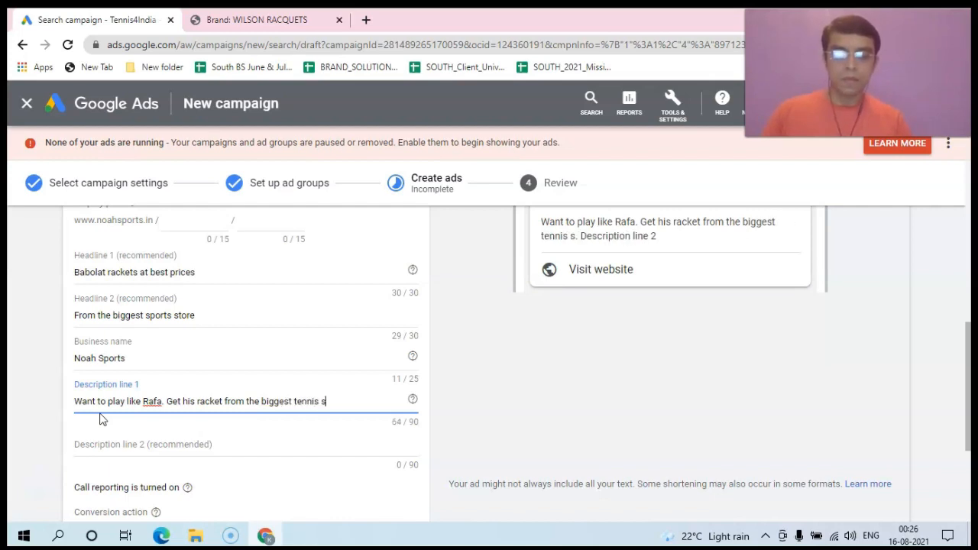
type("tore in")
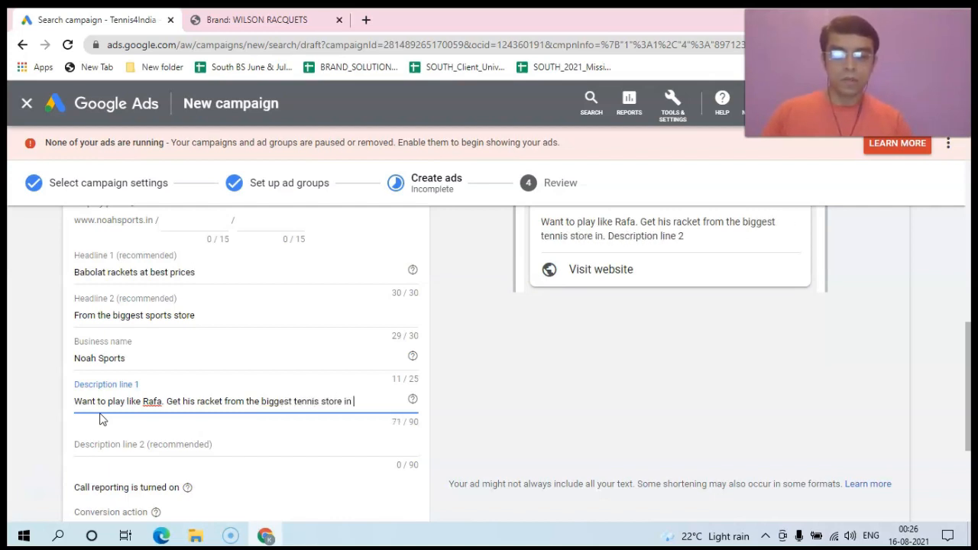
type(" south  India")
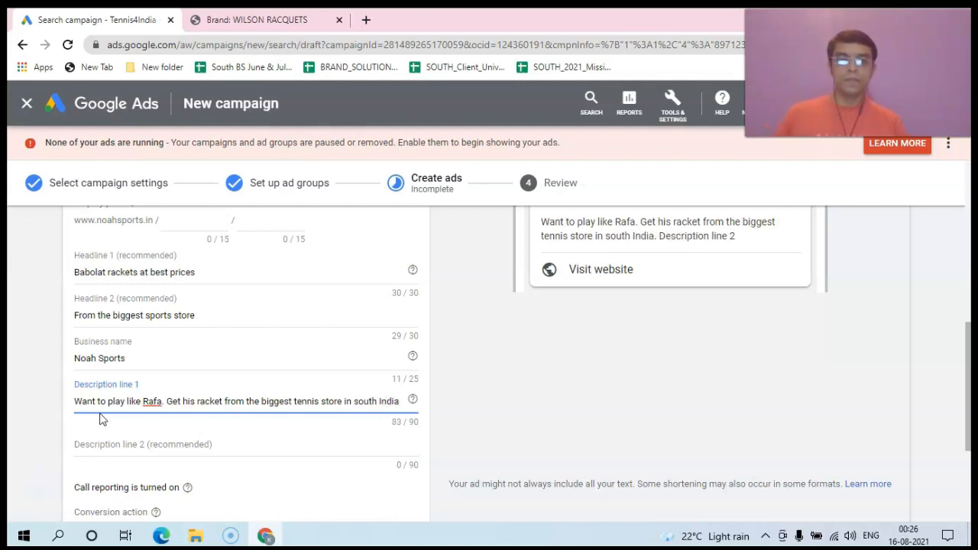
left_click(125, 448)
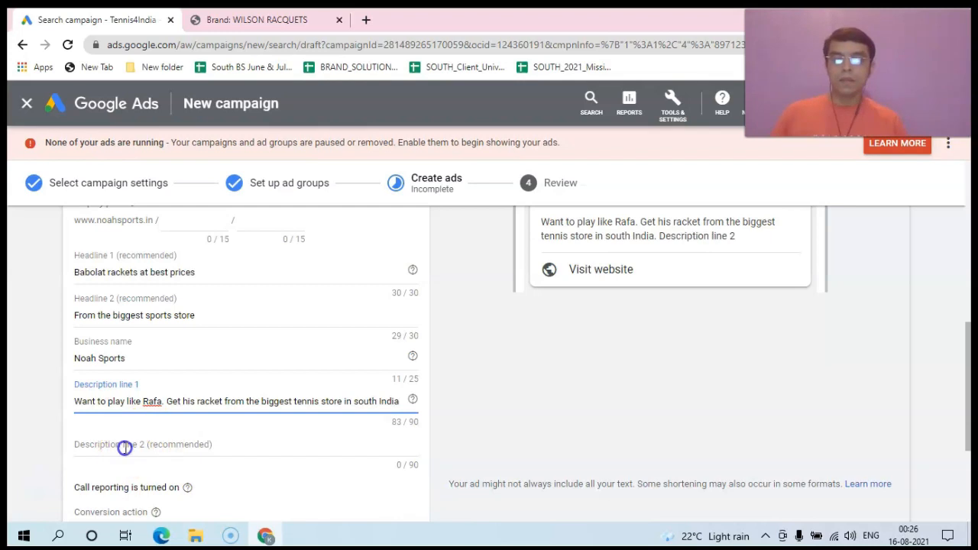
Step: Write description line 2 about servicing south India for the last 20 years, ending 'Quality is our forte.'
left_click_drag(969, 416, 969, 400)
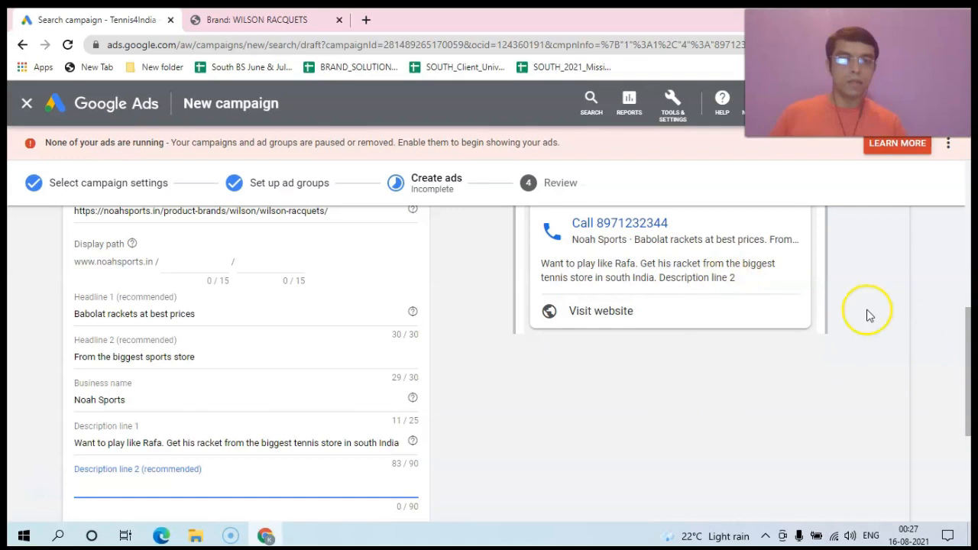
left_click_drag(967, 340, 964, 381)
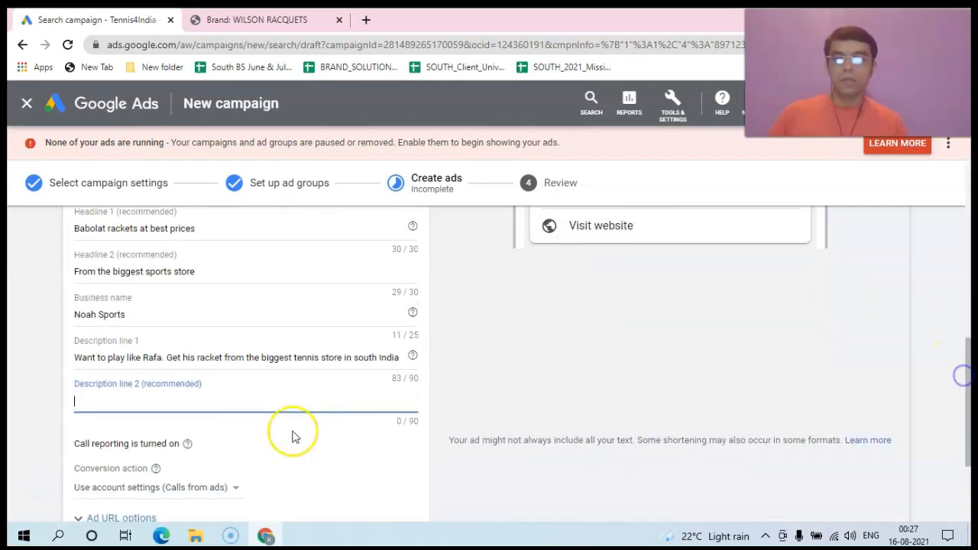
left_click(93, 402)
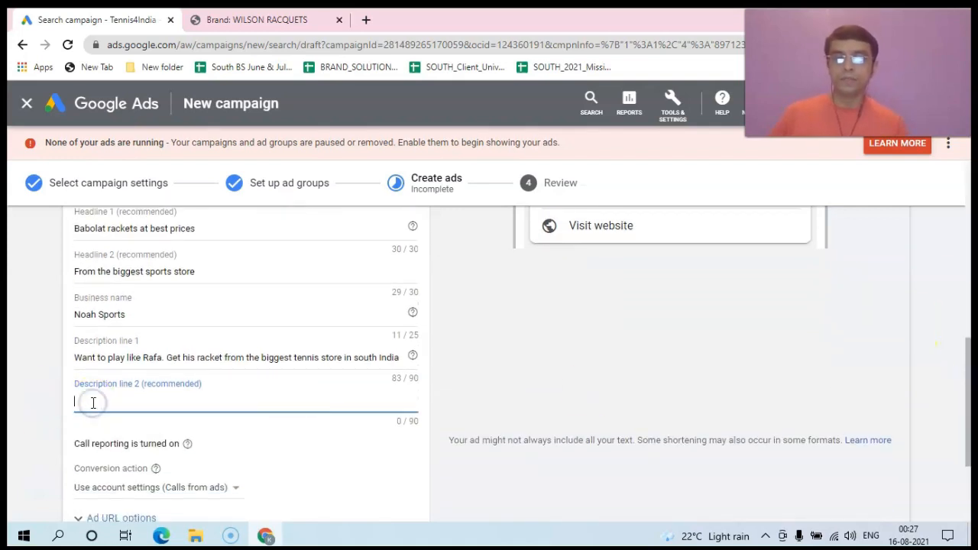
type("We are")
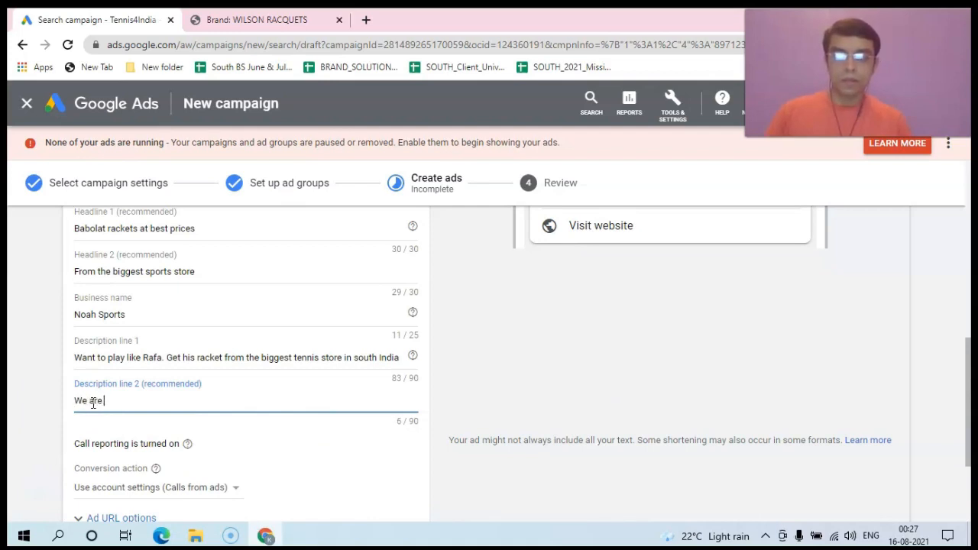
key("BackSpace")
key("BackSpace")
key("BackSpace")
type("have been servicing")
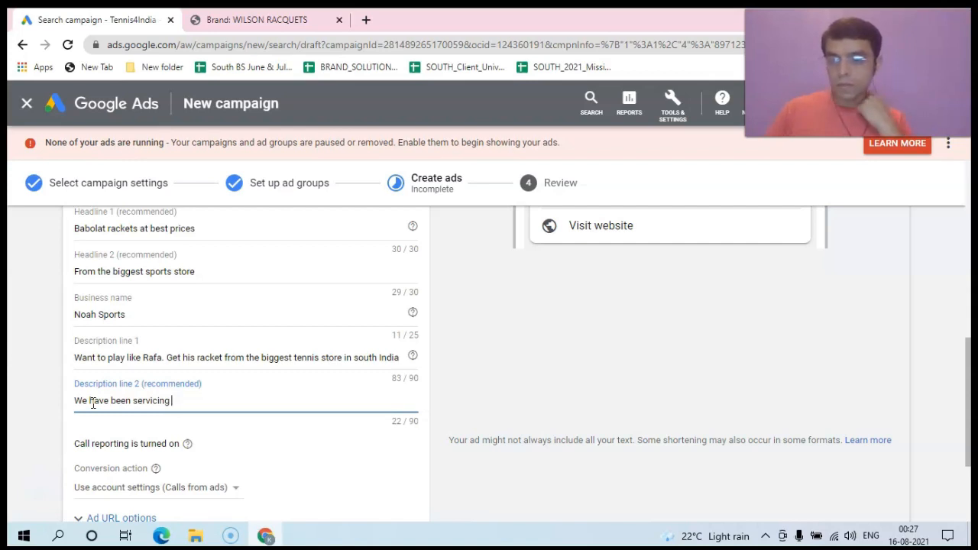
type("Sso")
key("BackSpace")
key("BackSpace")
type("uth Indian")
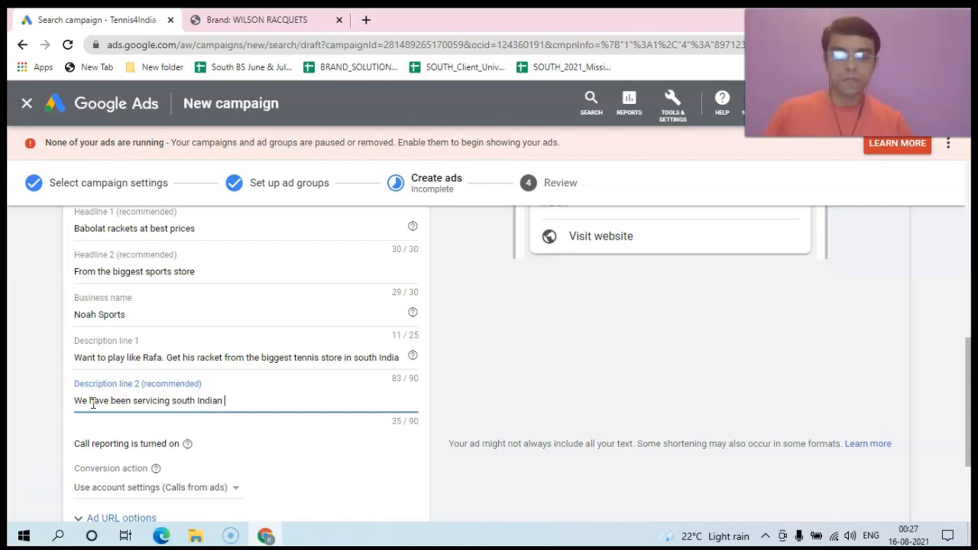
type(" for th")
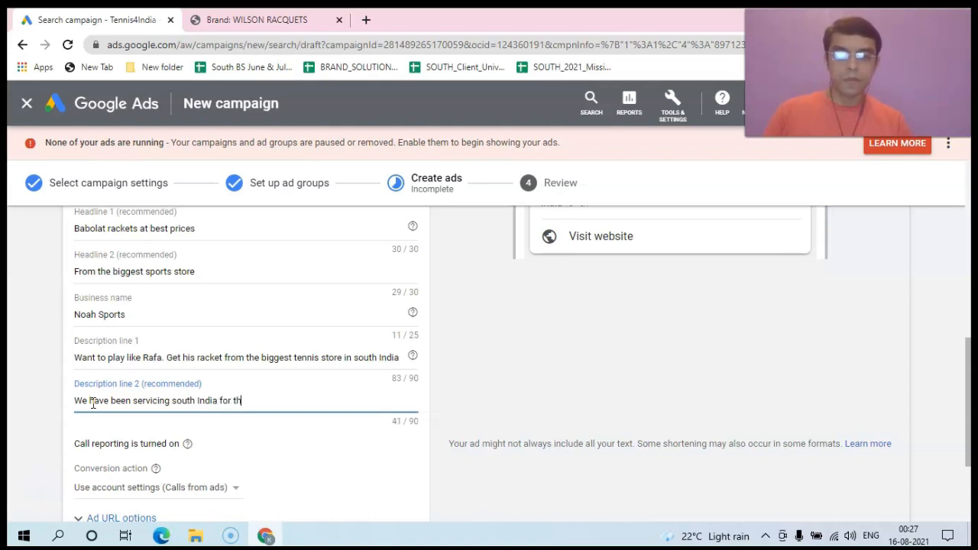
type("e last")
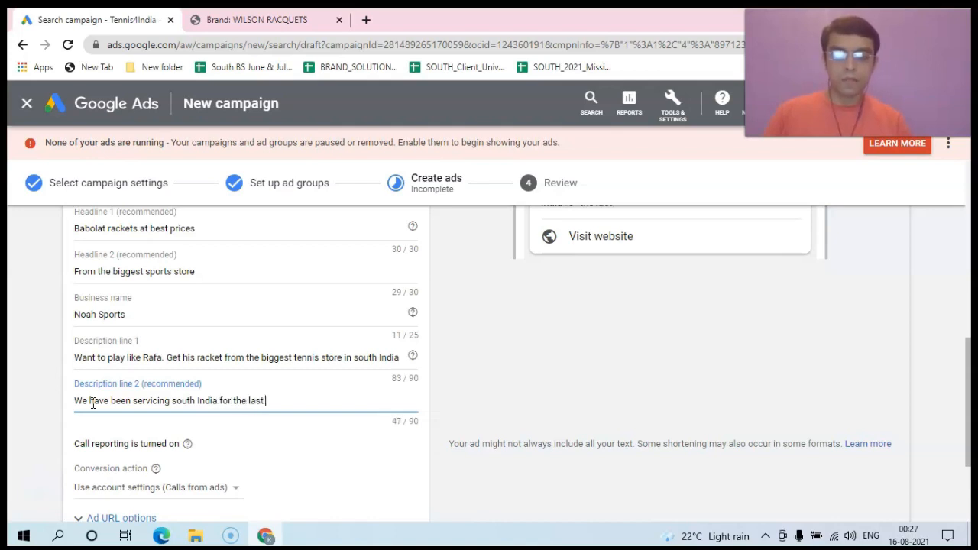
type(" 20 years. We")
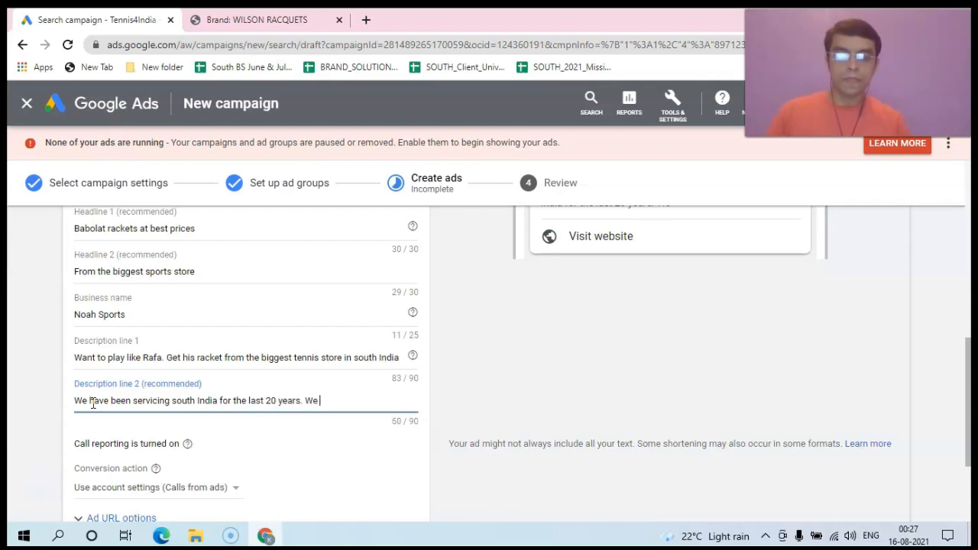
key("BackSpace")
key("BackSpace")
key("BackSpace")
type("Quality is our forte")
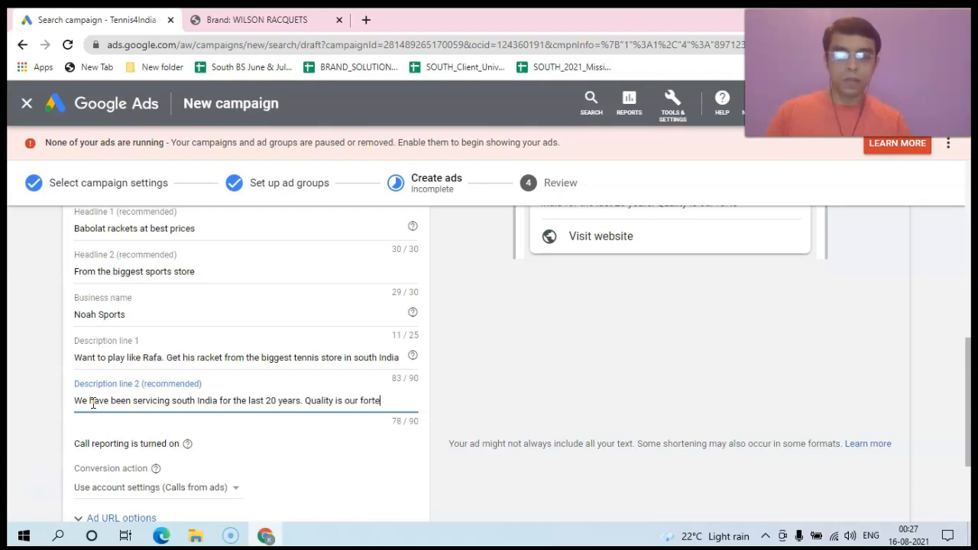
type(".")
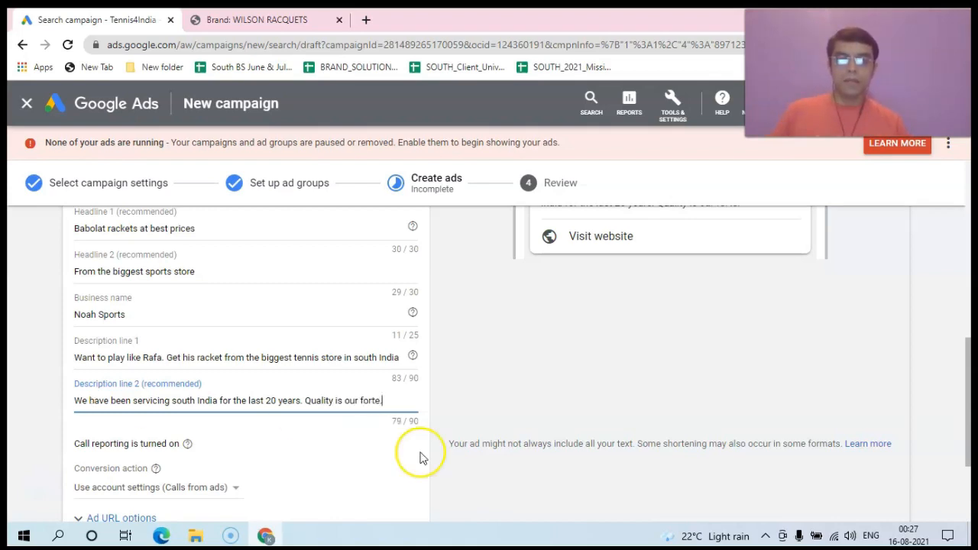
left_click_drag(970, 360, 969, 324)
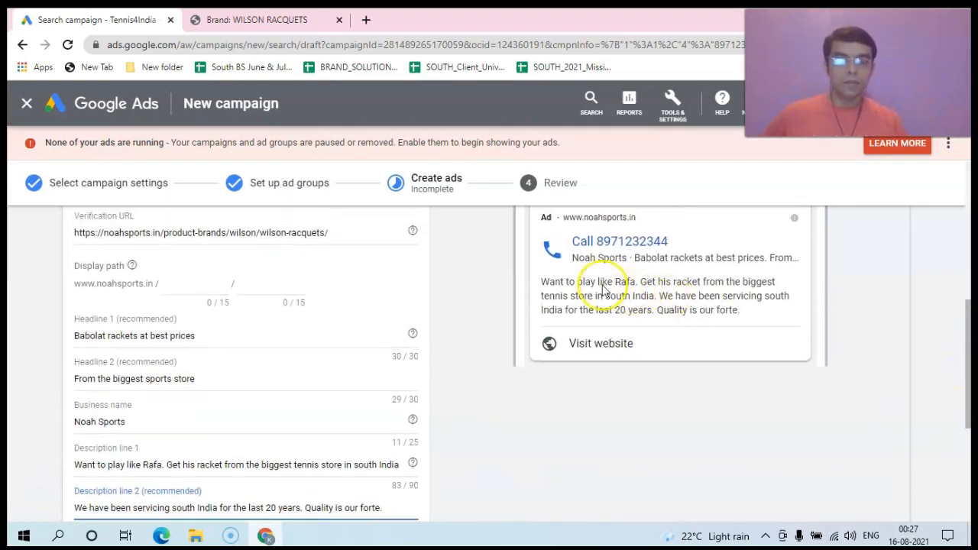
left_click_drag(968, 393, 967, 468)
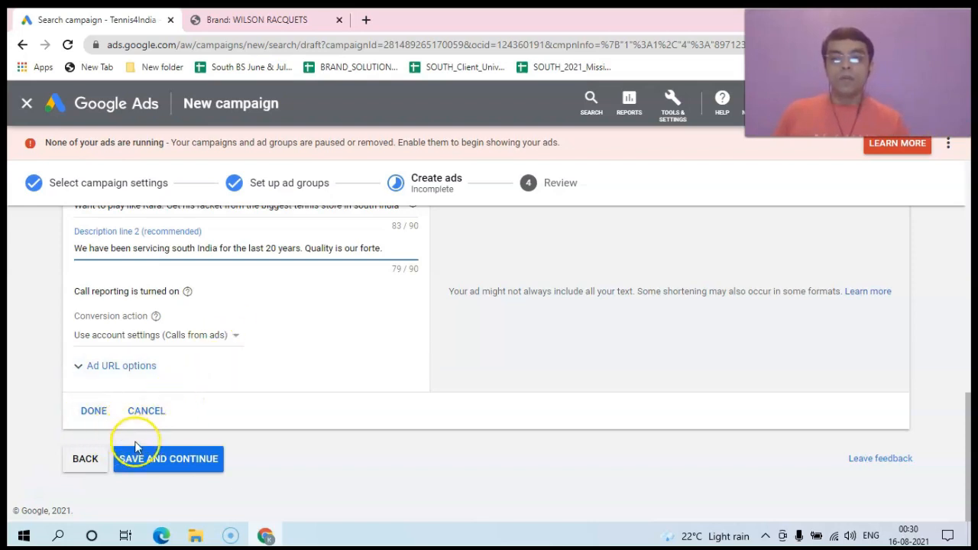
Step: Save the call ad and proceed to the Review step: 1 ad group, 25 keywords, 1 ad
left_click(144, 461)
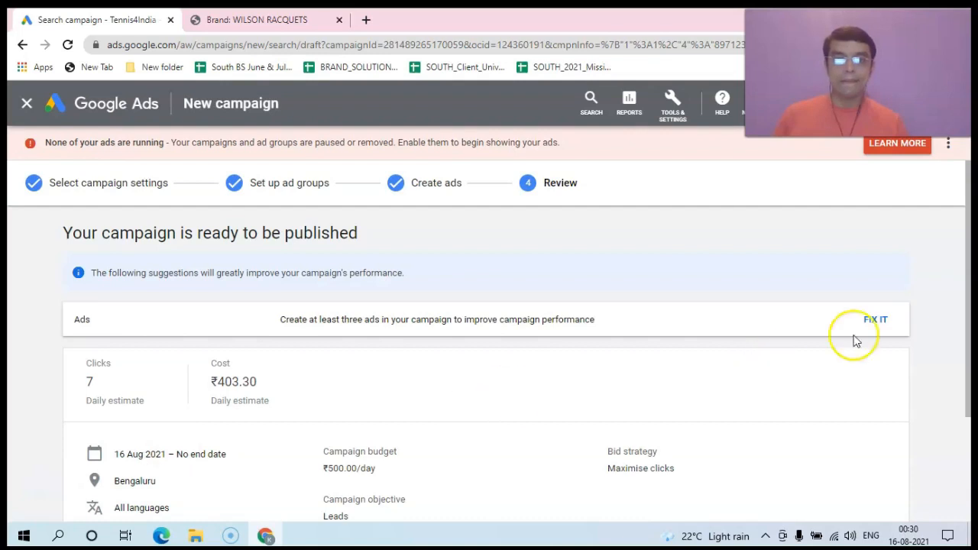
mouse_move(969, 262)
left_mouse_down()
mouse_move(971, 393)
mouse_move(970, 259)
left_mouse_up()
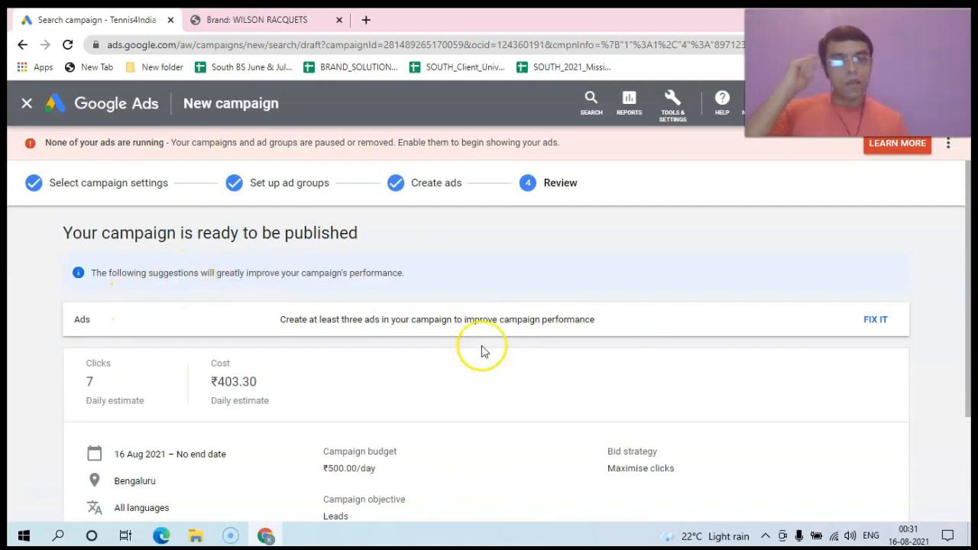
Step: Go back to Create ads and start a second call ad in Ad group 1, beginning with its Final URL
left_click(876, 321)
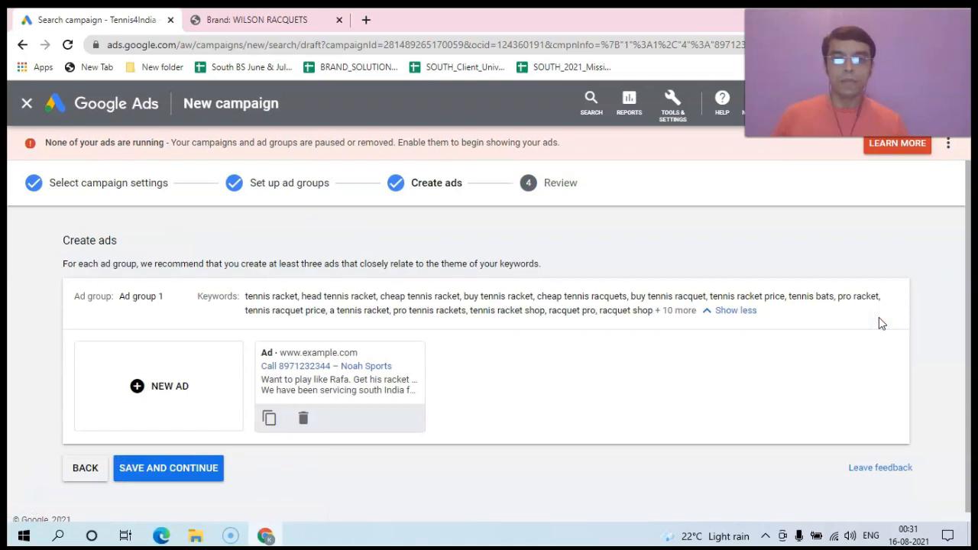
left_click(141, 387)
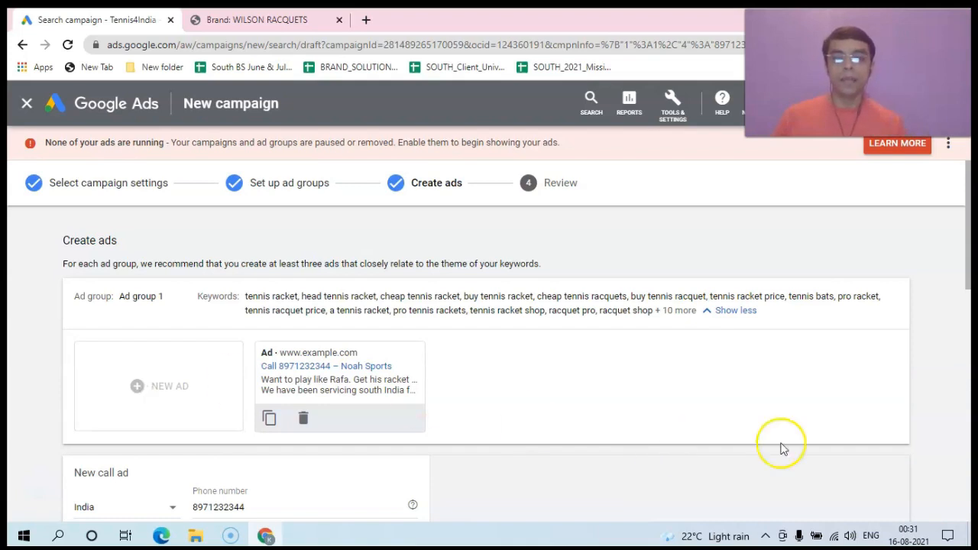
left_click_drag(969, 248, 967, 292)
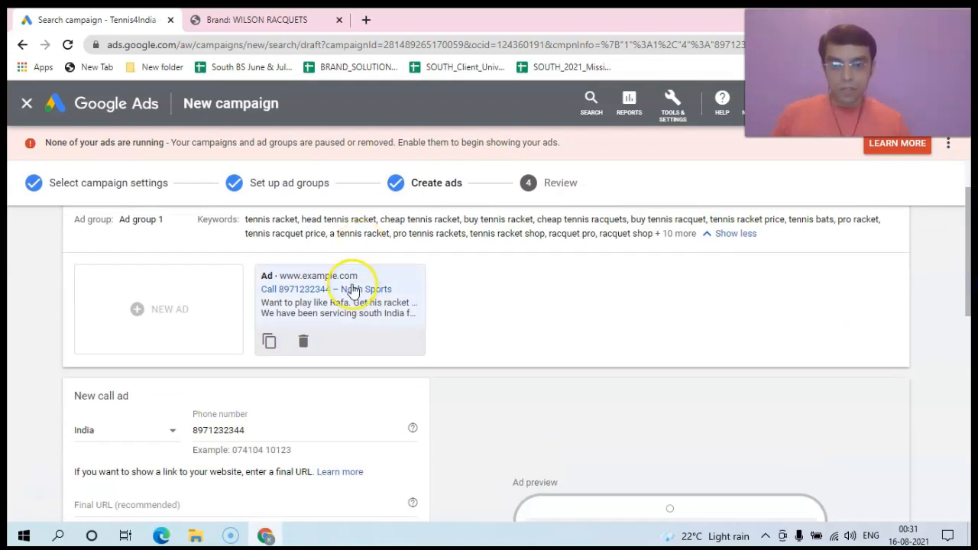
left_click_drag(967, 283, 968, 339)
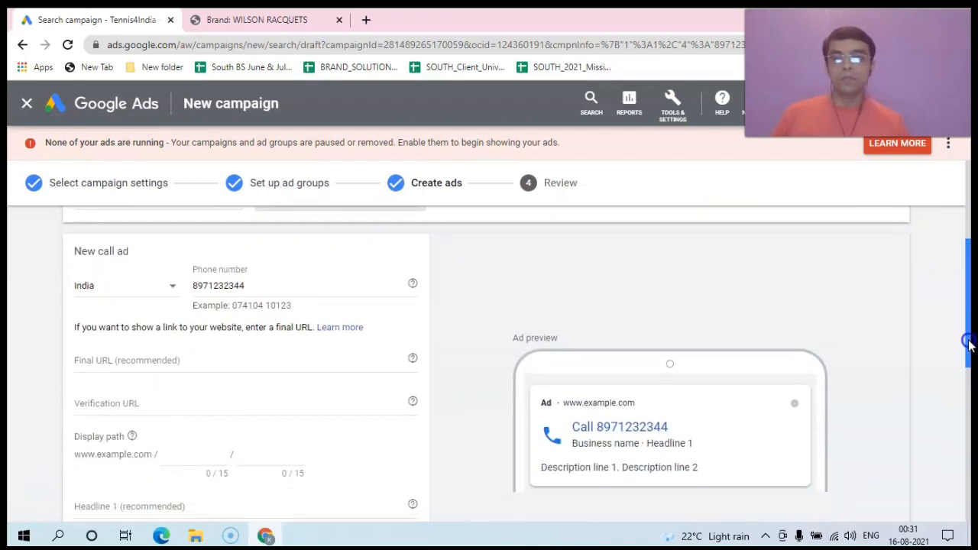
left_click(131, 360)
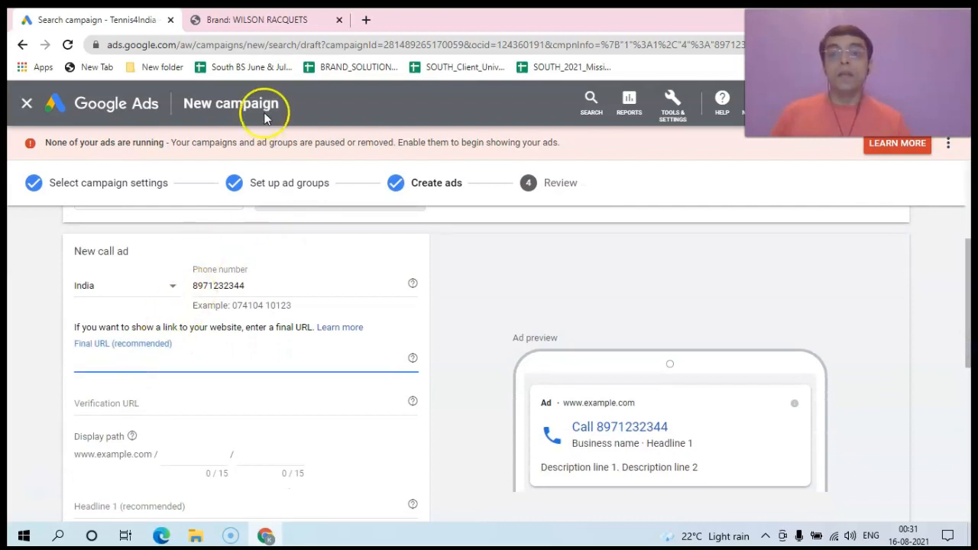
Step: On the Noah Sports site, open Racquet Sports > Tennis > Racquets > HEAD
left_click(248, 18)
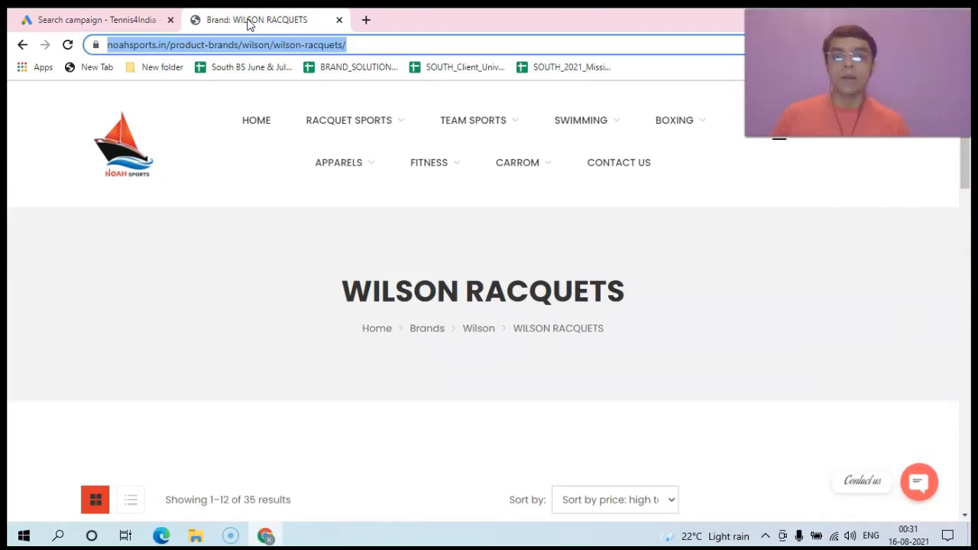
mouse_move(448, 130)
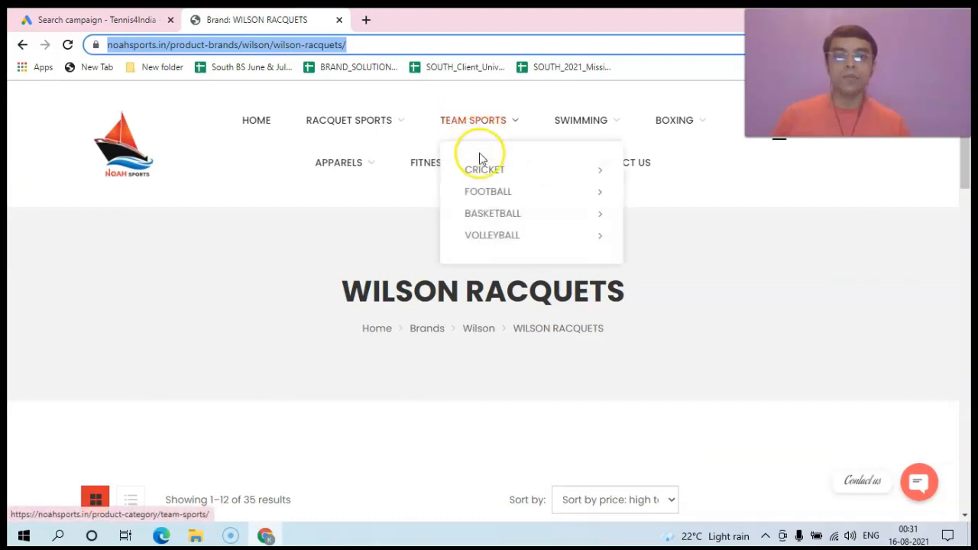
mouse_move(388, 124)
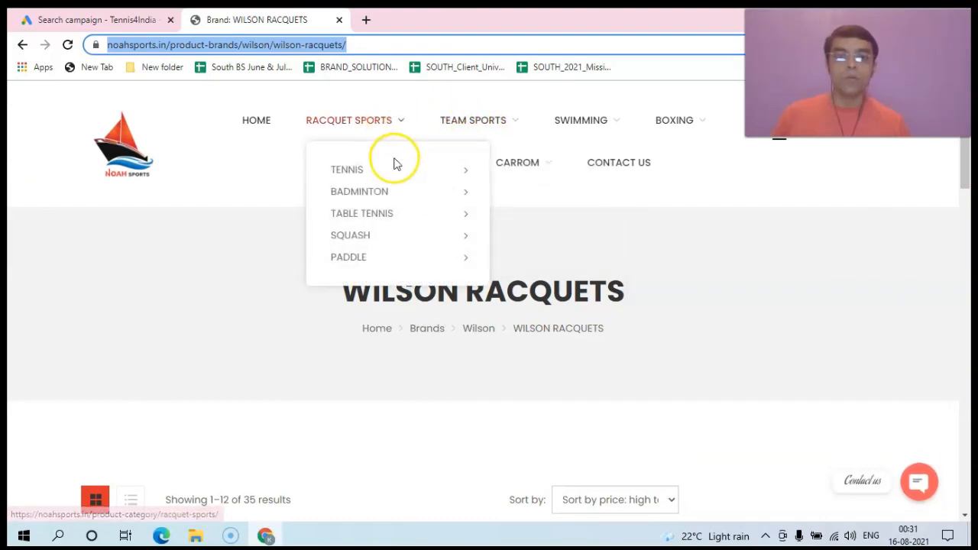
mouse_move(395, 171)
mouse_move(545, 191)
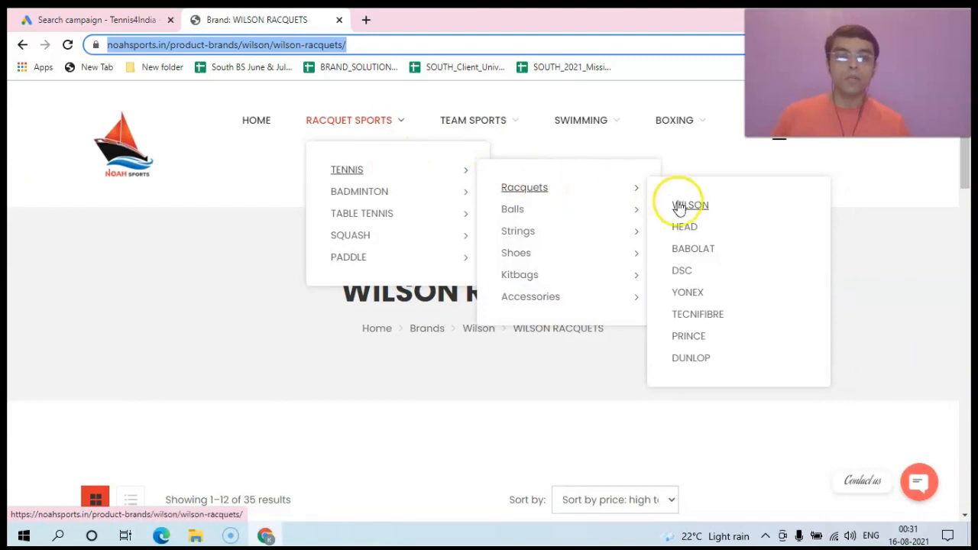
left_click(683, 227)
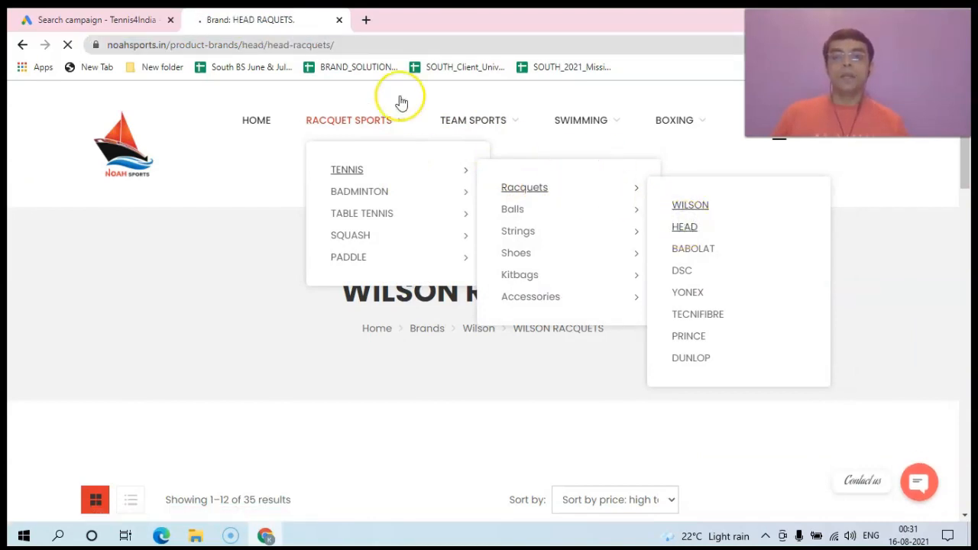
Step: Copy the HEAD racquets page address, noahsports.in/product-brands/head/head-racquets/
left_click(330, 43)
right_click(332, 48)
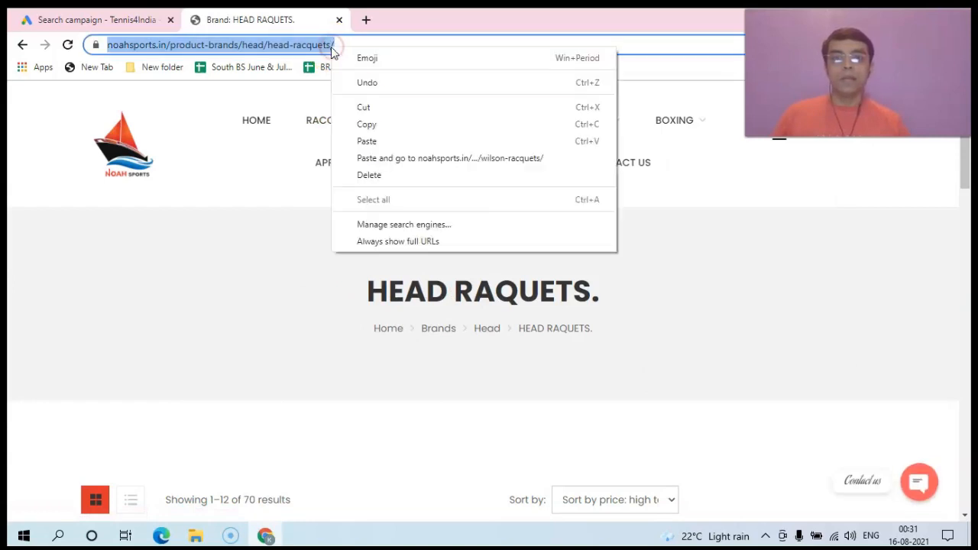
left_click(363, 123)
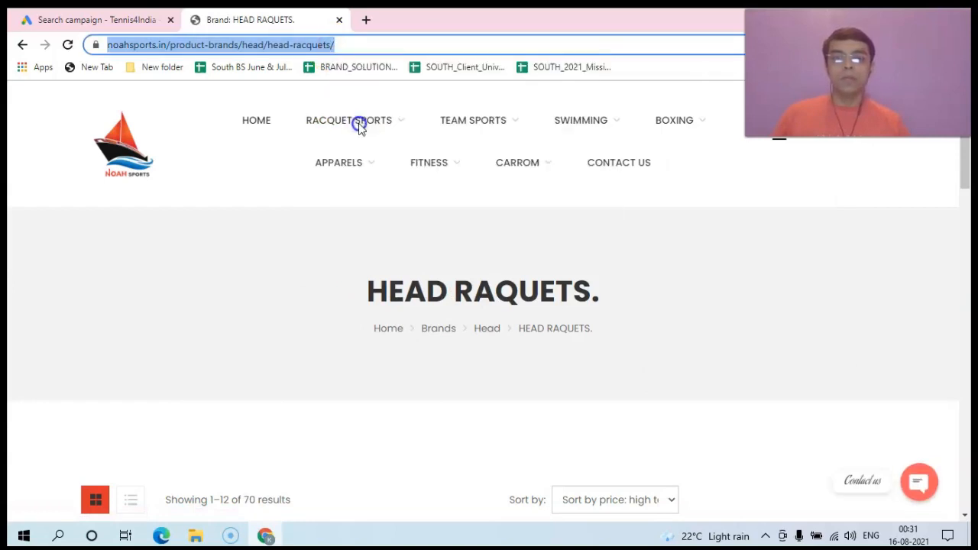
left_click(130, 22)
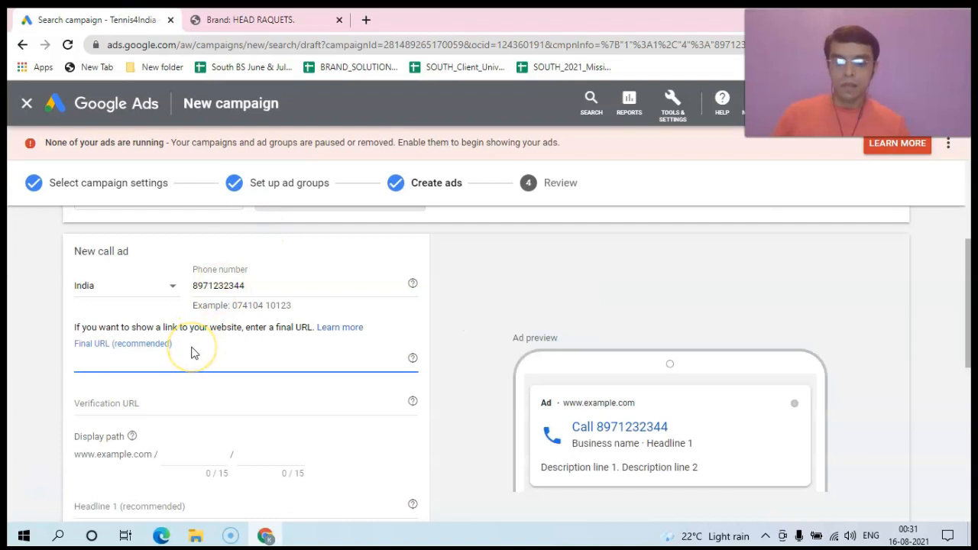
Step: Paste noahsports.in/product-brands/head/head-racquets/ as both the Final URL and Verification URL
key("ctrl+v")
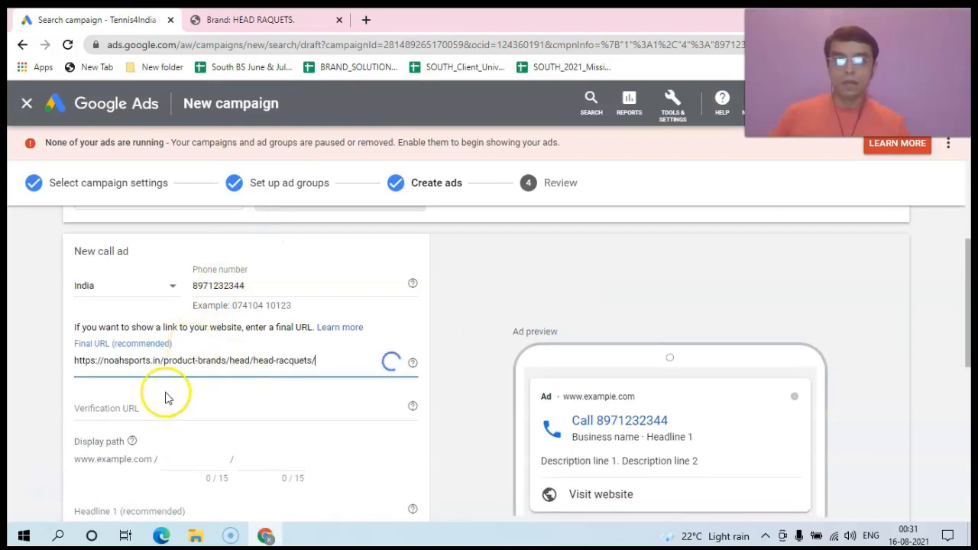
left_click(113, 411)
key("ctrl+v")
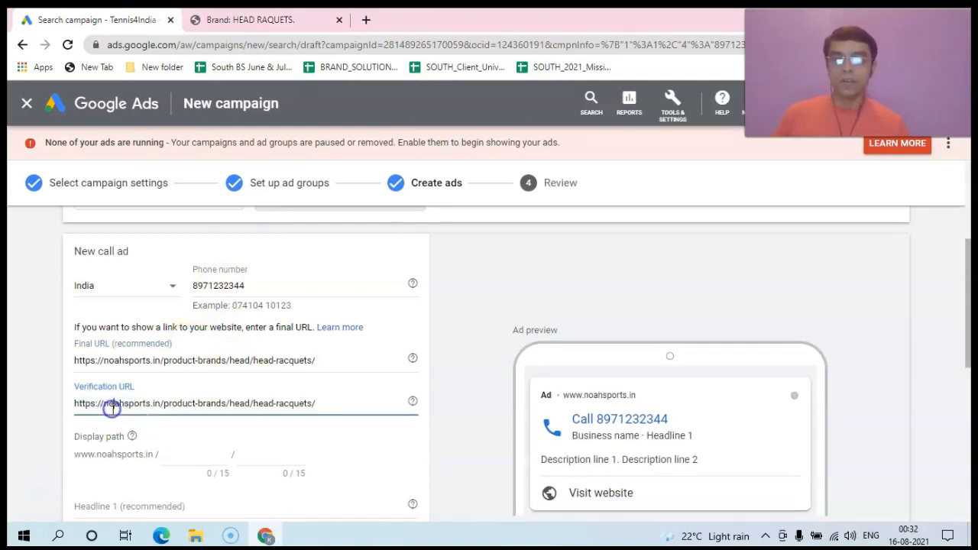
left_click_drag(969, 290, 969, 379)
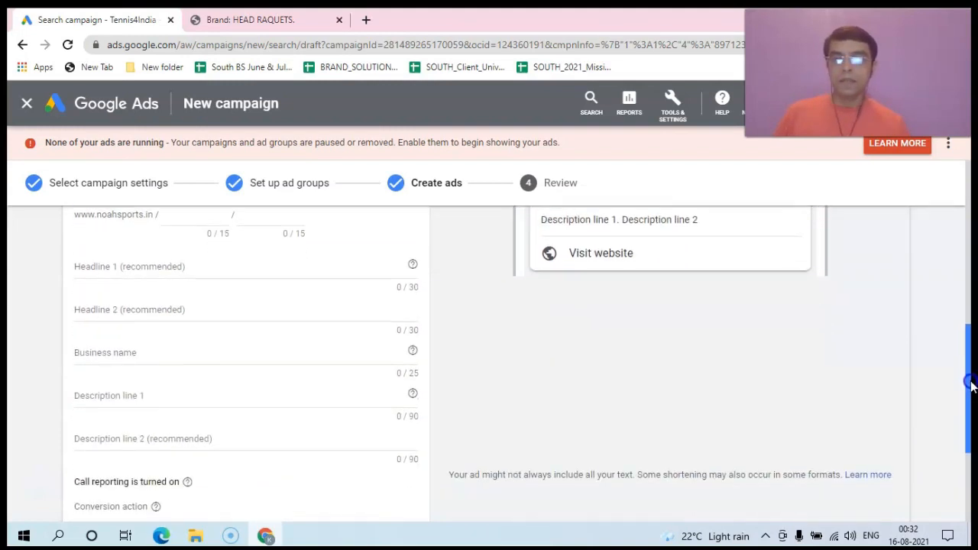
Step: Draft Headline 1 about Head rackets and the biggest store, correcting the 'rackest' typo
left_click(107, 268)
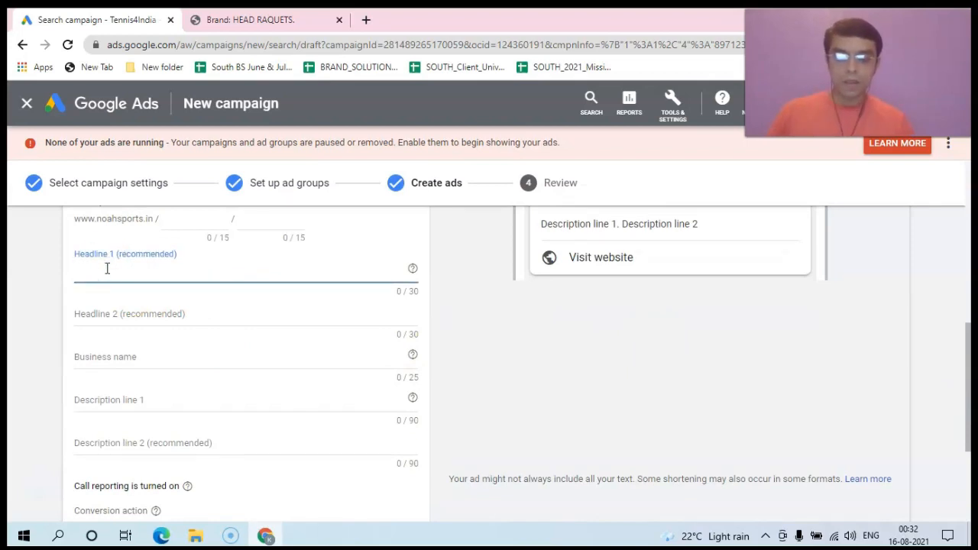
type("Head")
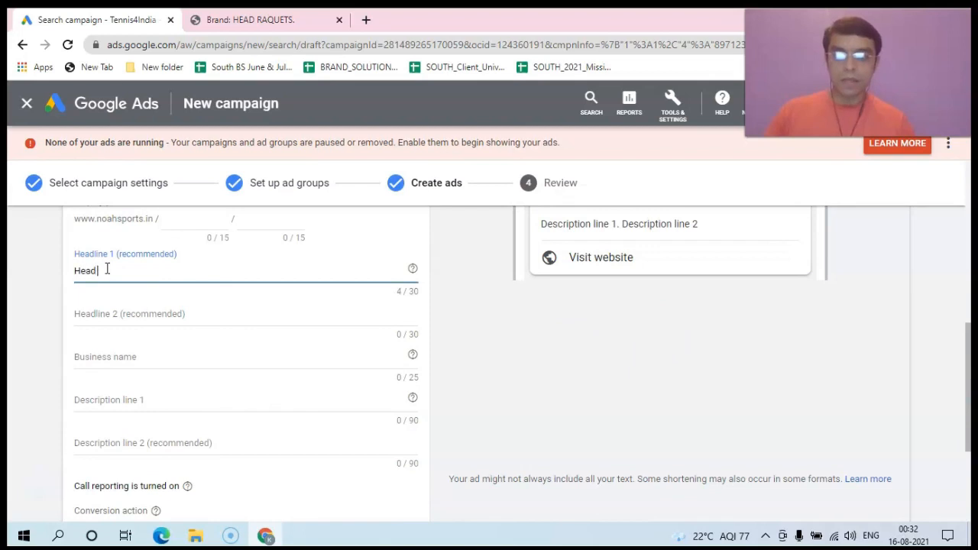
type(" raq")
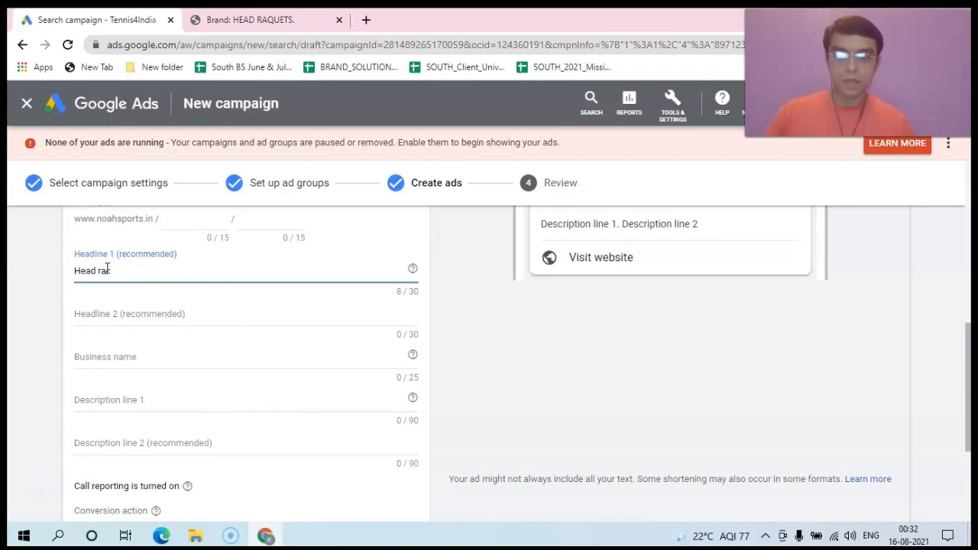
type("kest")
type(" (n your bi")
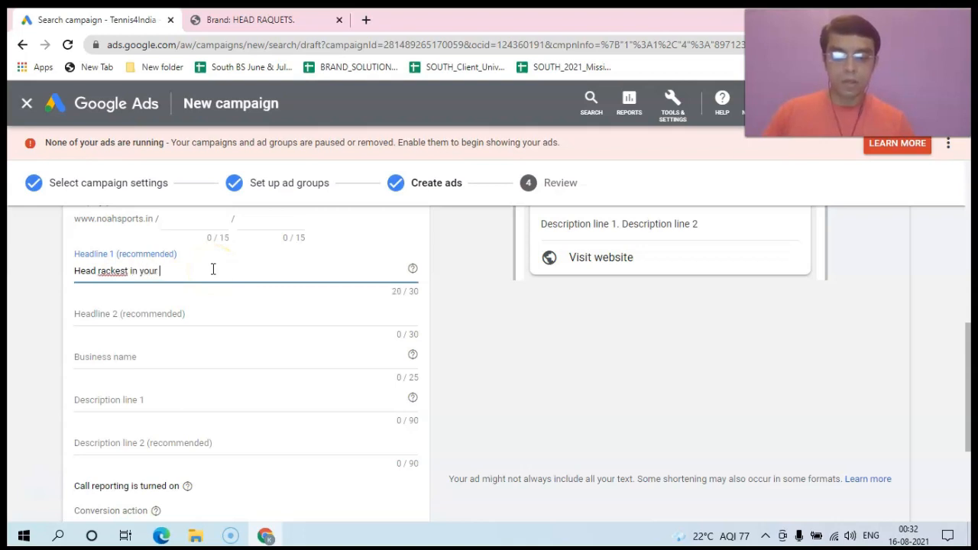
type("ggest")
right_click(125, 272)
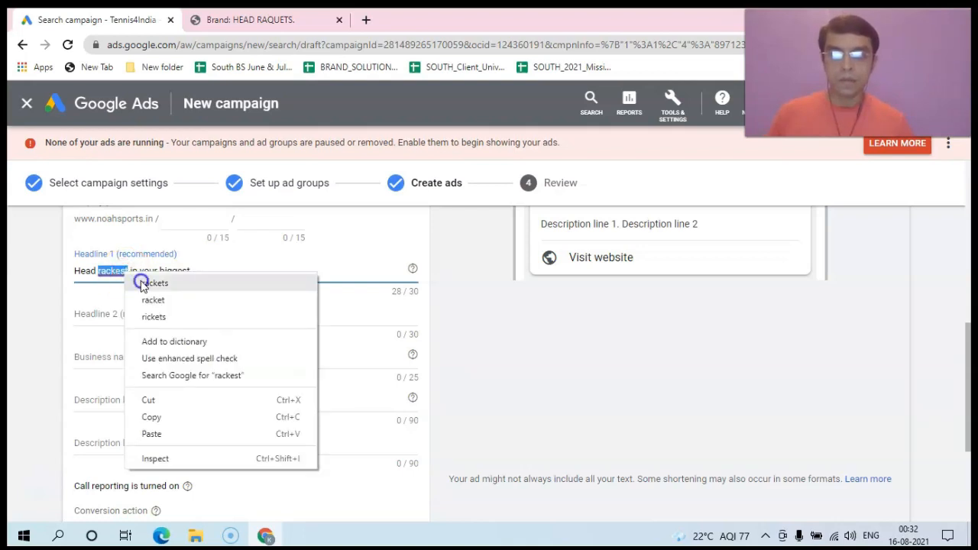
left_click(143, 283)
left_click(192, 267)
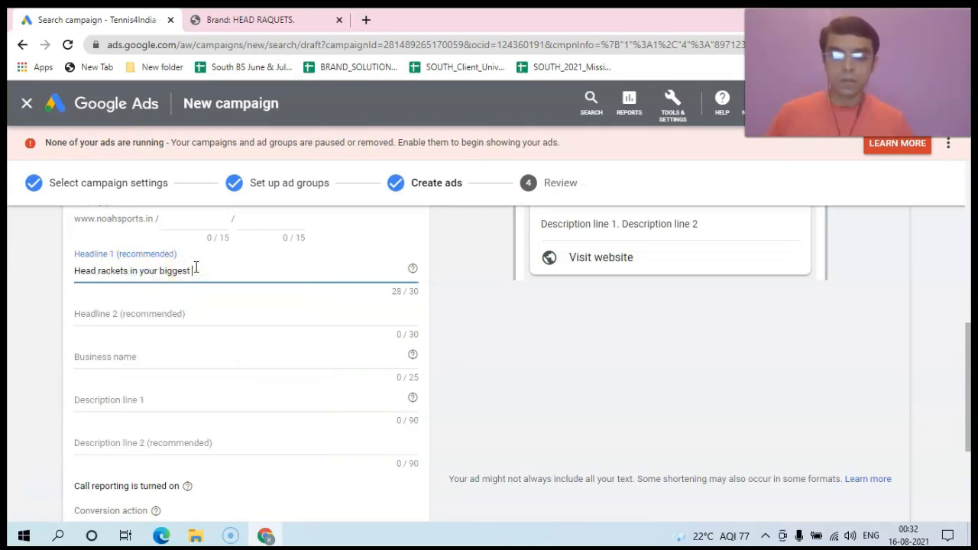
type("store")
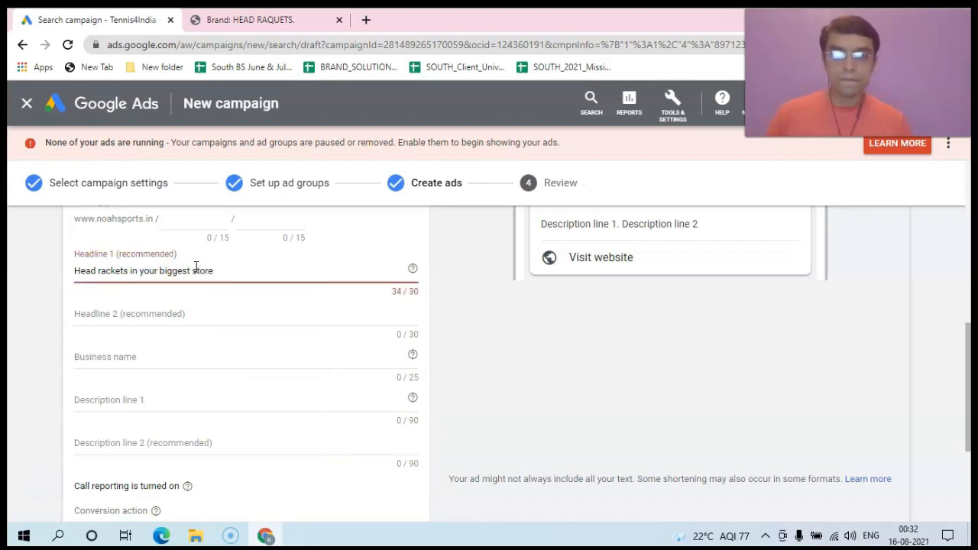
key("BackSpace")
key("BackSpace")
key("BackSpace")
key("BackSpace")
key("BackSpace")
key("BackSpace")
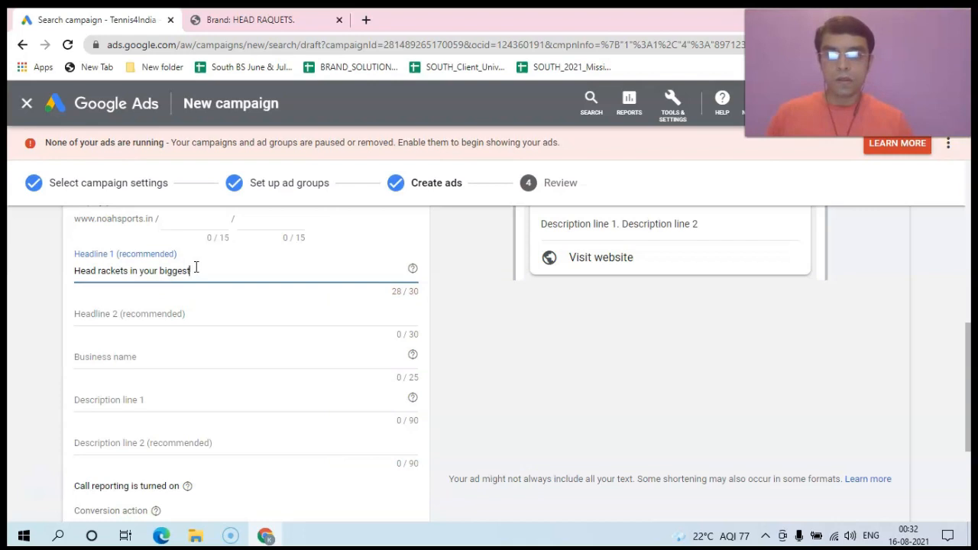
key("BackSpace")
key("BackSpace")
key("BackSpace")
key("BackSpace")
key("BackSpace")
key("BackSpace")
key("BackSpace")
key("BackSpace")
key("BackSpace")
key("BackSpace")
key("BackSpace")
key("BackSpace")
key("BackSpace")
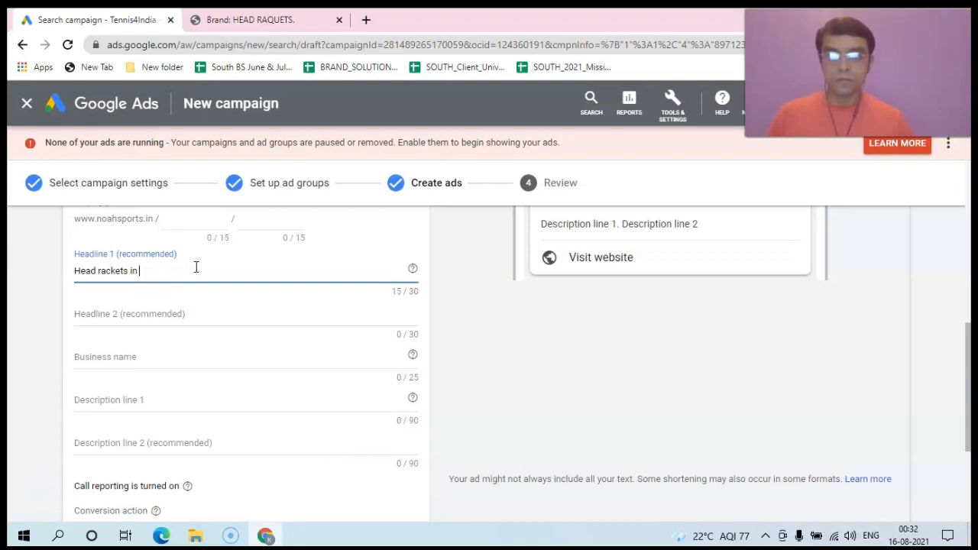
type("the bi")
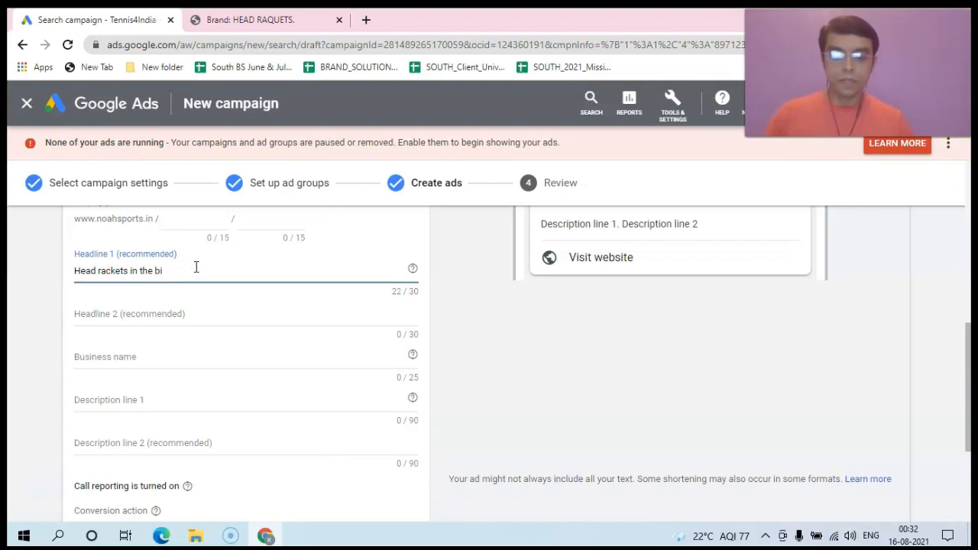
type("ggest s")
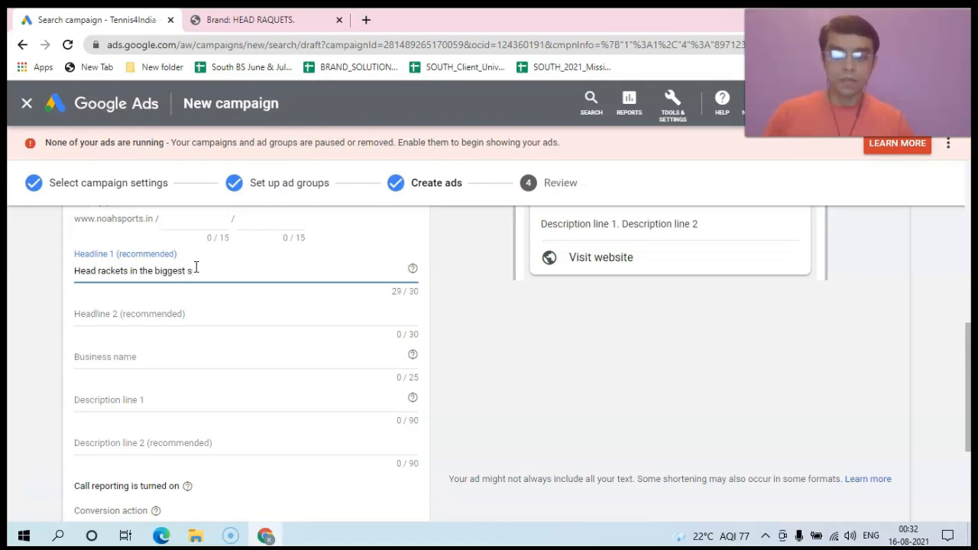
type("tore")
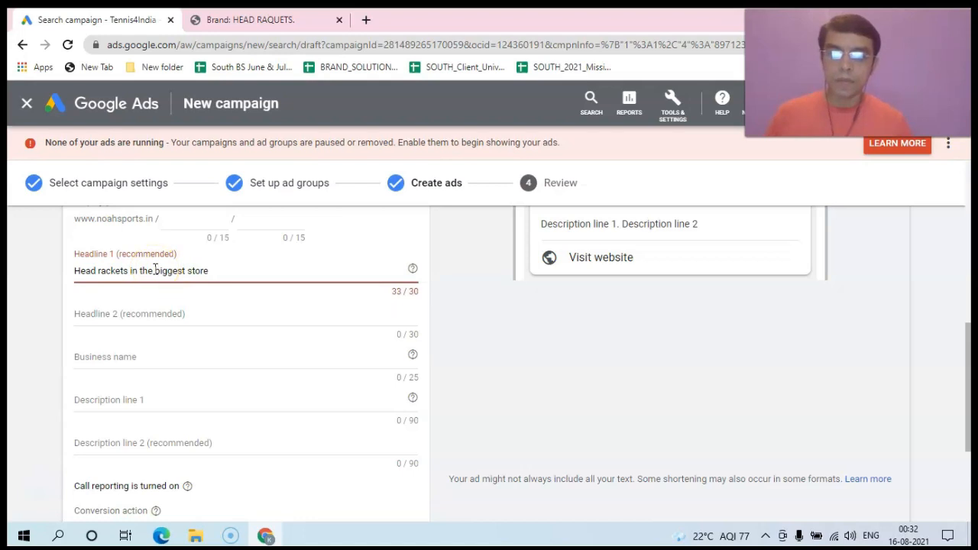
Step: Shorten Headline 1 to 'Head rackets with great price' so it fits 30 characters
left_click(197, 271)
left_click(218, 271)
key("BackSpace")
key("BackSpace")
key("BackSpace")
key("BackSpace")
key("BackSpace")
key("BackSpace")
key("BackSpace")
key("BackSpace")
key("BackSpace")
key("BackSpace")
key("BackSpace")
key("BackSpace")
key("BackSpace")
key("BackSpace")
key("BackSpace")
key("BackSpace")
key("BackSpace")
key("BackSpace")
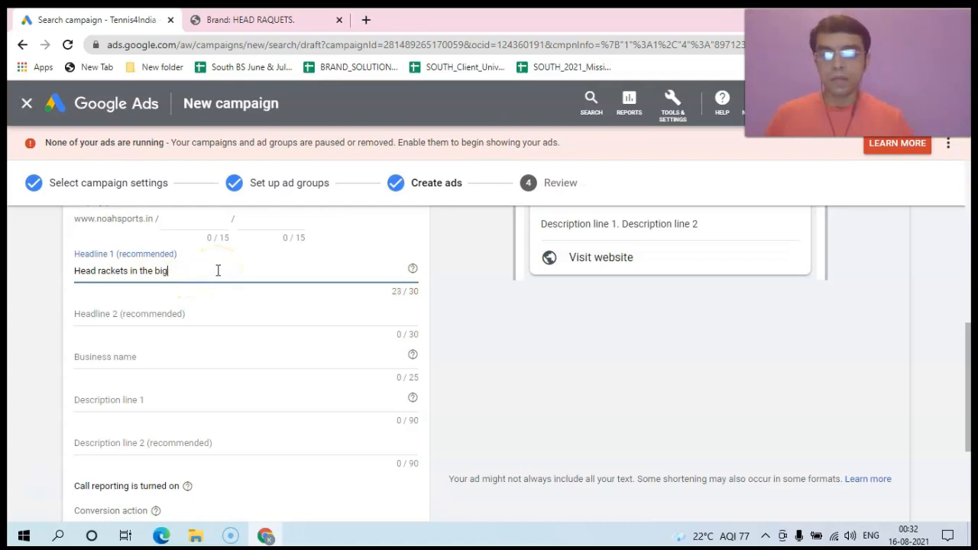
key("BackSpace")
type("with")
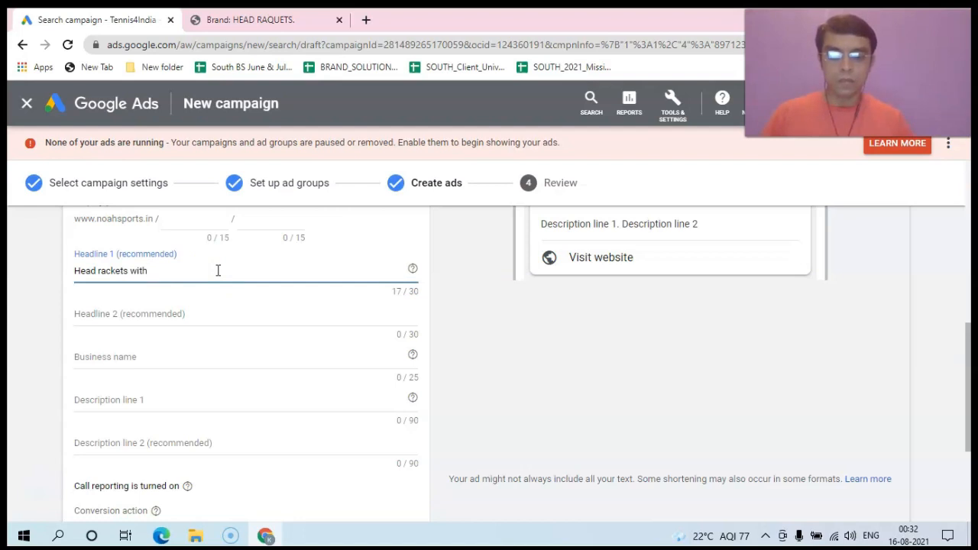
type(" gre")
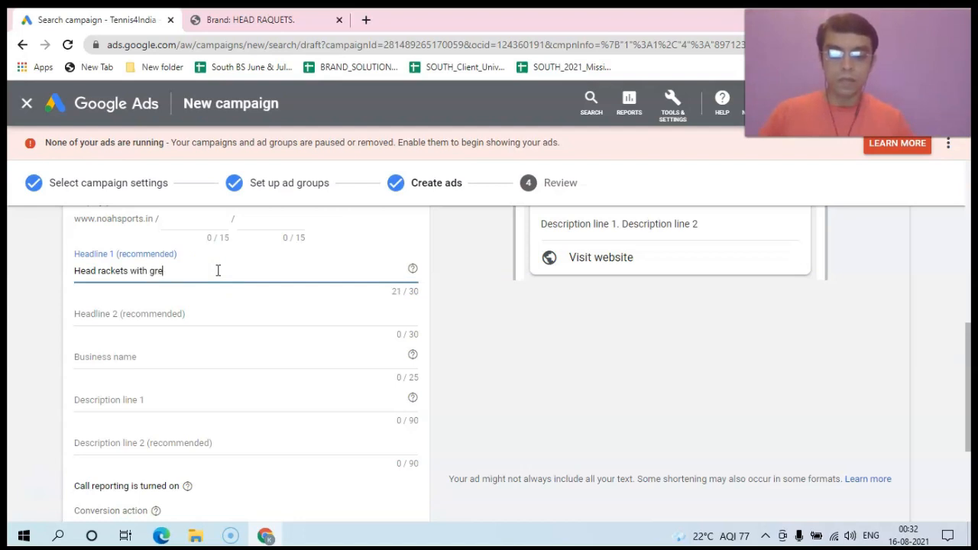
type("at discounts")
key("BackSpace")
key("BackSpace")
key("BackSpace")
key("BackSpace")
key("BackSpace")
key("BackSpace")
key("BackSpace")
key("BackSpace")
key("BackSpace")
key("BackSpace")
type("pt")
type("ice")
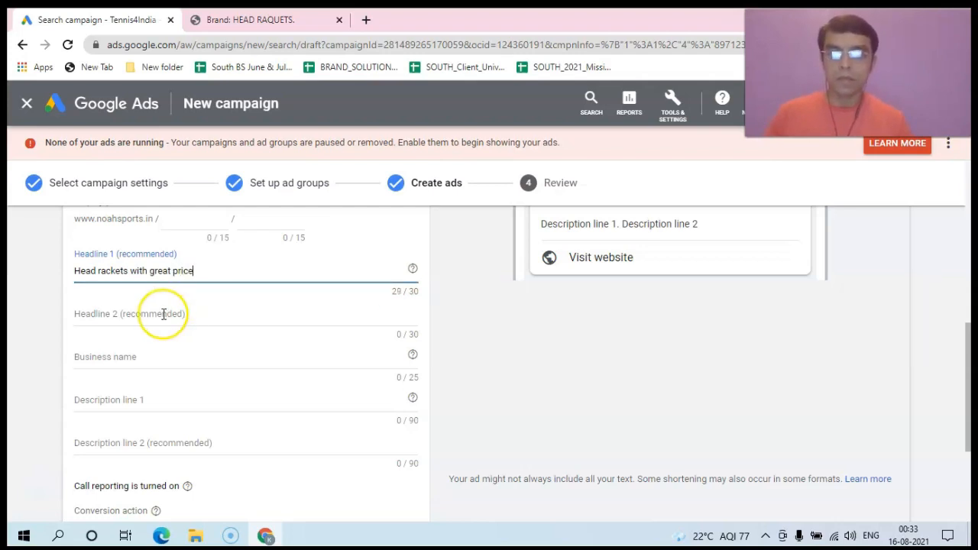
left_click(163, 314)
left_click_drag(969, 343, 971, 310)
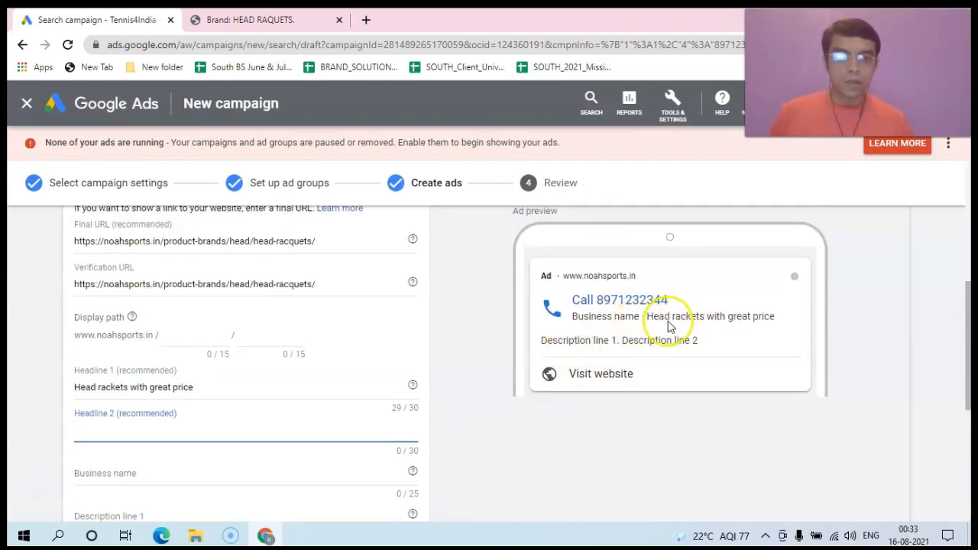
Step: Type a draft Headline 2 beginning 'Play like a pro with'
left_click_drag(970, 325, 971, 370)
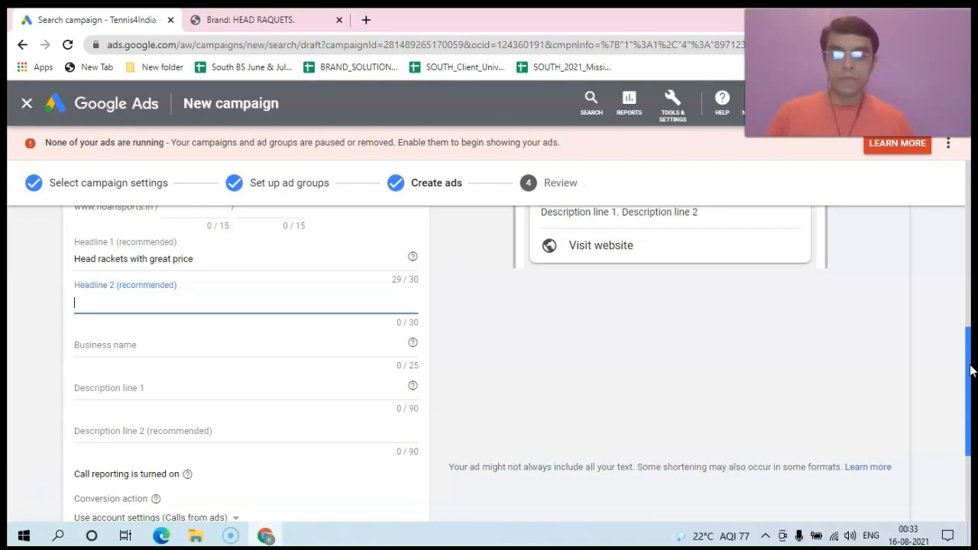
type("H")
key("BackSpace")
type("Play like a")
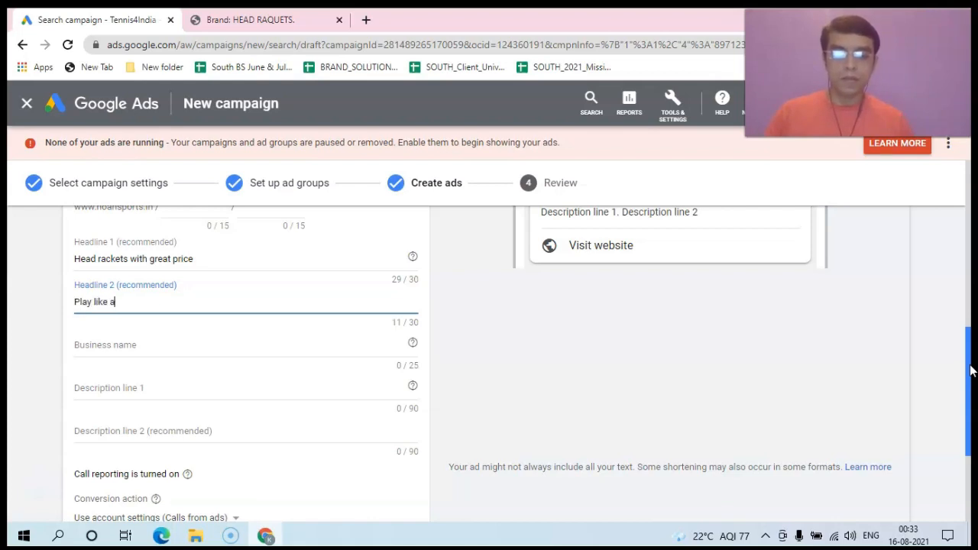
type(" pro with the")
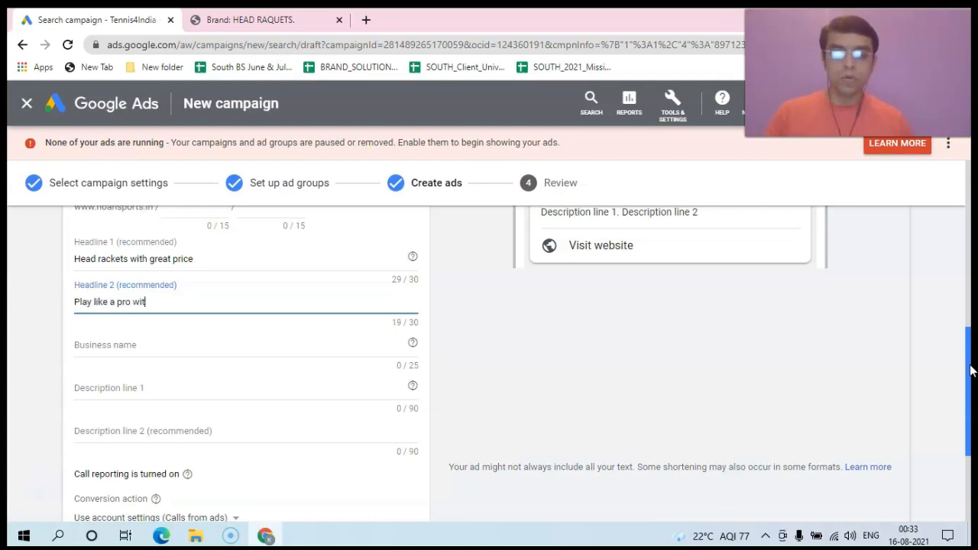
key("BackSpace")
key("BackSpace")
type("your head")
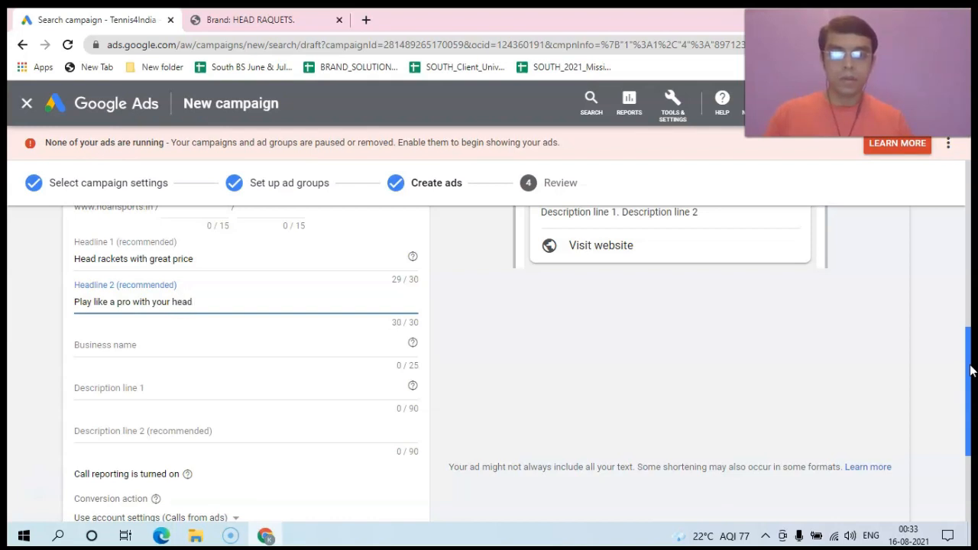
Step: Edit Headline 2 to read 'Play like a pro with Head', fixing capitalisation and spacing
left_click(171, 301)
key("BackSpace")
key("BackSpace")
key("BackSpace")
key("BackSpace")
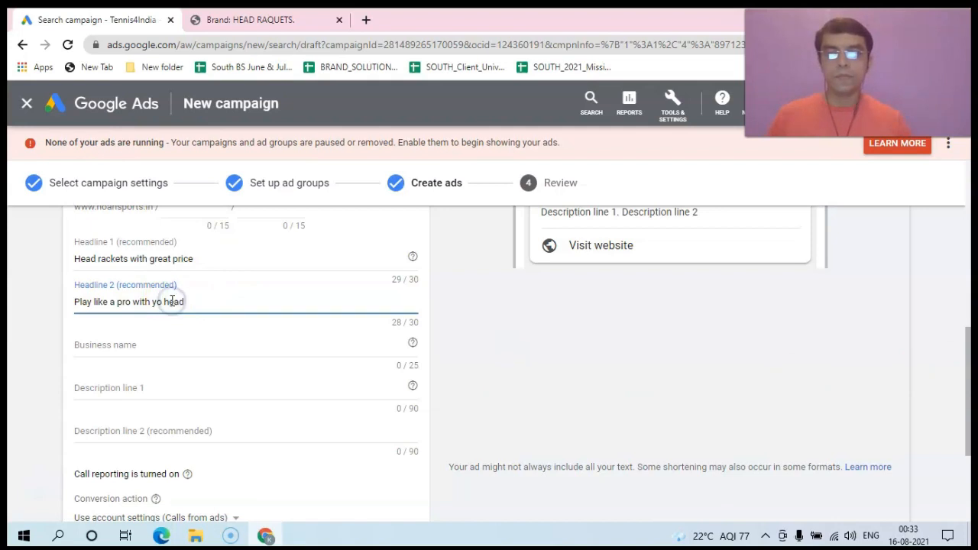
left_click(159, 301)
key("BackSpace")
type("H")
left_click(179, 299)
left_click(177, 298)
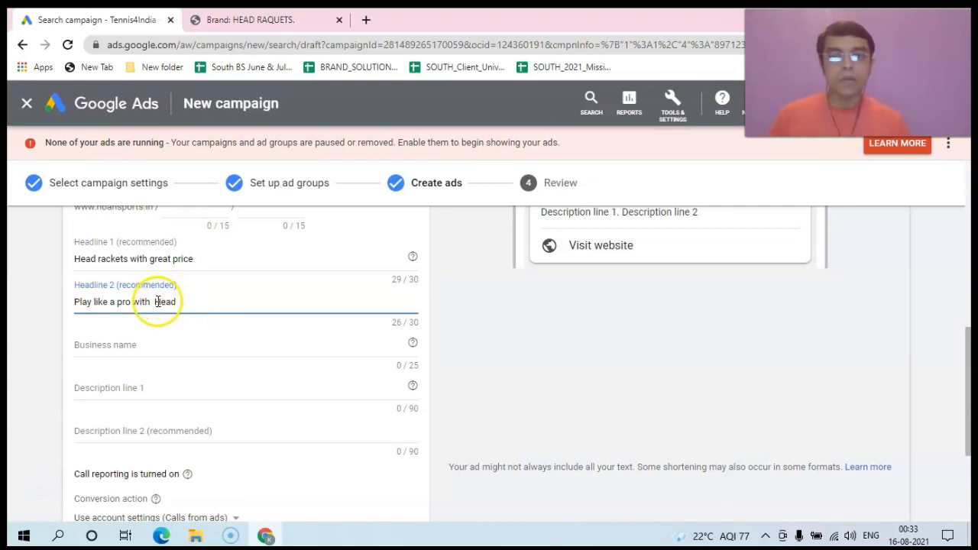
left_click(157, 302)
key("BackSpace")
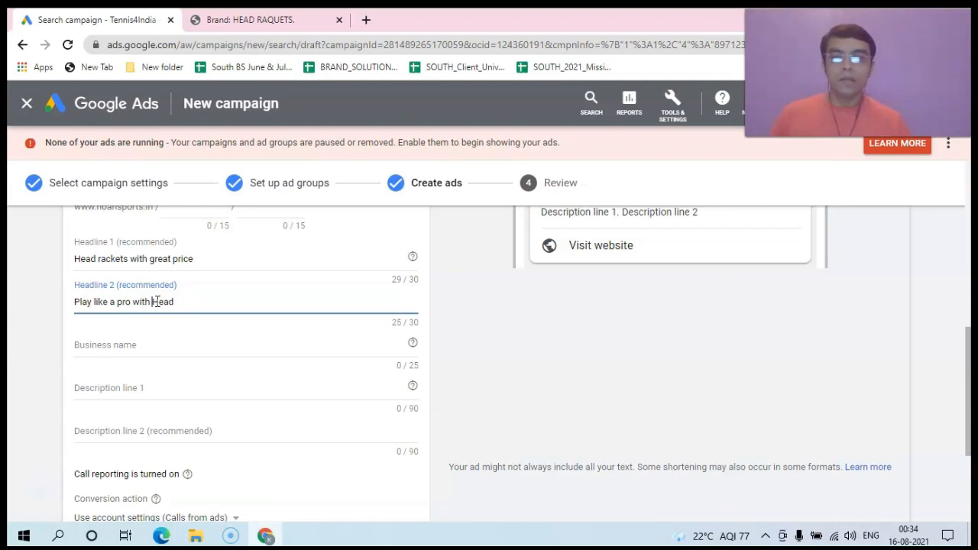
left_click(152, 302)
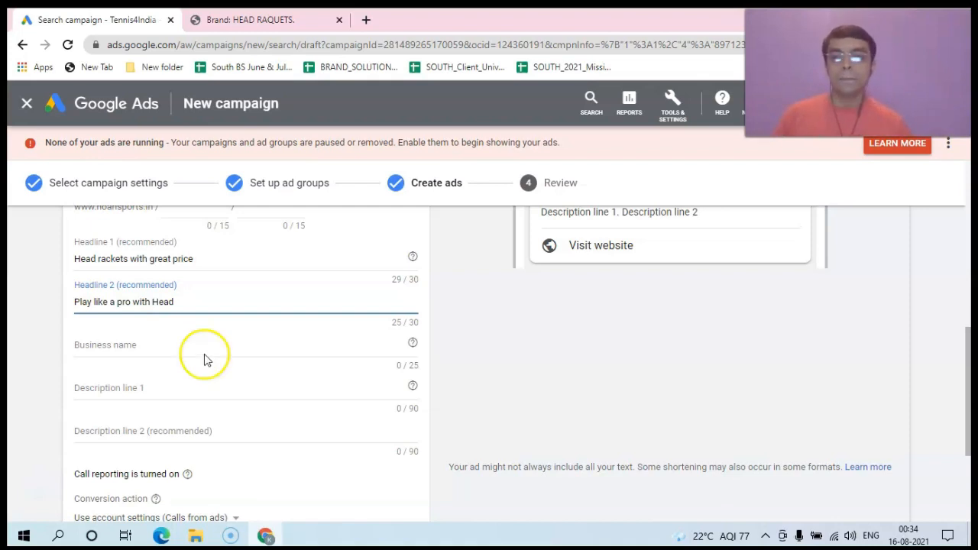
Step: Enter Noah Sports as the ad's business name
left_click(132, 346)
type("Noah Sports")
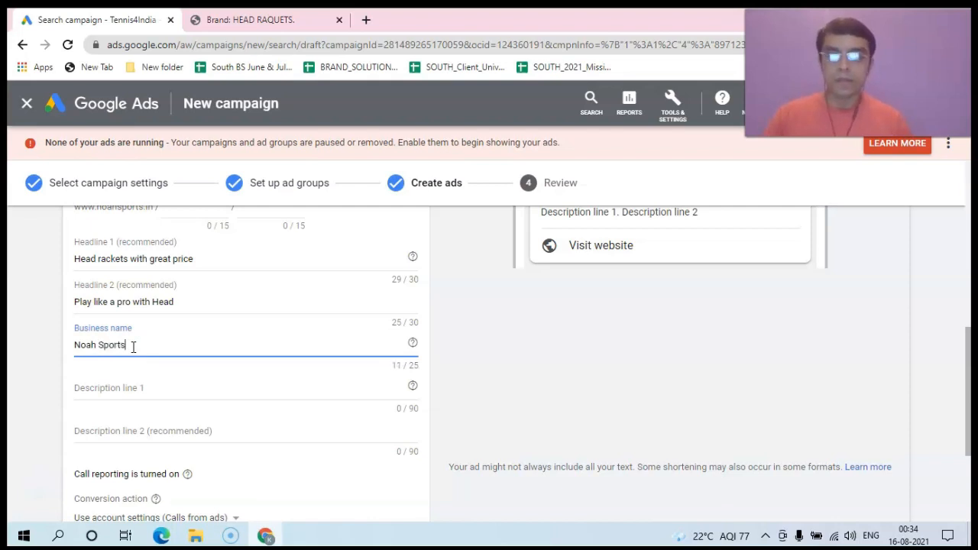
left_click(107, 396)
left_click_drag(974, 343, 970, 317)
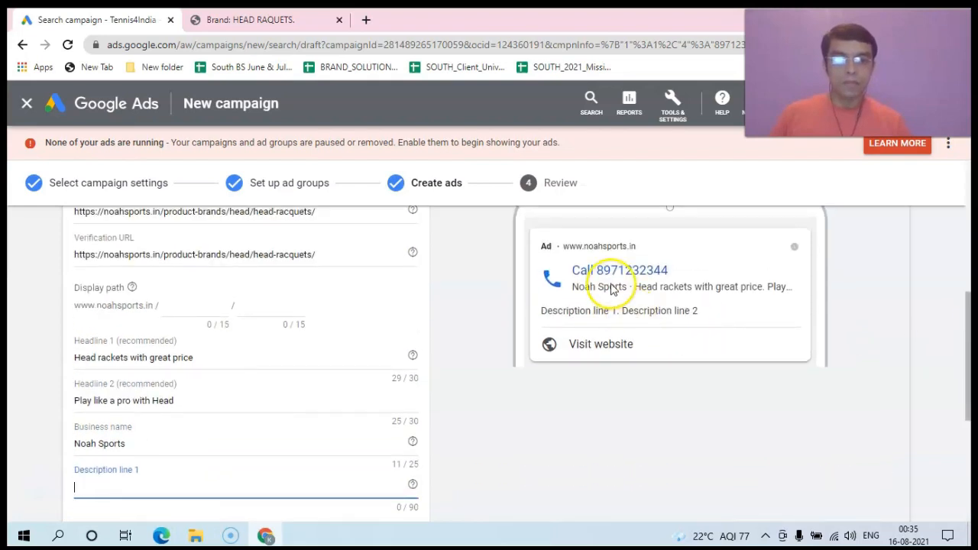
left_click_drag(968, 339, 970, 394)
Step: Write Description line 1: 'We are the most trusted store in south India for a reason. Get the most from us'
left_click(122, 346)
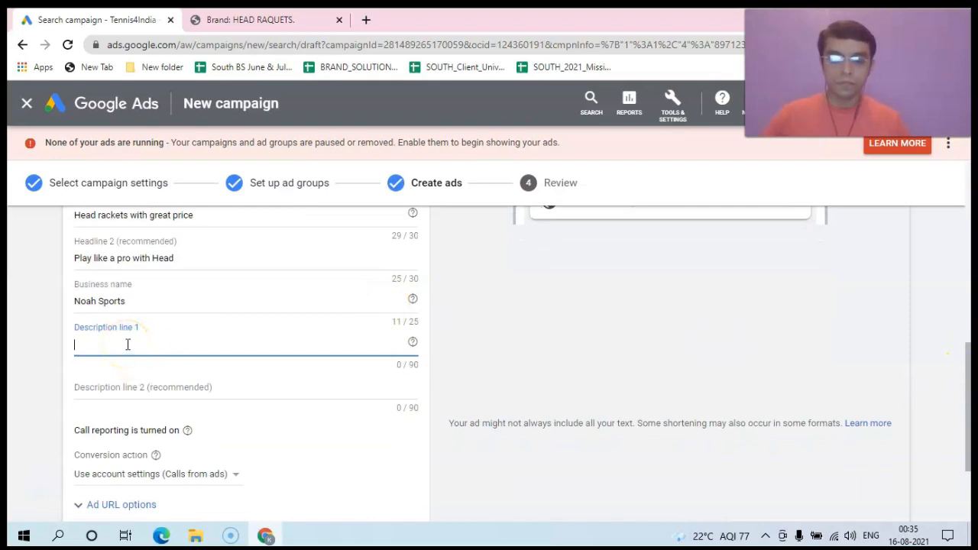
type("N")
key("BackSpace")
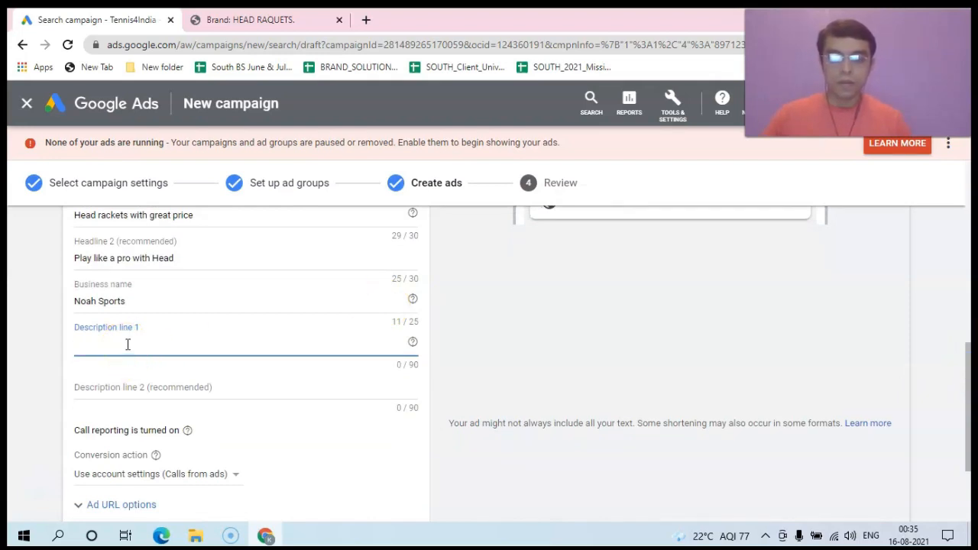
type("We are t")
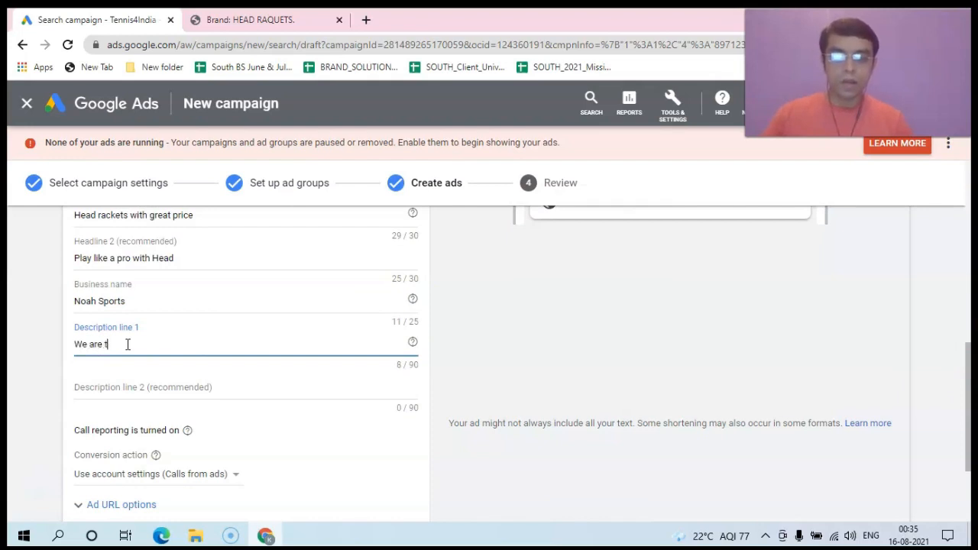
key("BackSpace")
type("the most")
type("trusted")
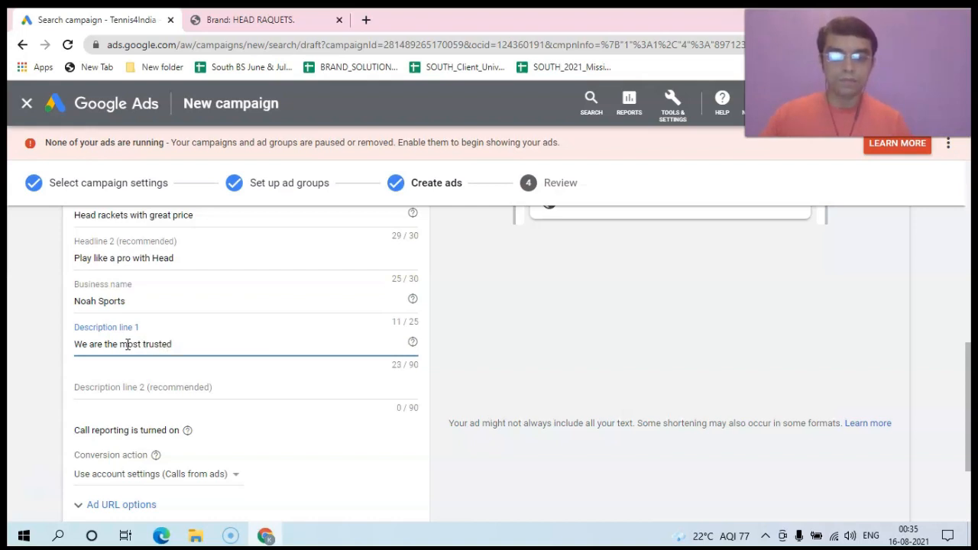
type(" b store")
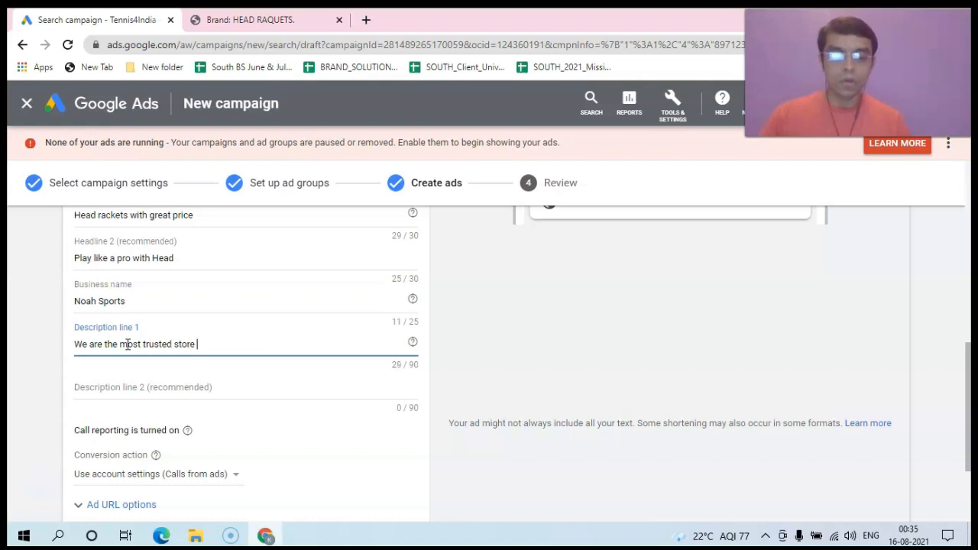
type(" in south india")
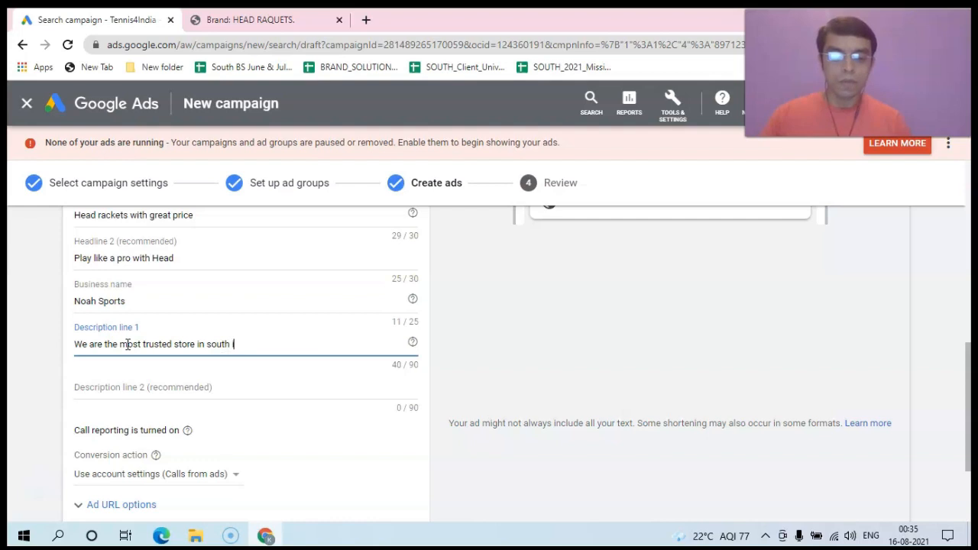
key("BackSpace")
key("BackSpace")
key("BackSpace")
key("BackSpace")
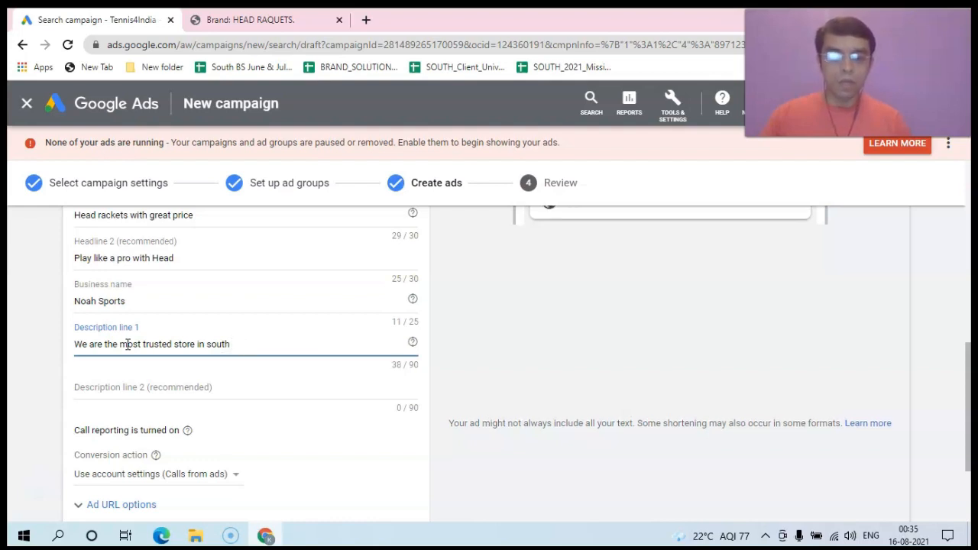
type("India for a reason")
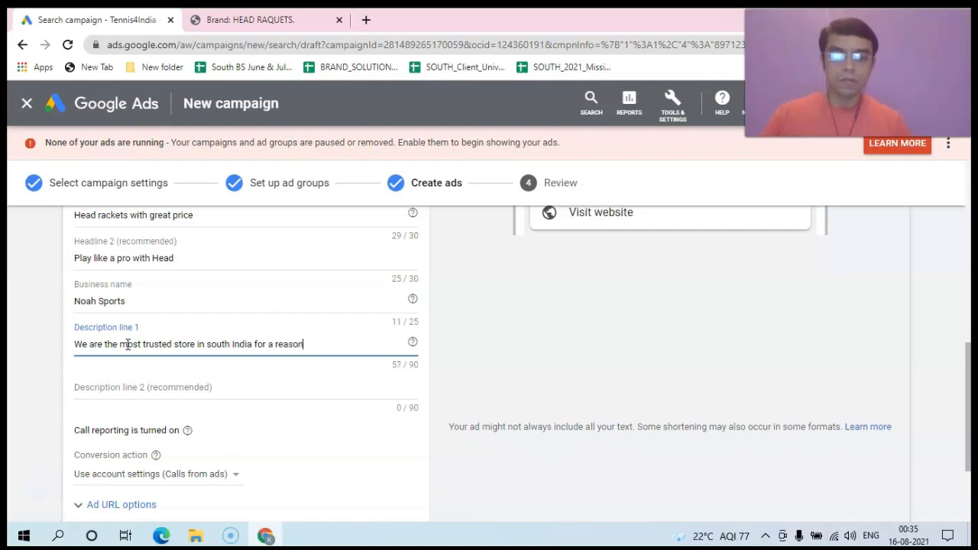
type(". Get tge")
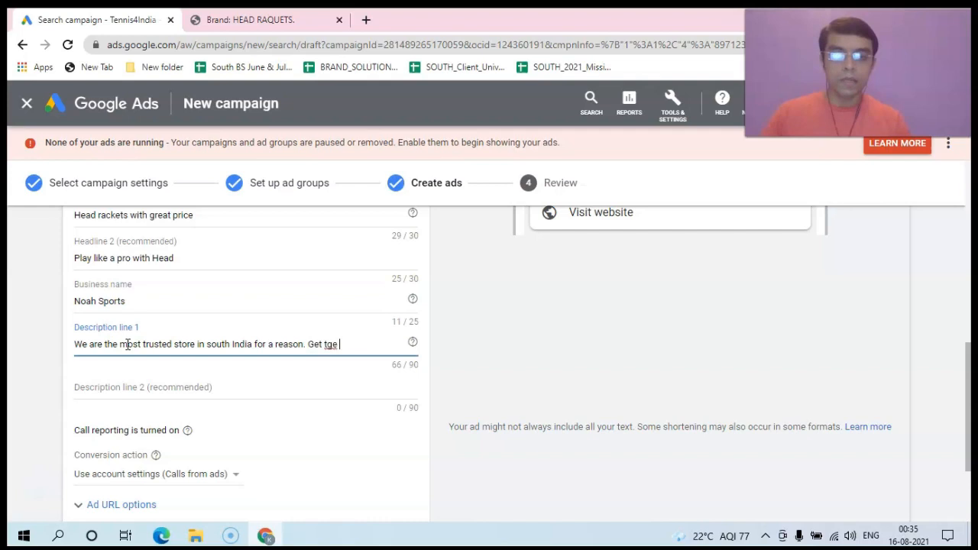
key("BackSpace")
type("he mosy")
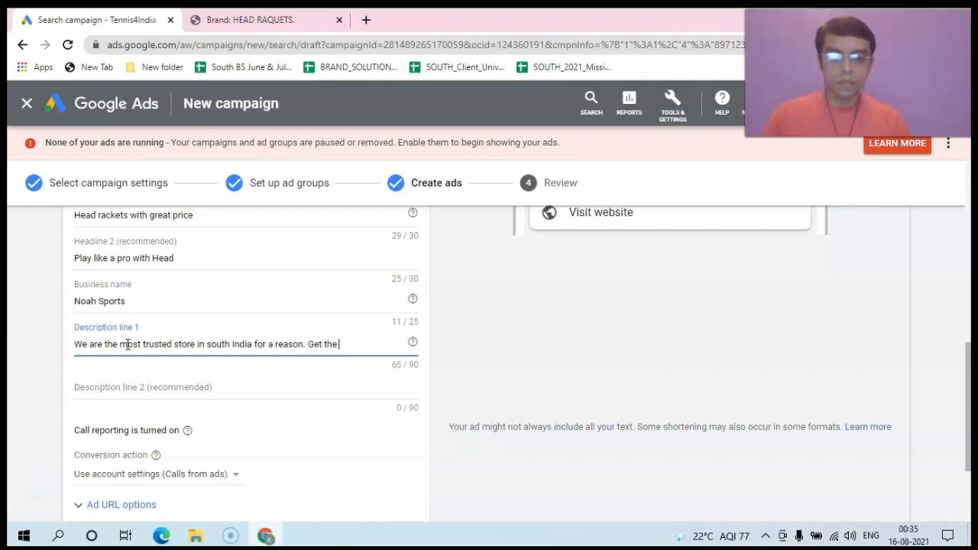
key("BackSpace")
type("t")
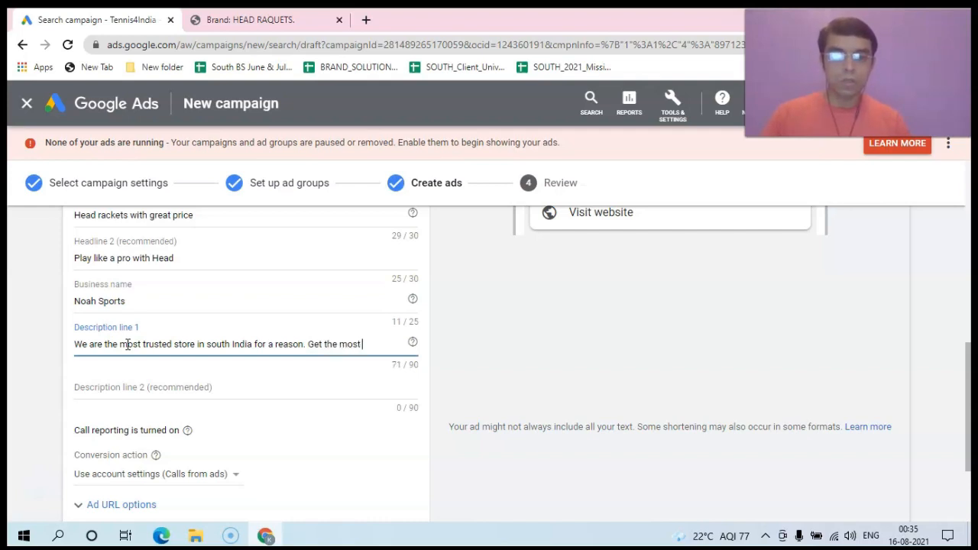
type(" from us")
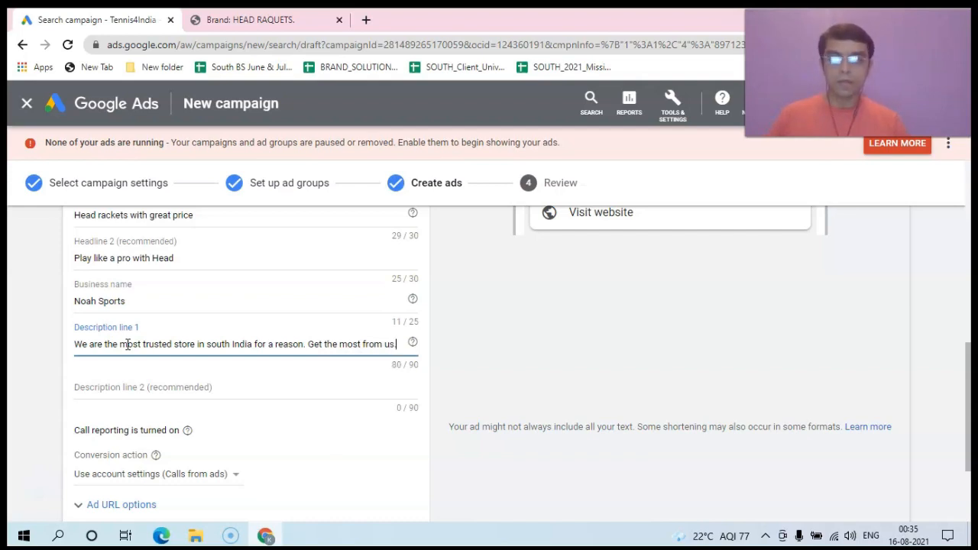
Step: Enter Description line 2: 'We also recommend the best rackets to amatuer players according to their playing styles.'
left_click(128, 390)
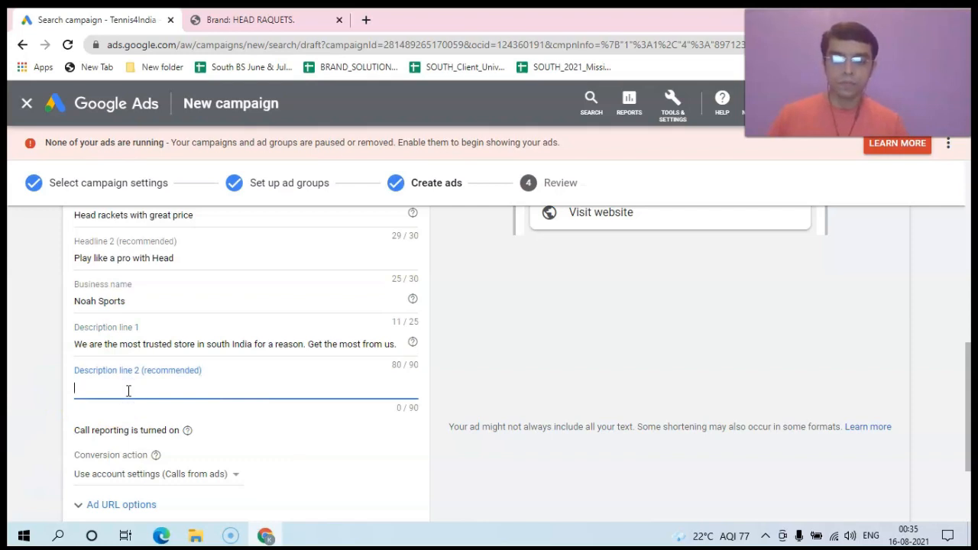
type("We also")
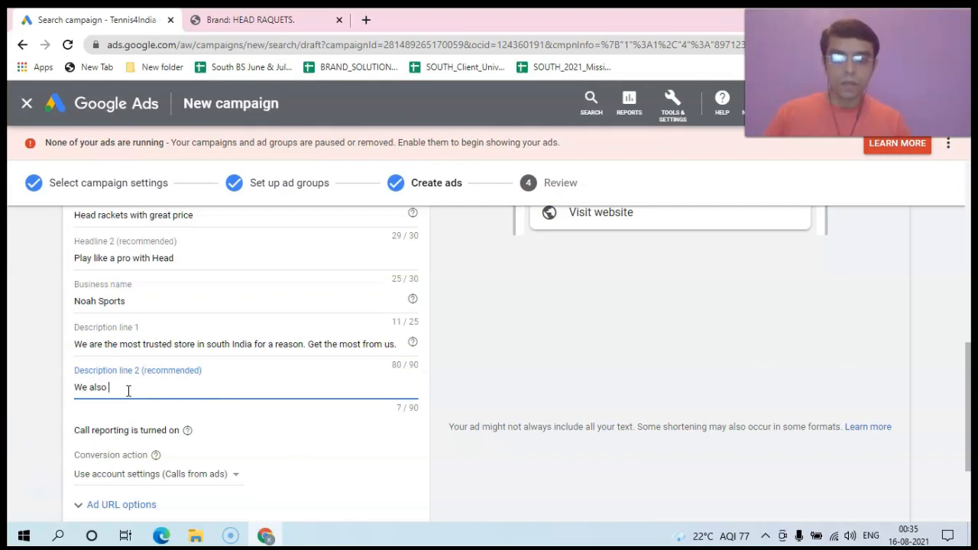
type(" recomm")
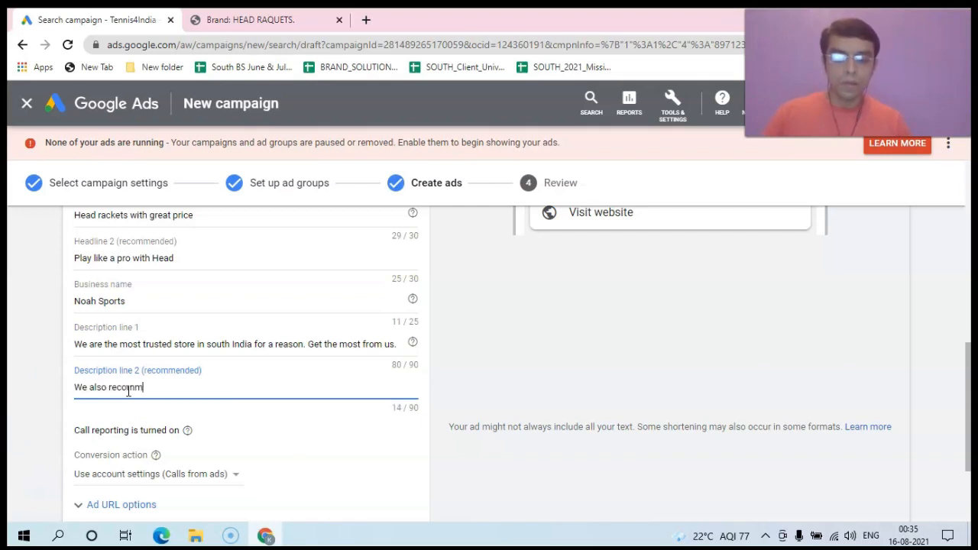
type("end")
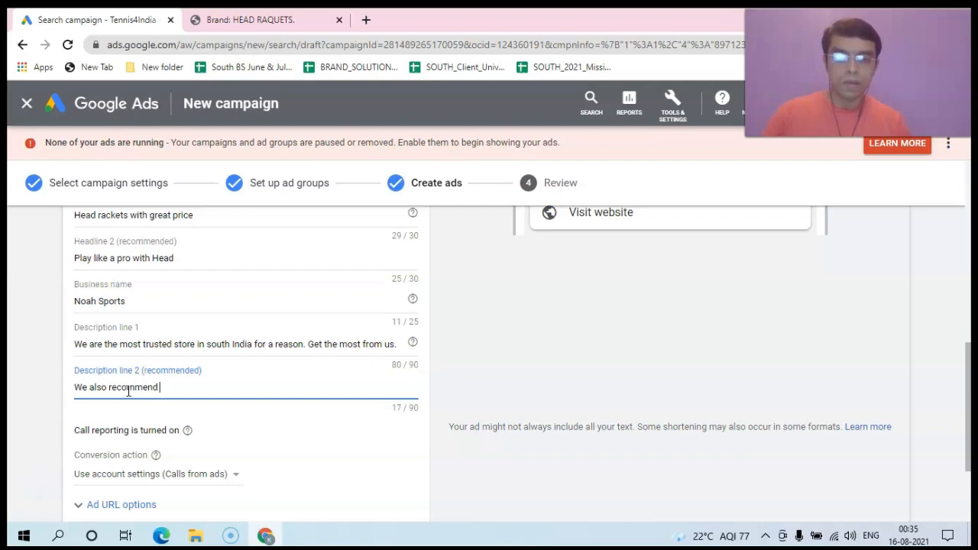
type(" the best")
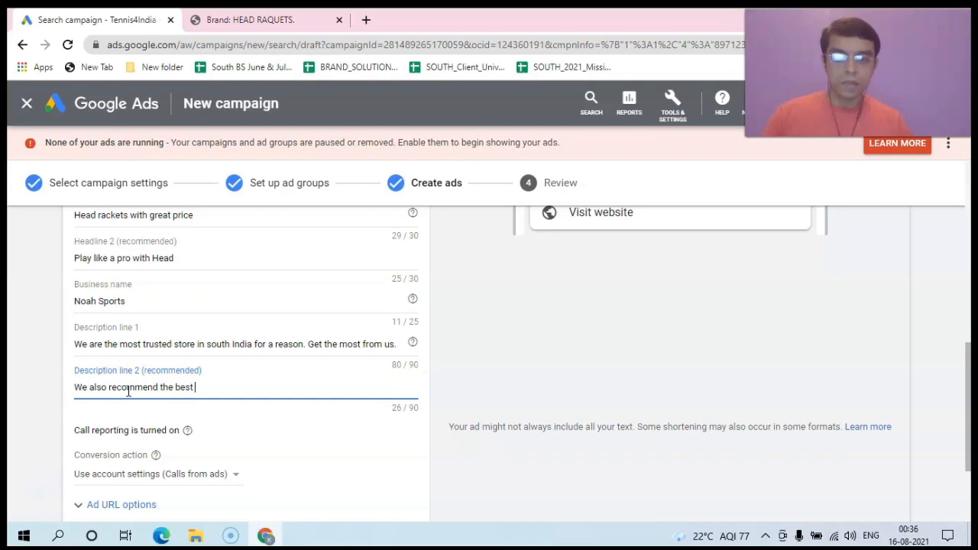
type(" r")
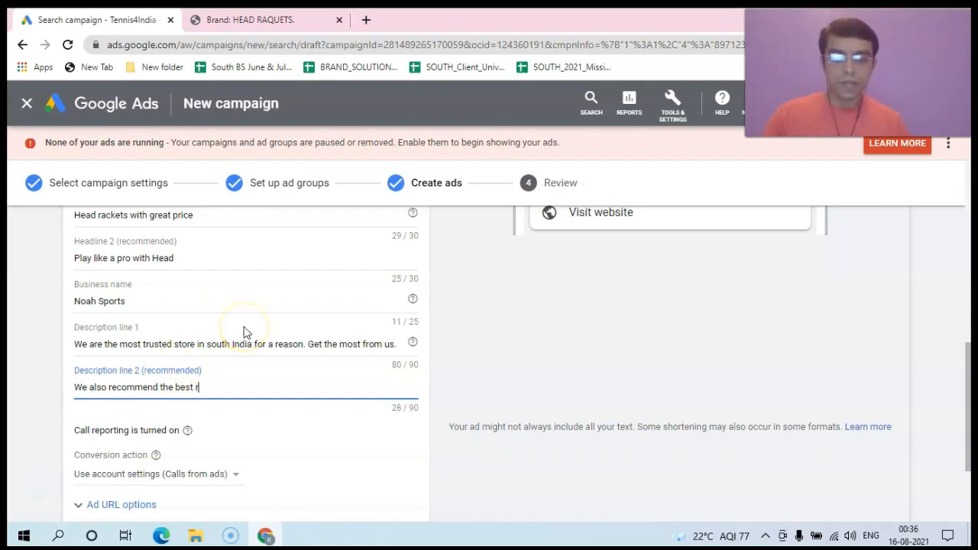
type("ackets")
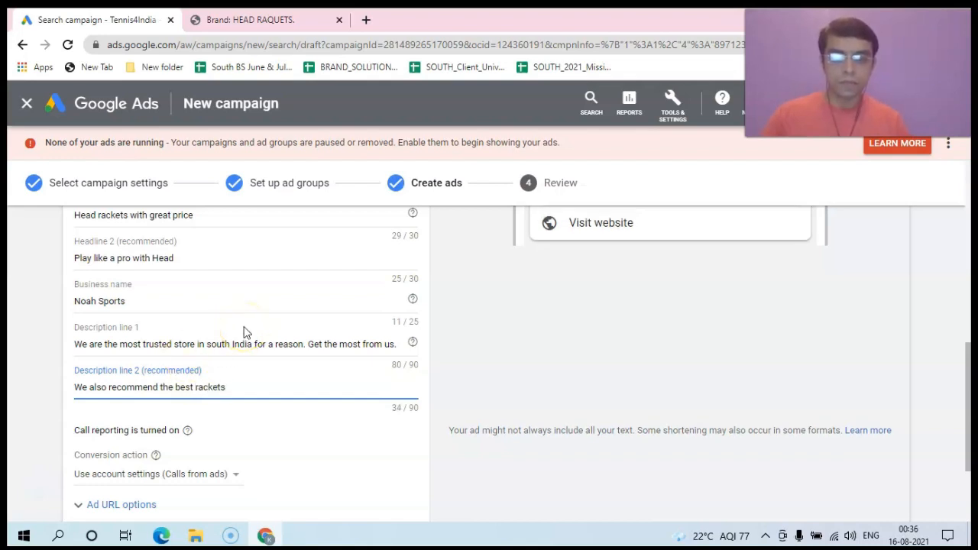
type(" to ama")
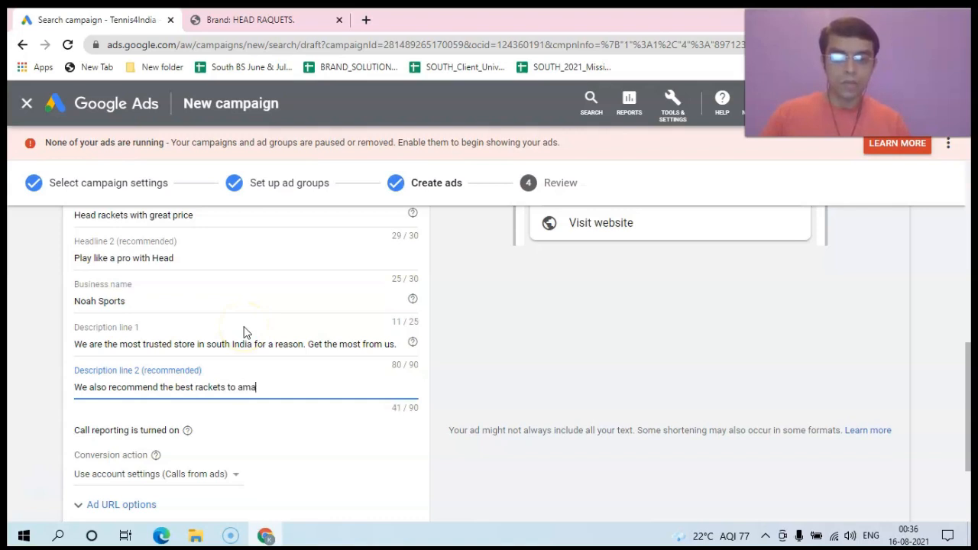
type("tuer players according t")
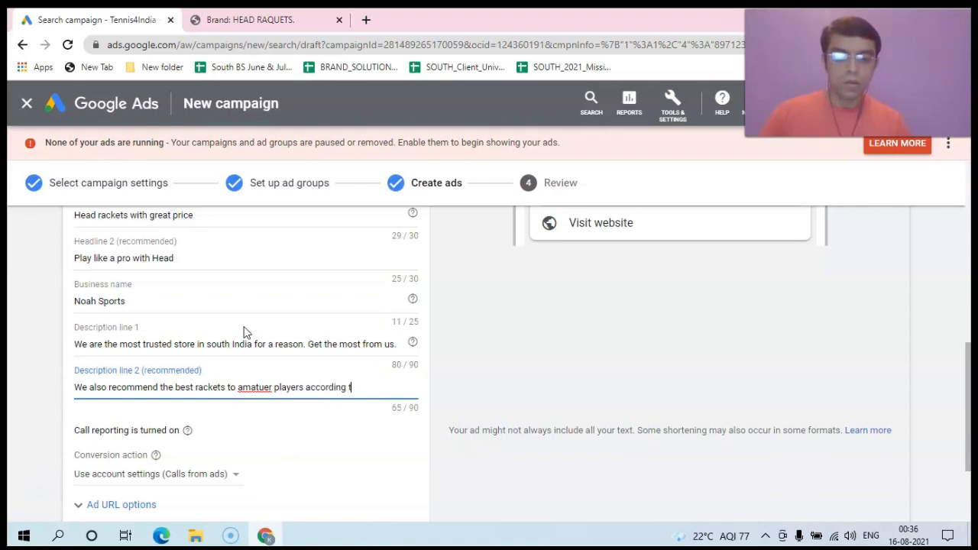
type("o theor")
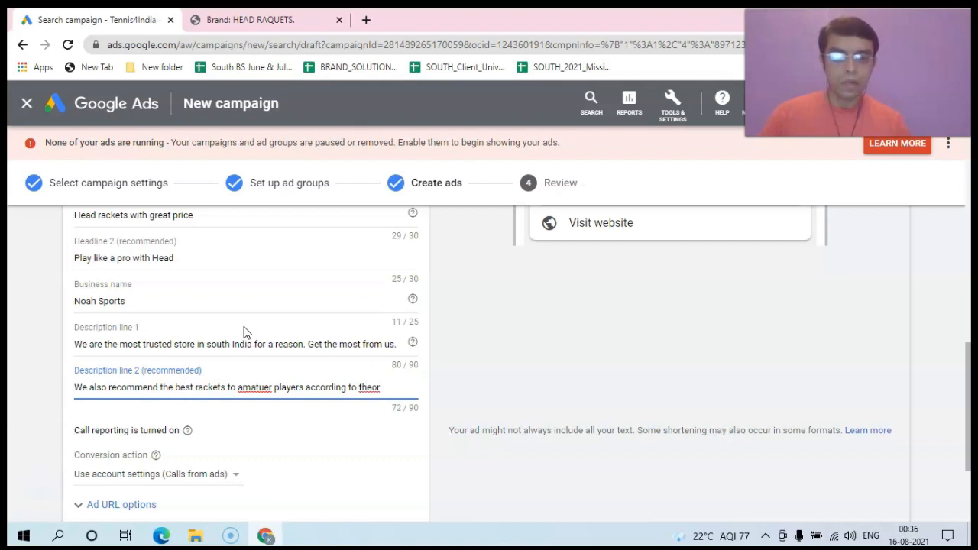
key("BackSpace")
key("BackSpace")
type("ir p")
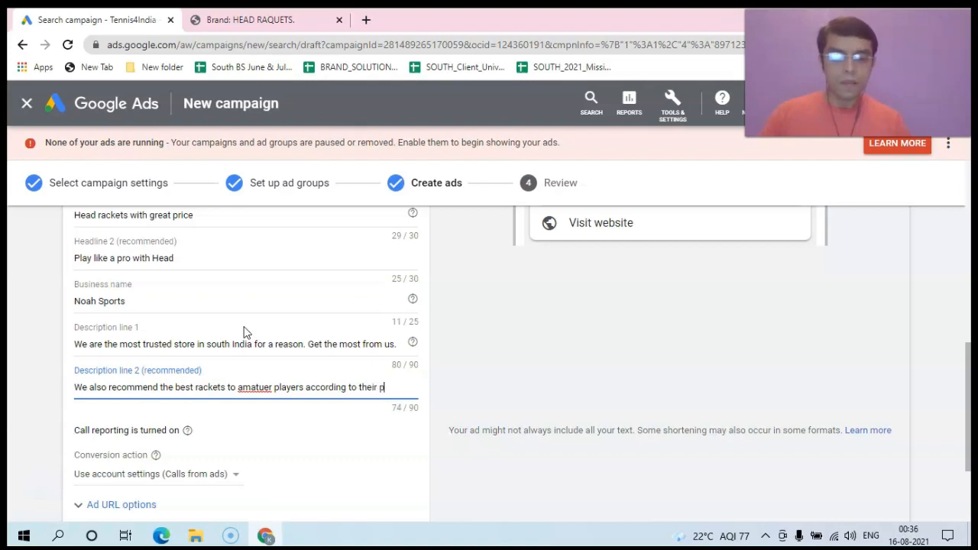
type("laying styles.")
left_click(240, 380)
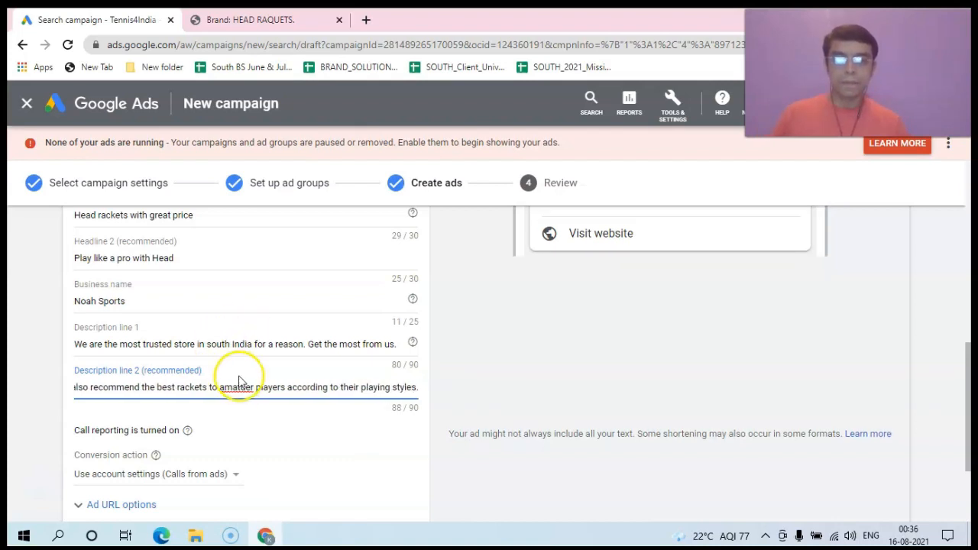
Step: Correct 'amatuer' to 'amateur' in Description line 2 and check the ad preview
right_click(239, 385)
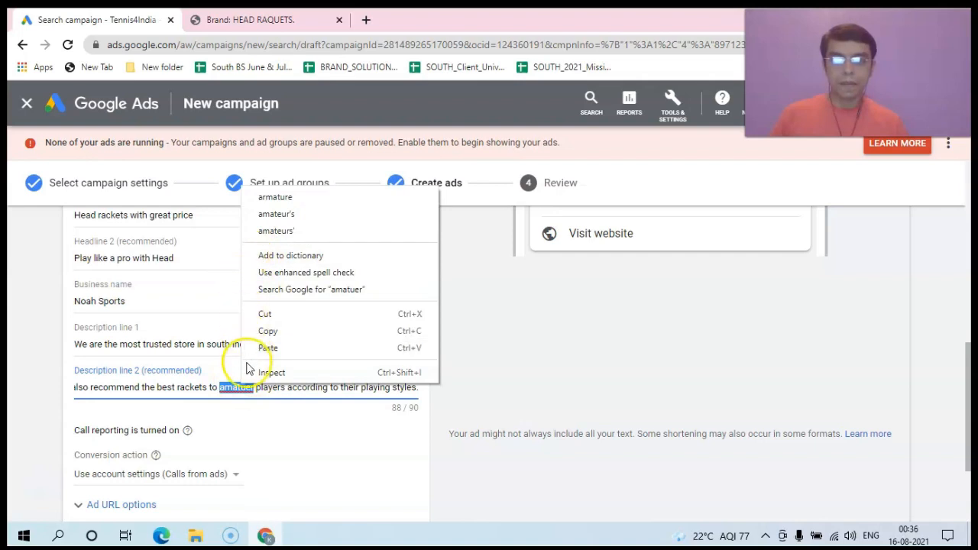
left_click(247, 388)
left_click(253, 387)
left_click(253, 388)
type("r")
key("BackSpace")
key("BackSpace")
key("BackSpace")
key("BackSpace")
type("eu")
left_click(282, 381)
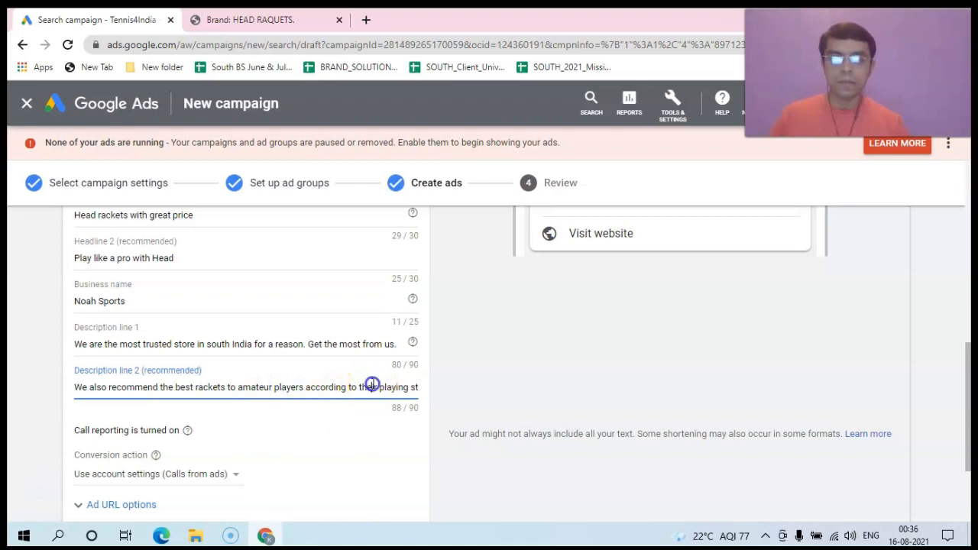
left_click_drag(971, 371, 970, 330)
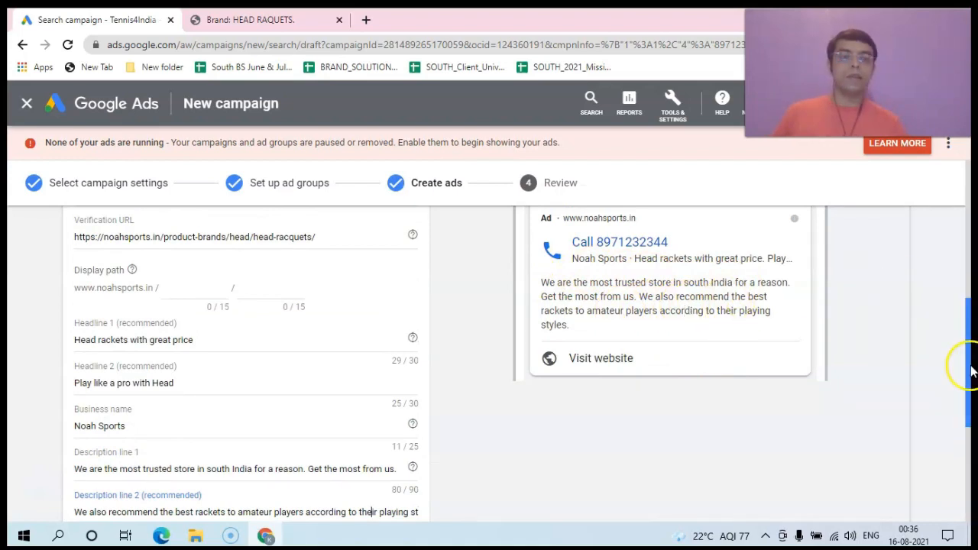
left_click_drag(968, 362, 971, 460)
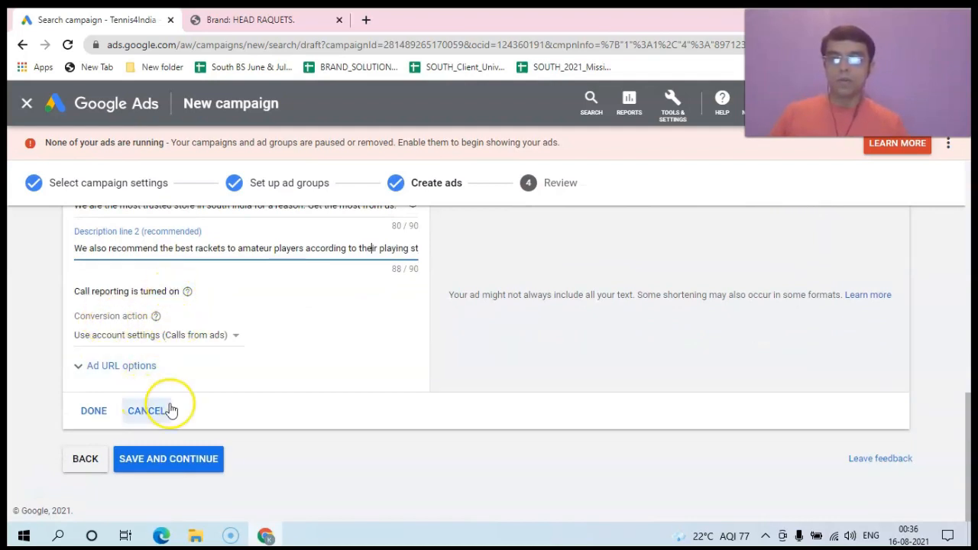
left_click_drag(971, 424, 945, 430)
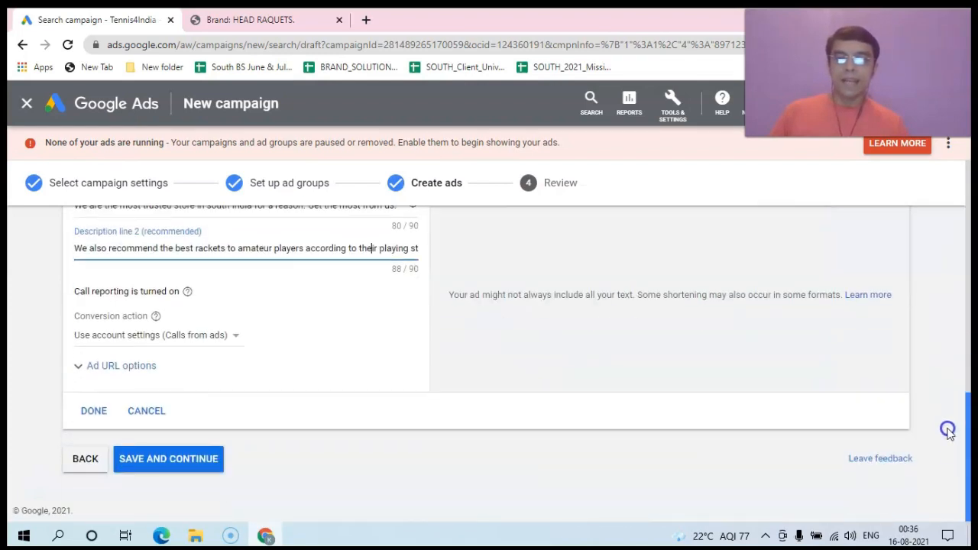
Step: Save the second call ad and reach the Review step showing 2 ads, 1 ad group, 25 keywords
left_click(158, 461)
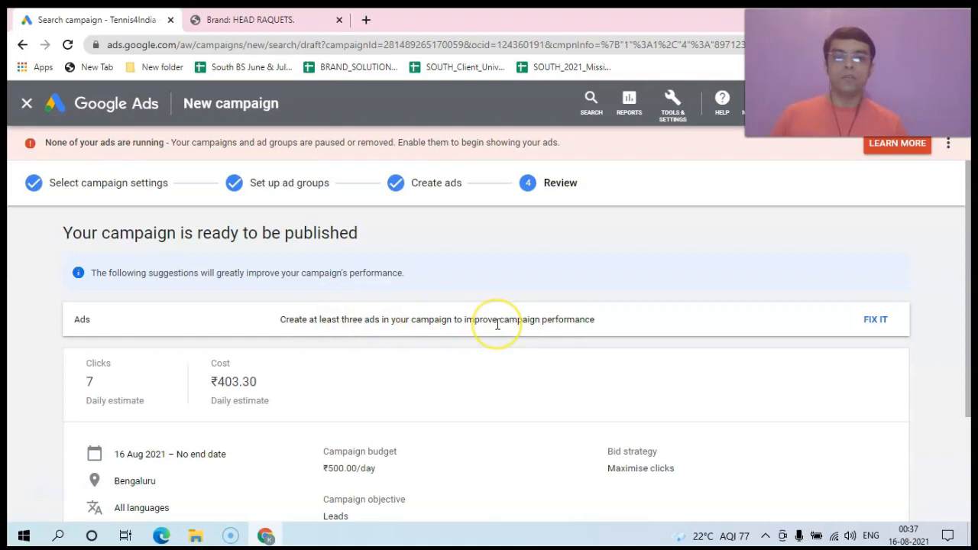
left_click_drag(971, 316, 967, 458)
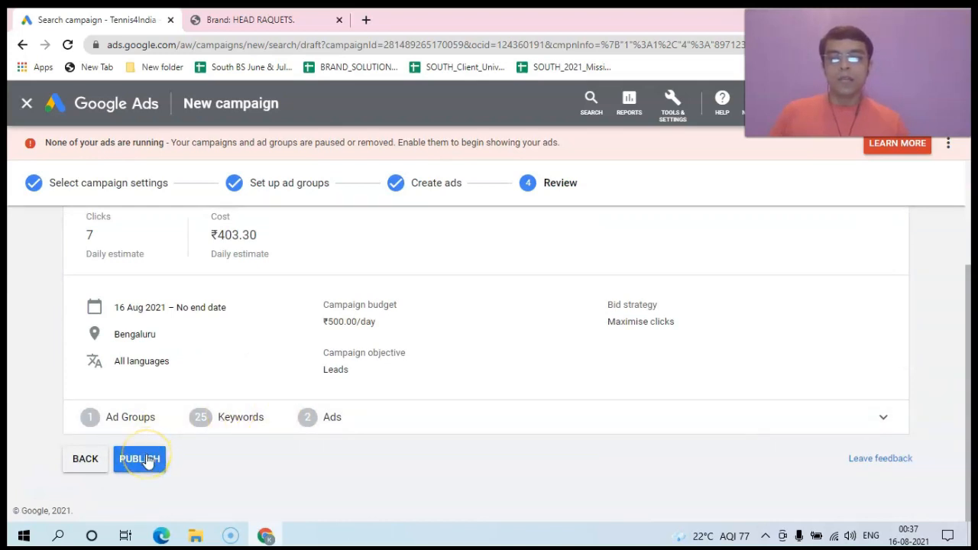
Step: Publish the Tennis Rackets campaign, which shows Enabled and Eligible (Learning)
left_click(145, 459)
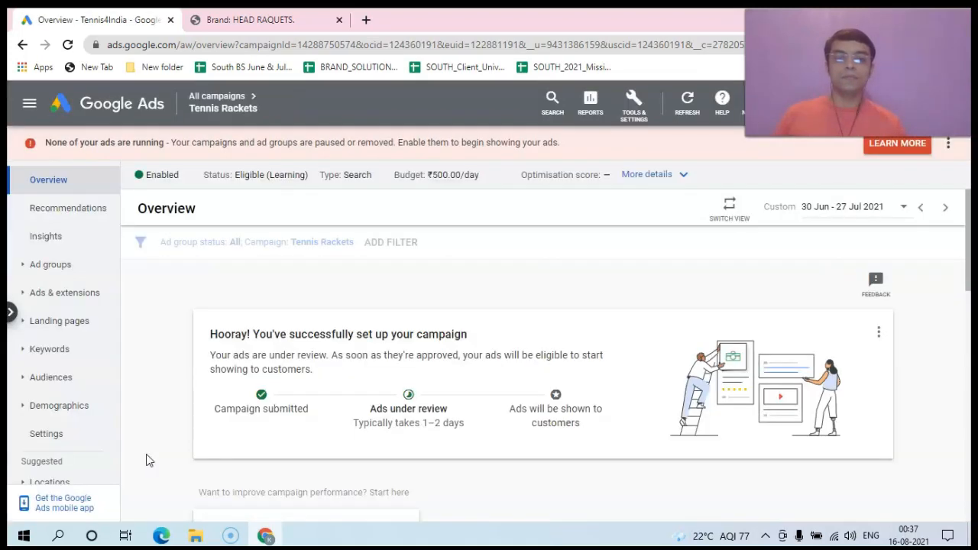
left_click_drag(968, 243, 968, 256)
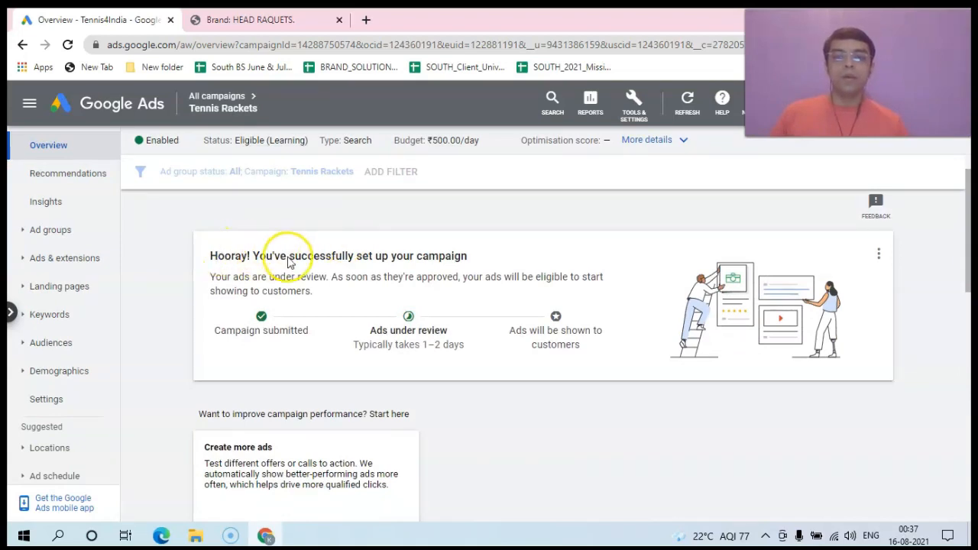
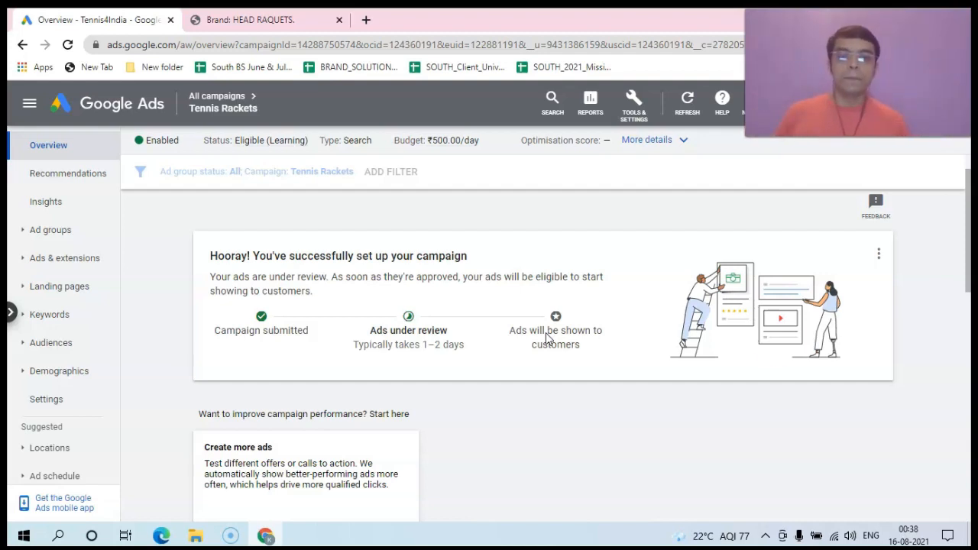
Step: Return to All campaigns and find Tennis Rackets as Eligible (Learning) Search at ₹500.00/day
left_click_drag(967, 264, 970, 224)
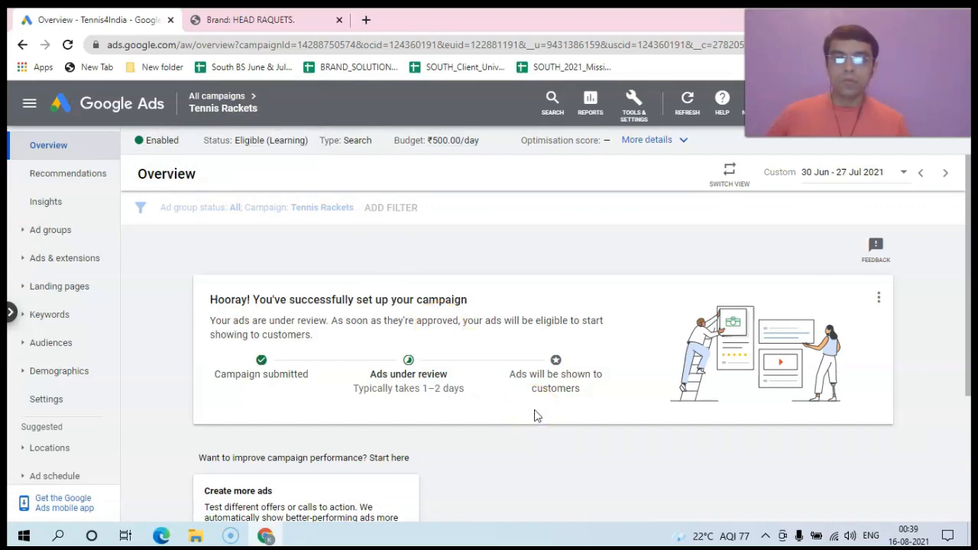
left_click(971, 237)
mouse_move(969, 231)
left_mouse_down()
mouse_move(968, 345)
mouse_move(971, 222)
left_mouse_up()
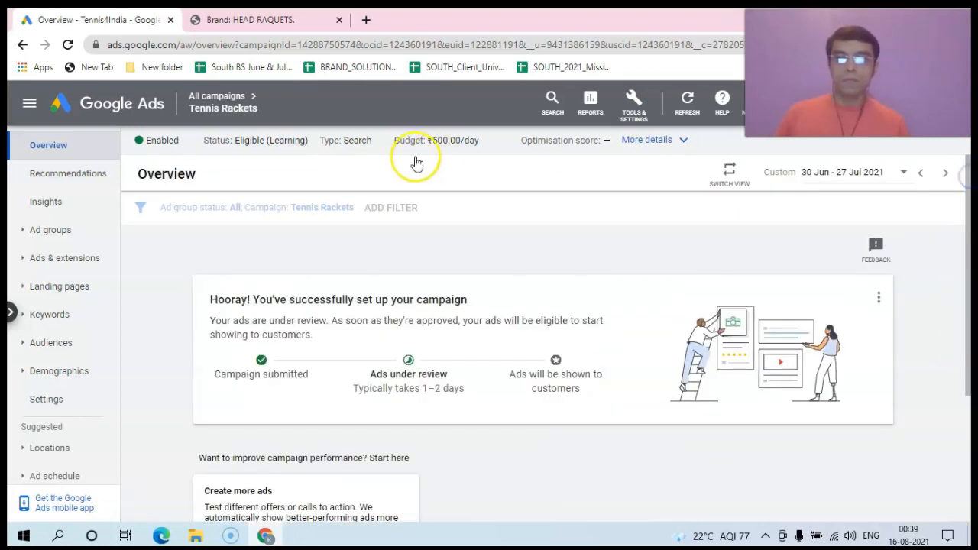
left_click(213, 100)
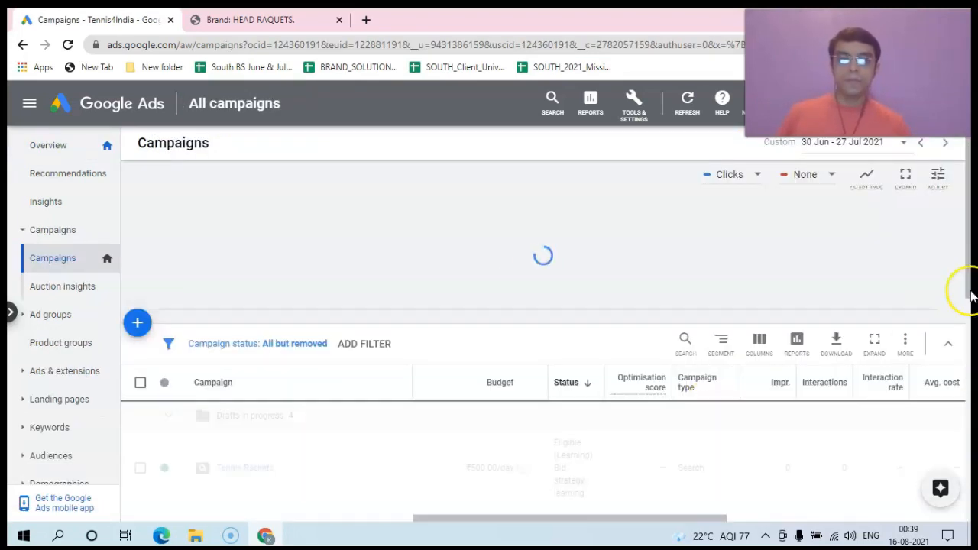
left_click_drag(967, 235, 967, 277)
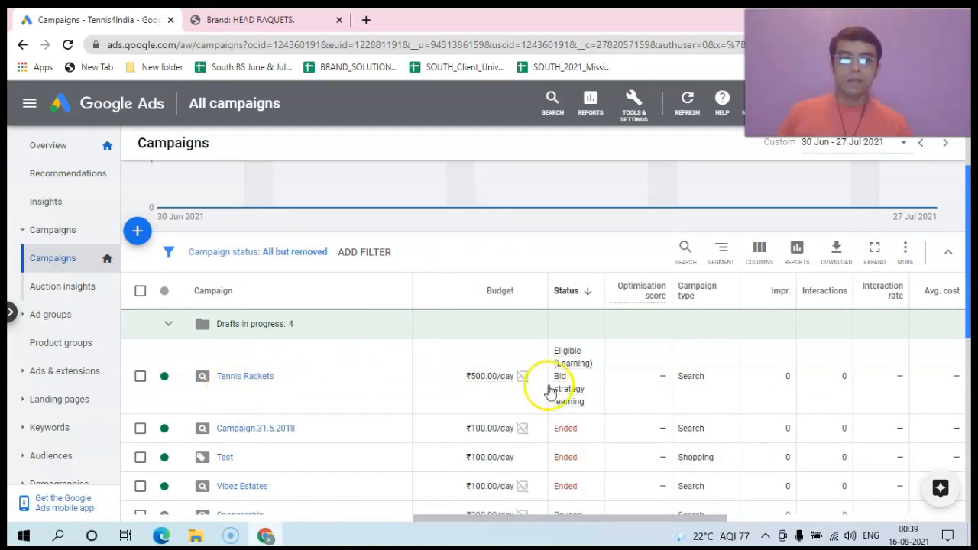
scroll(550, 391, "down", 1)
mouse_move(563, 329)
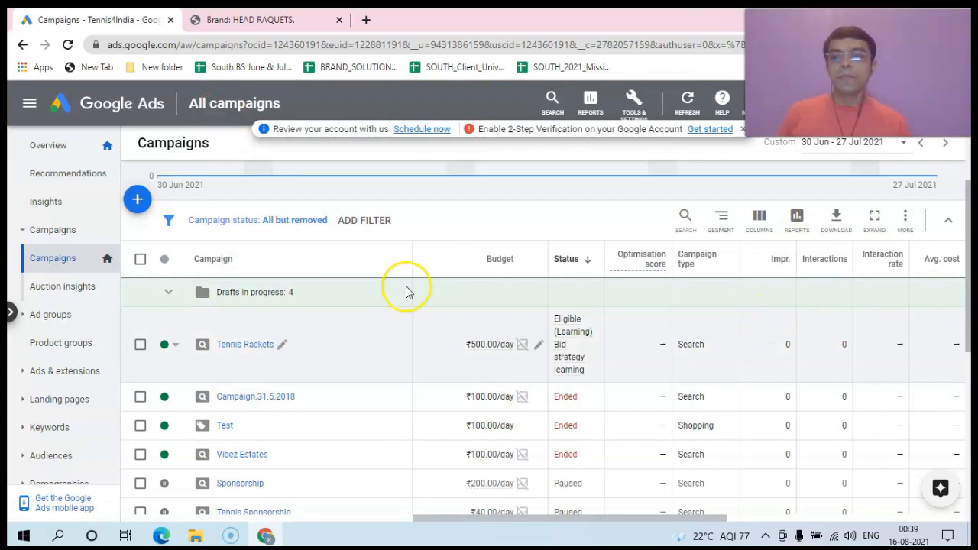
Step: List the ad groups and confirm the Tennis Rackets ad group is Eligible
left_click(50, 314)
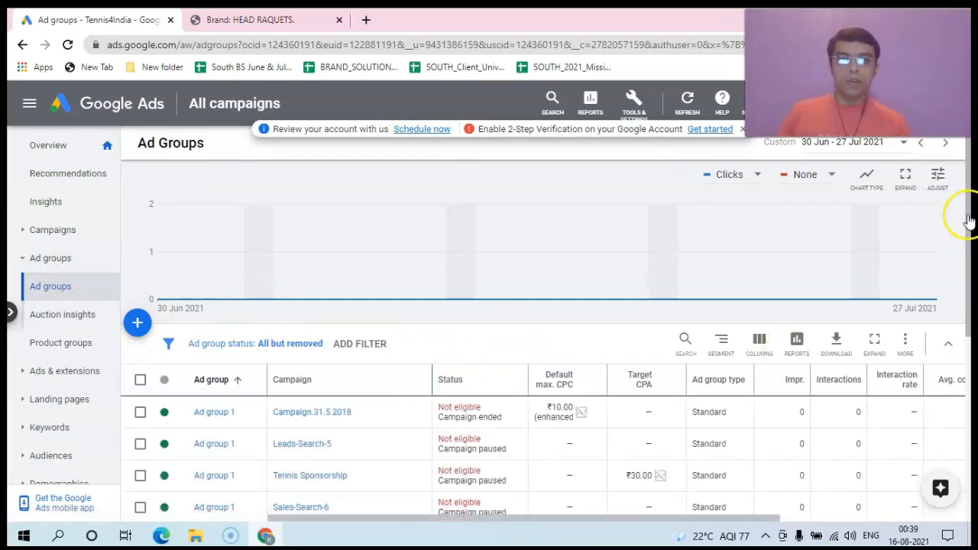
left_click_drag(971, 220, 972, 334)
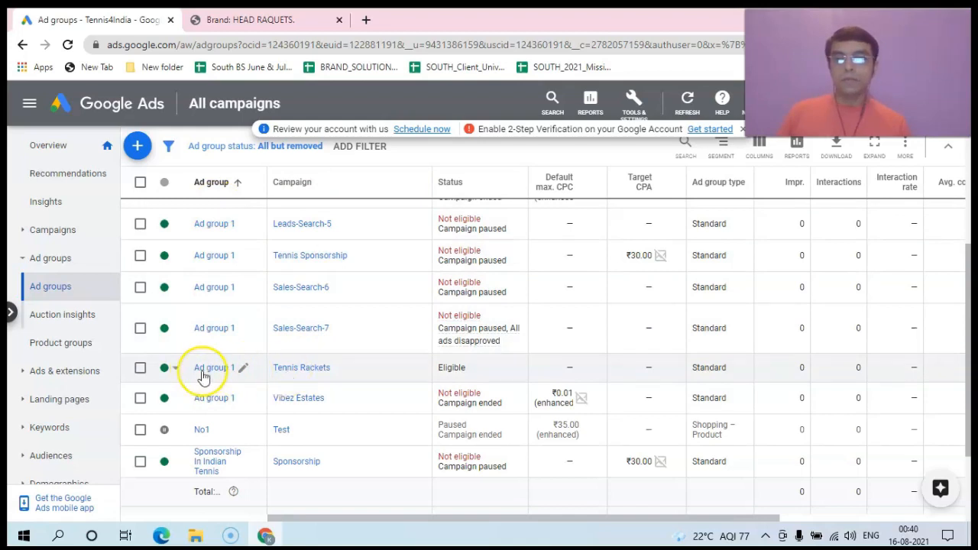
left_click(47, 372)
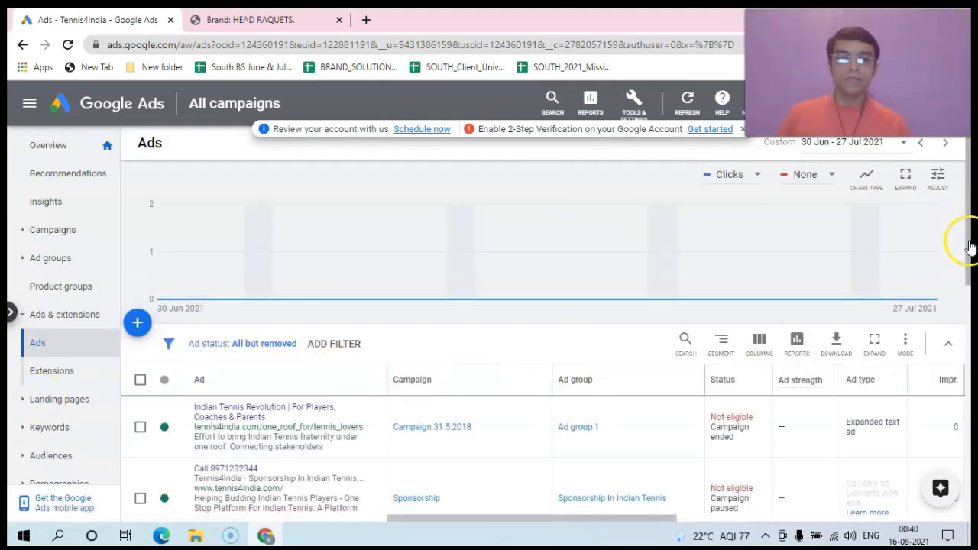
Step: Scroll the Ads list to both Tennis Rackets call ads in Ad group 1, Pending and Under review
left_click_drag(969, 243, 971, 444)
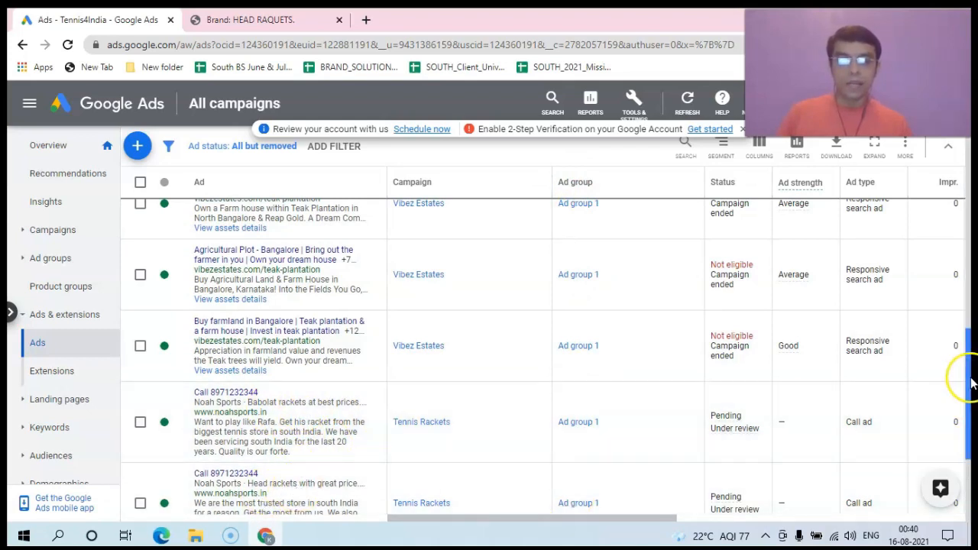
left_click_drag(969, 390, 967, 404)
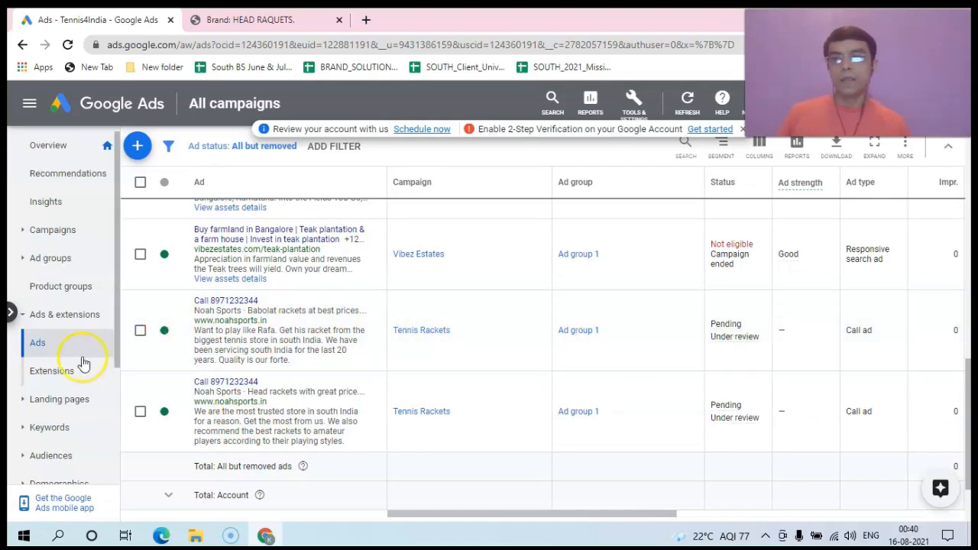
Step: View the 2 structured snippet extensions, both brand snippets Approved (limited)
left_click(52, 372)
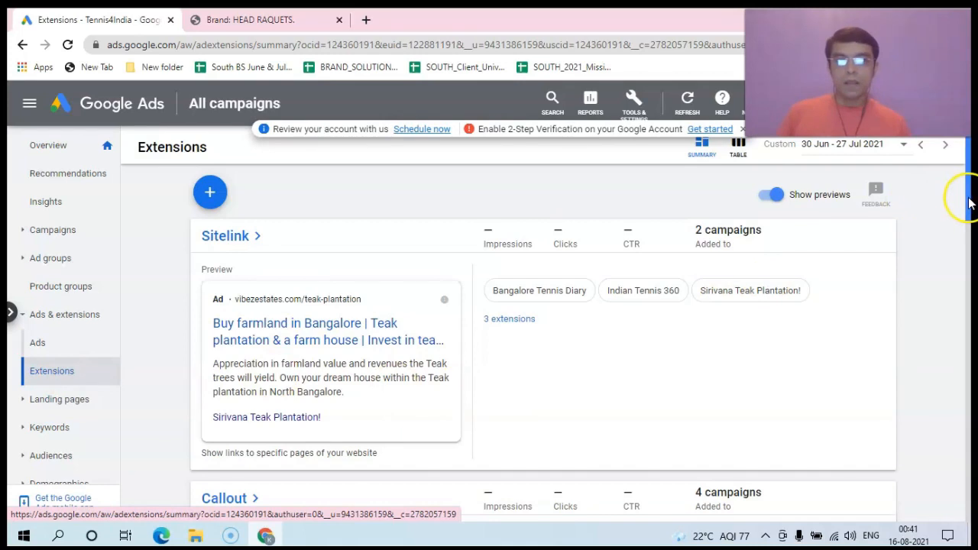
left_click_drag(969, 200, 968, 321)
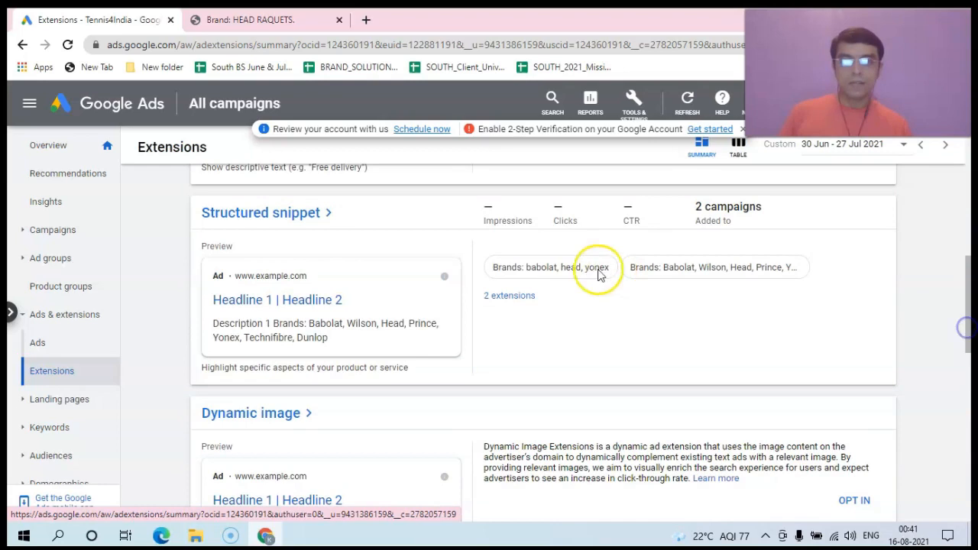
left_click(504, 298)
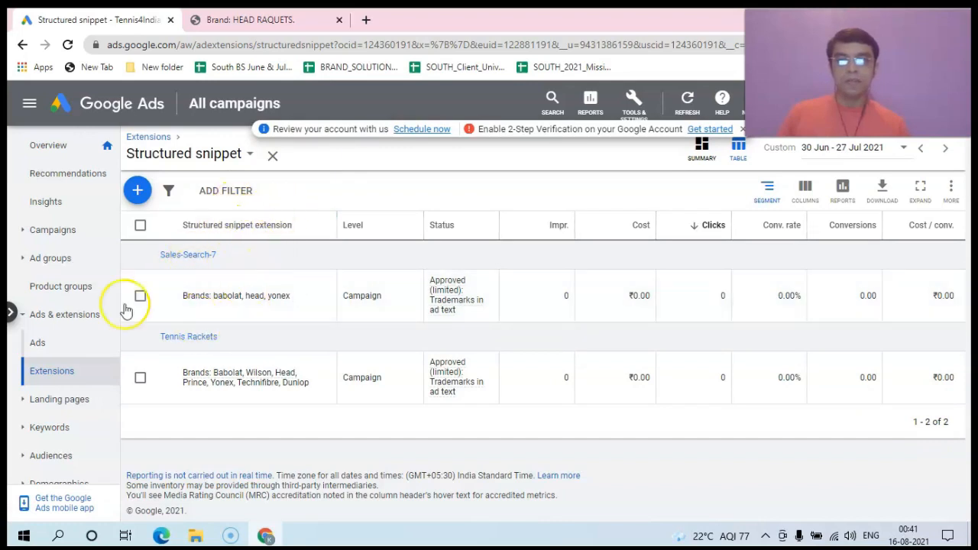
left_click(63, 374)
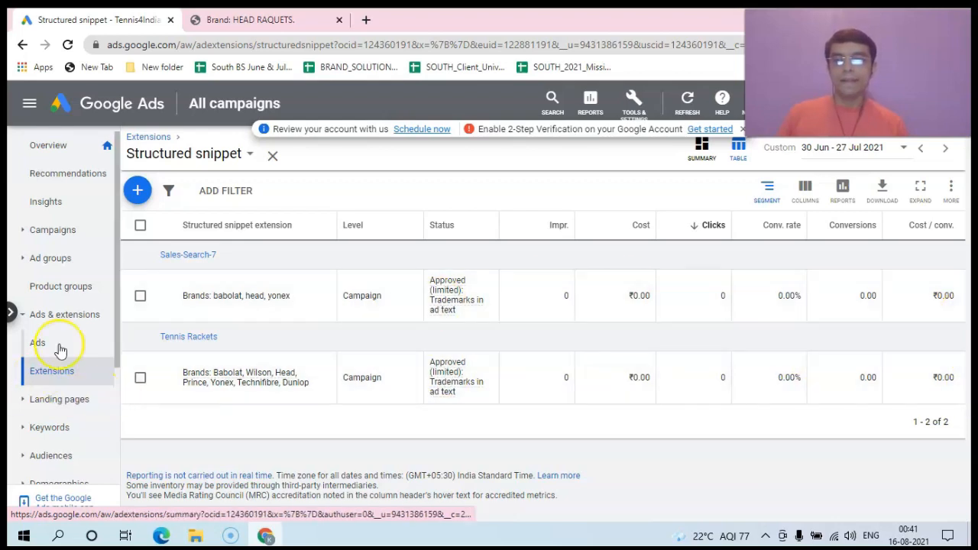
mouse_move(118, 341)
left_mouse_down()
mouse_move(118, 403)
mouse_move(120, 354)
left_mouse_up()
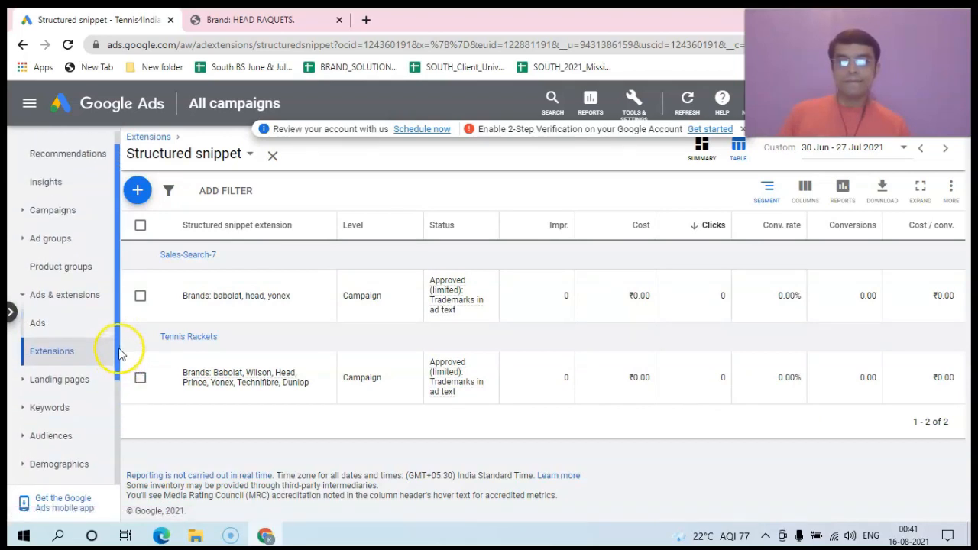
left_click(49, 411)
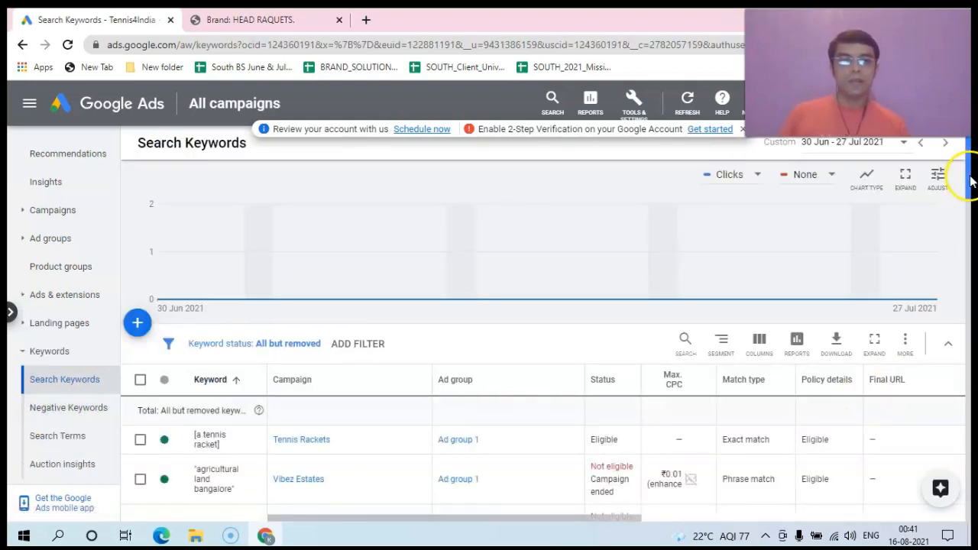
Step: Scroll Search Keywords to the Eligible, Broad match head graphene 360 speed tennis racquet keywords and check their status
left_click_drag(967, 183, 970, 206)
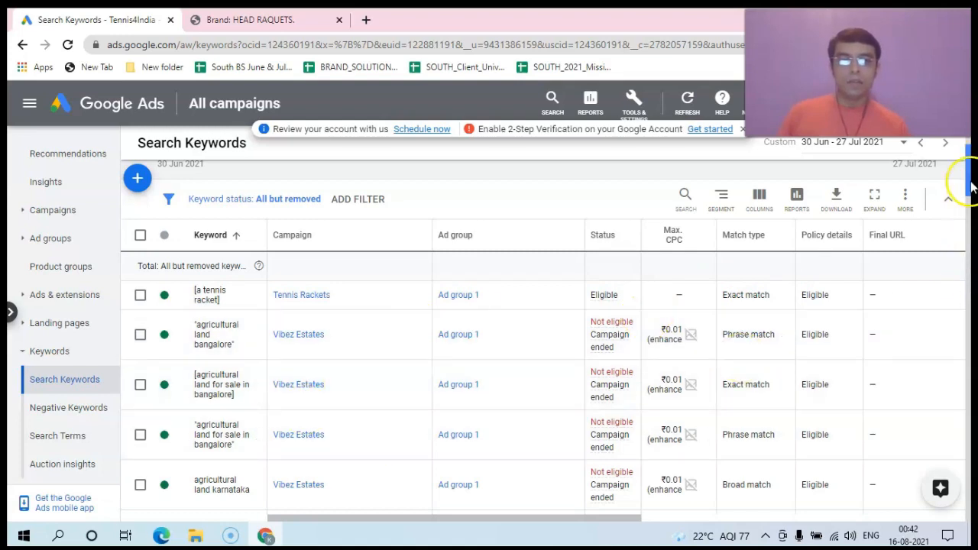
left_click_drag(969, 152, 970, 201)
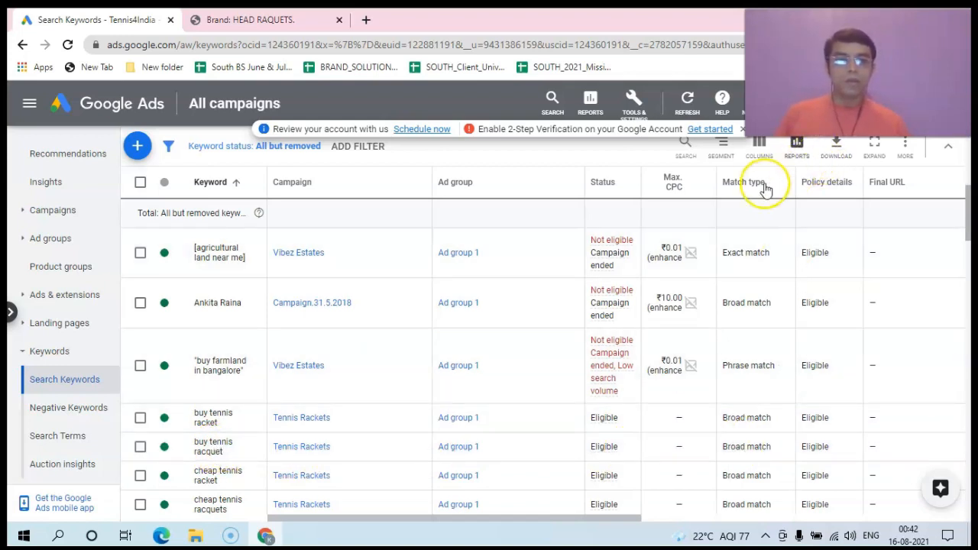
mouse_move(686, 193)
left_click_drag(971, 191, 970, 238)
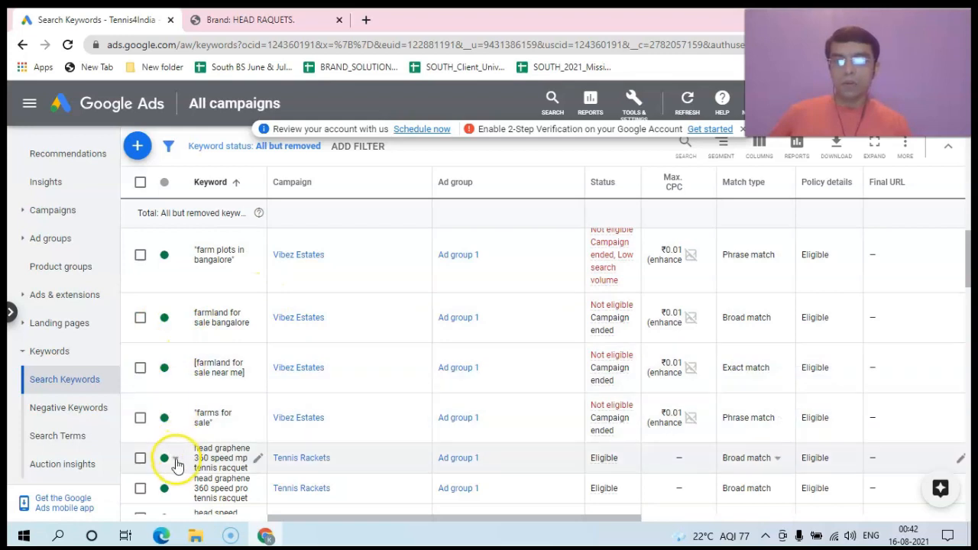
left_click(173, 460)
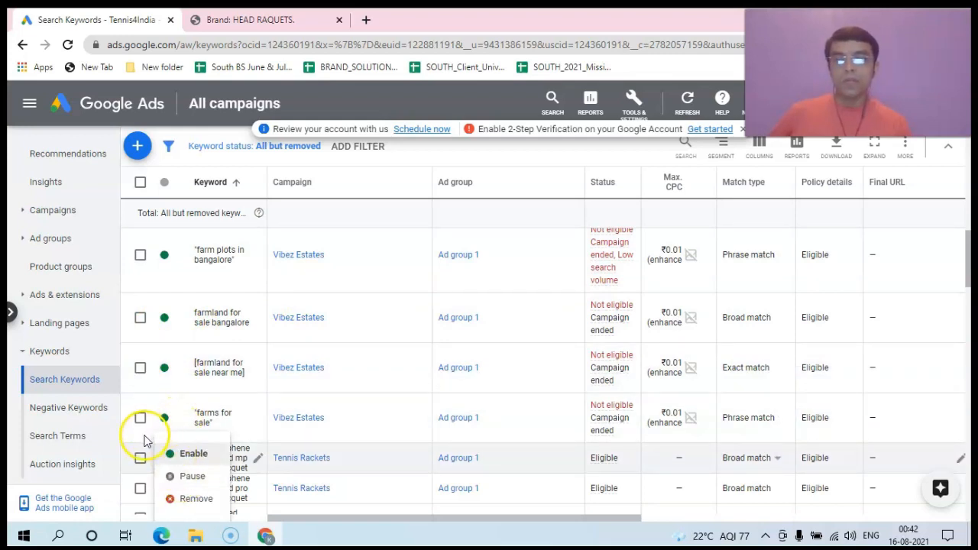
left_click(146, 439)
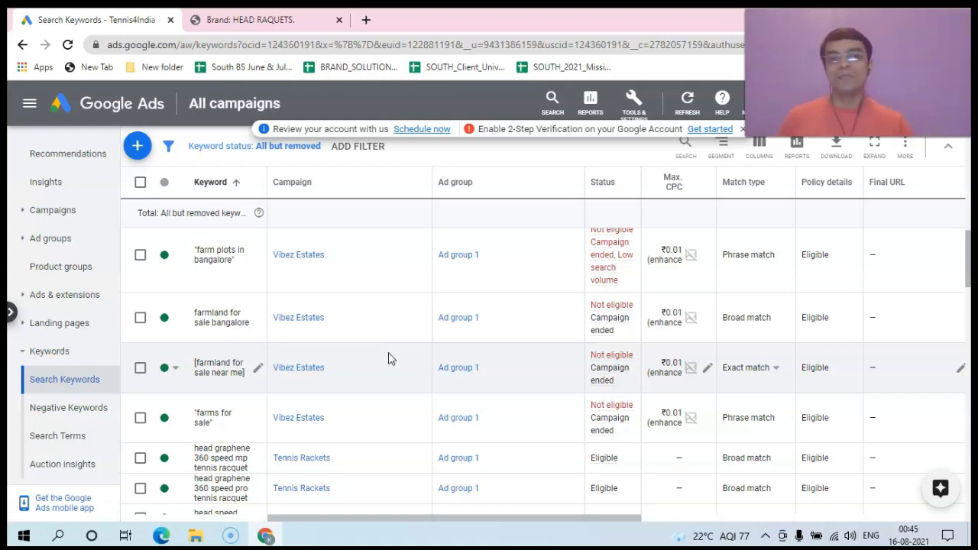
left_click(383, 357)
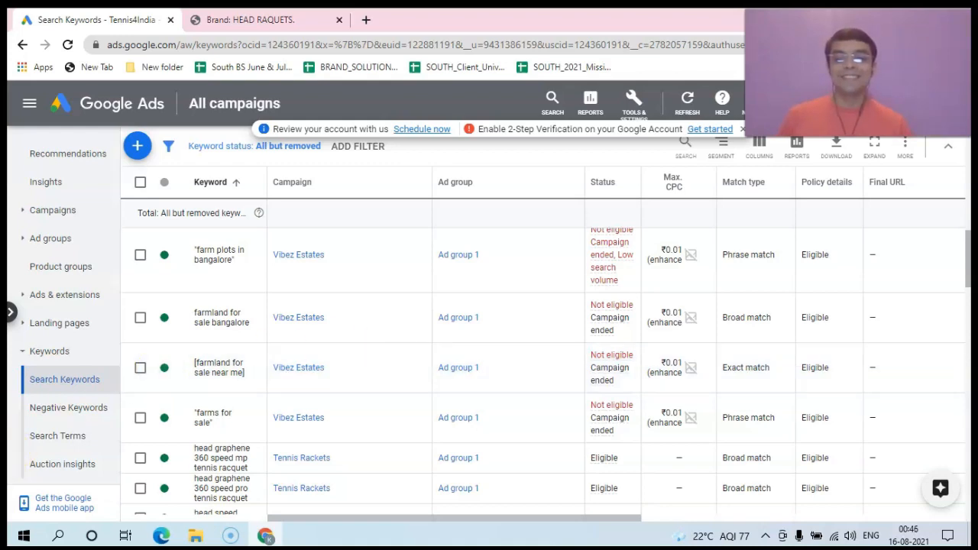